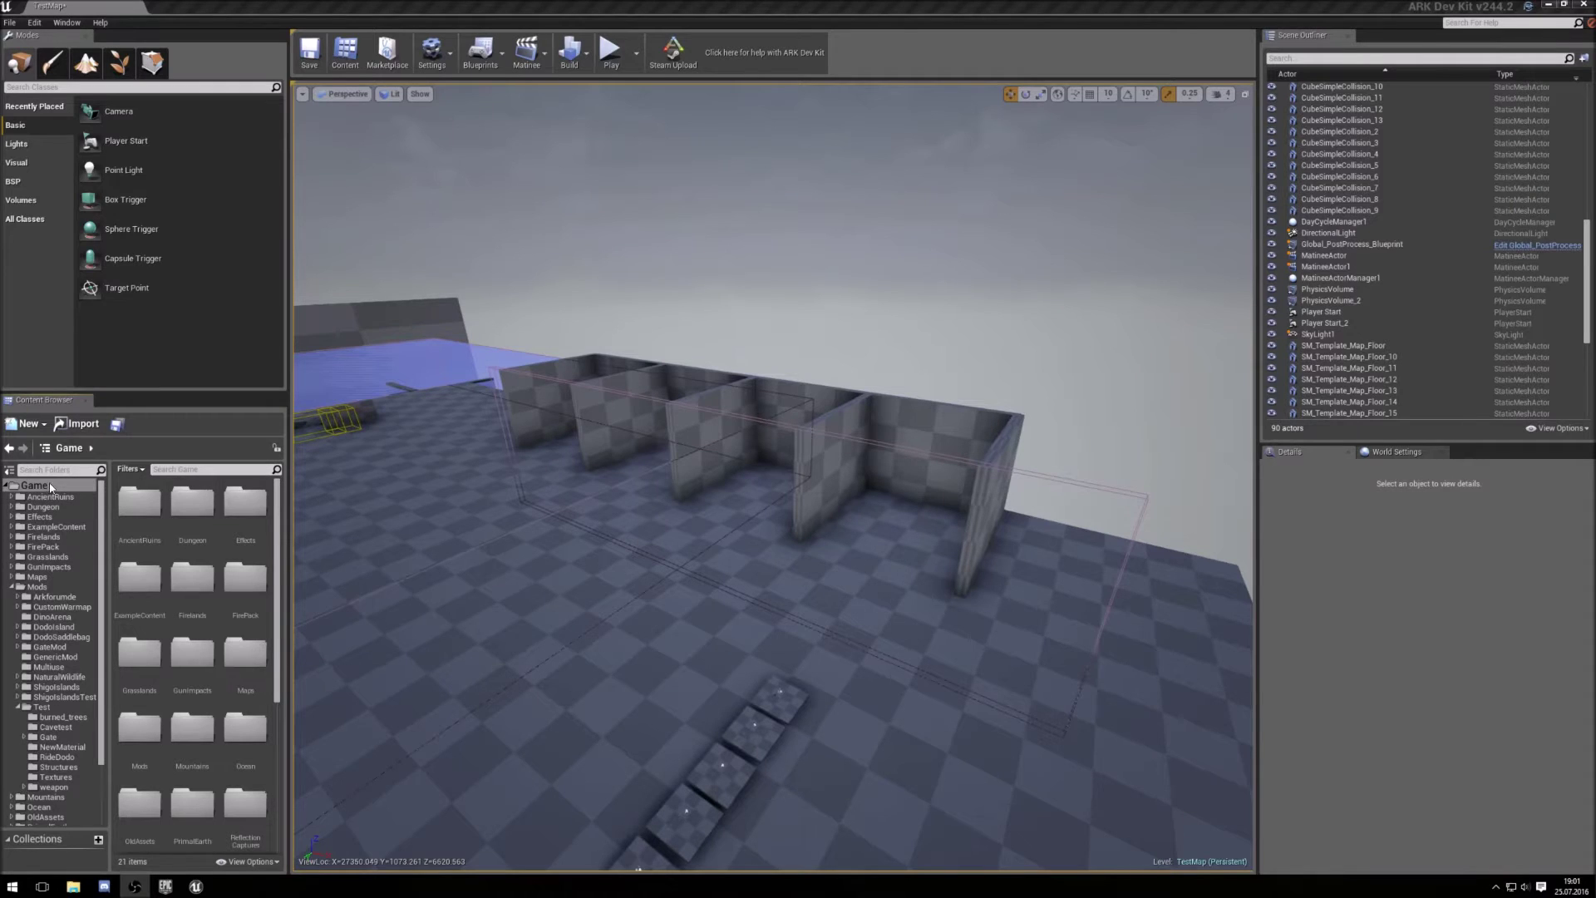
Search 'MM_New' in the Game folder and copy MM_NewIsland into Test > NewMaterial
click(56, 487)
click(186, 469)
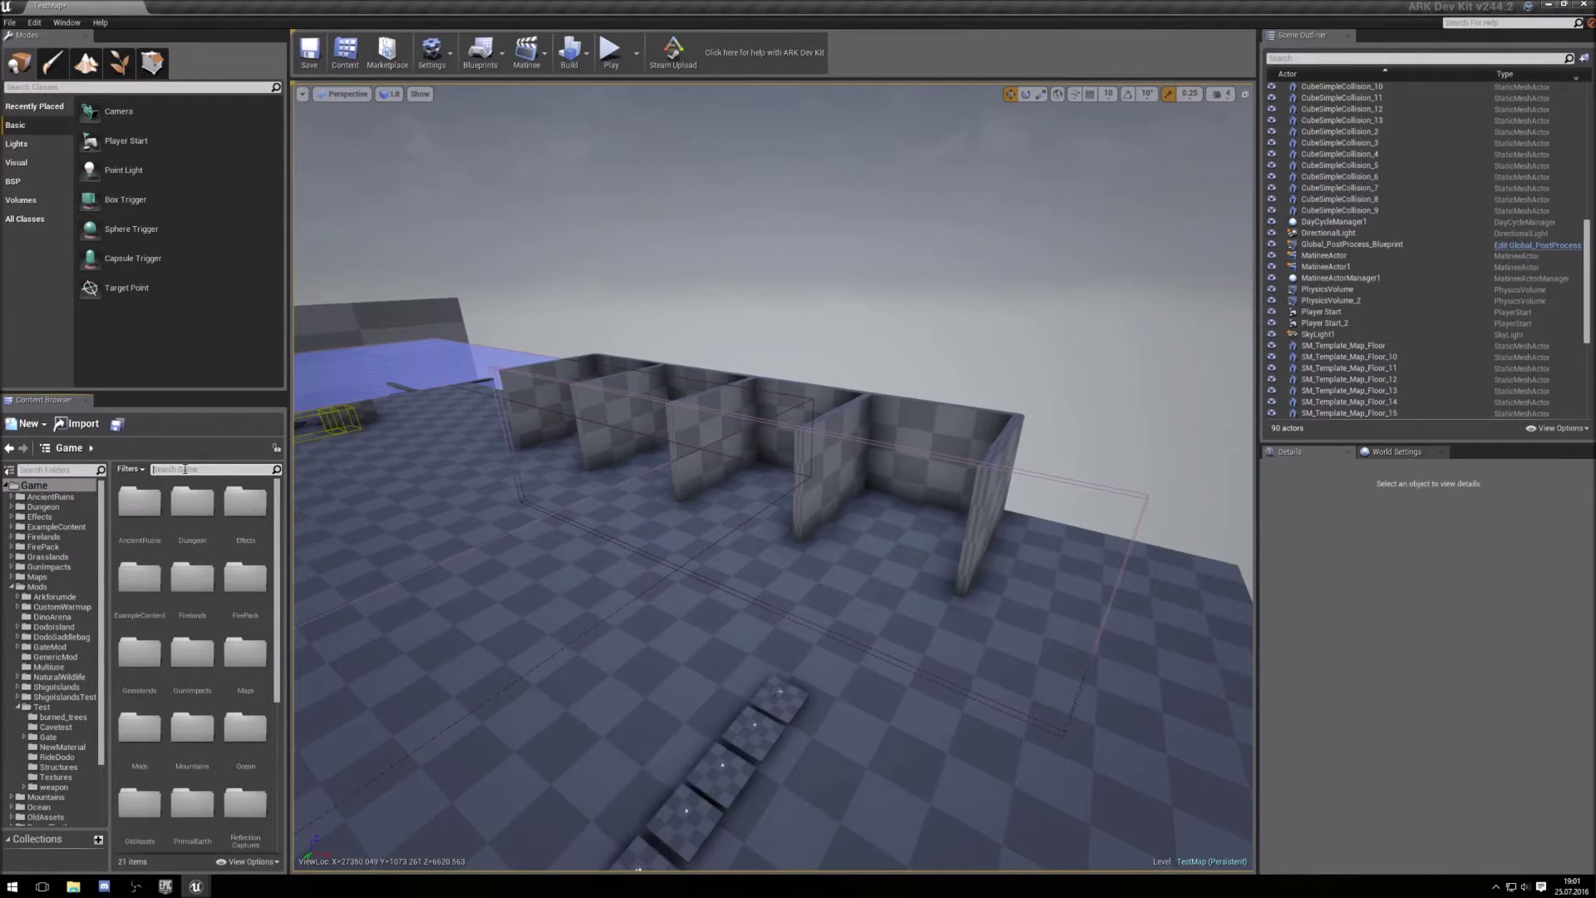
text(MM_)
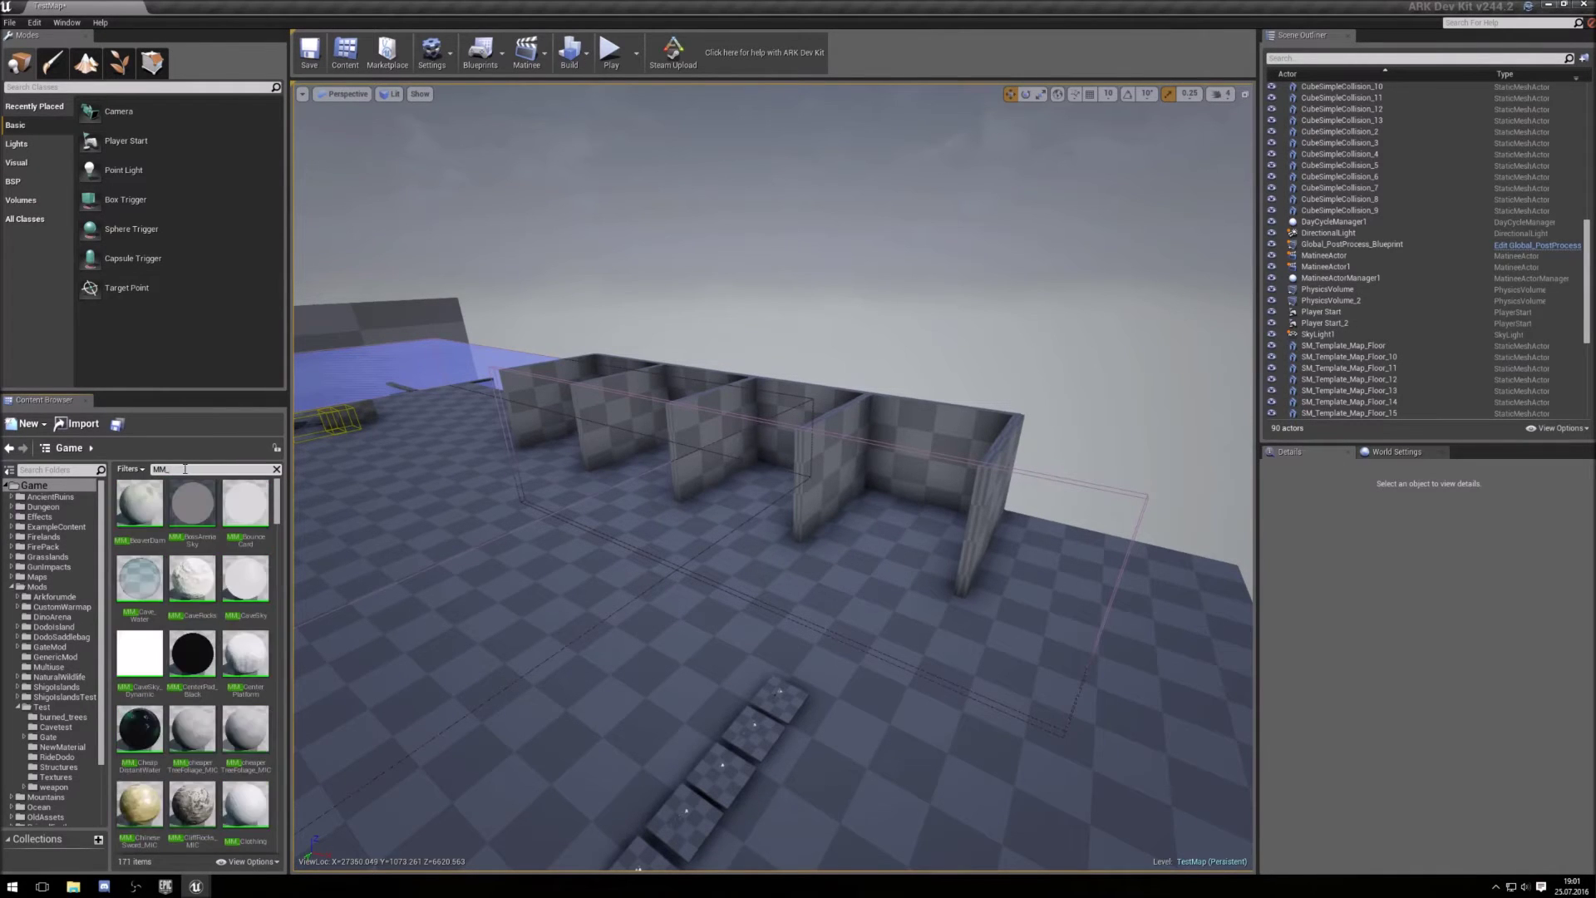
text(New)
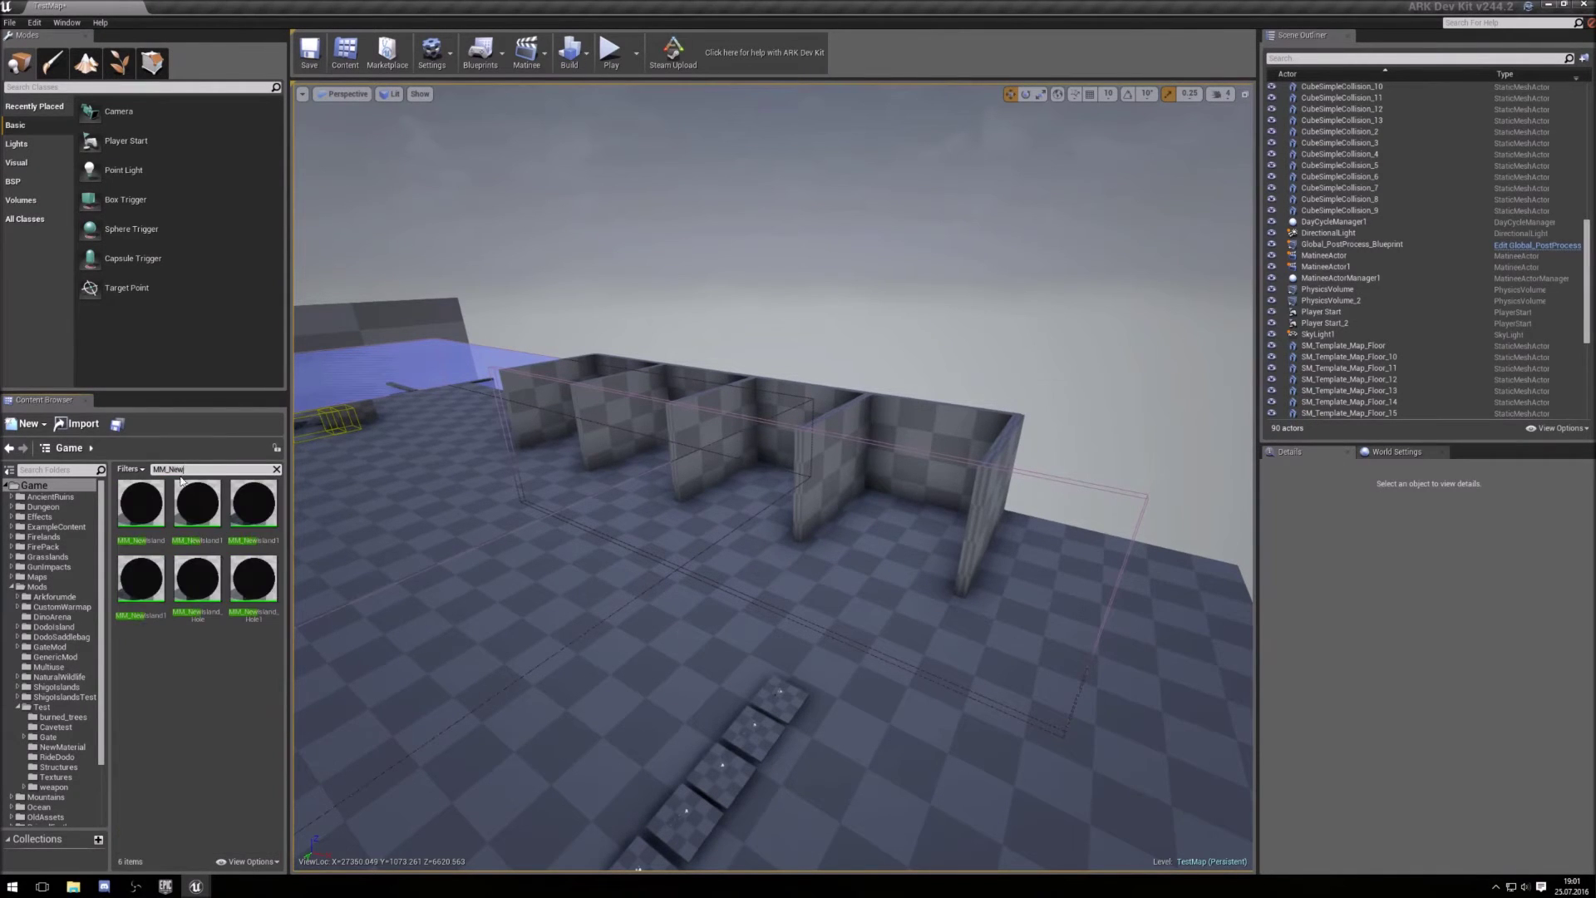
click(146, 505)
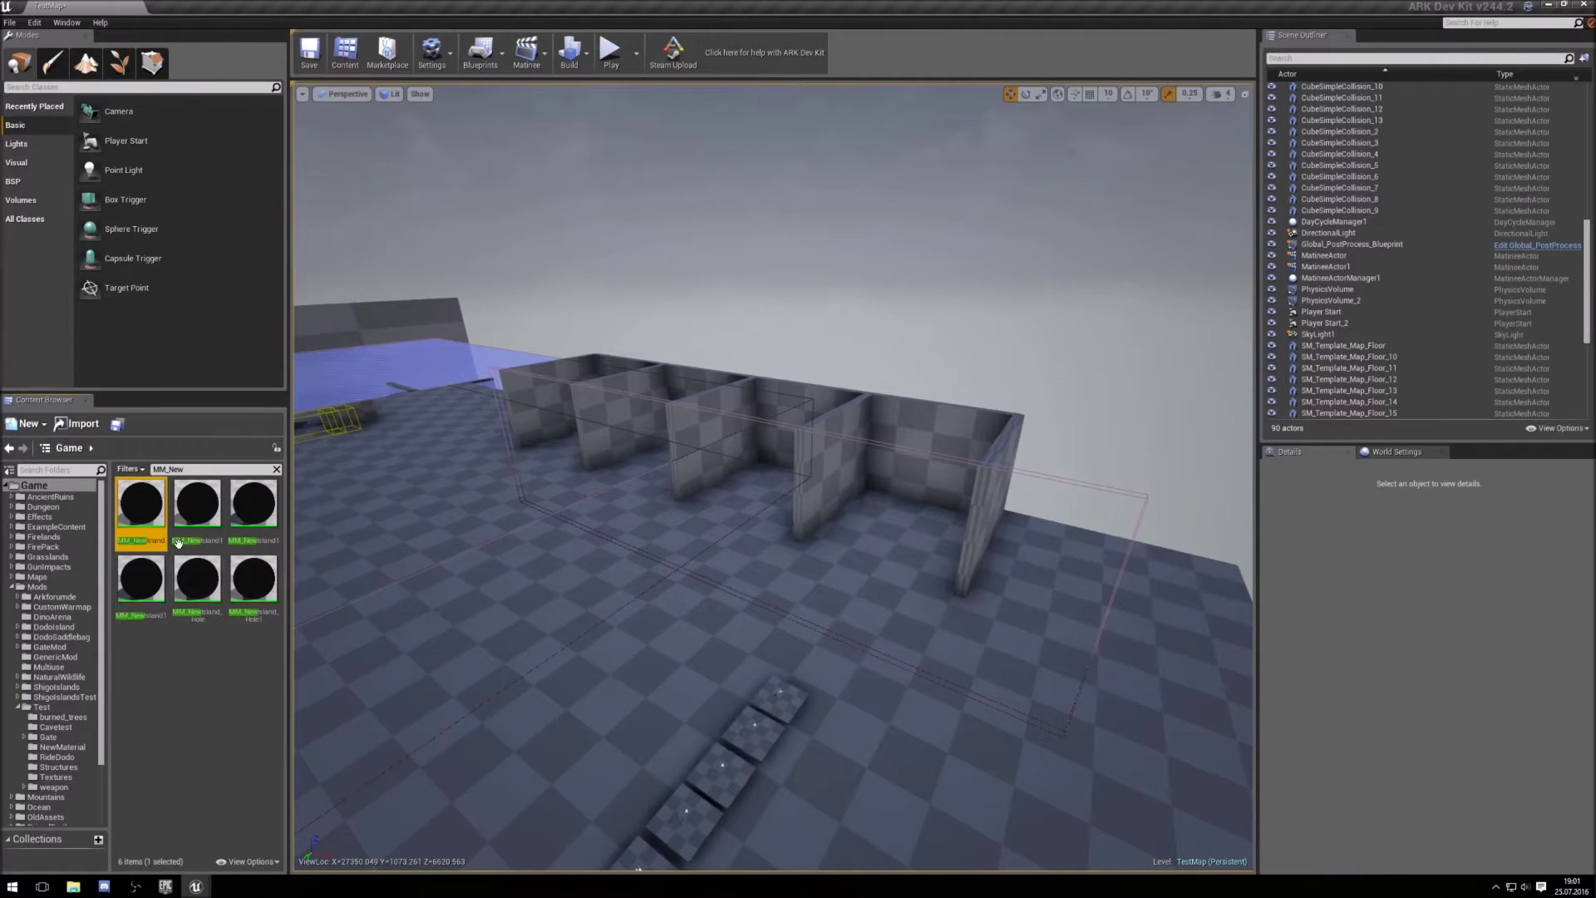
click(167, 469)
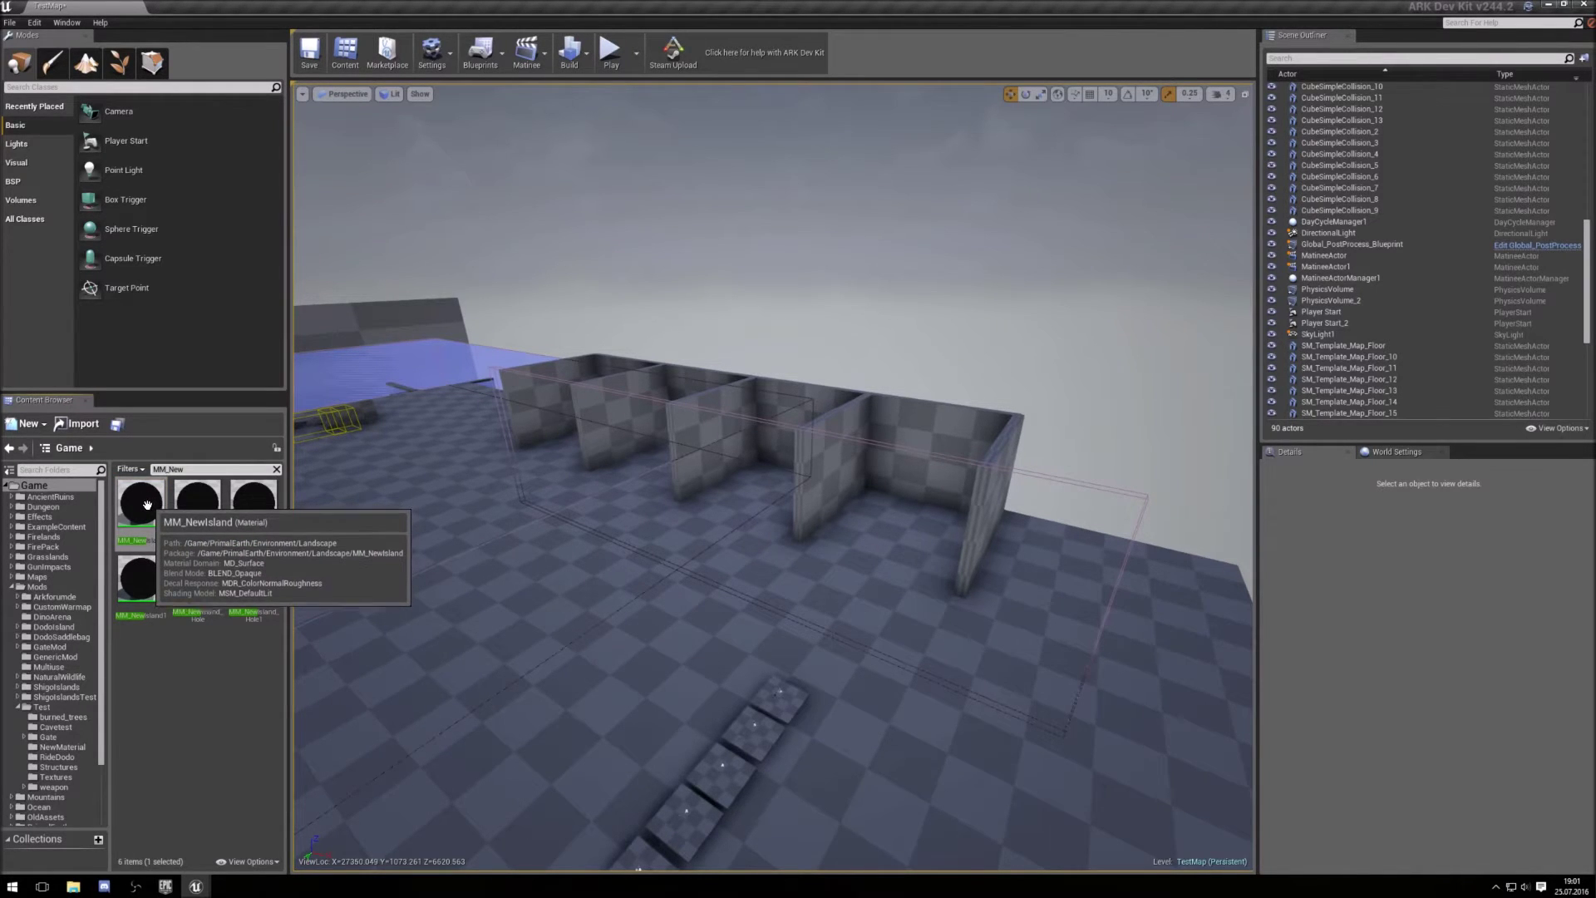
drag(147, 499, 58, 748)
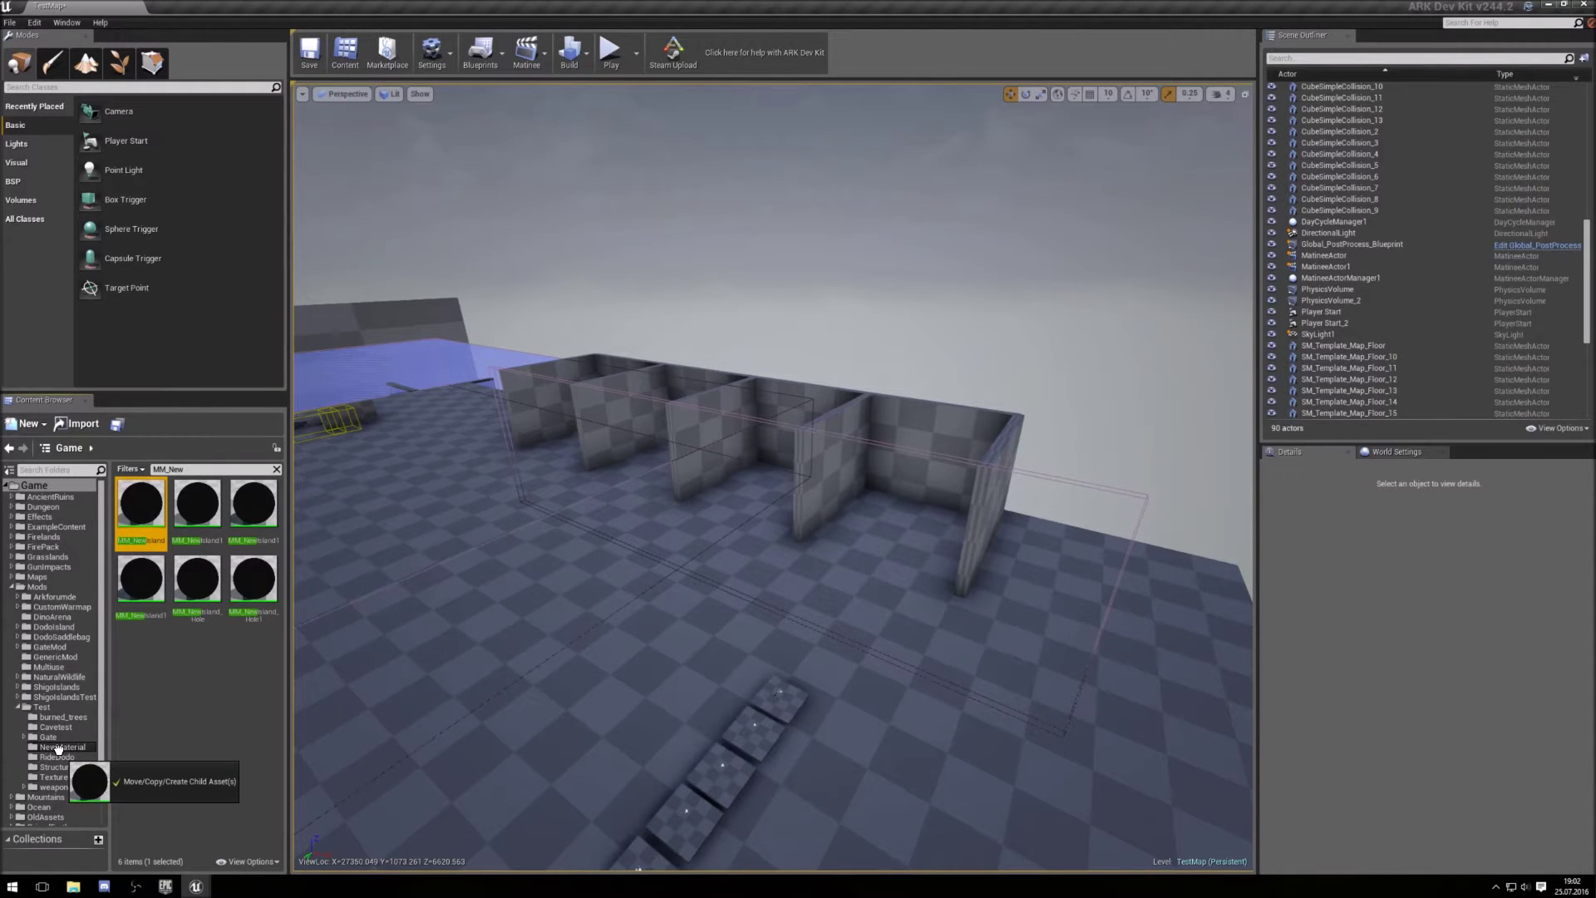
drag(58, 748, 58, 748)
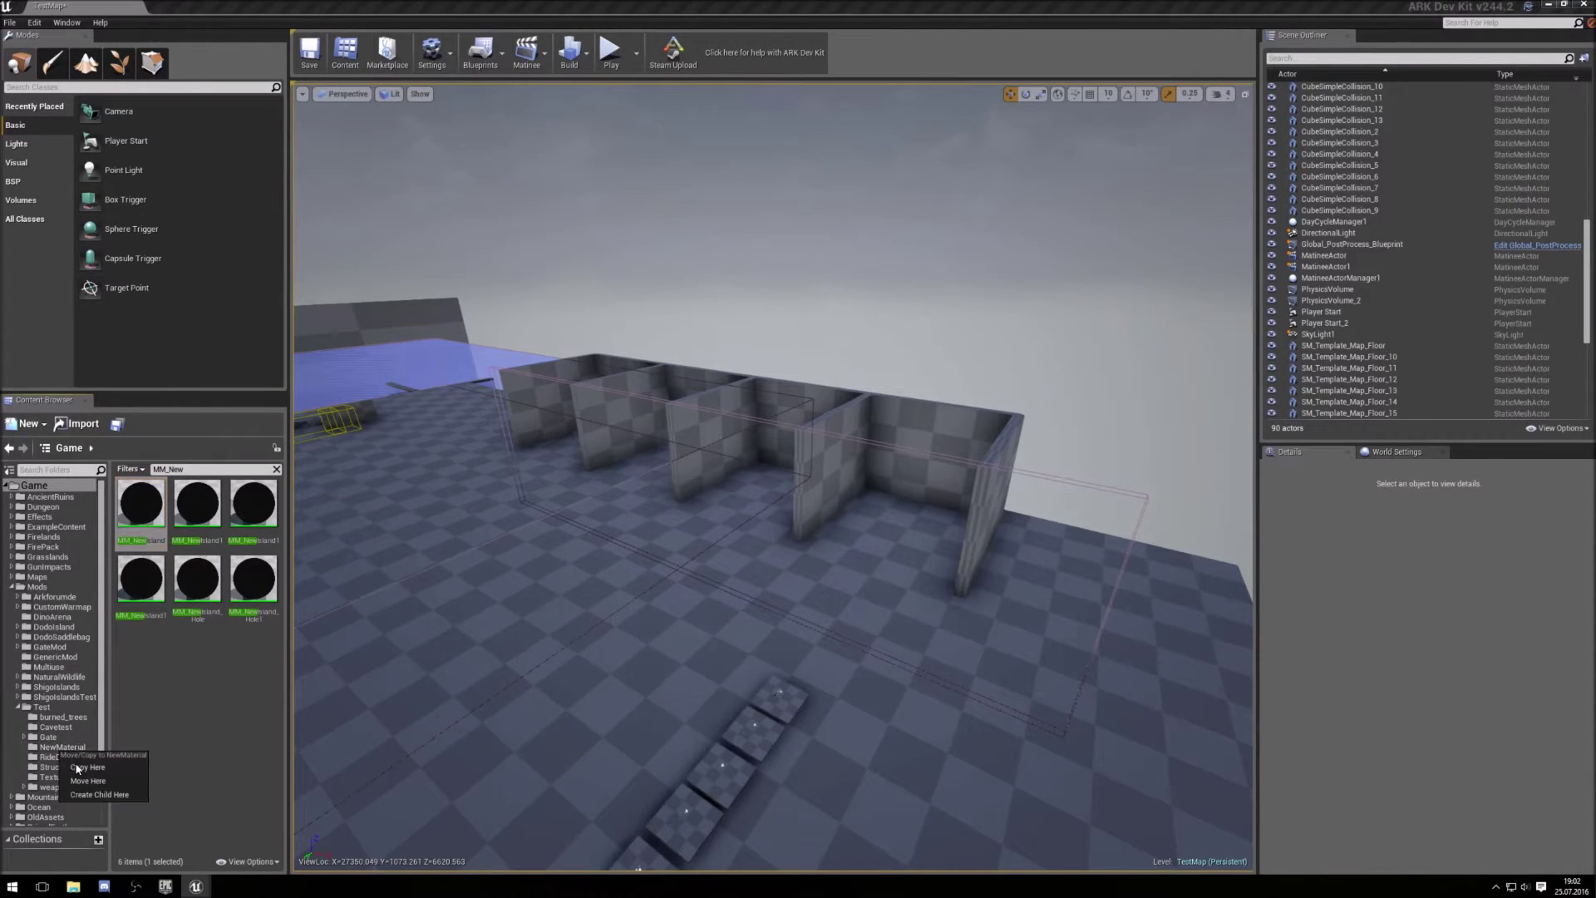
click(91, 762)
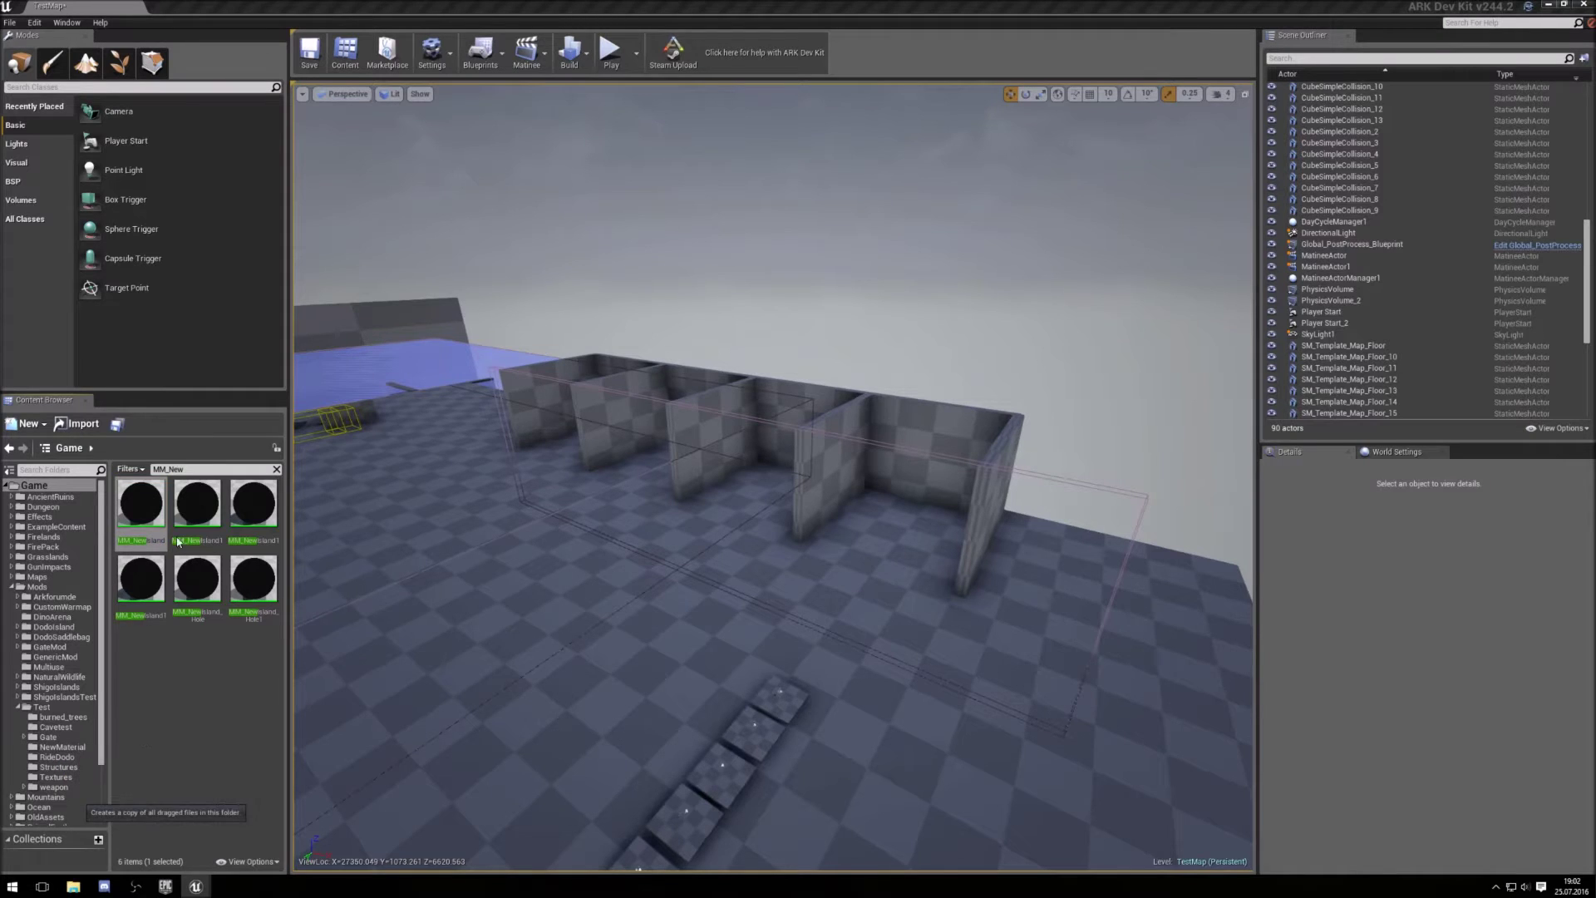
Change the search to 'MI_New' and copy MI_NewIsland into the NewMaterial folder
click(175, 470)
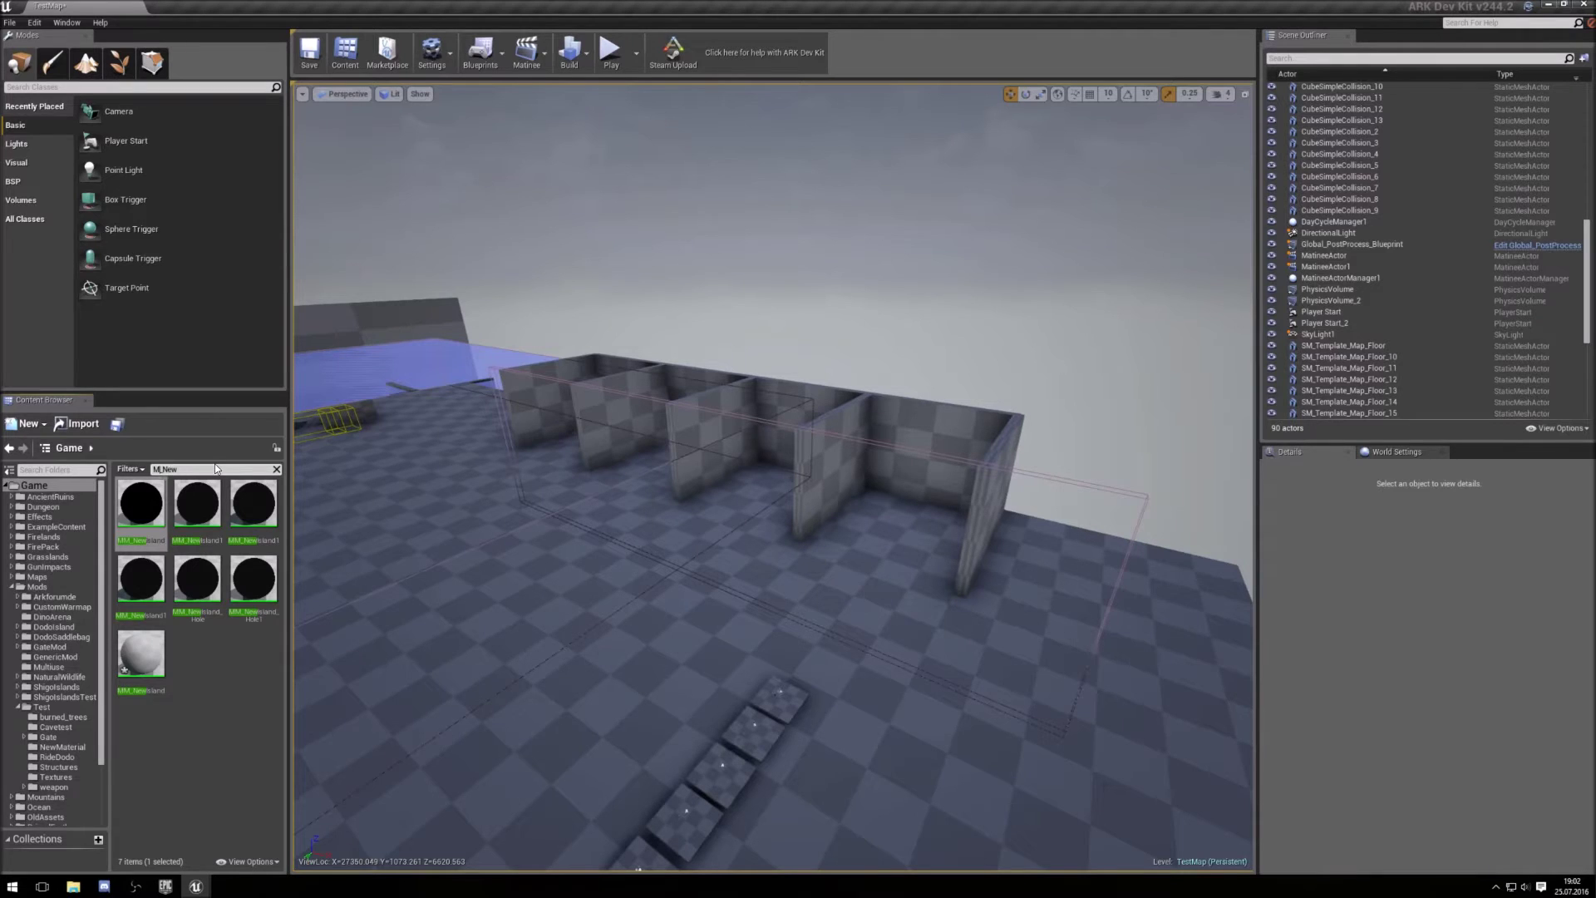
text(I)
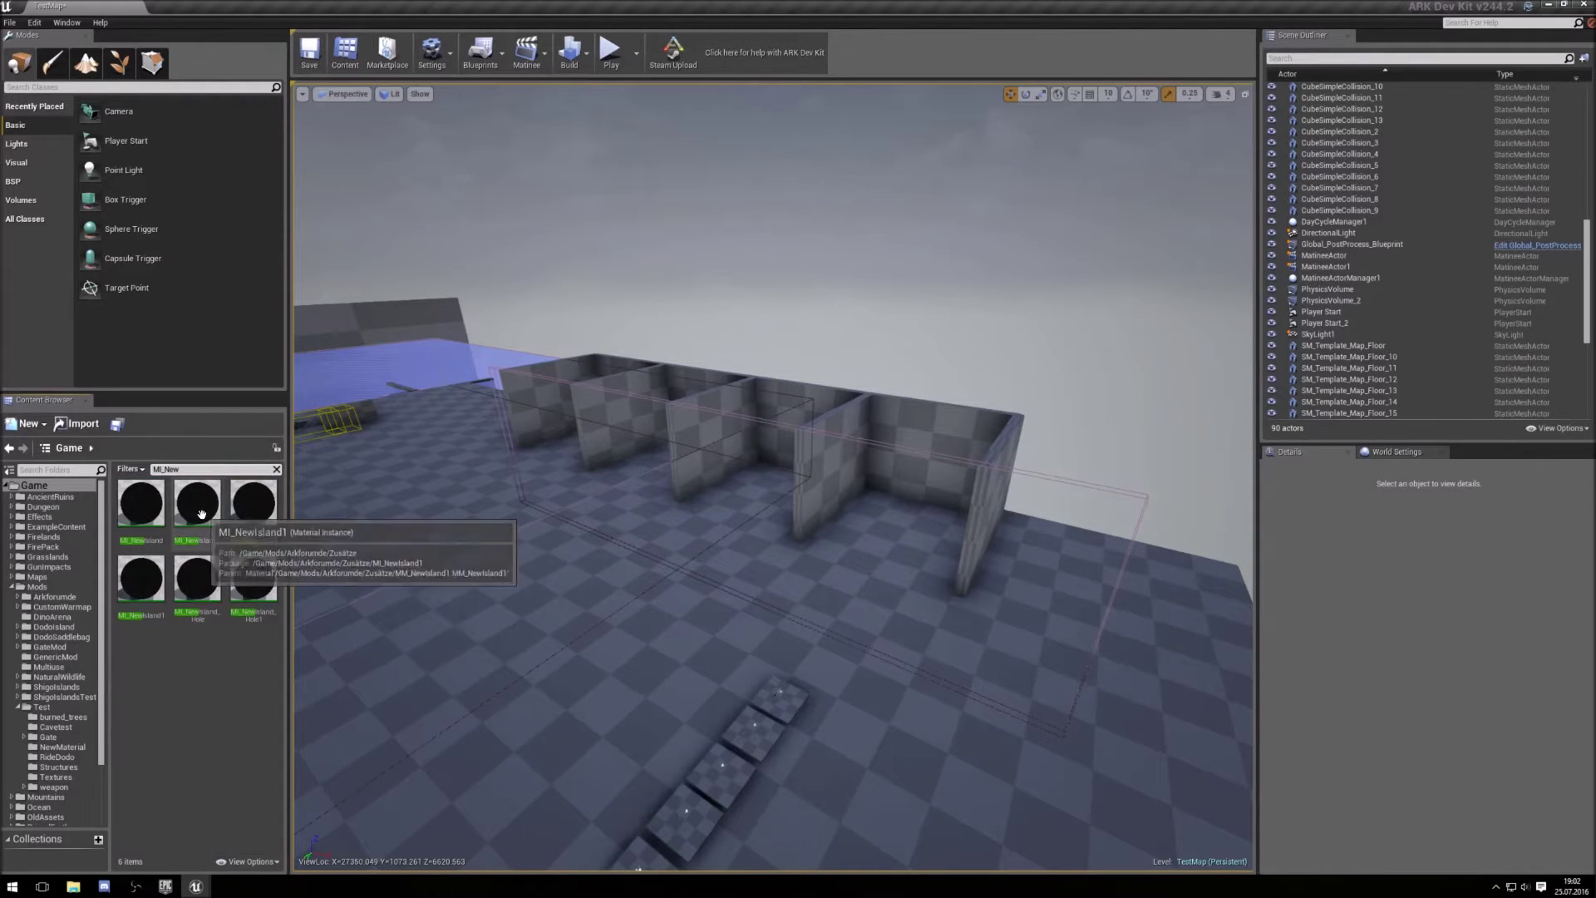
drag(141, 505, 64, 752)
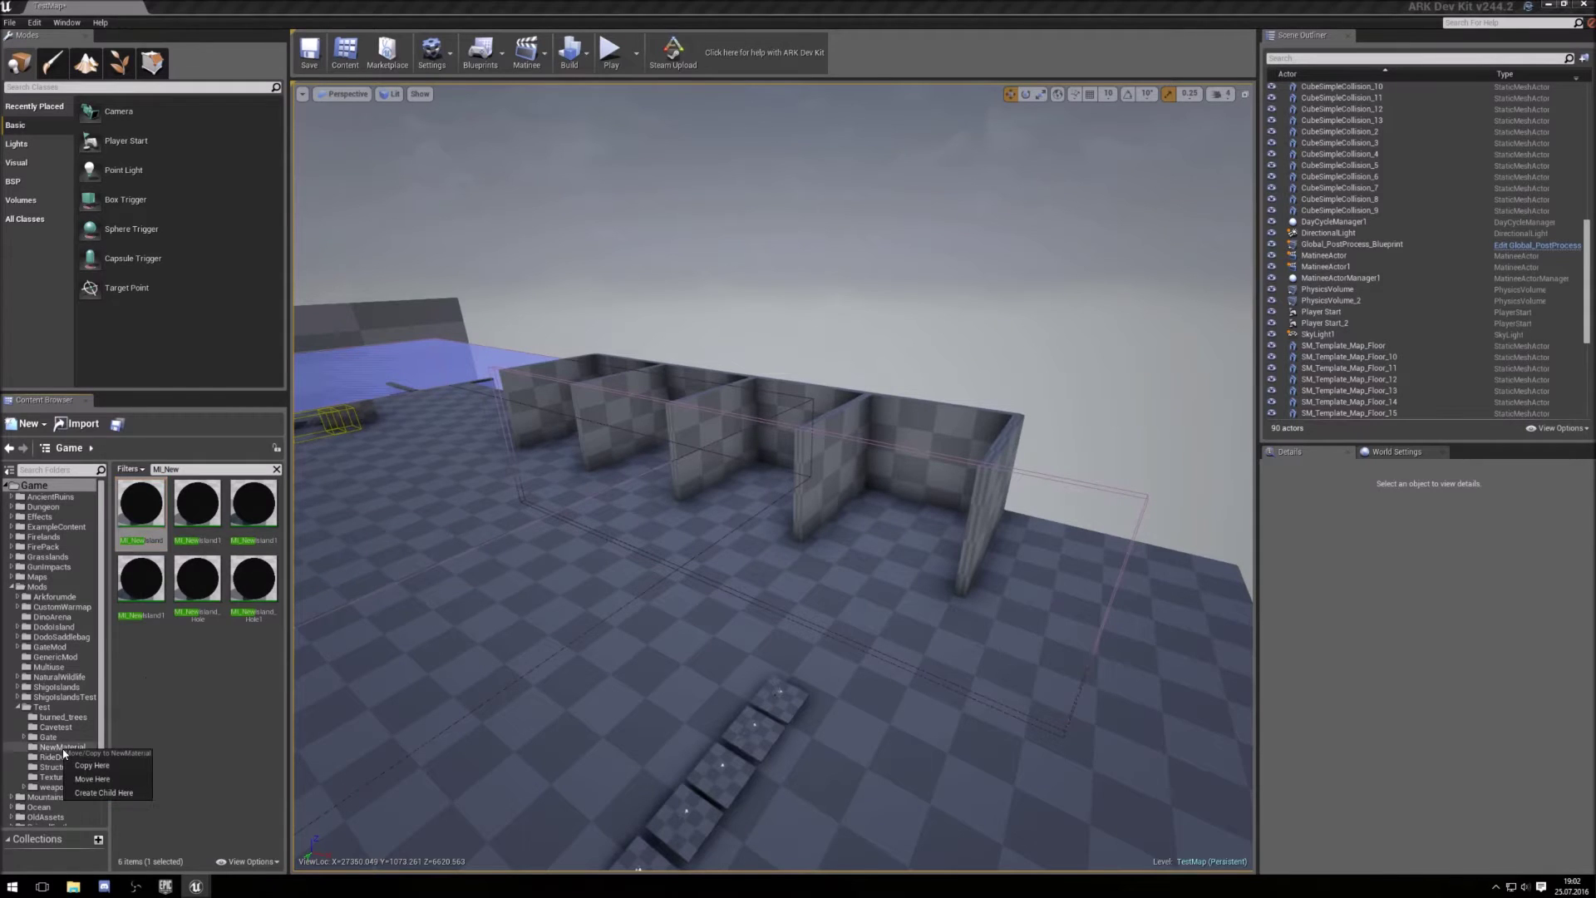
click(97, 765)
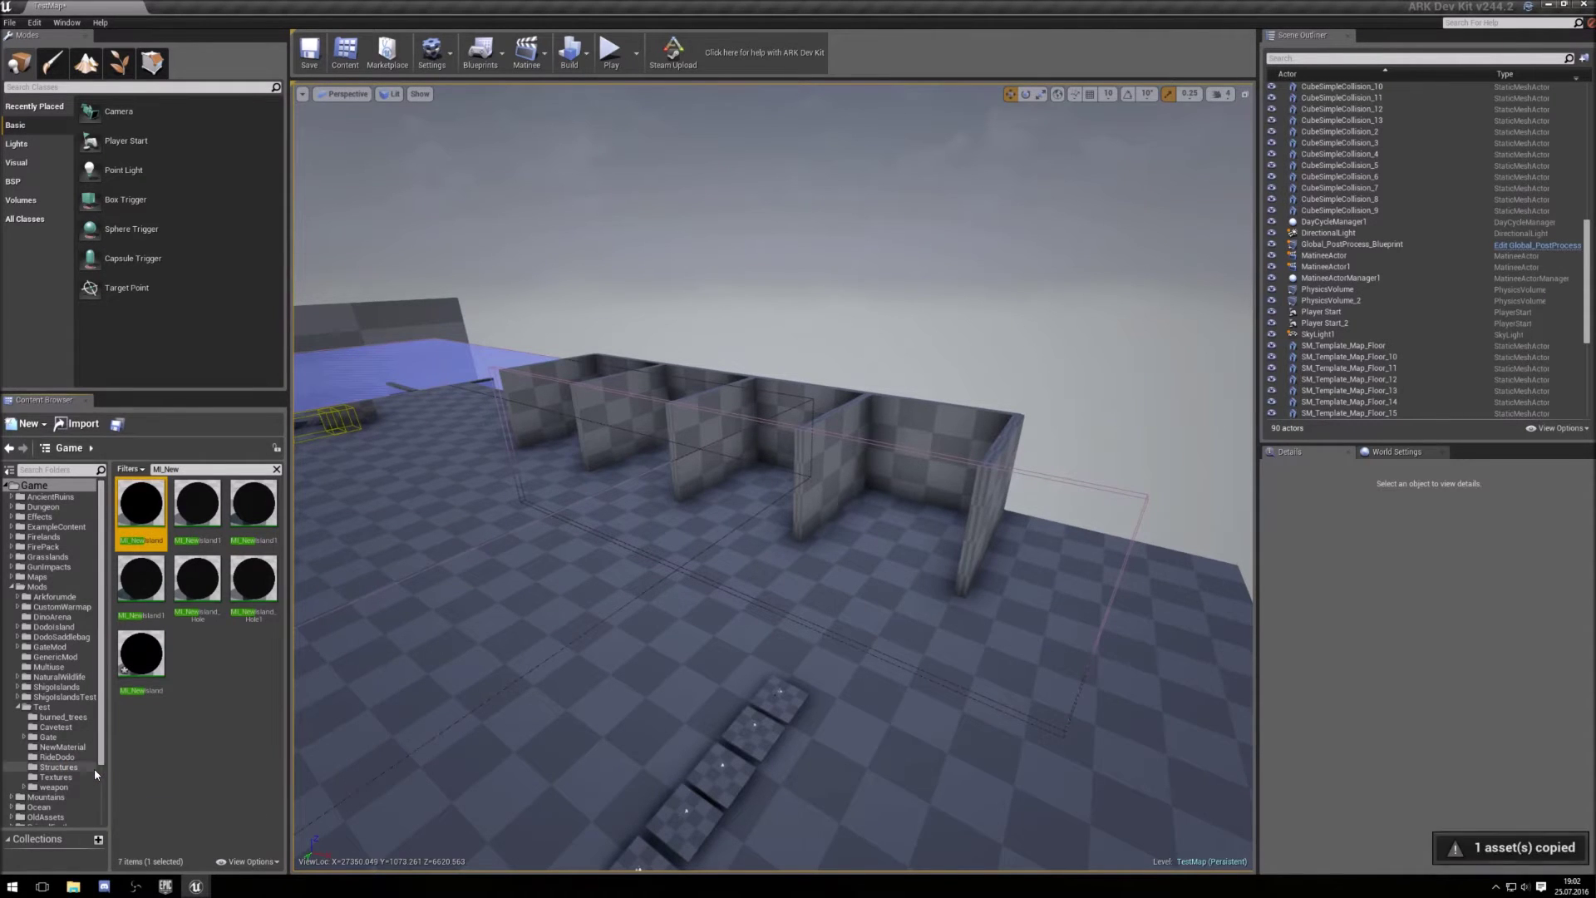
Clear the search filter and open the NewMaterial folder showing both copies
click(192, 469)
key(BackSpace)
key(BackSpace)
key(BackSpace)
key(BackSpace)
key(BackSpace)
key(BackSpace)
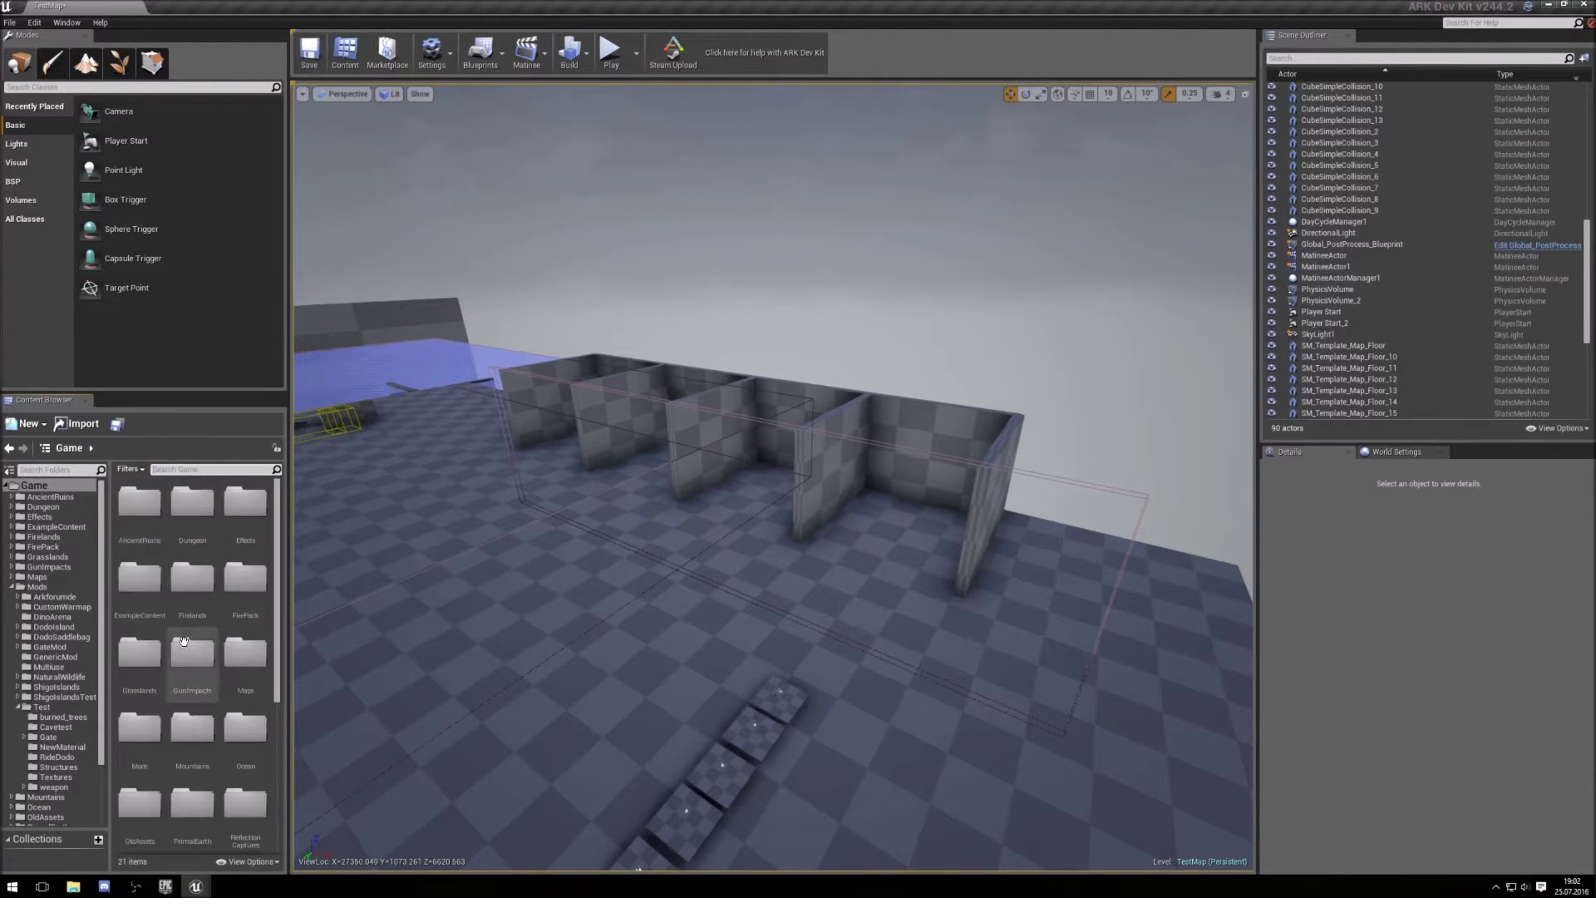
click(55, 748)
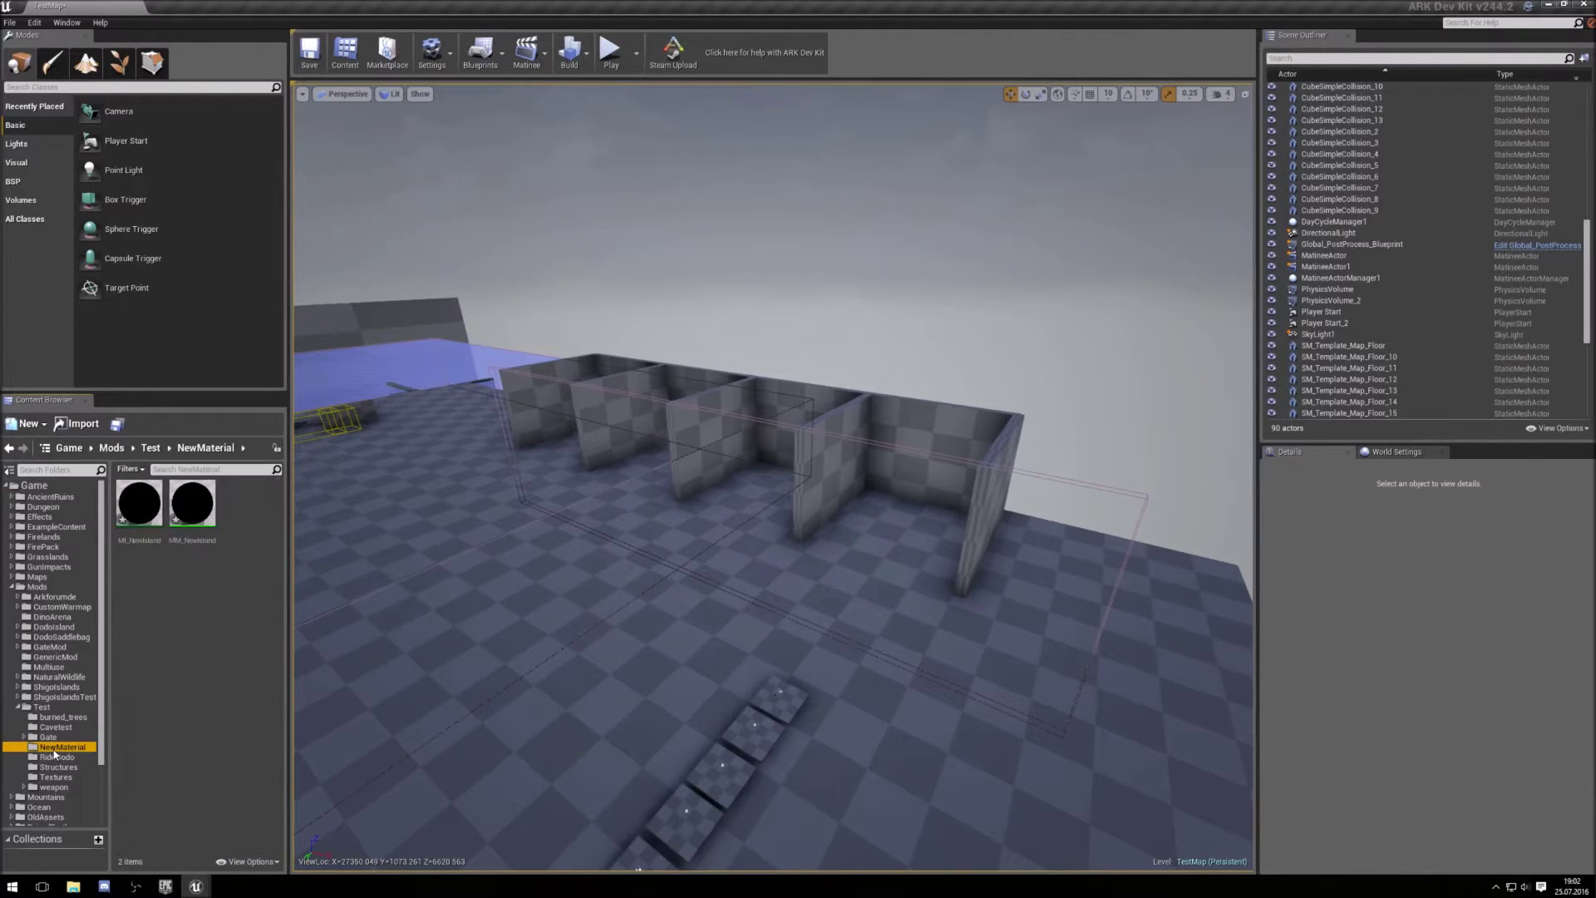
Rename the copied MM_NewIsland material to MM_Test
click(194, 508)
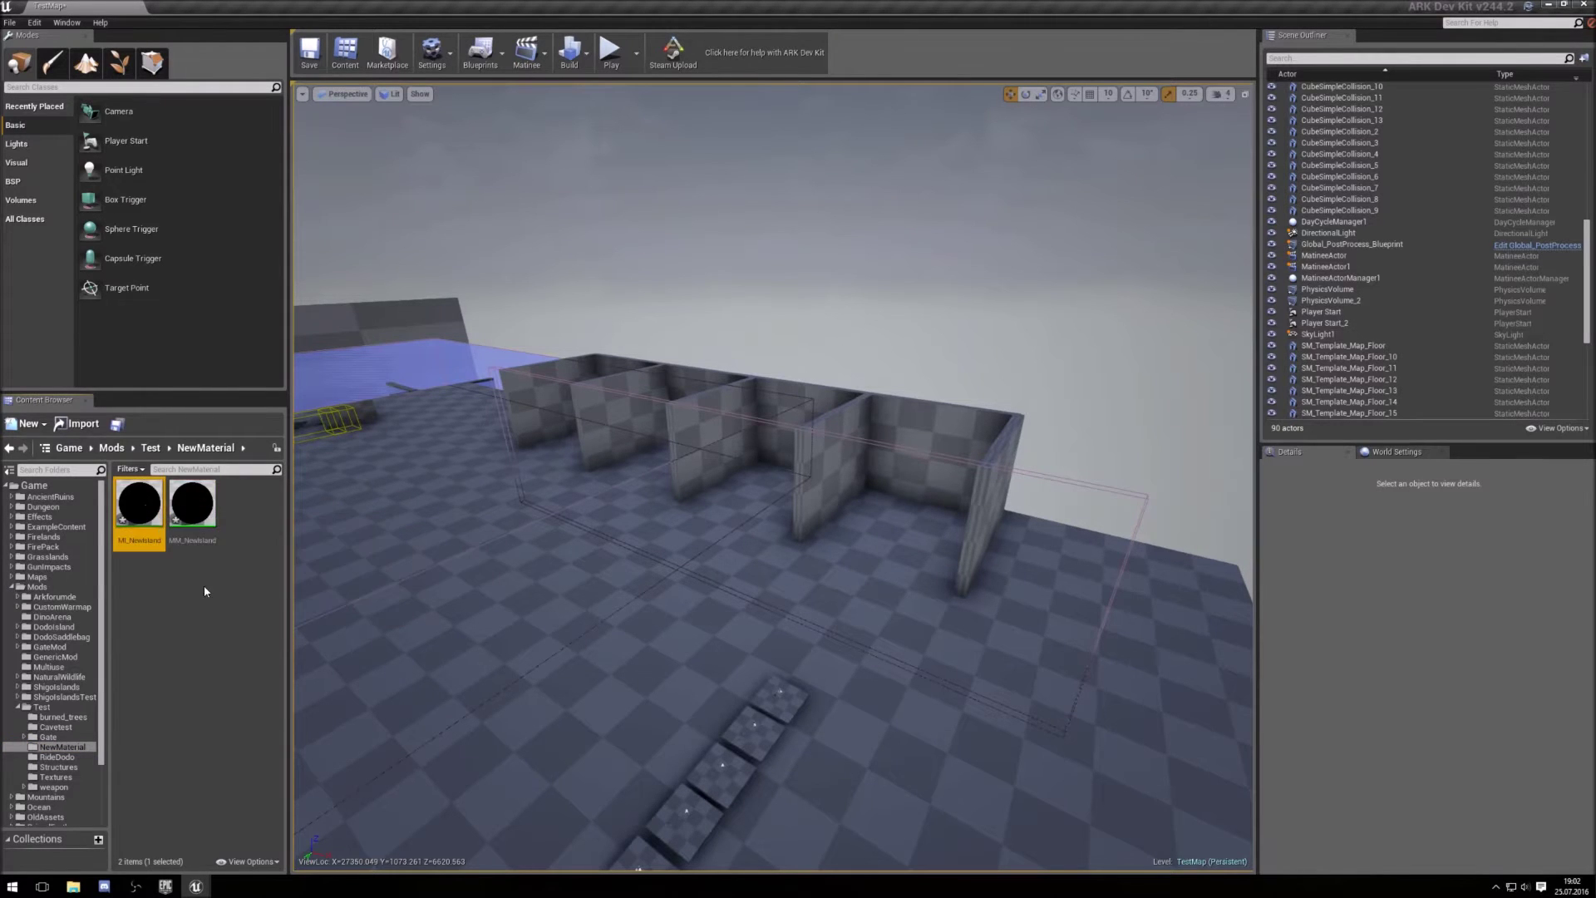
right_click(201, 522)
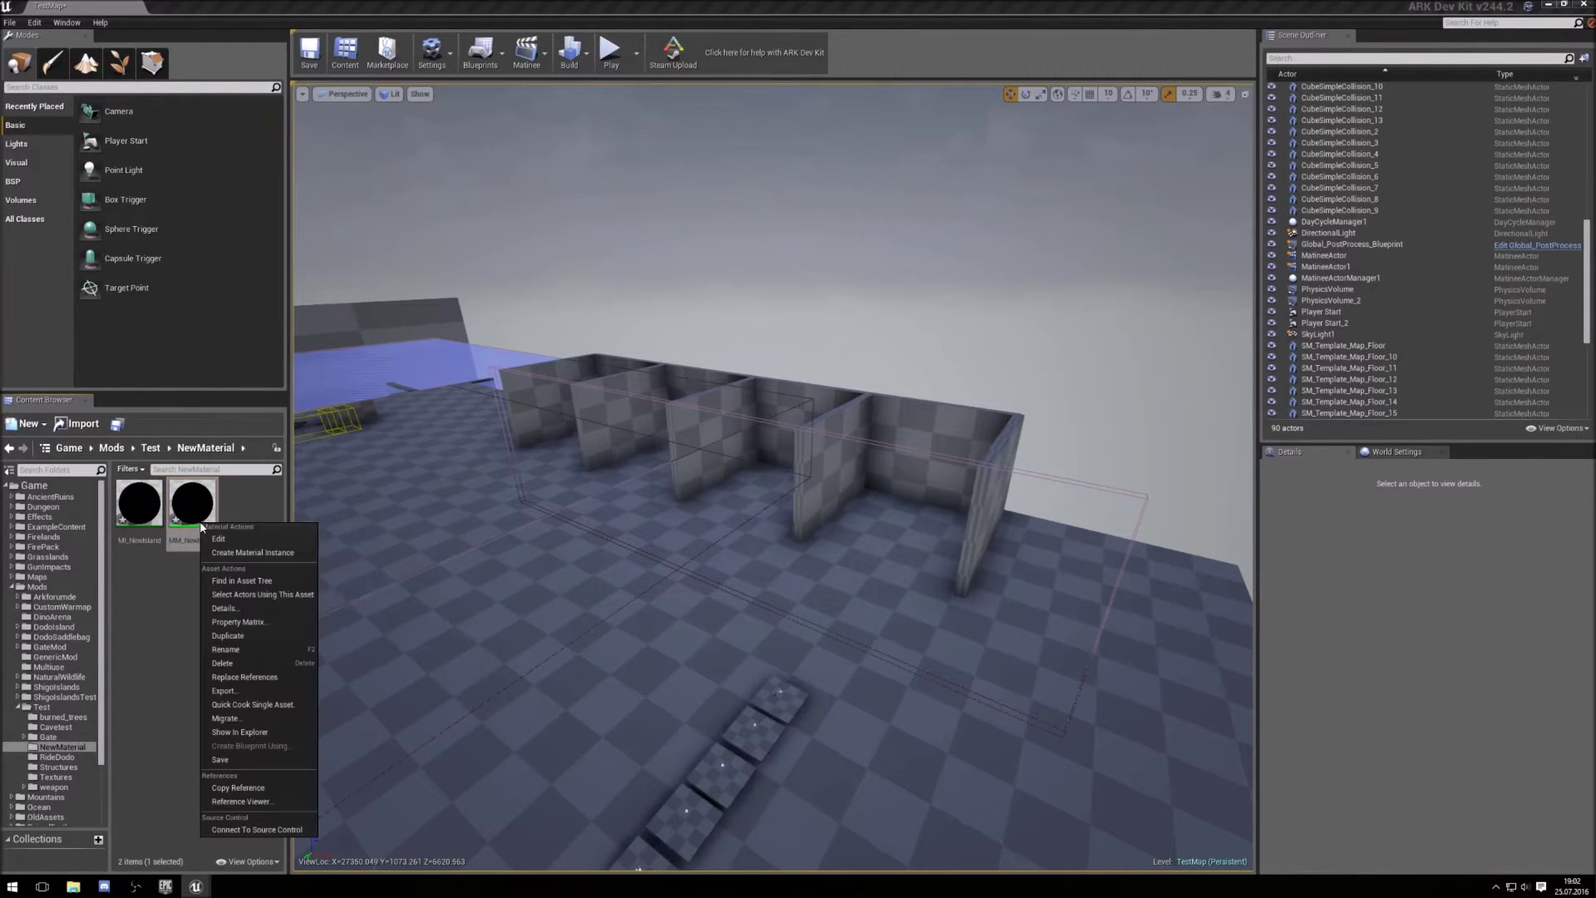
click(229, 653)
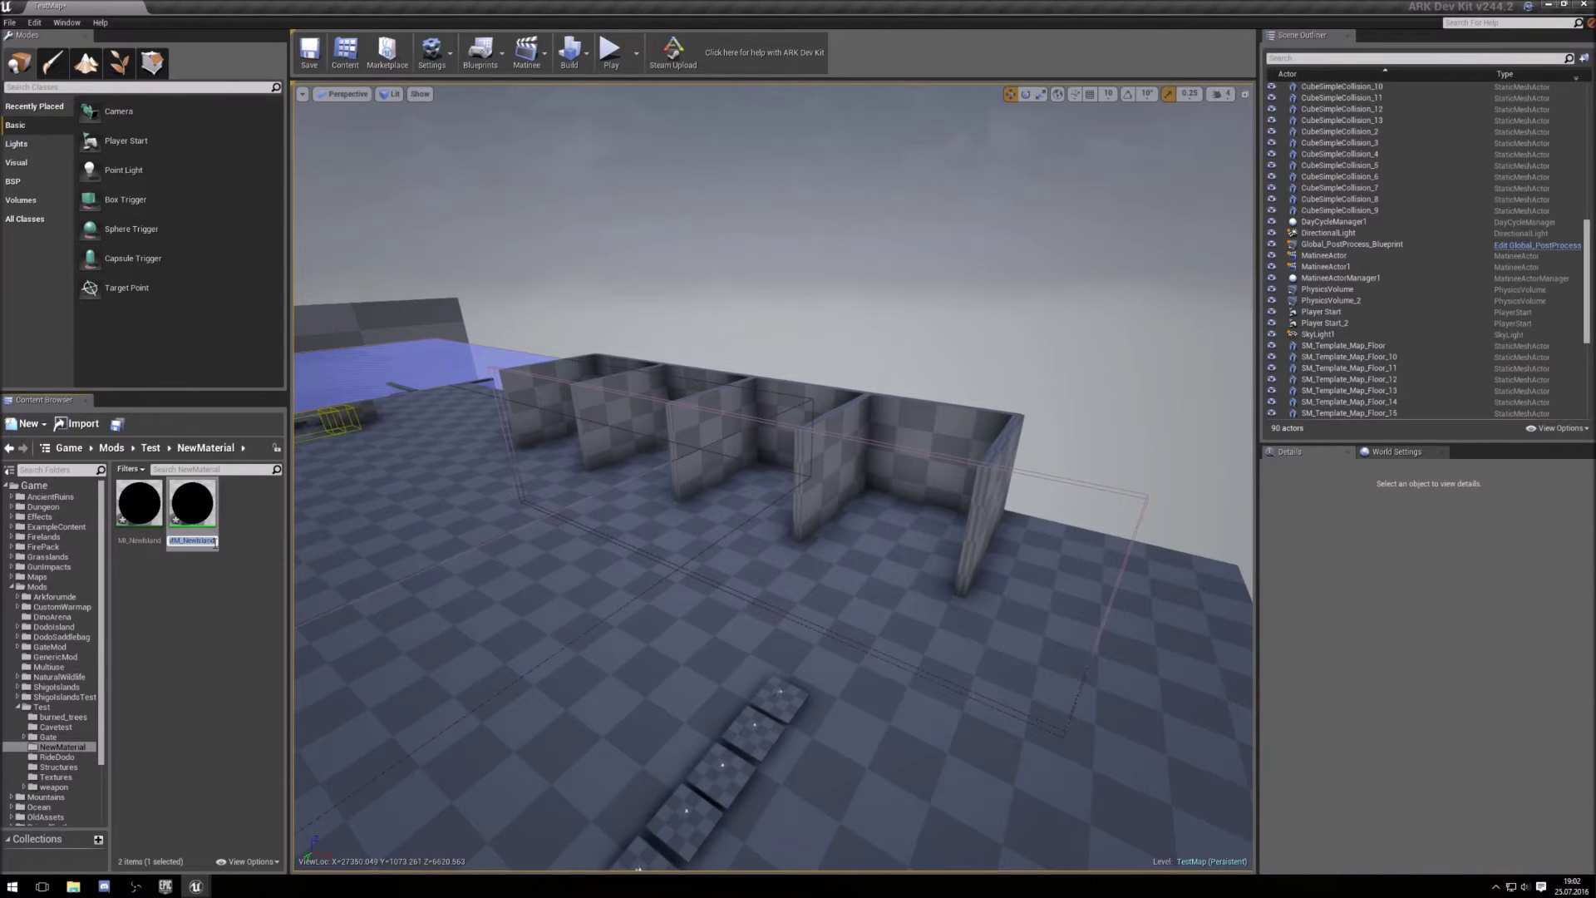
drag(214, 541, 182, 545)
text(Test)
key(Return)
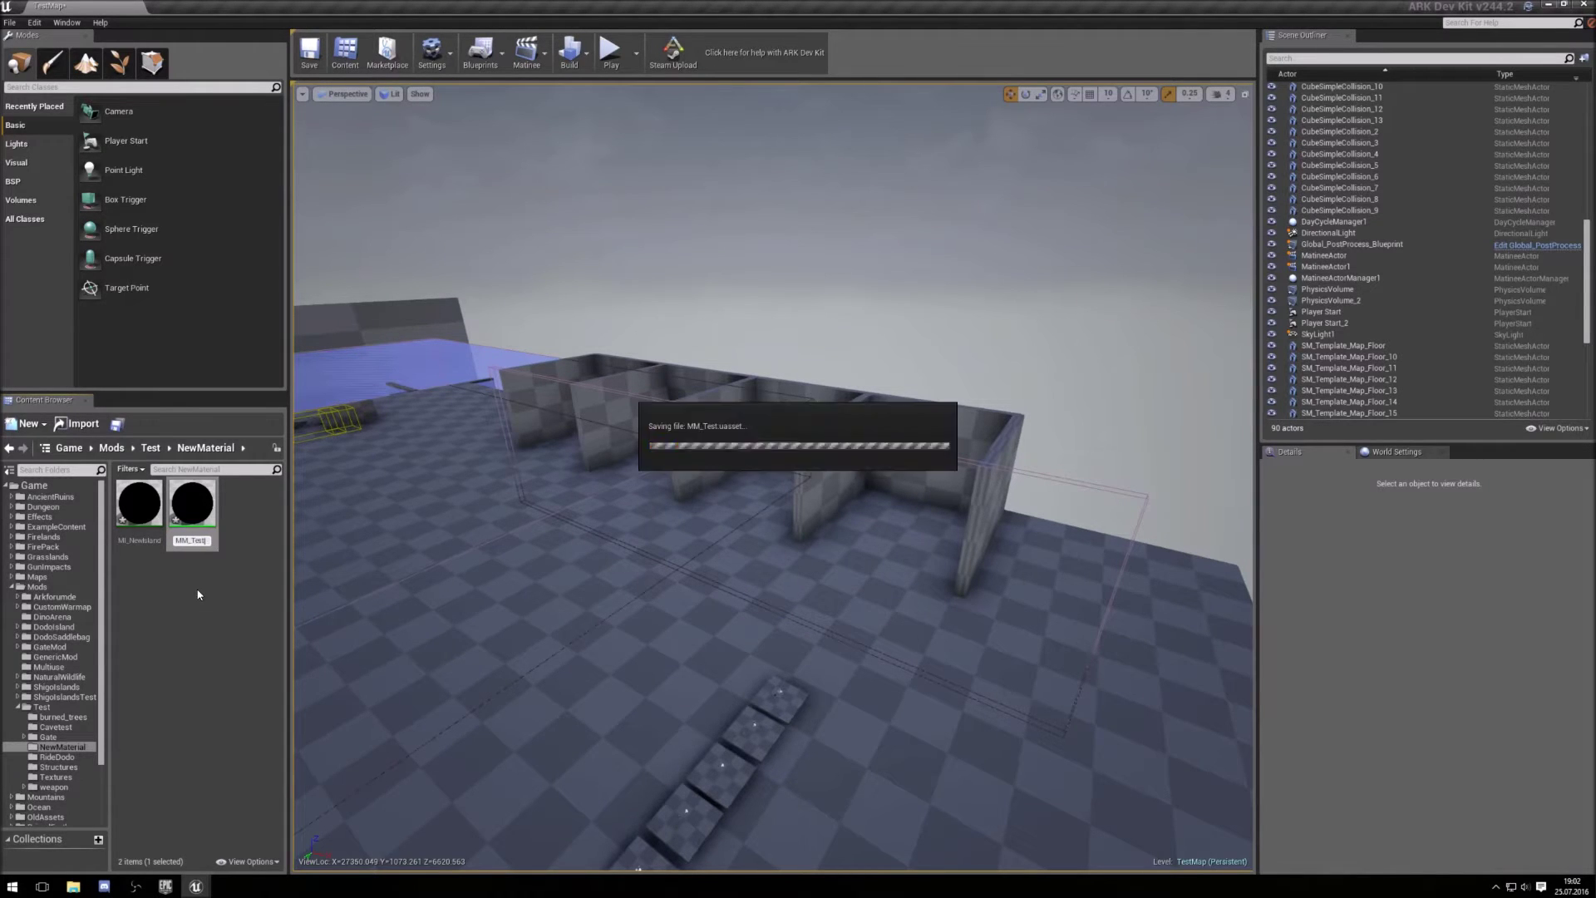
Rename the copied MI_NewIsland instance to MI_Test and open it for editing
right_click(146, 506)
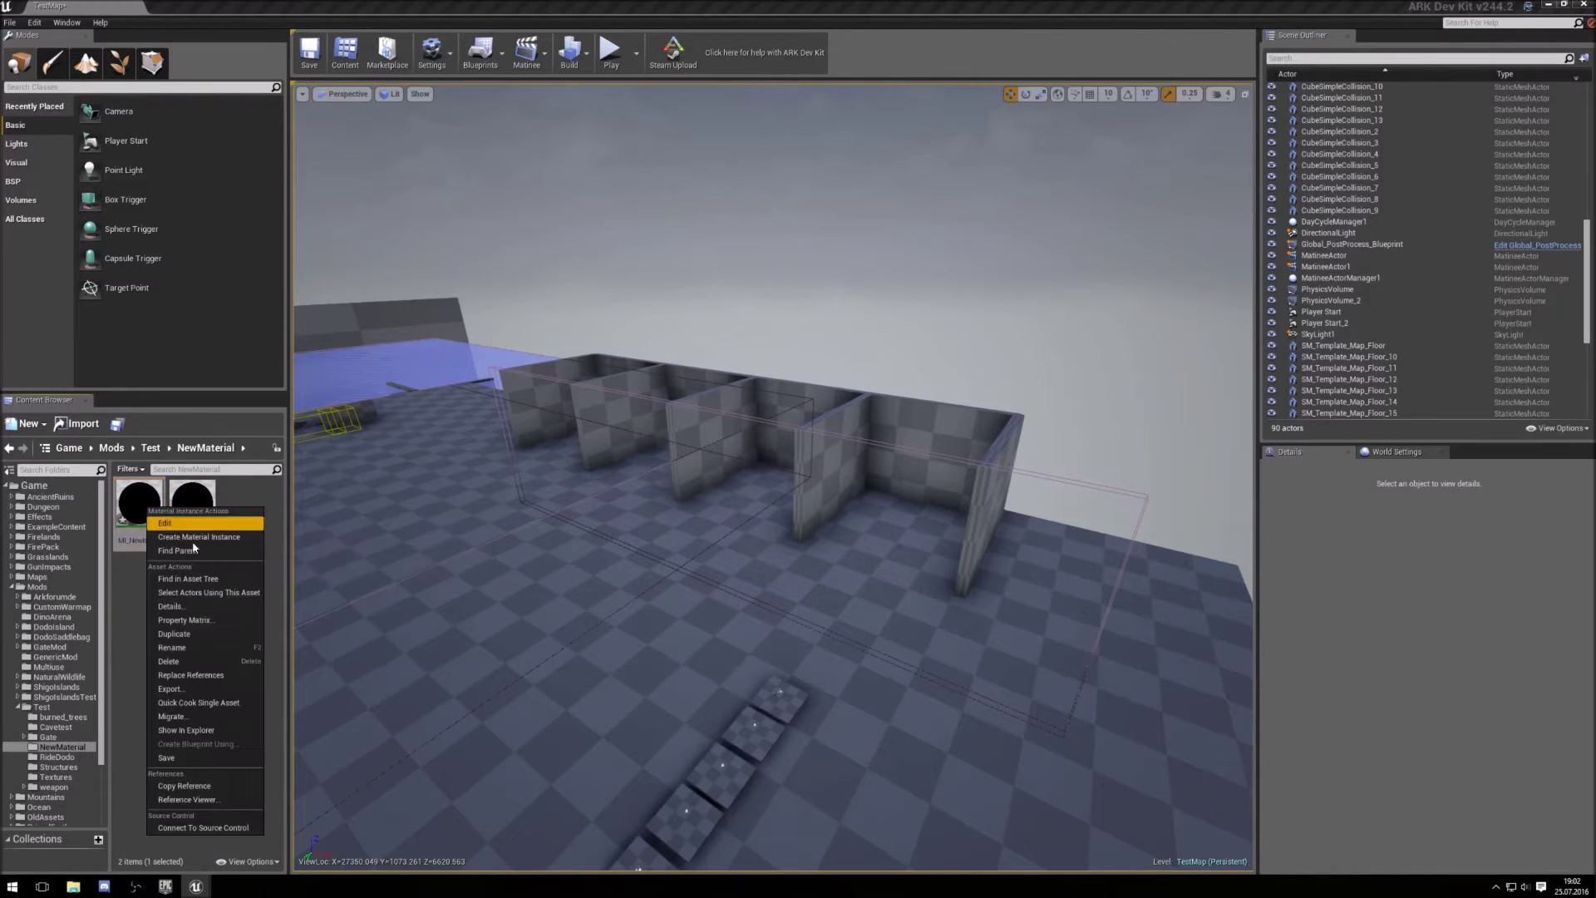
click(136, 599)
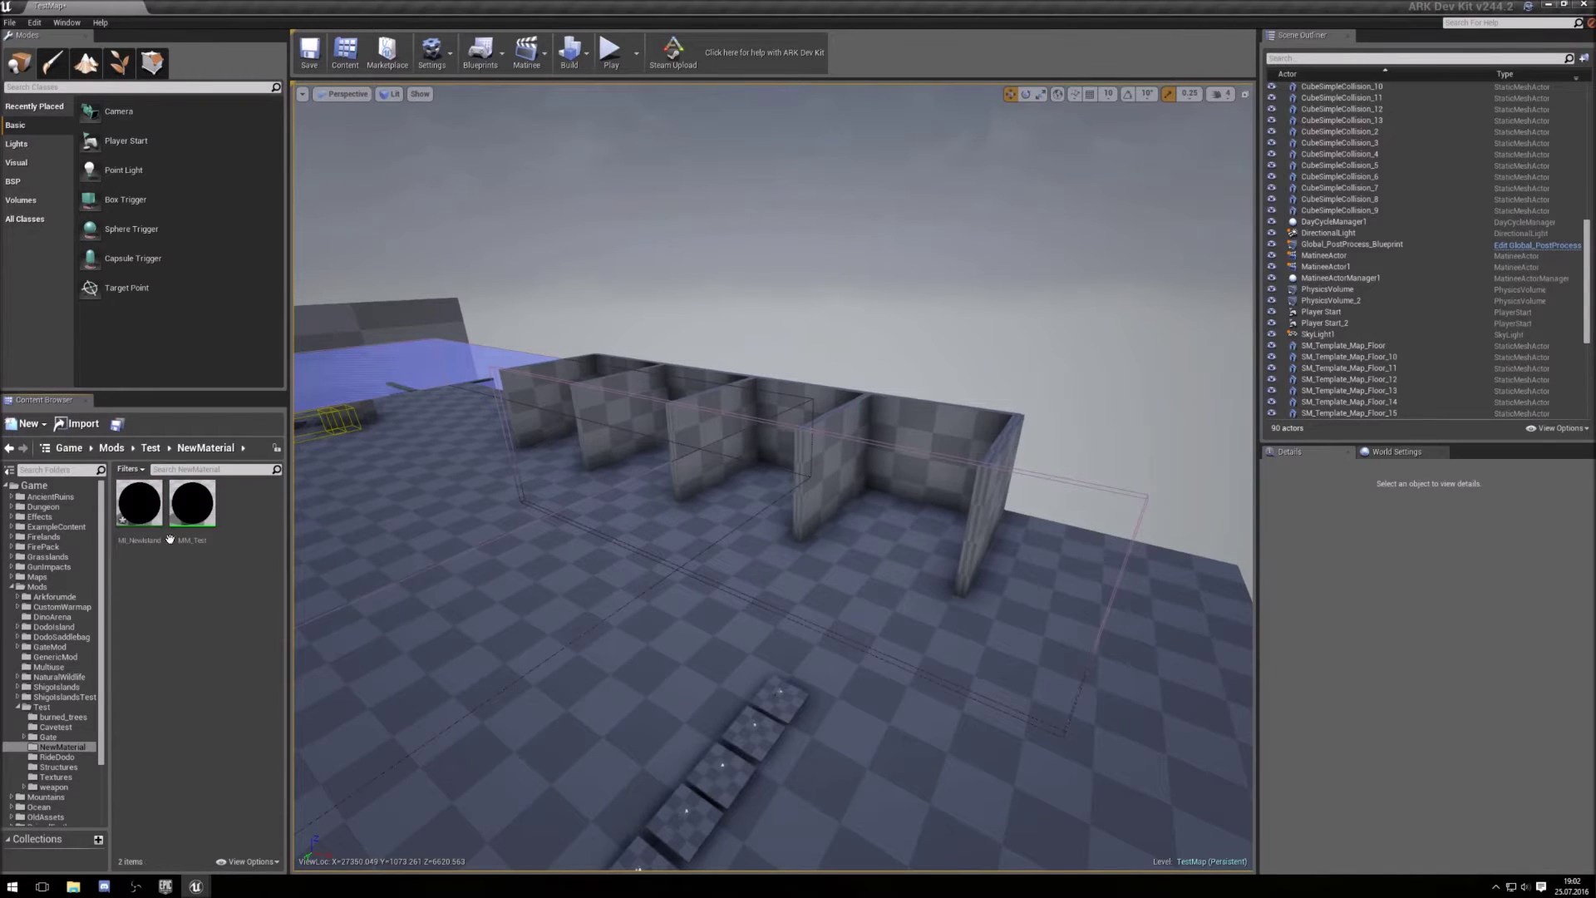
click(193, 509)
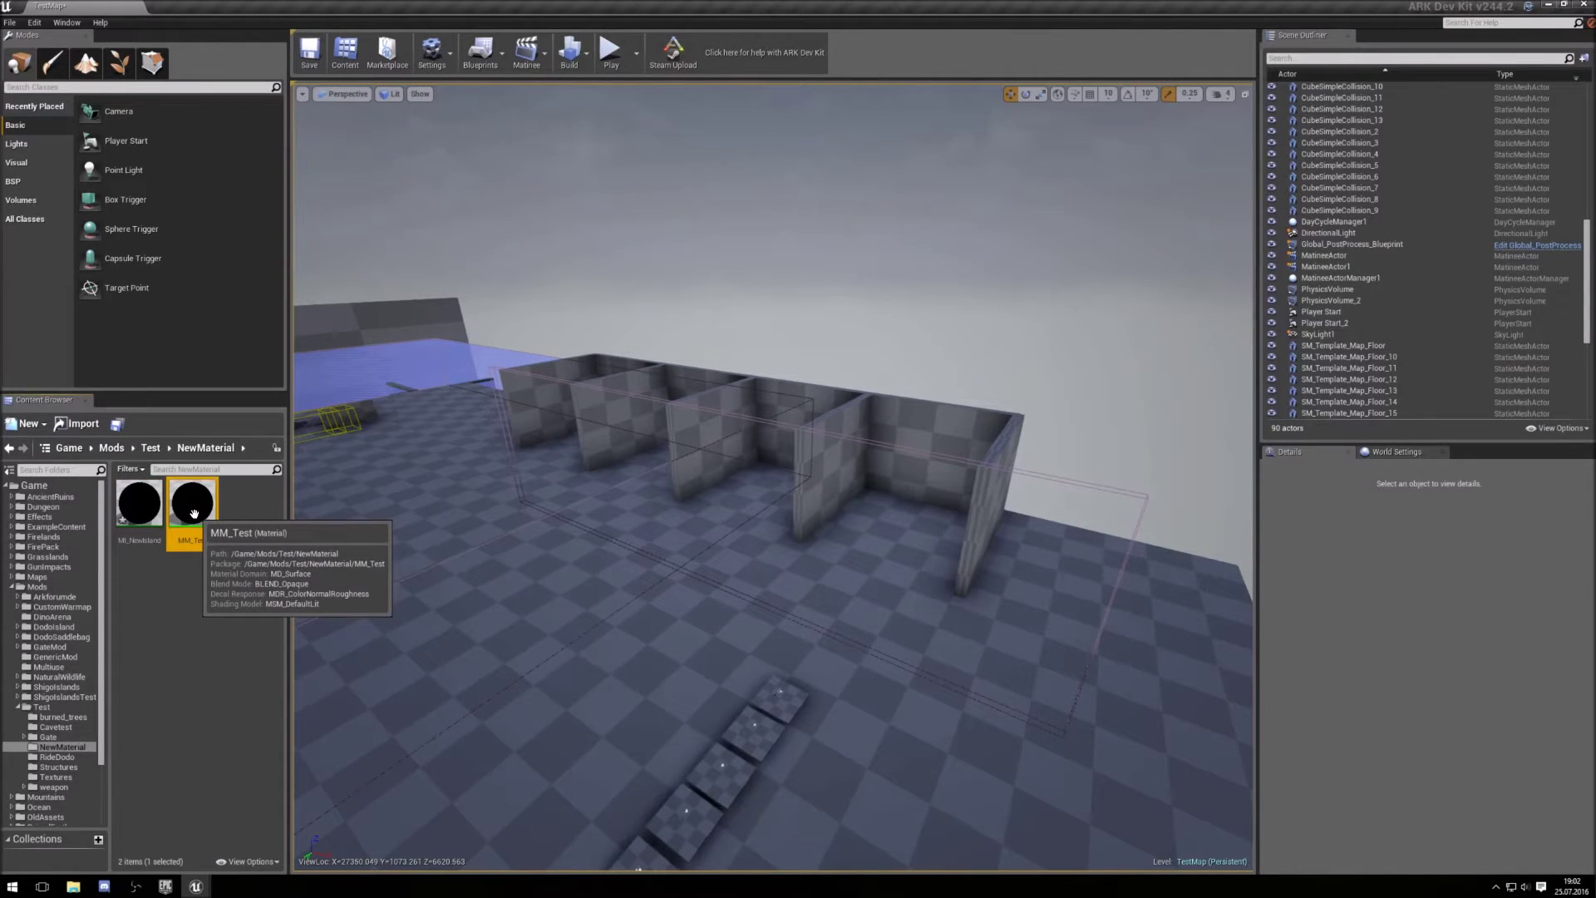
click(138, 509)
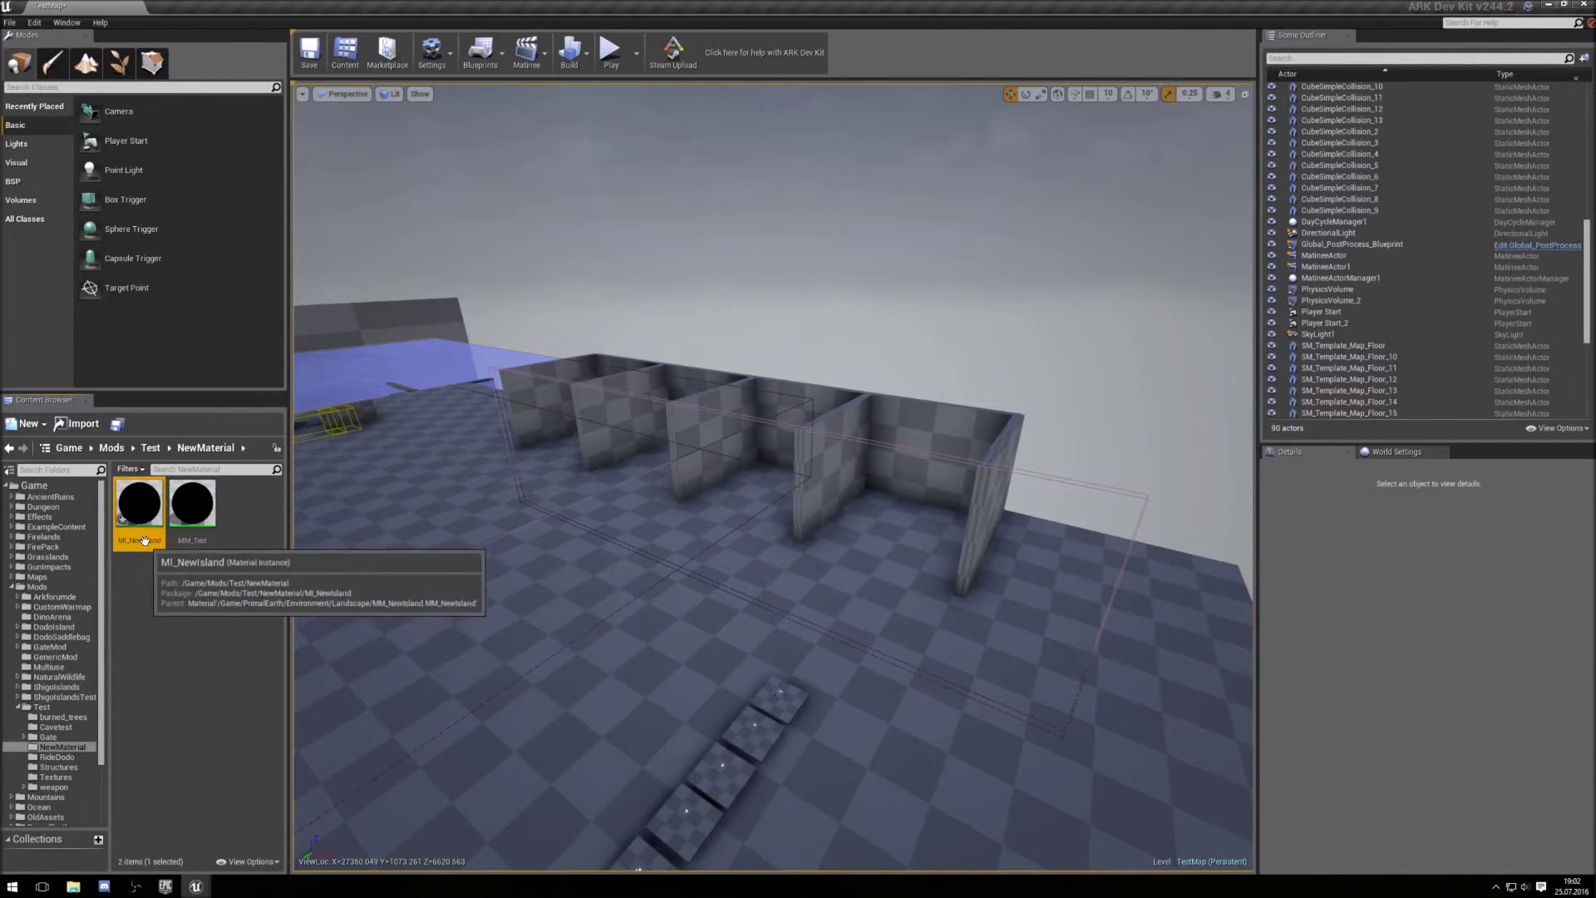
right_click(142, 527)
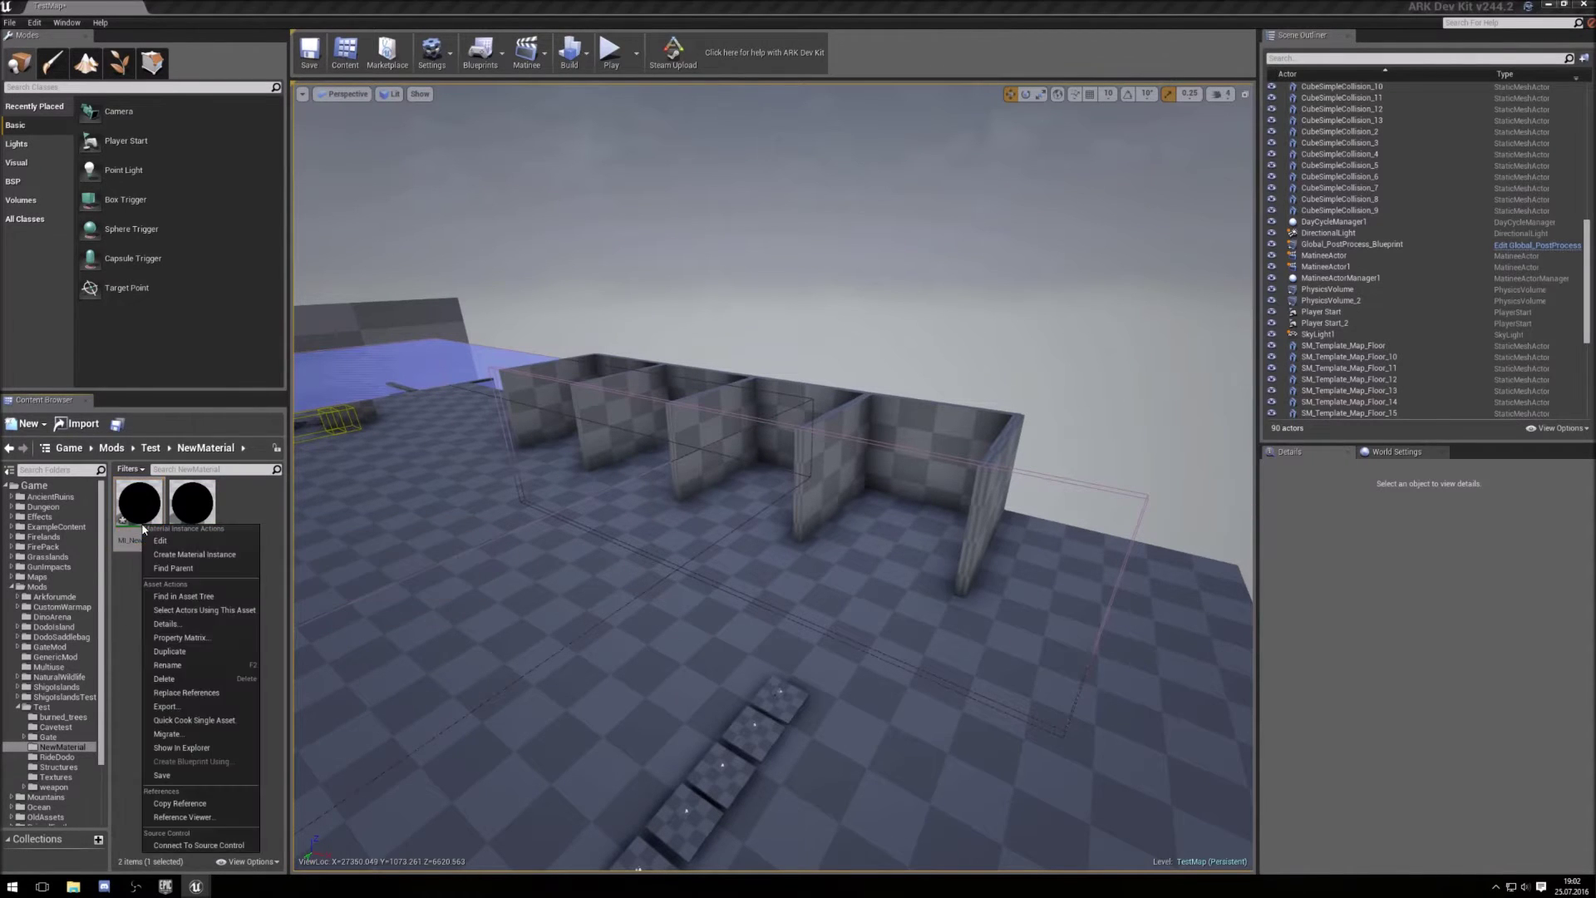
click(179, 666)
text(MI_NewMat)
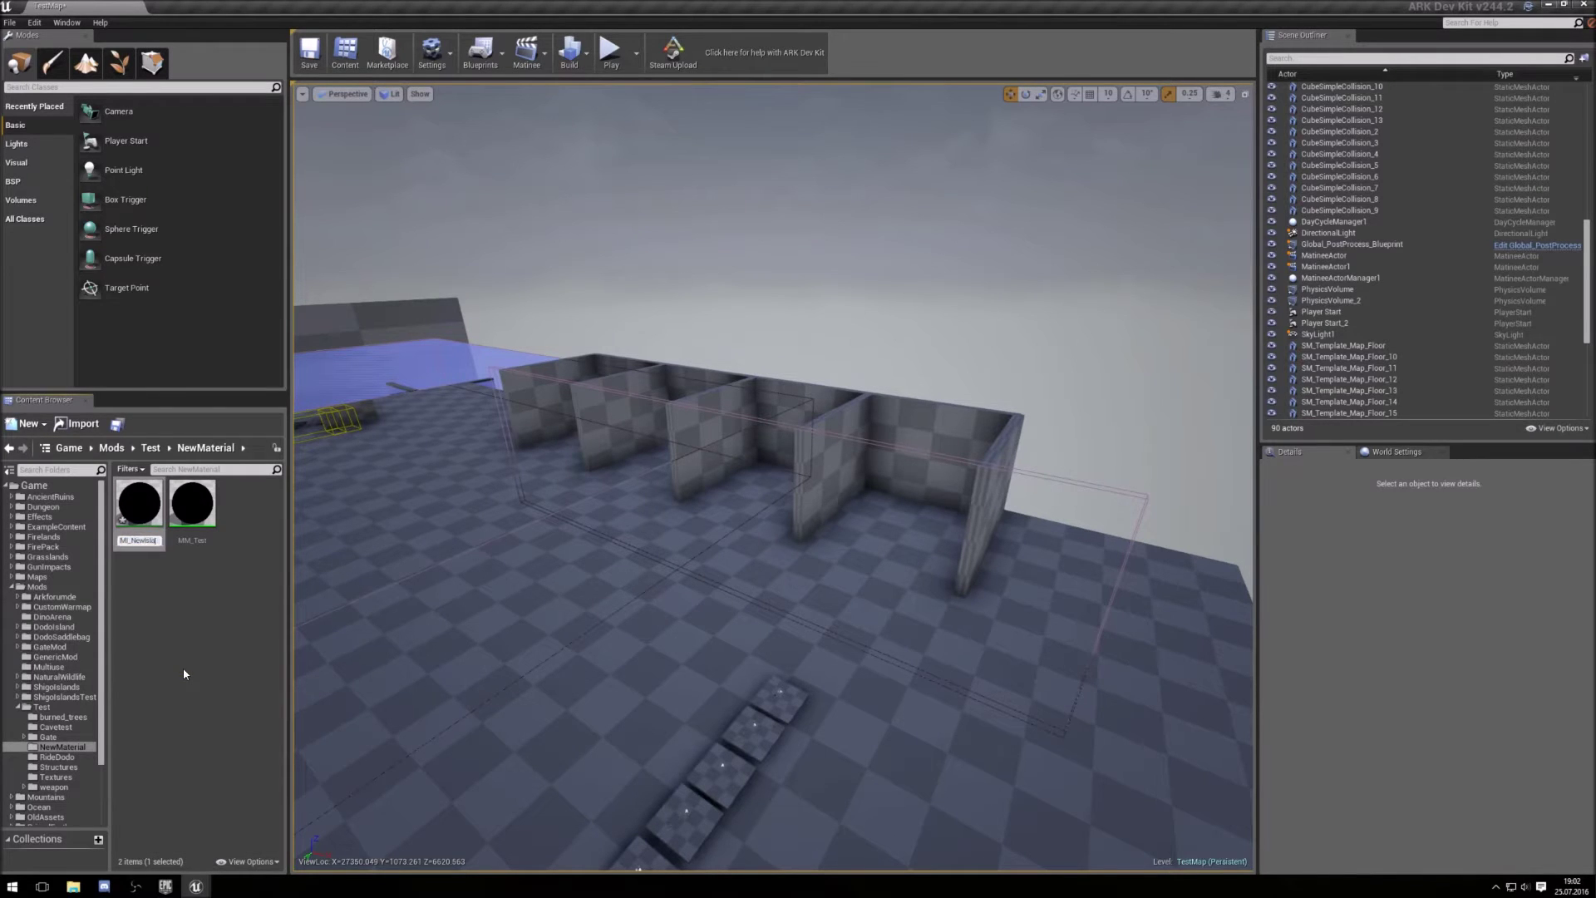
key(BackSpace)
key(BackSpace)
key(BackSpace)
text(Test)
key(Return)
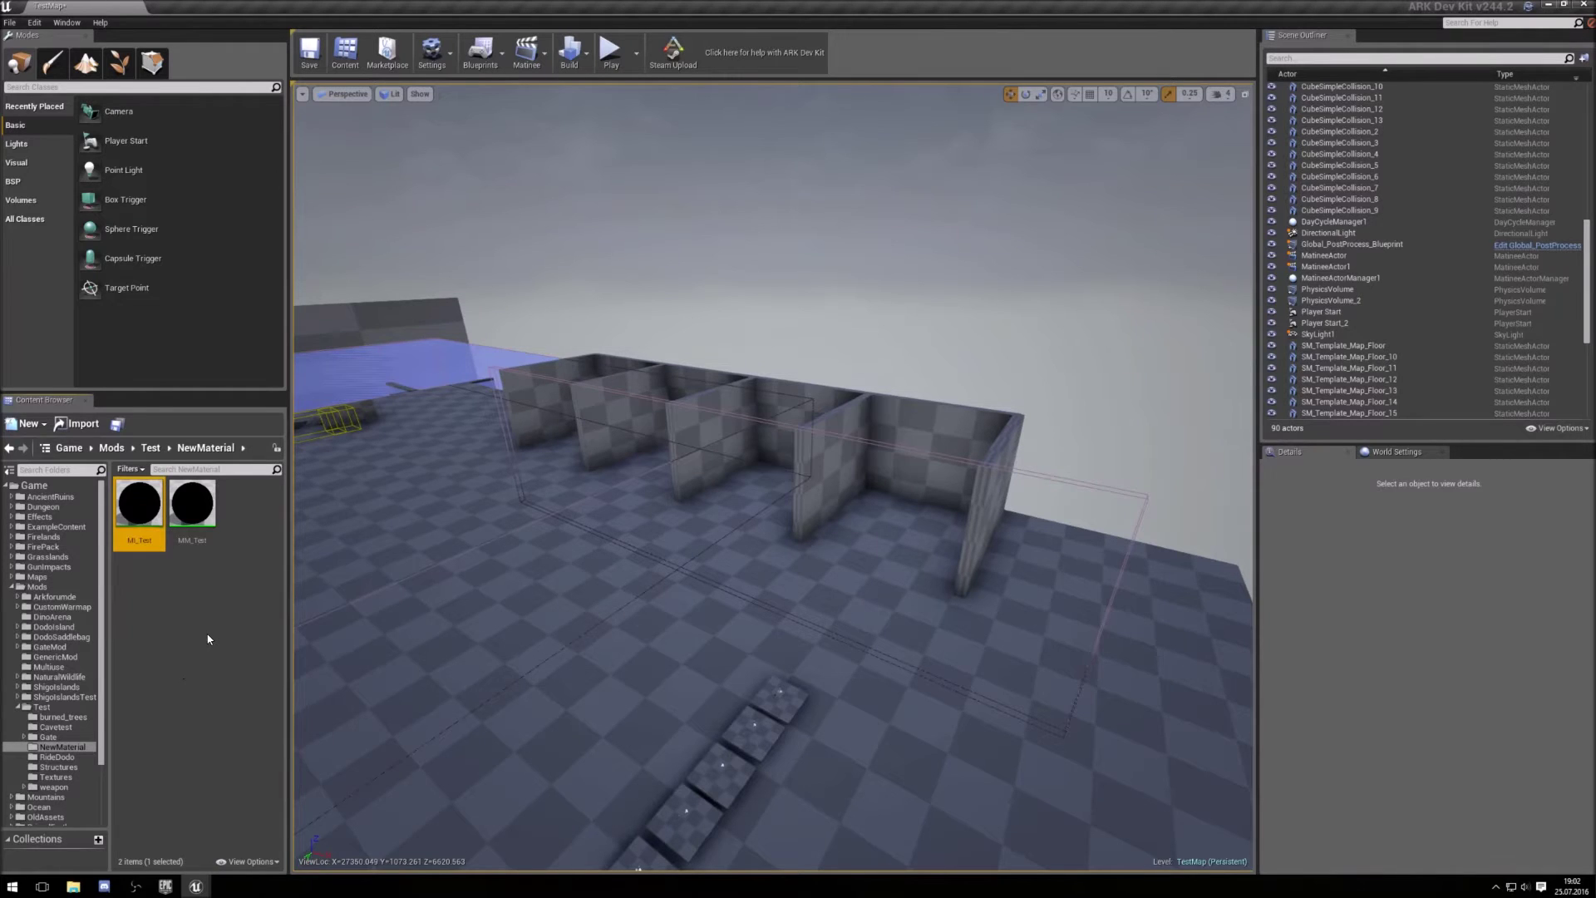
double_click(153, 522)
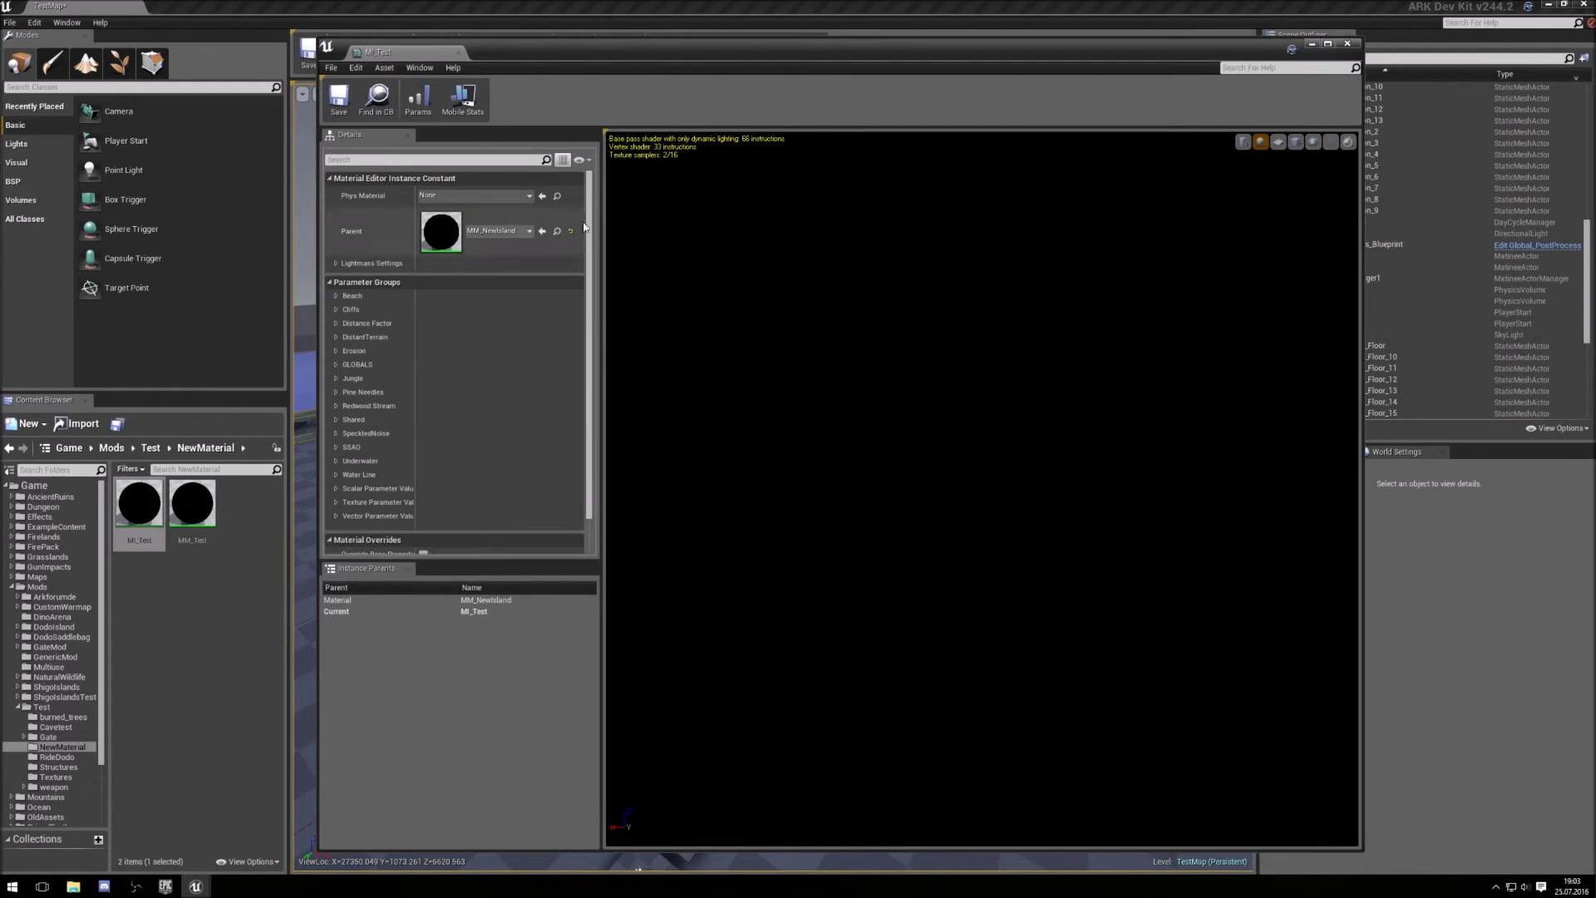
Set MM_Test as MI_Test's parent, save the instance and close its editor
click(202, 514)
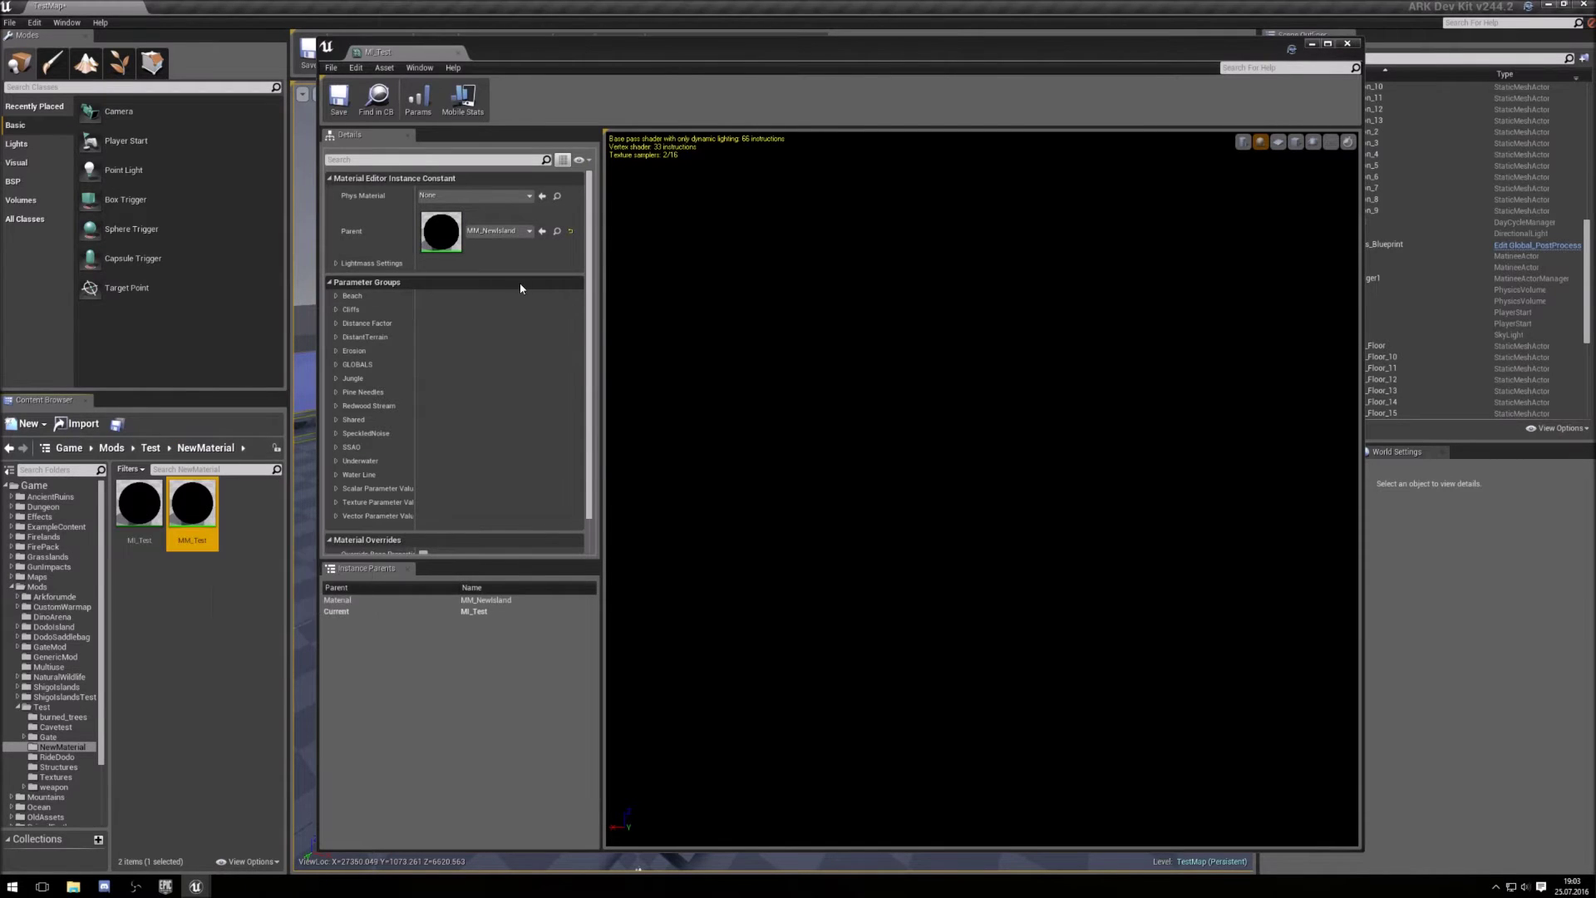
click(542, 231)
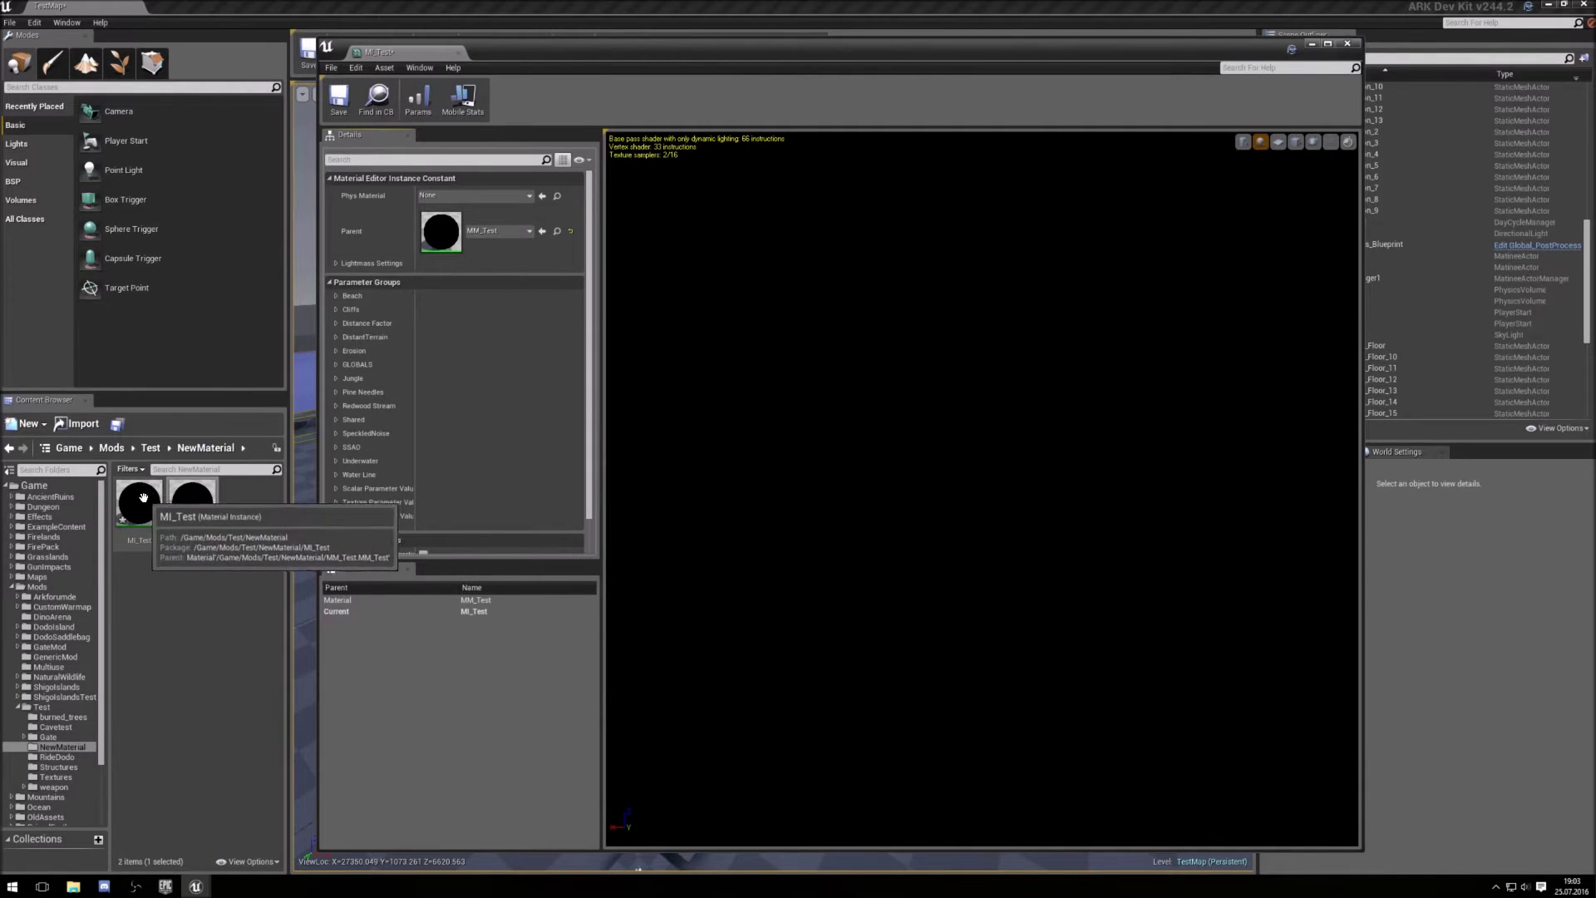
click(337, 98)
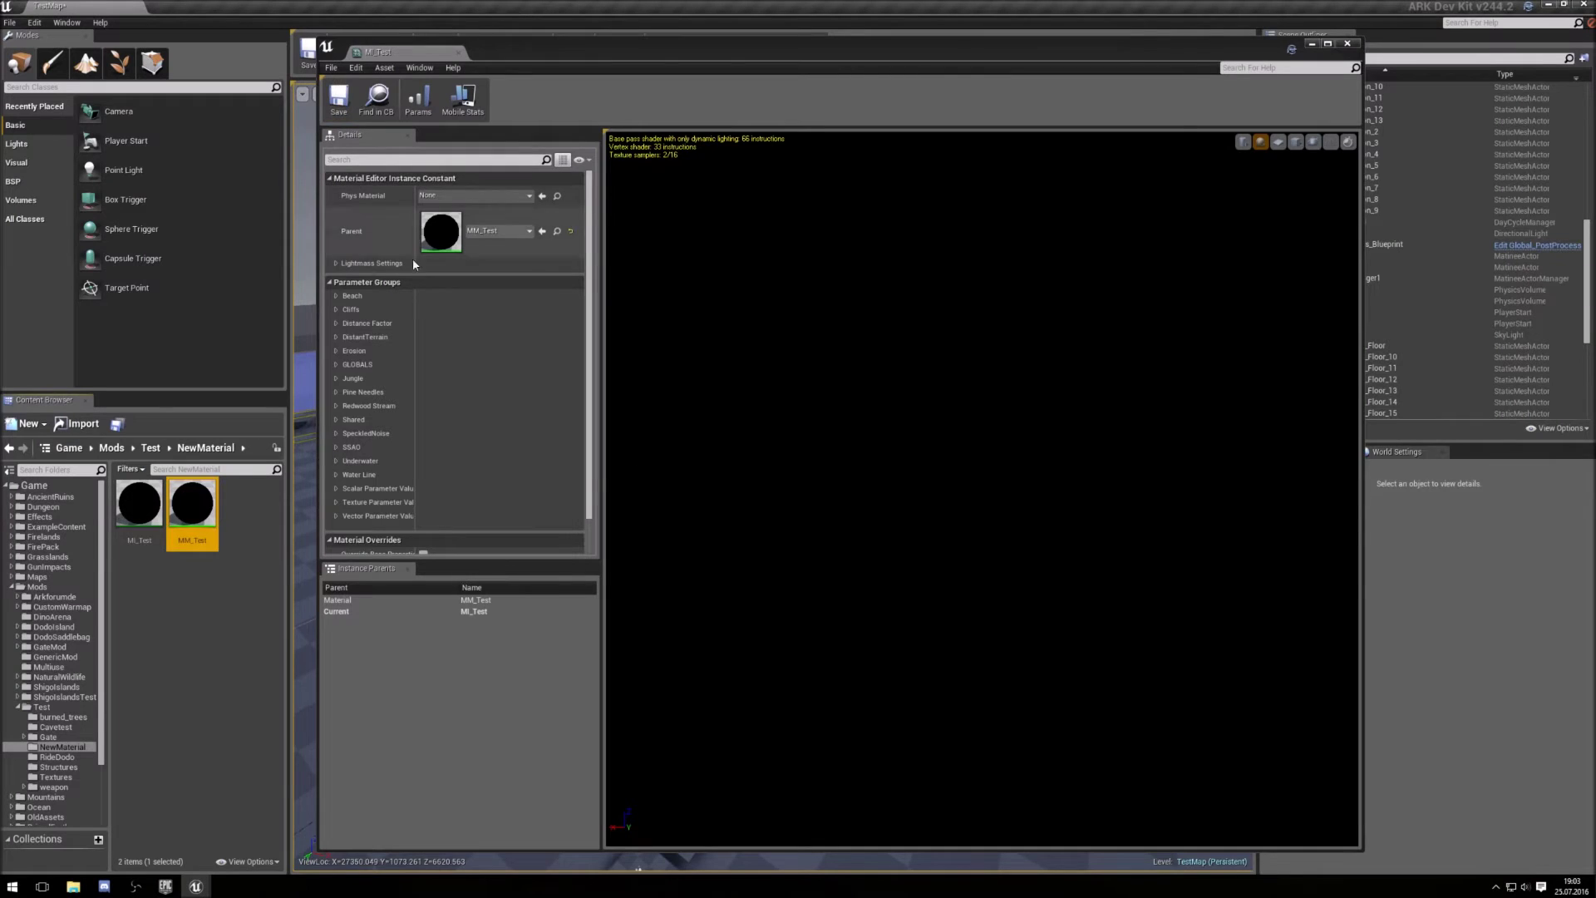
click(1348, 43)
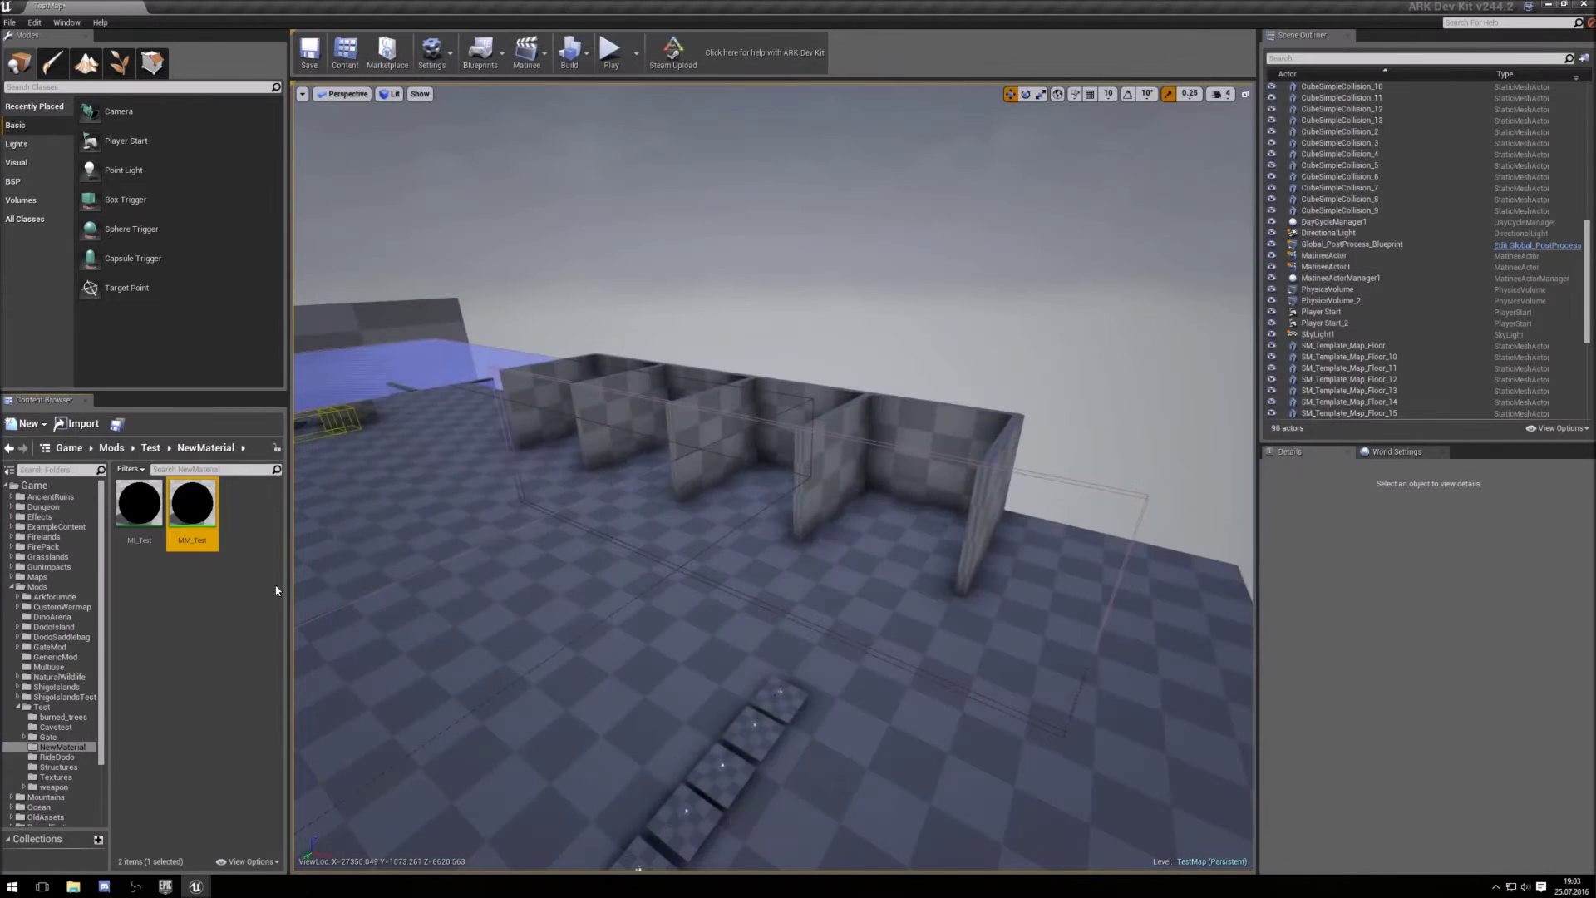
Open MM_Test in the Material Editor at full screen
double_click(192, 507)
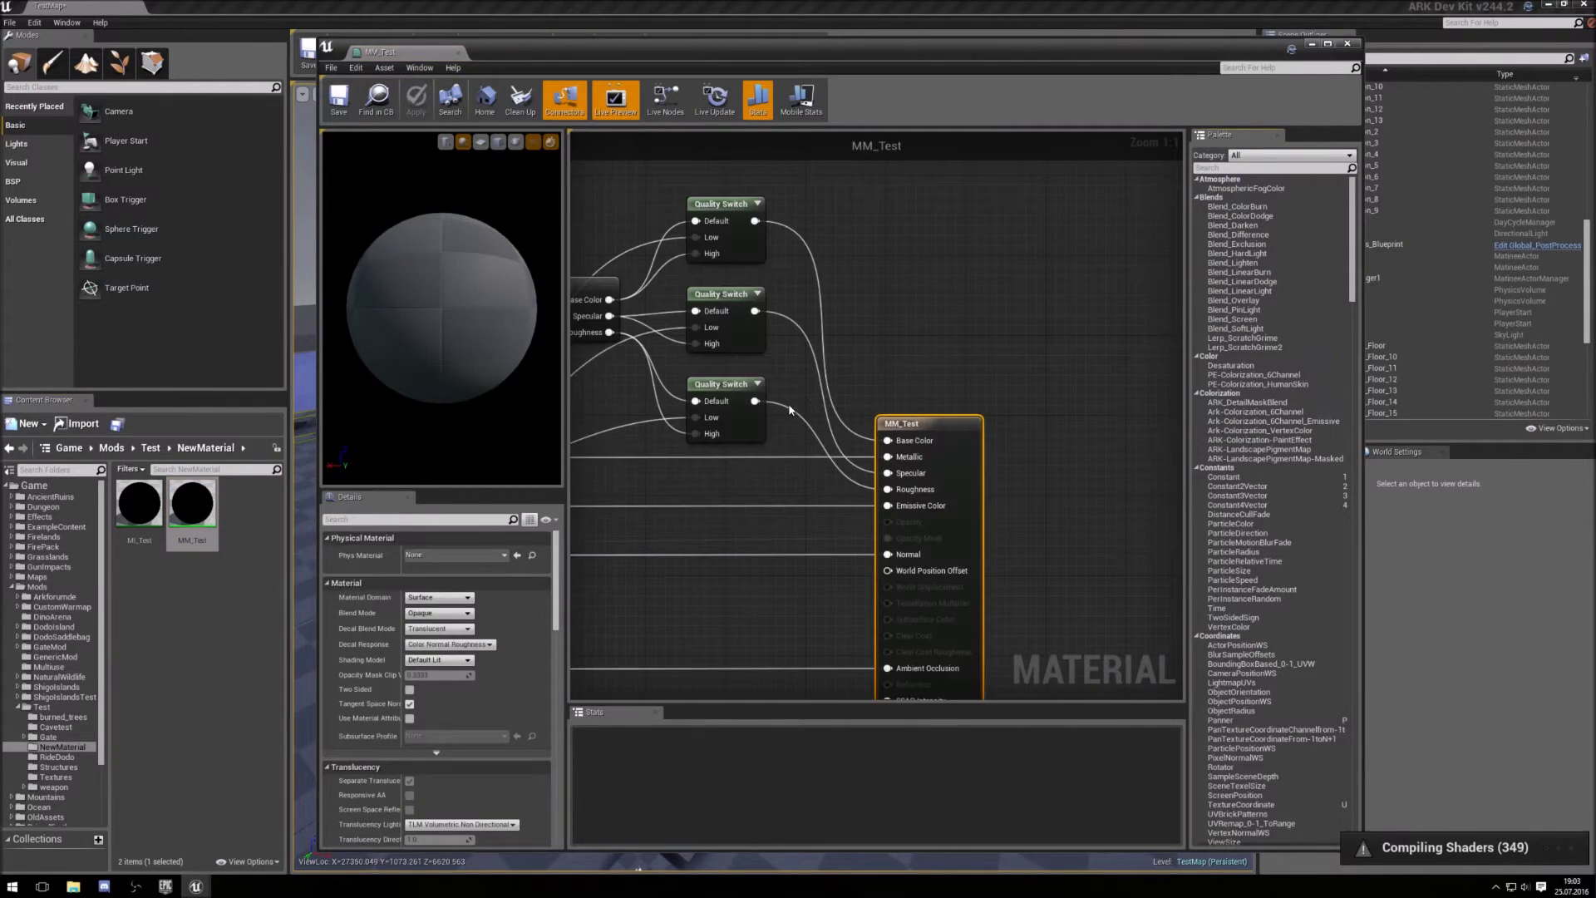
scroll(790, 409, down, 12)
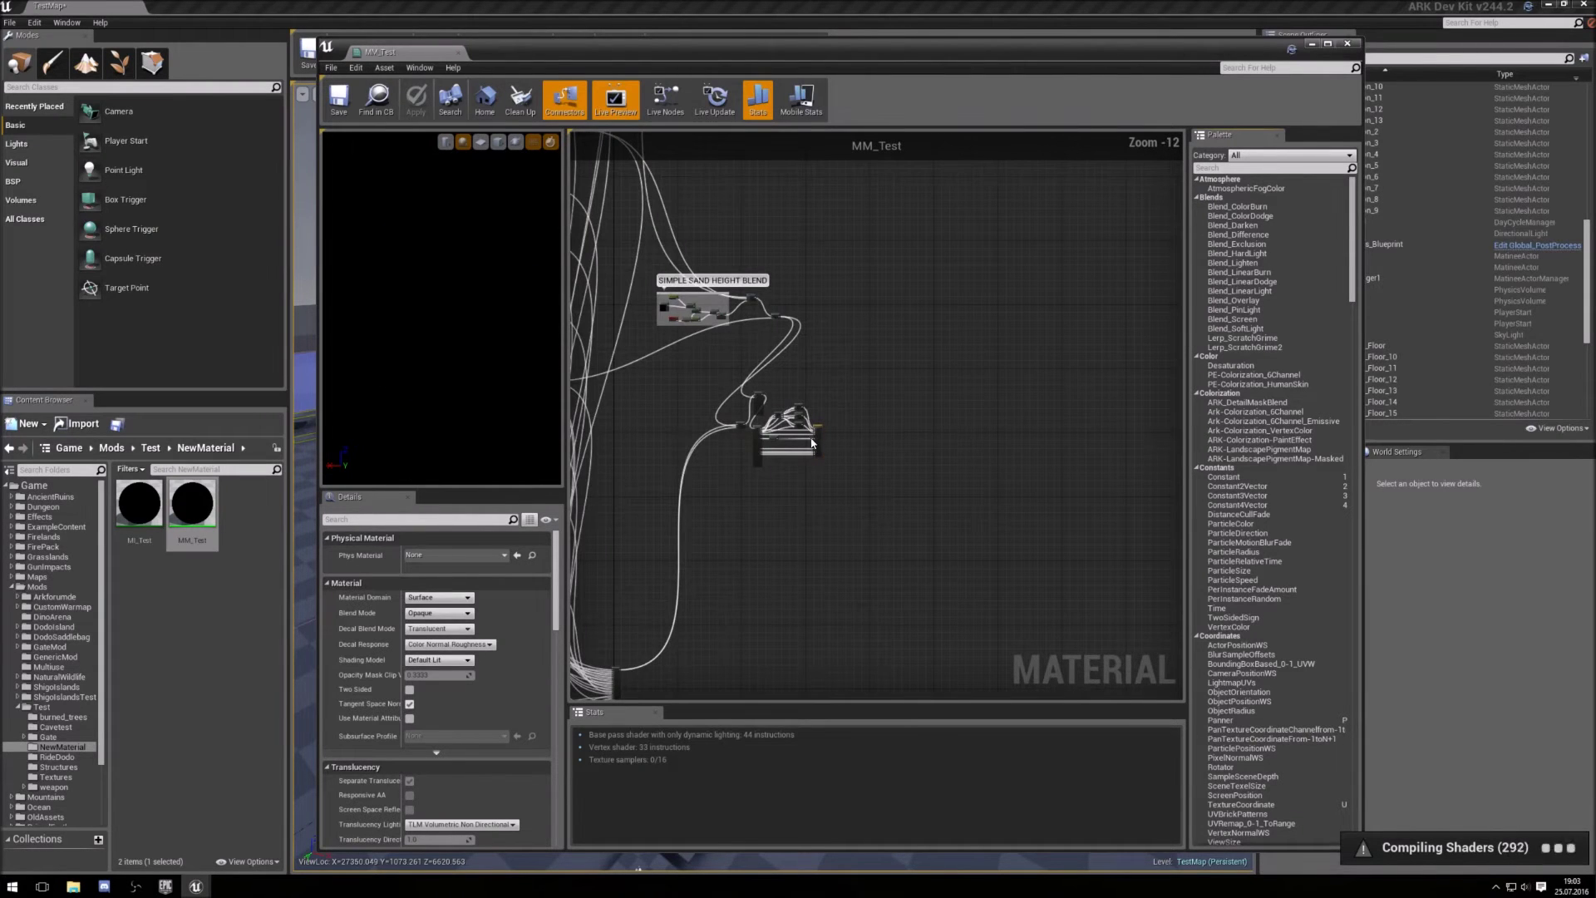
right_drag(642, 379, 1014, 434)
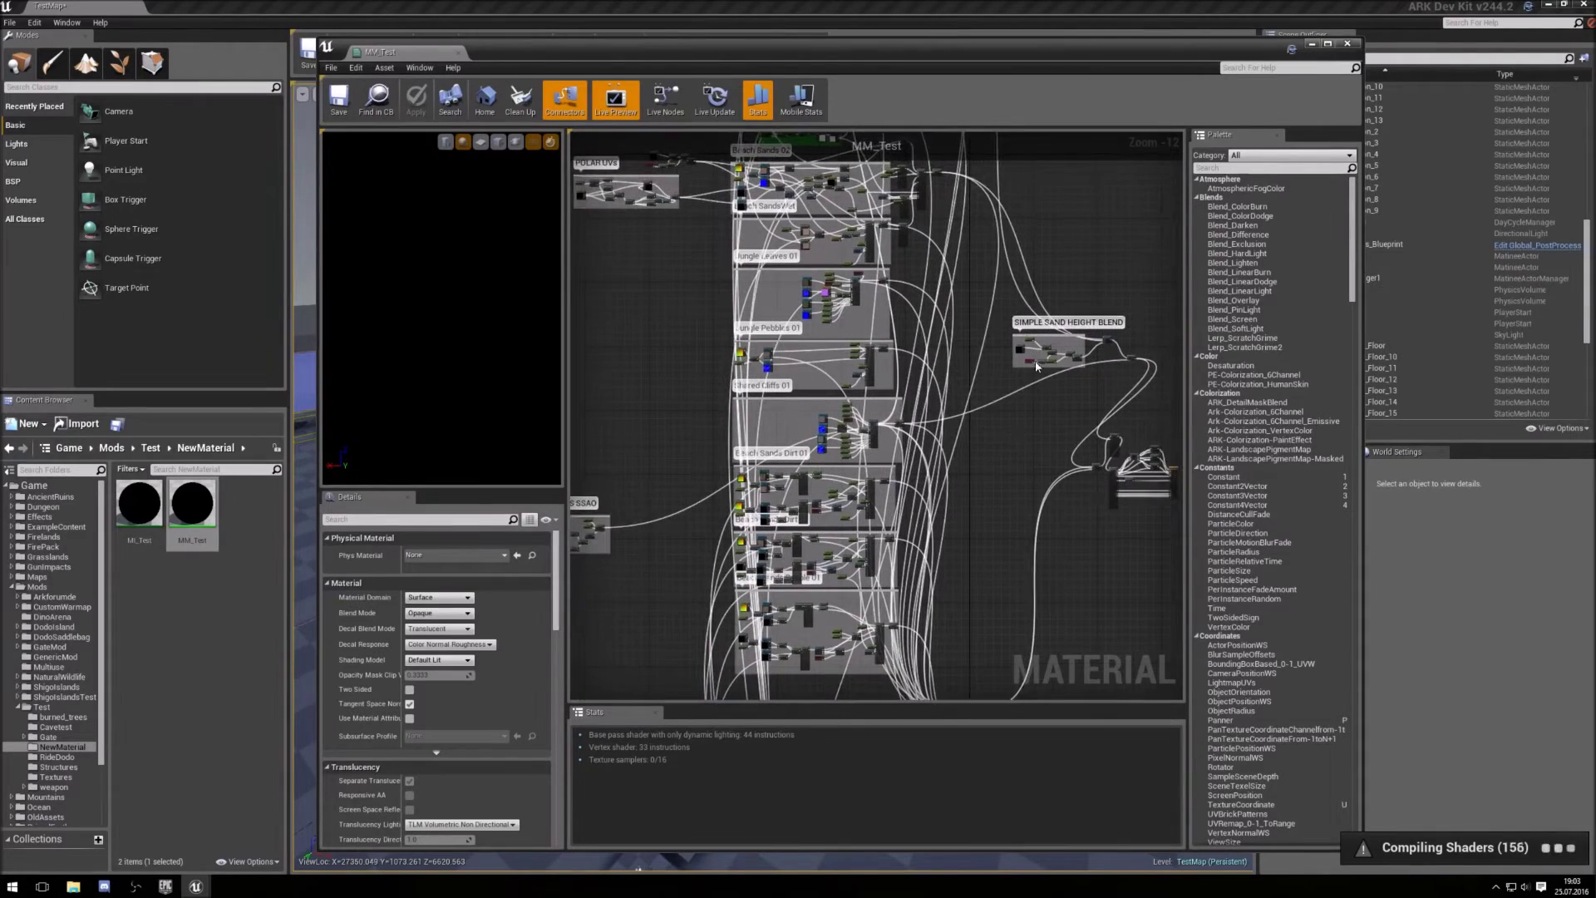
click(1327, 43)
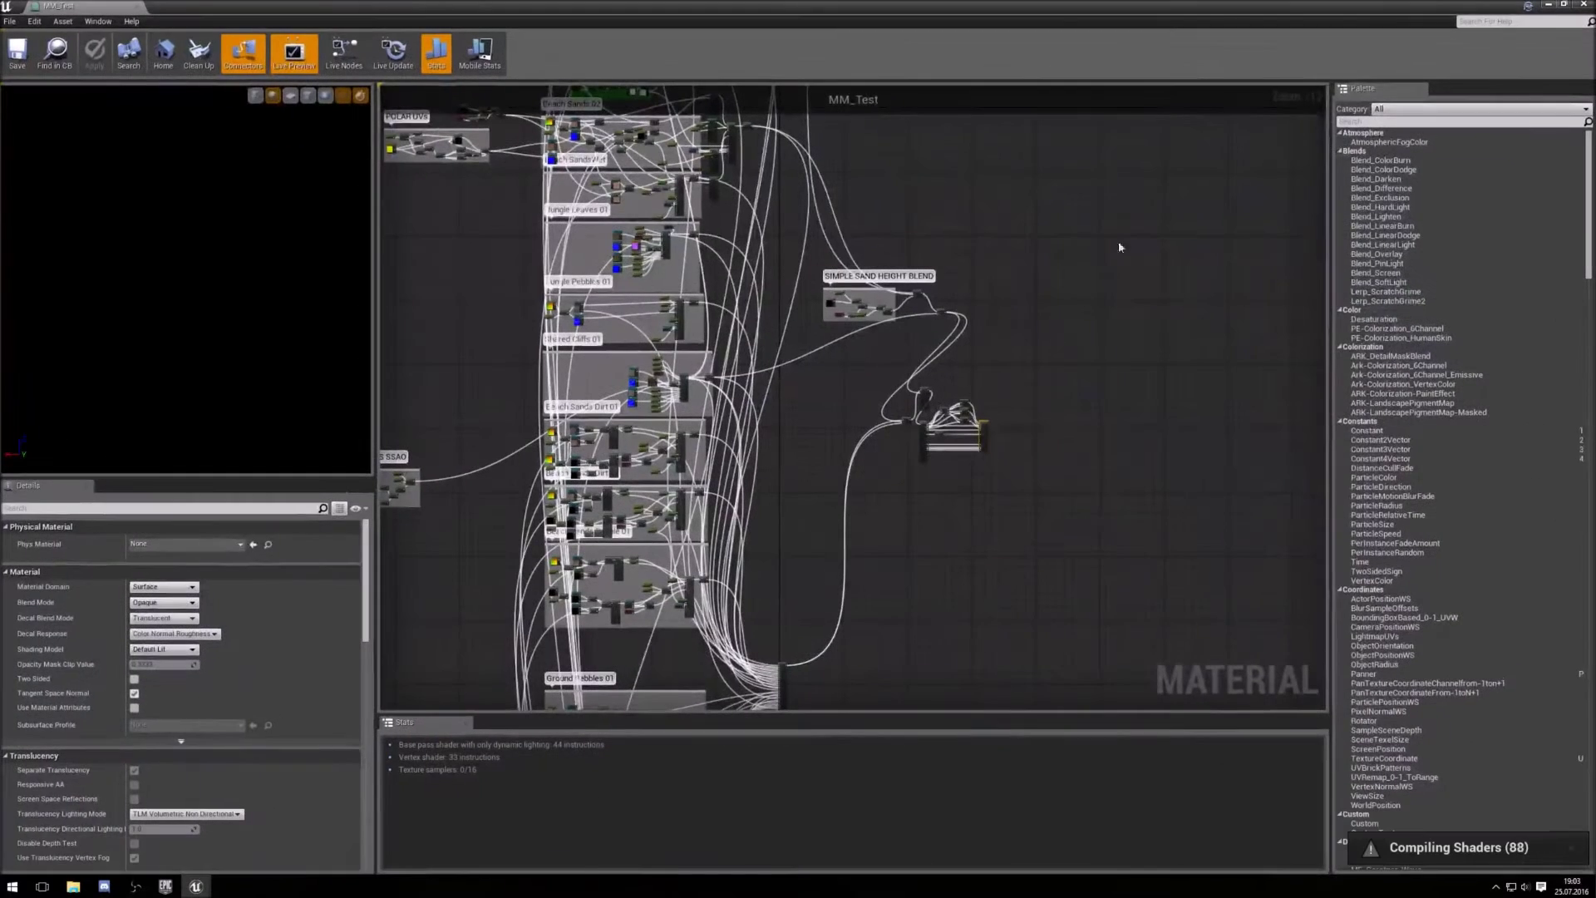
Survey the Sand, Grass, Cliffs, Redwood and Underwater layer groups in MM_Test's graph
right_drag(523, 403, 653, 406)
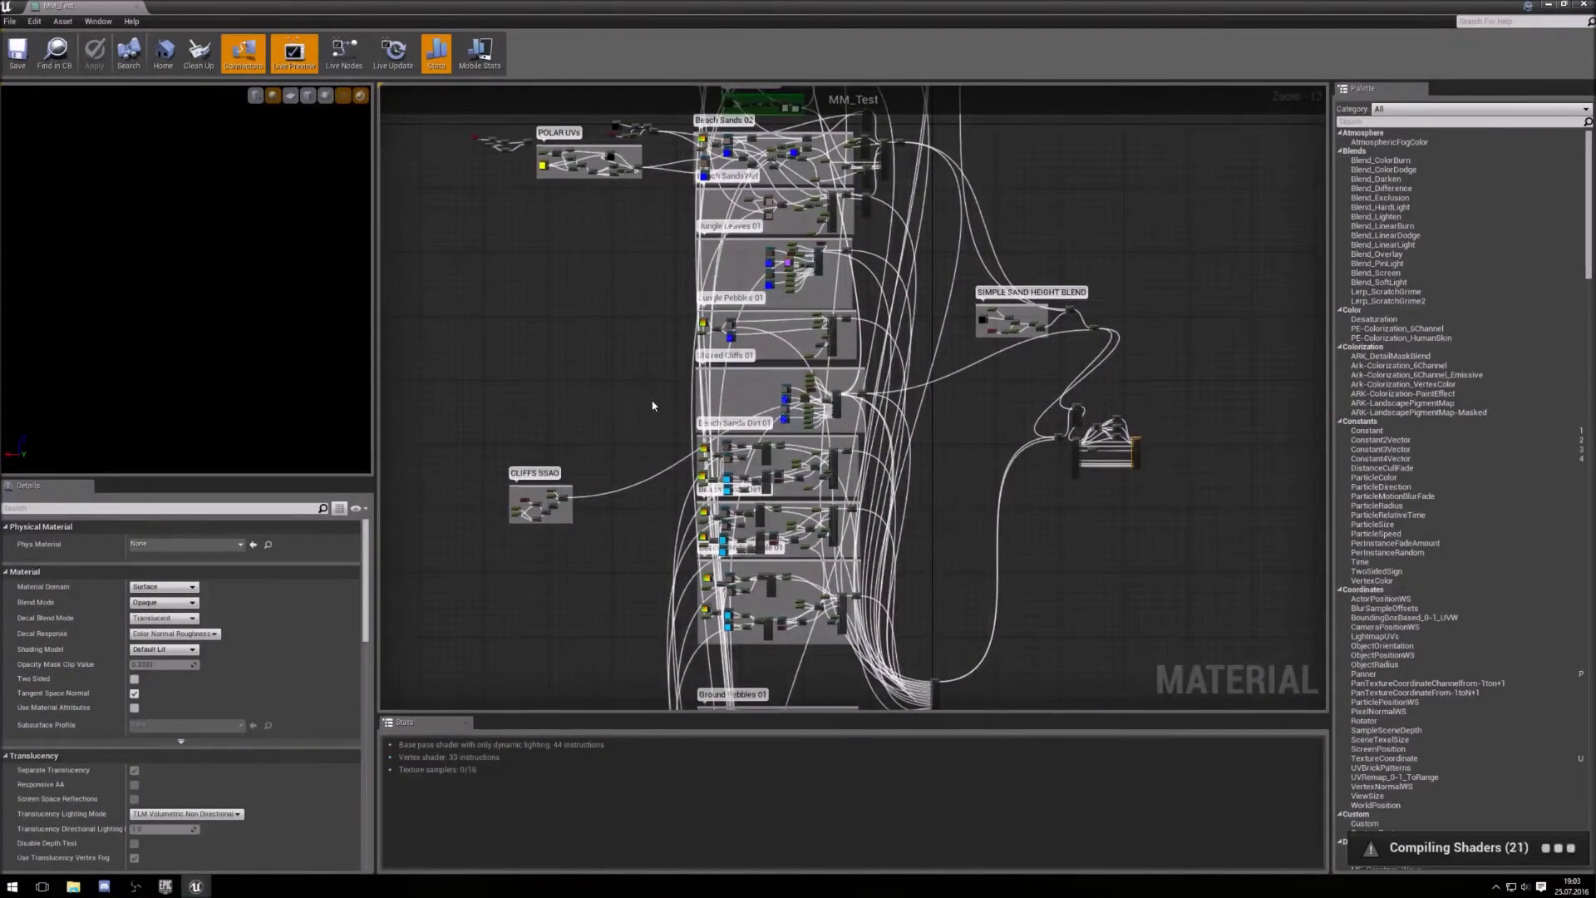
right_drag(666, 252, 627, 466)
right_drag(611, 597, 627, 109)
right_drag(600, 598, 595, 162)
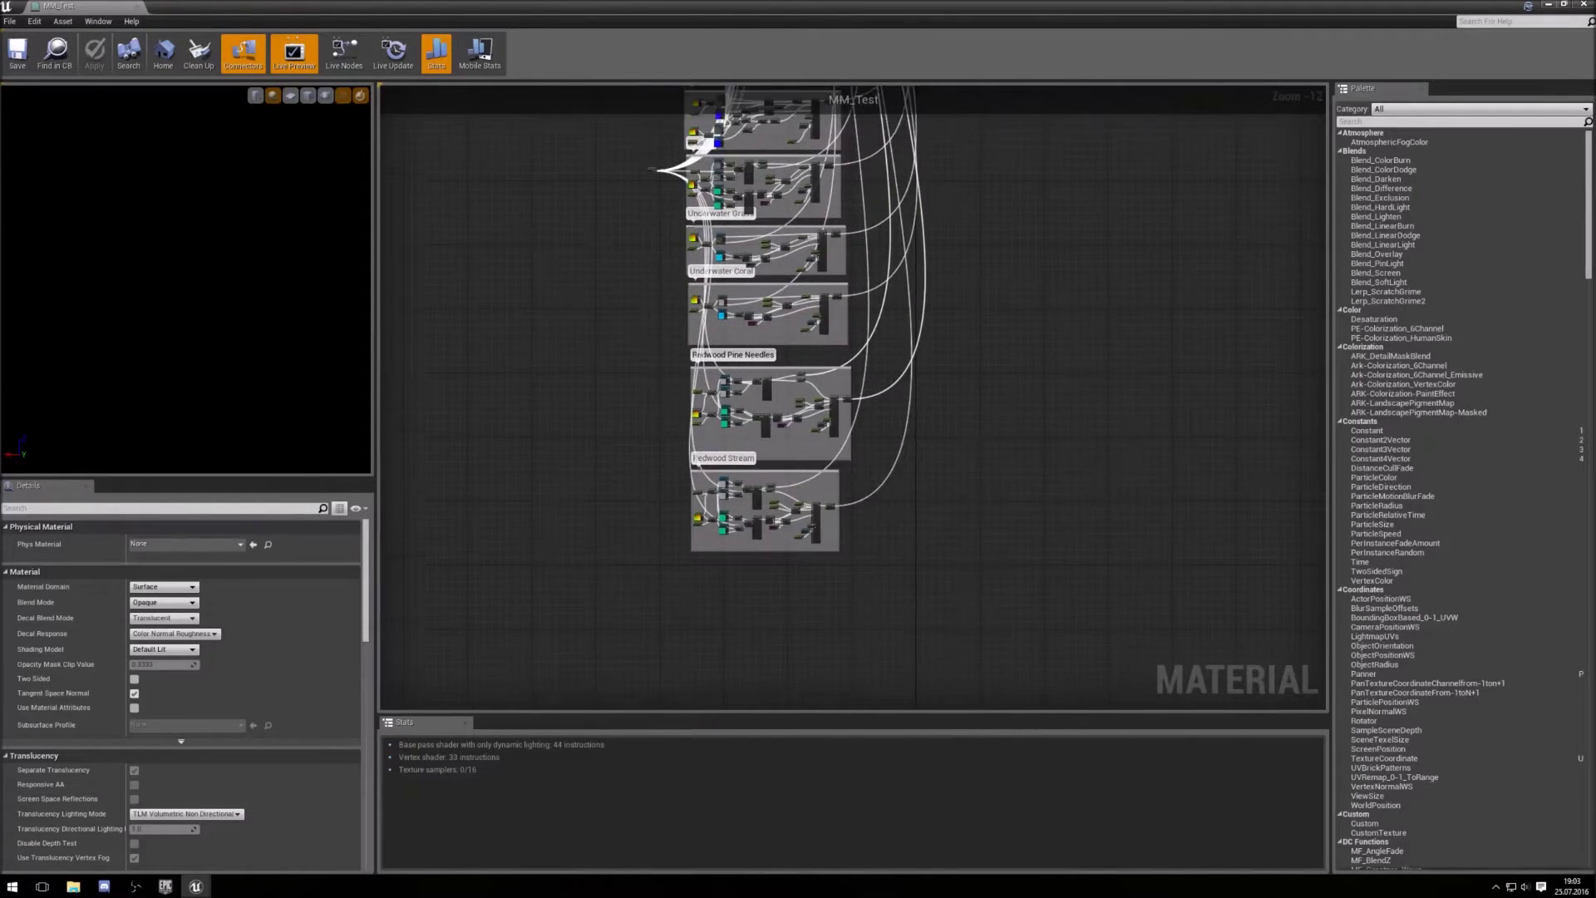
right_drag(598, 438, 613, 363)
scroll(619, 366, up, 4)
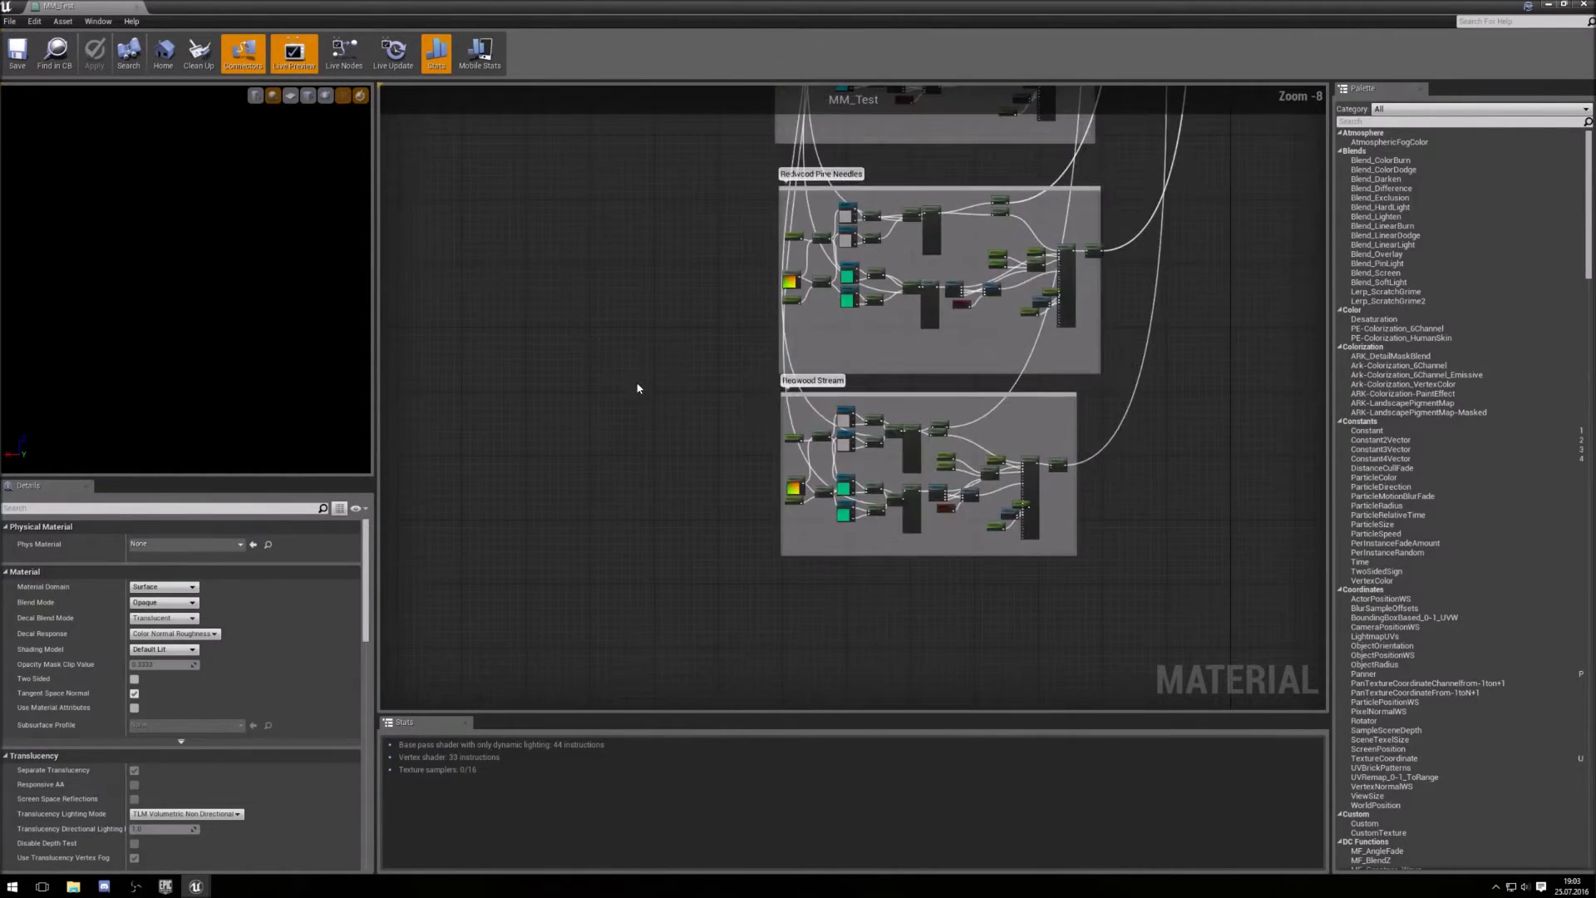
right_drag(688, 445, 566, 474)
scroll(568, 473, up, 3)
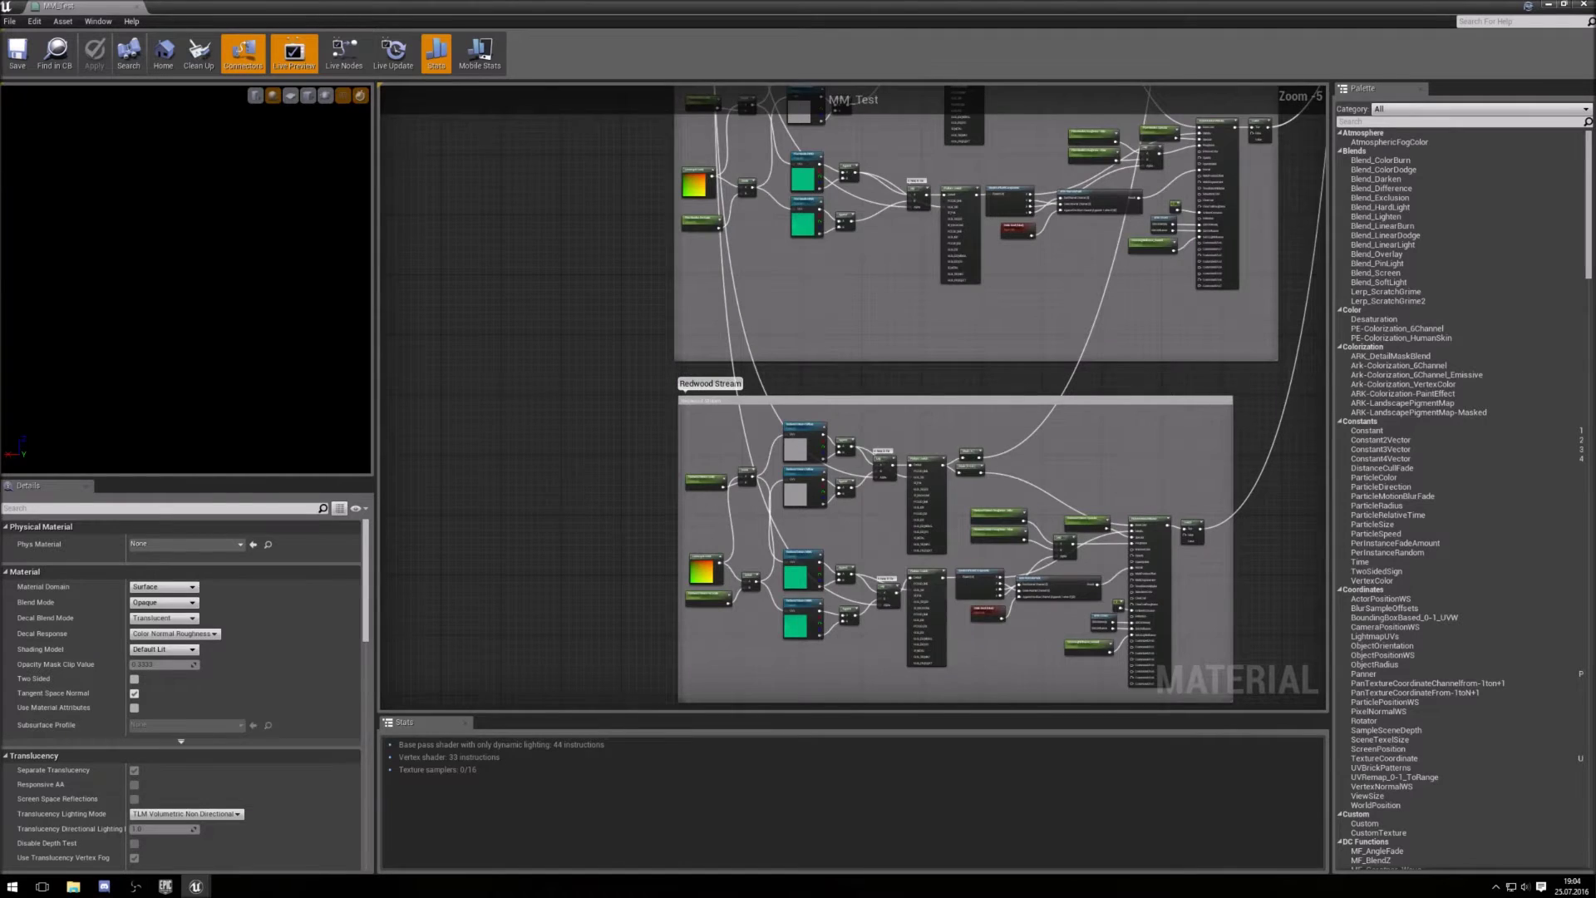
right_drag(615, 524, 444, 390)
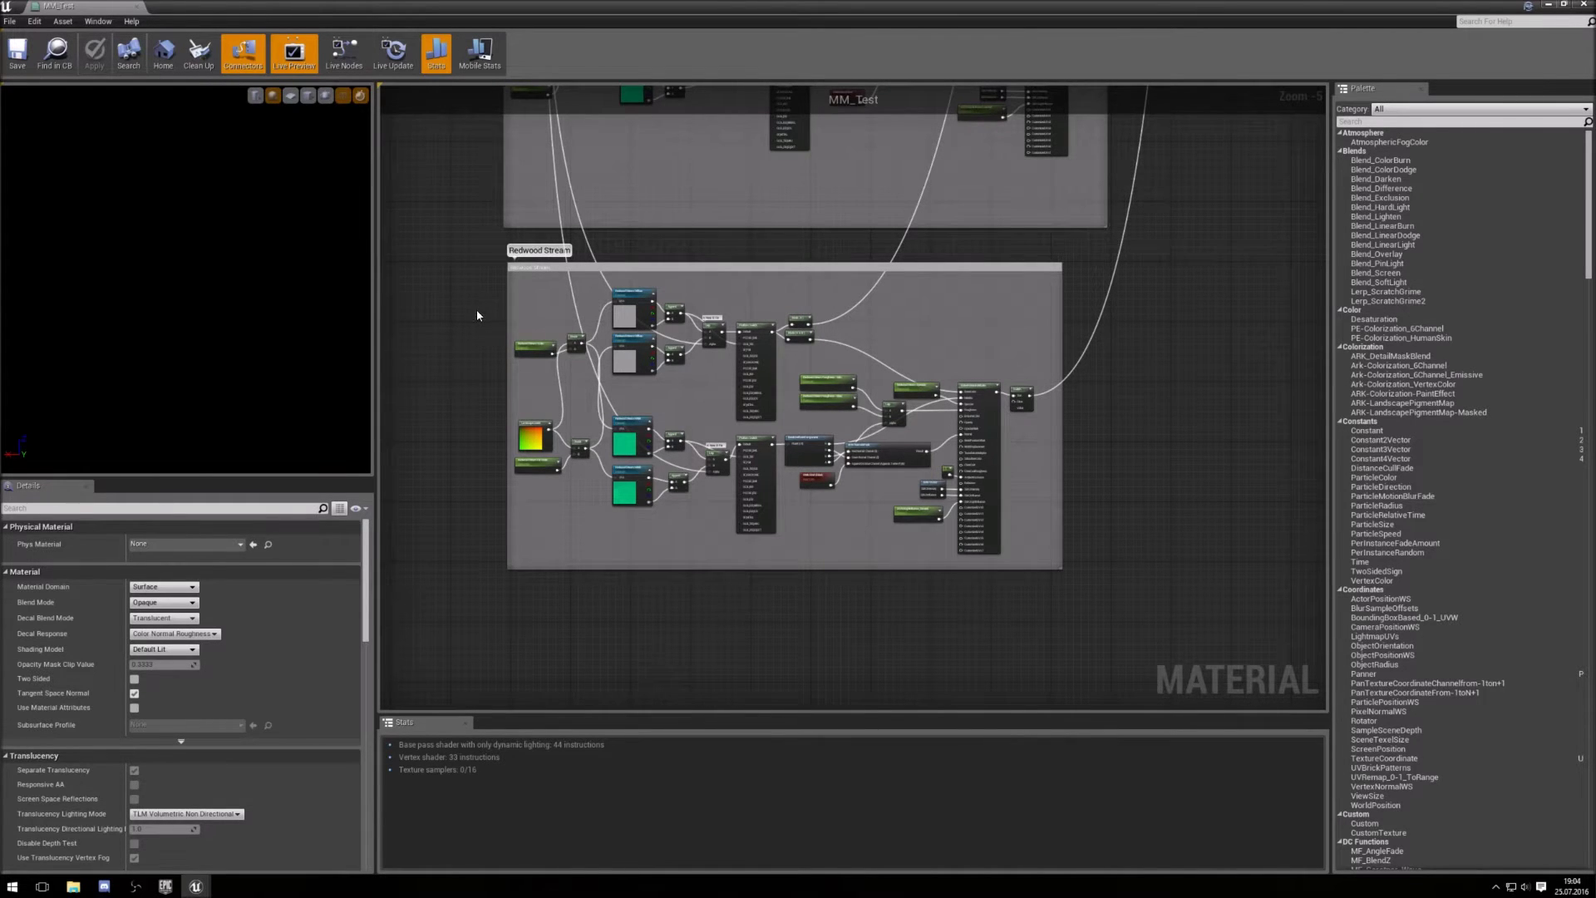
right_drag(476, 316, 525, 399)
scroll(526, 399, down, 5)
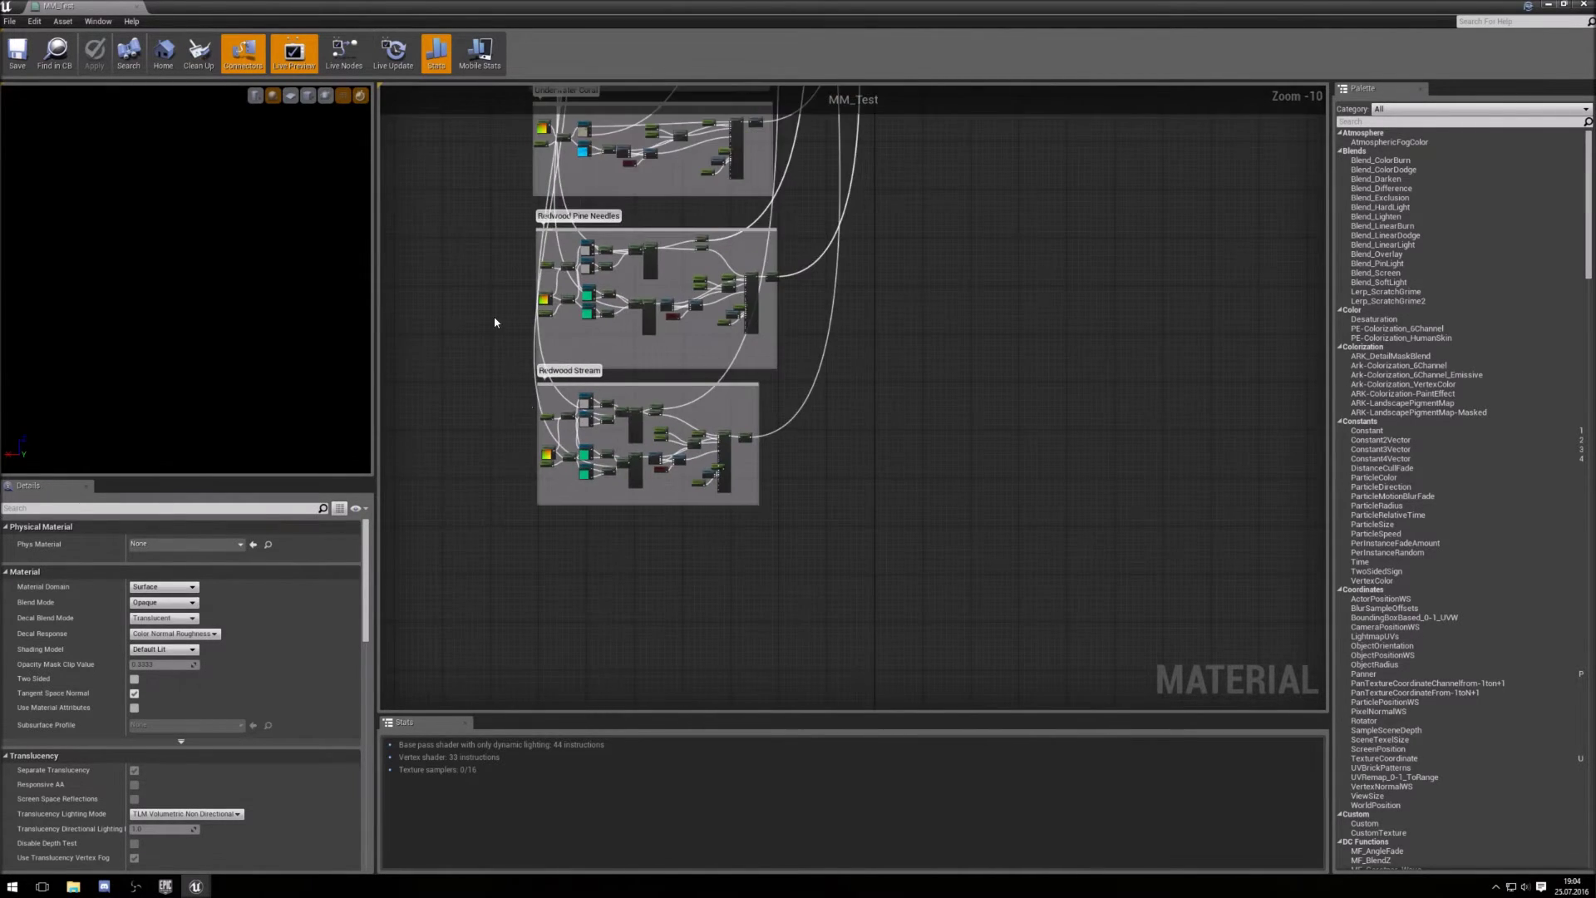
right_drag(495, 318, 706, 430)
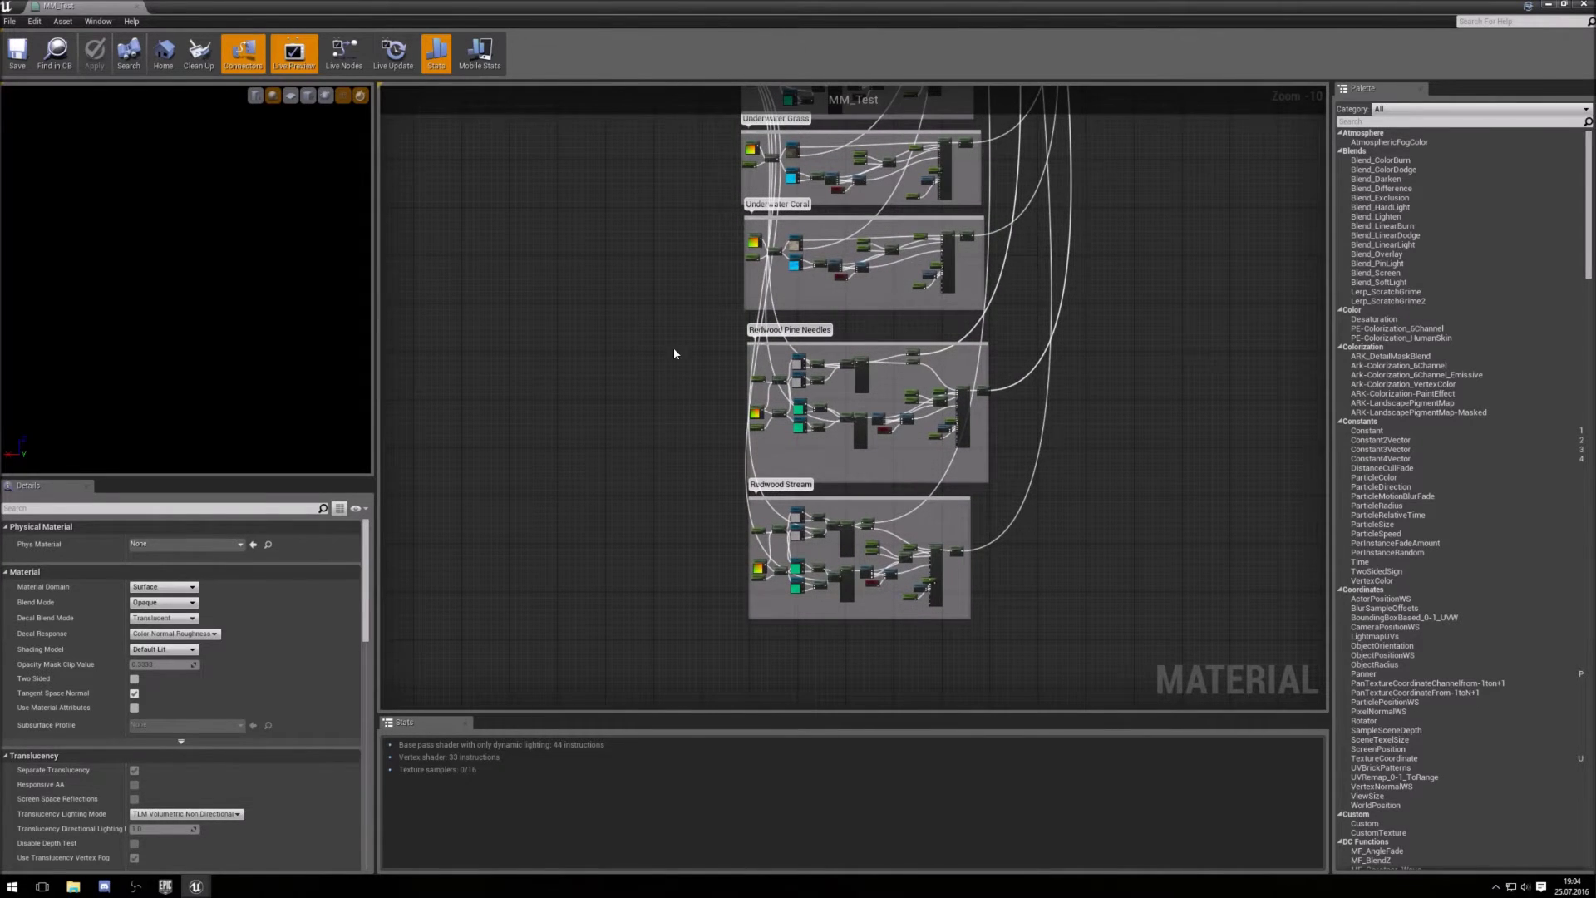
right_drag(645, 620, 657, 211)
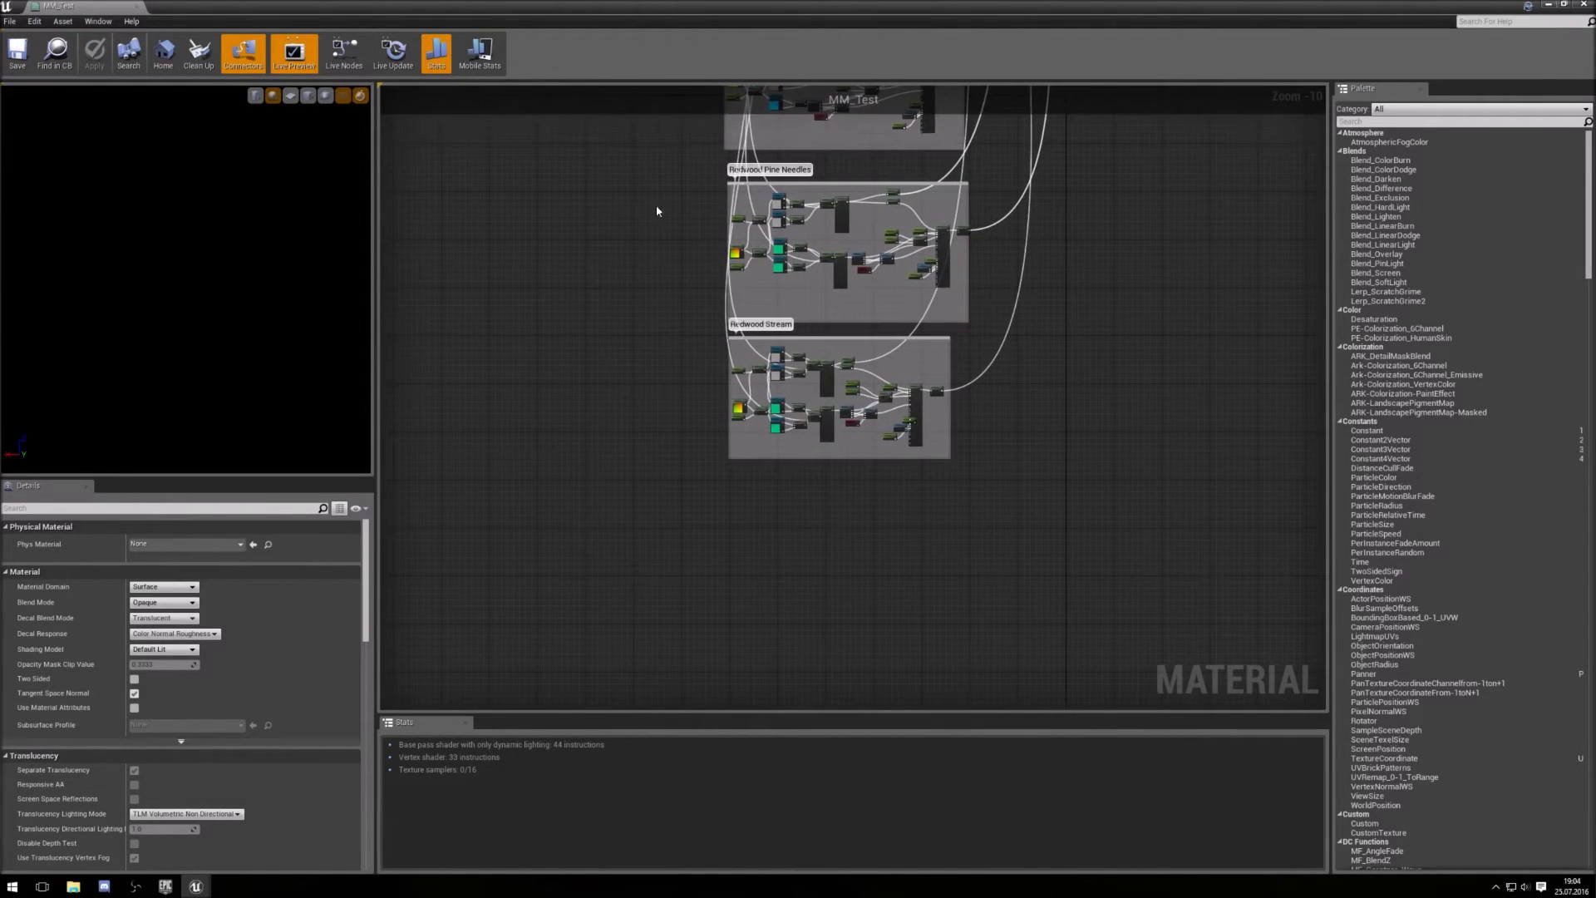
Restore the material editor window and search the Game folder for 'MM_snow'
click(1564, 6)
drag(906, 48, 1118, 35)
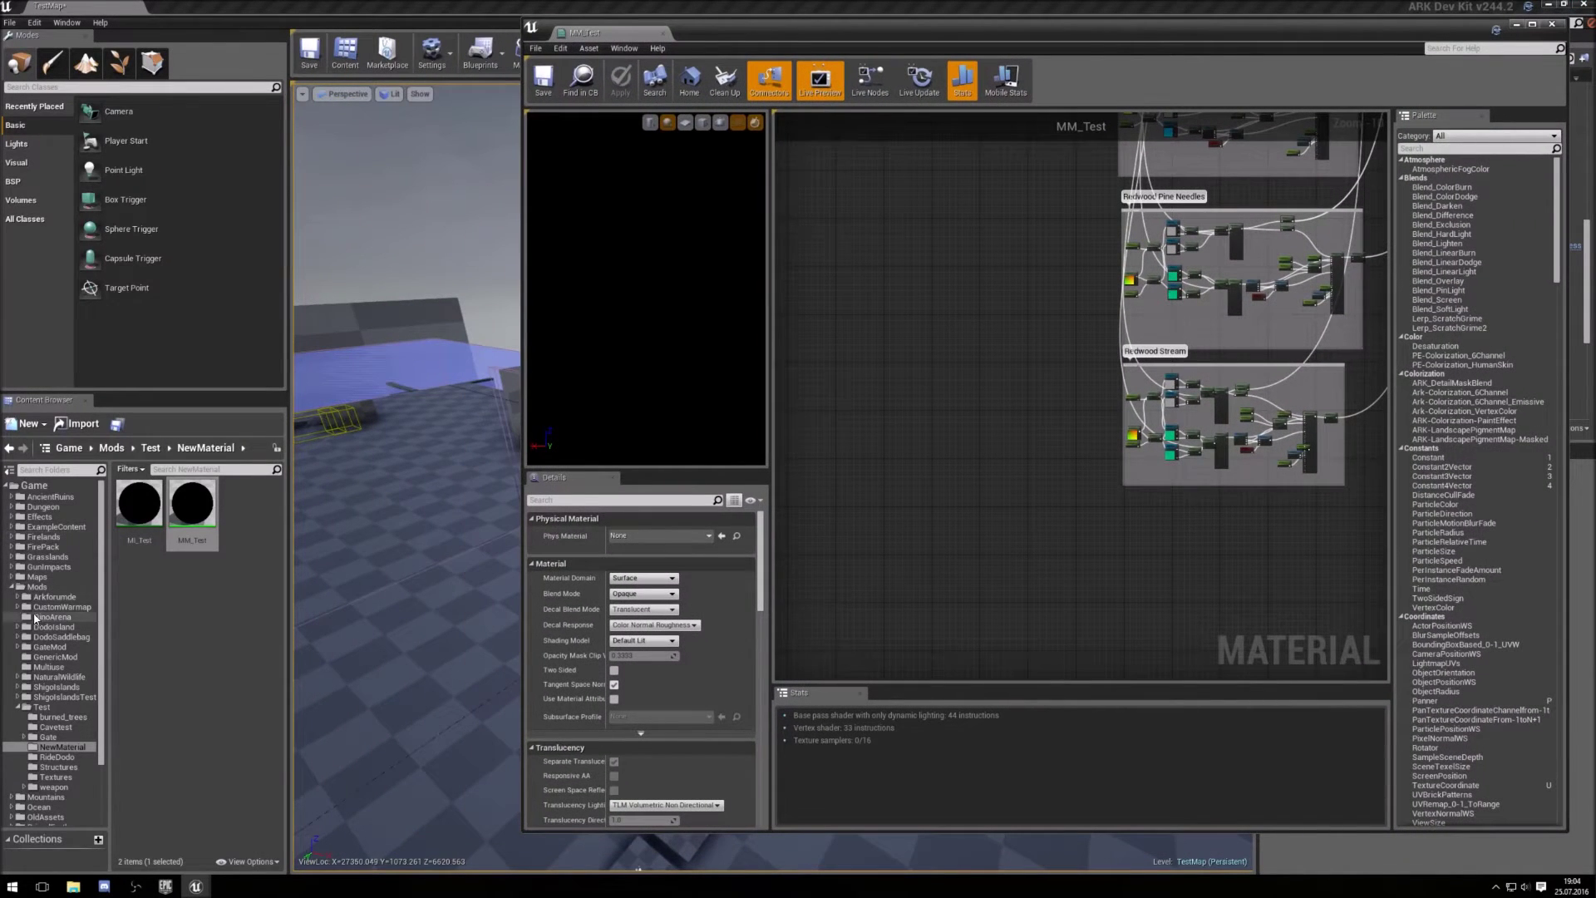
click(102, 590)
click(34, 485)
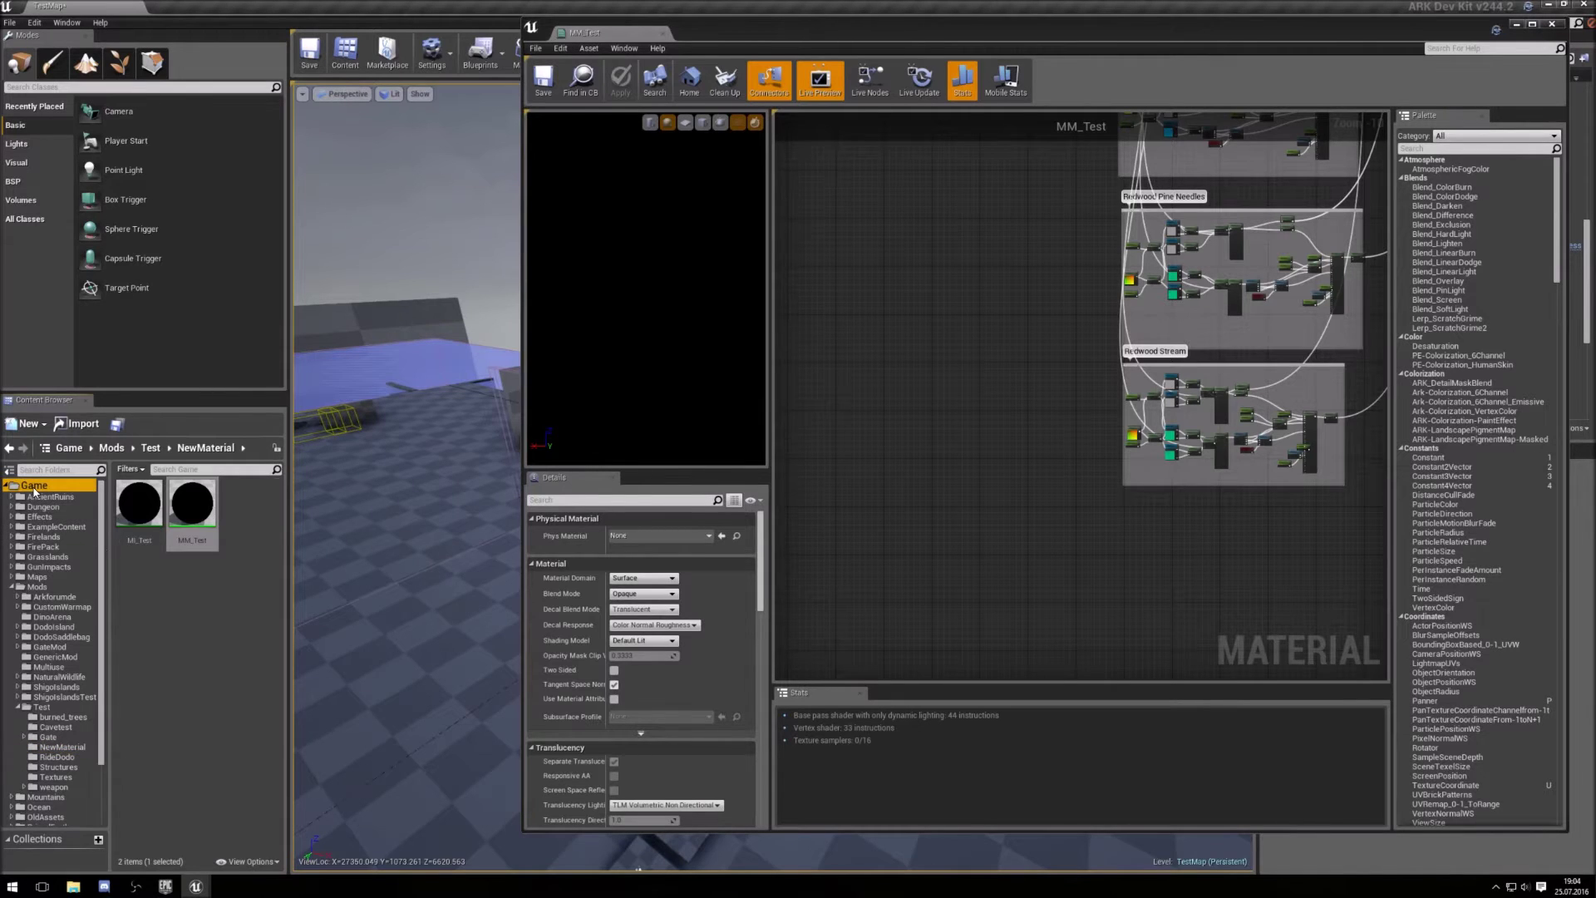
click(197, 471)
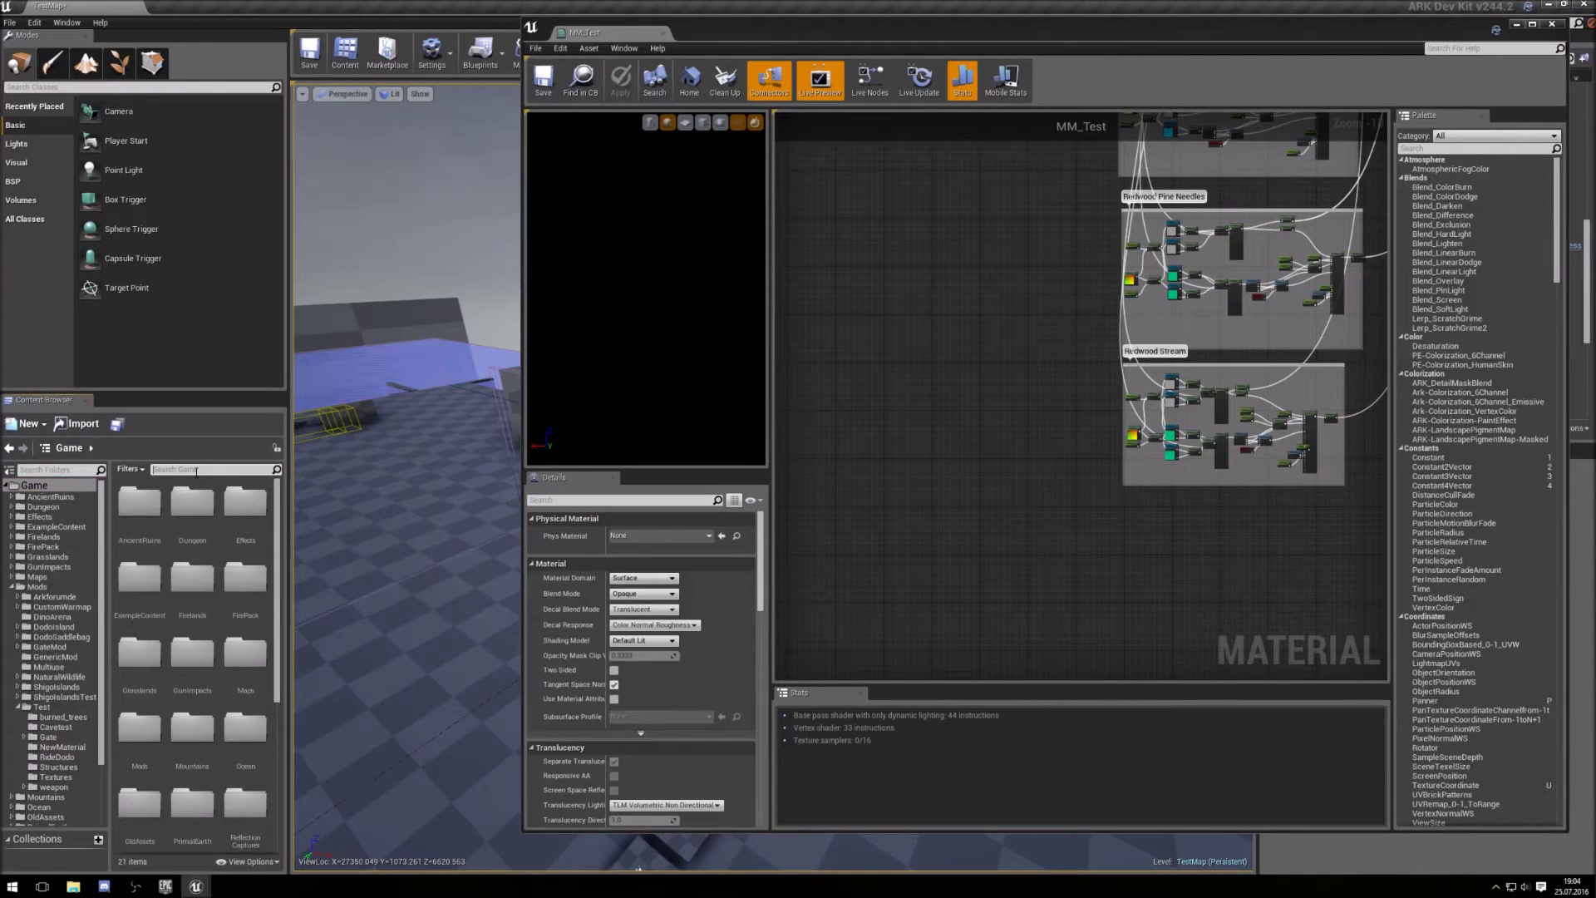
text(MM_)
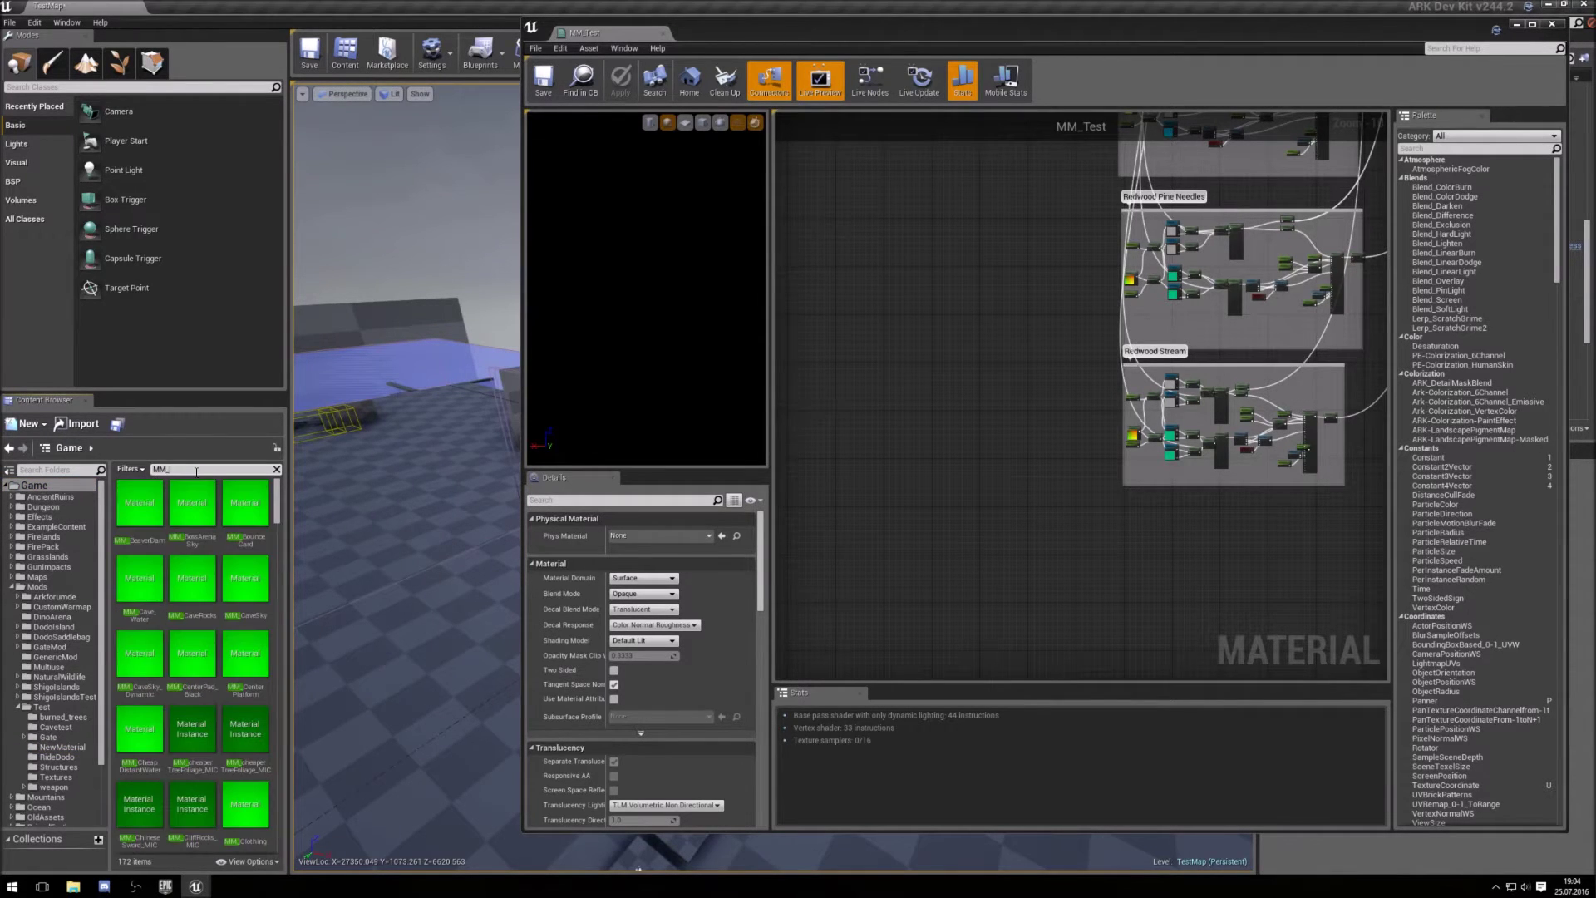
text(sno)
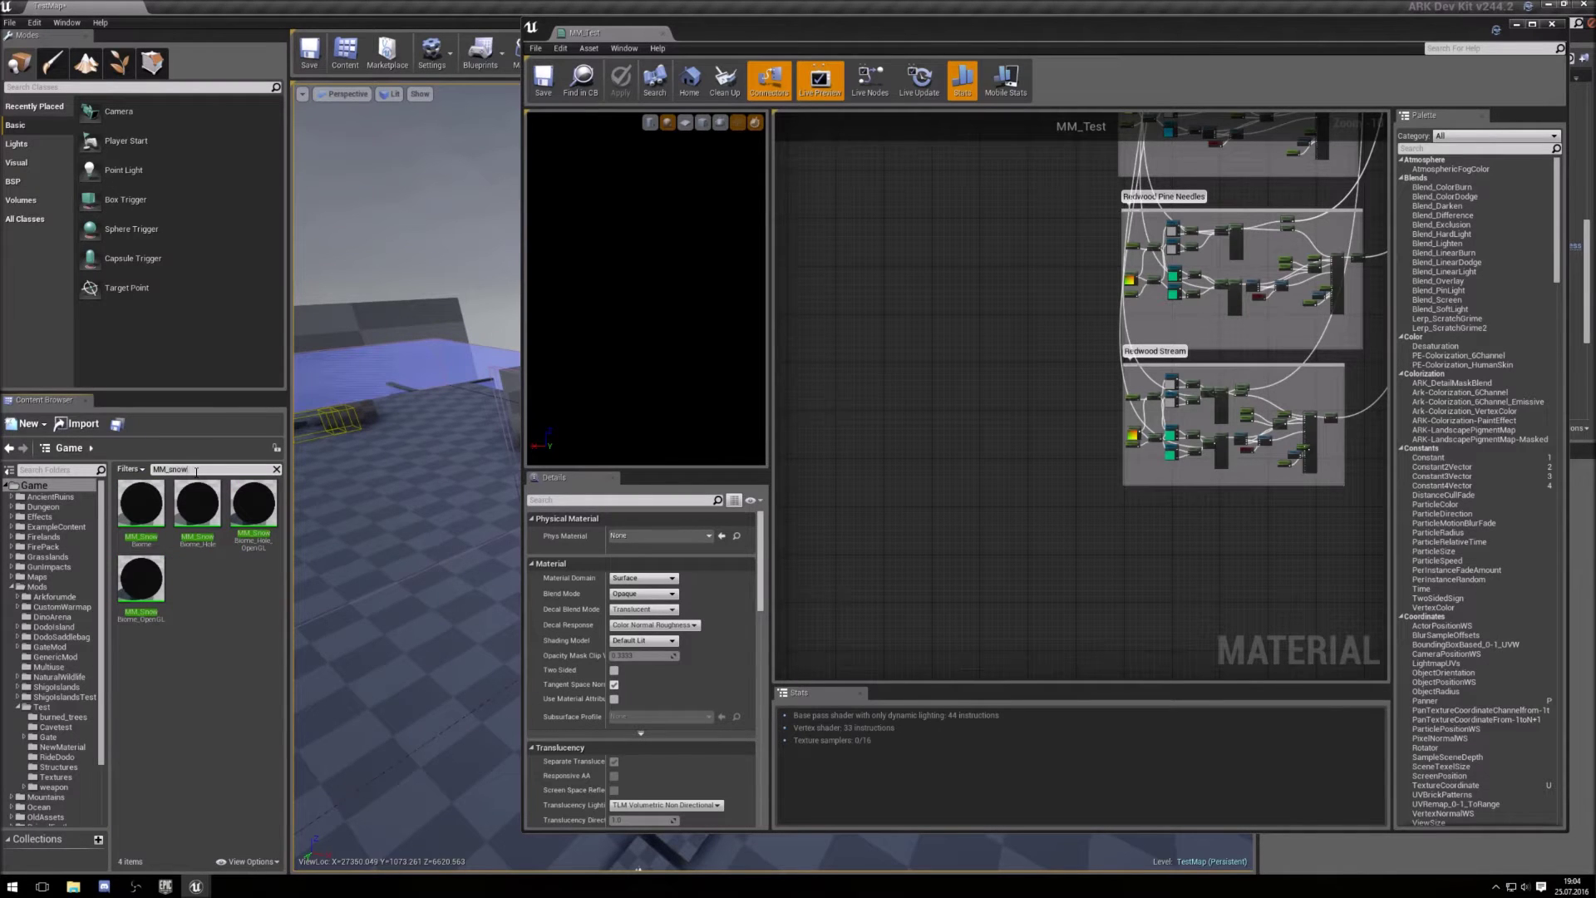
text(w)
Open MM_SnowBiome full screen, showing its Platform Switch and BreakMaterialAttributes nodes
mouse_move(147, 513)
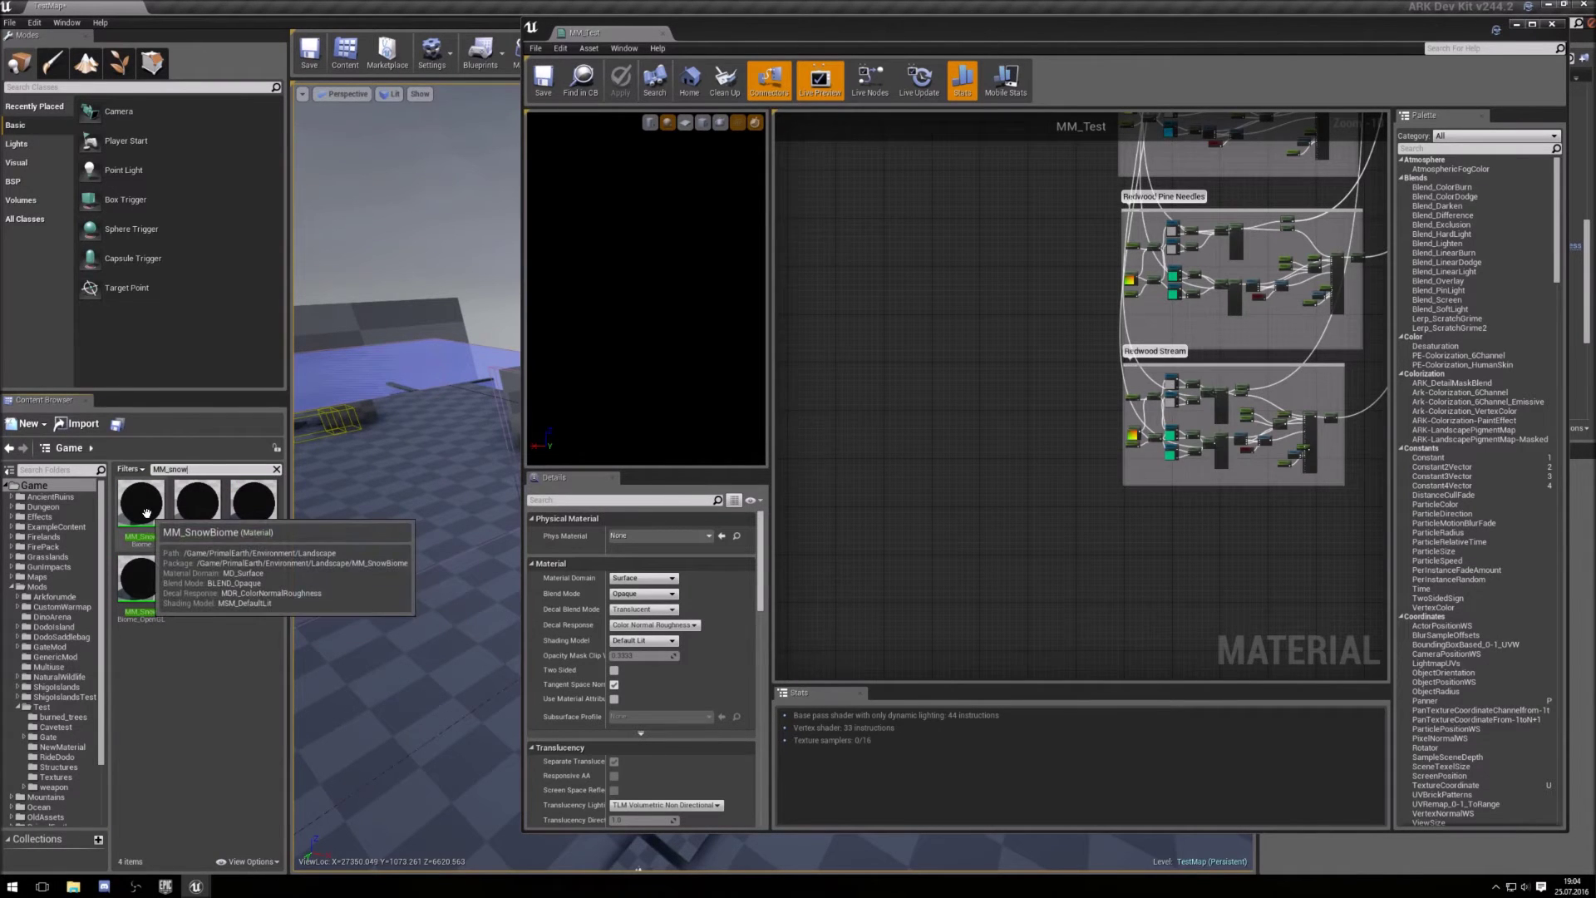
click(147, 516)
double_click(149, 517)
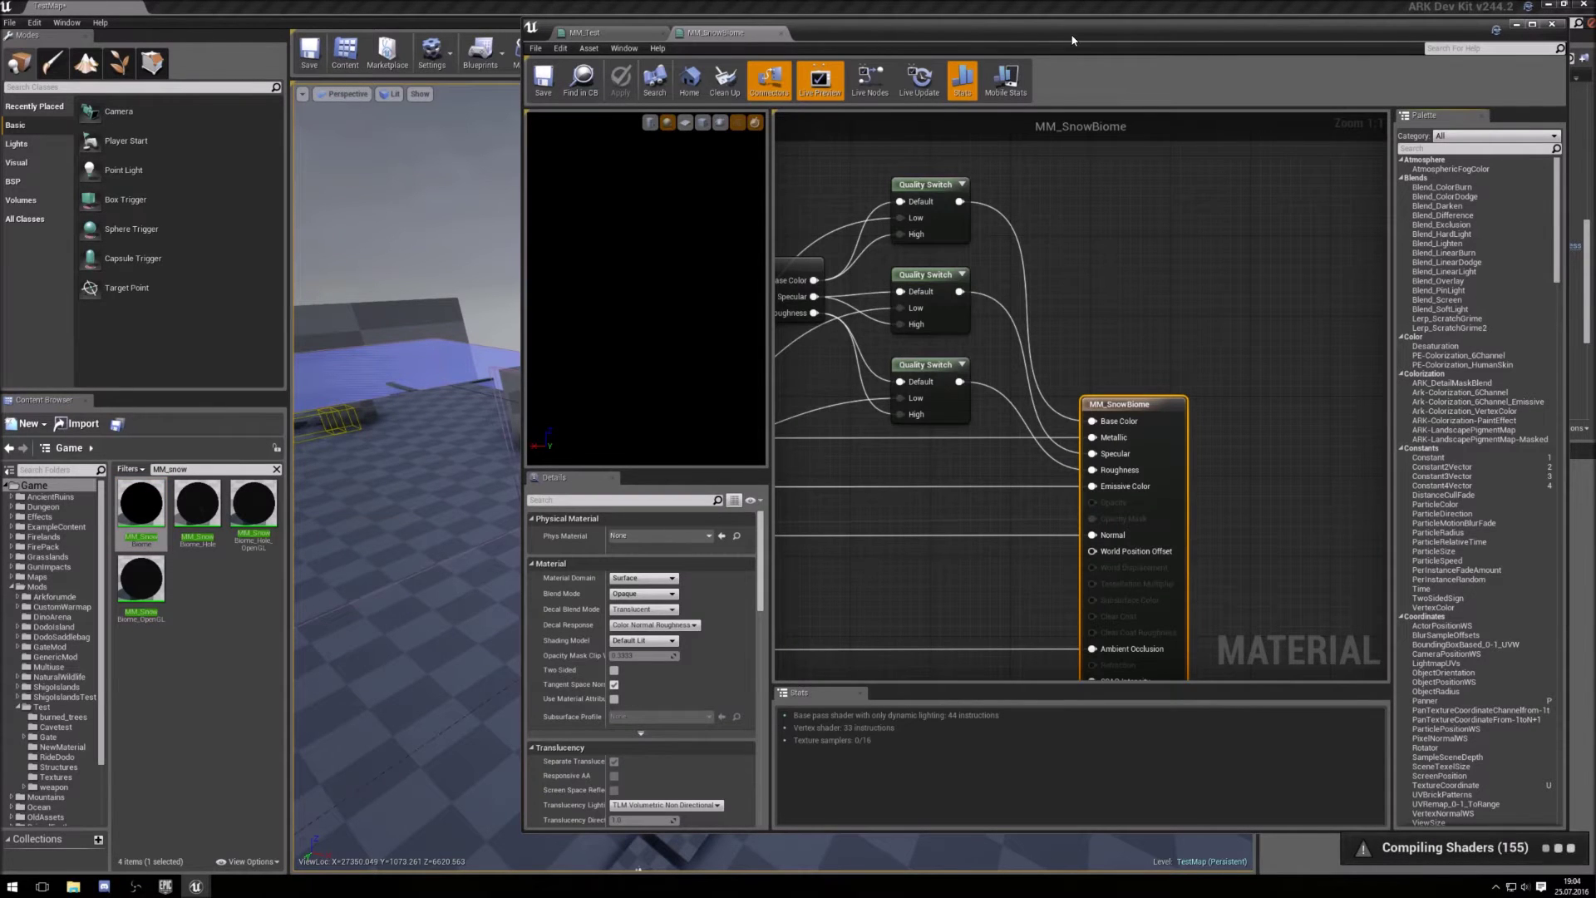
drag(1072, 40, 763, 26)
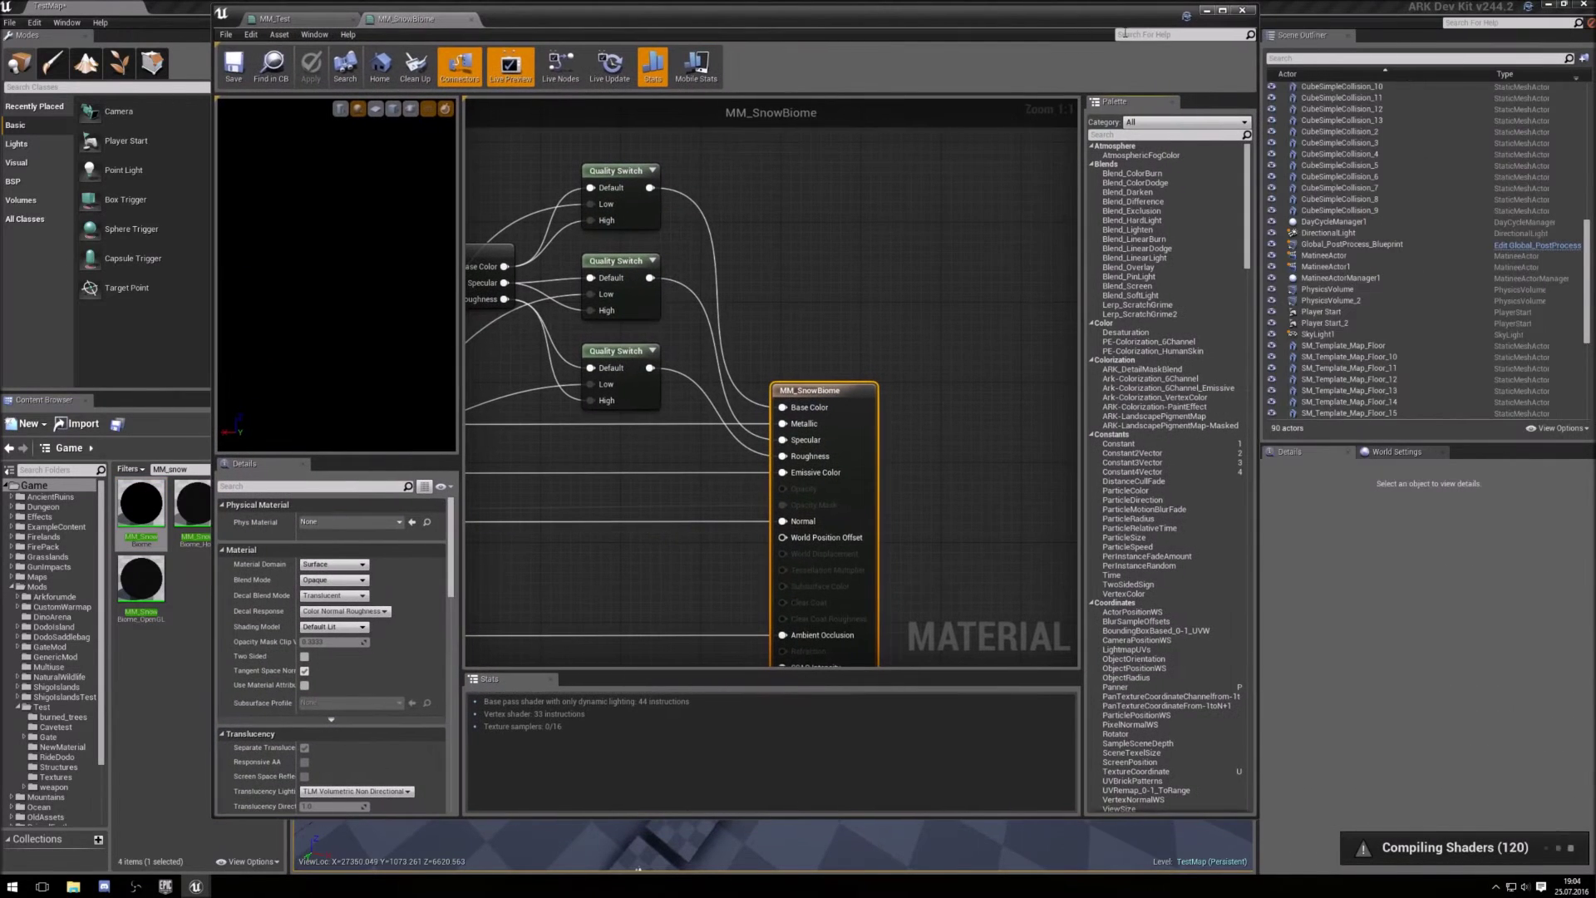
click(1224, 11)
right_drag(591, 522, 1328, 379)
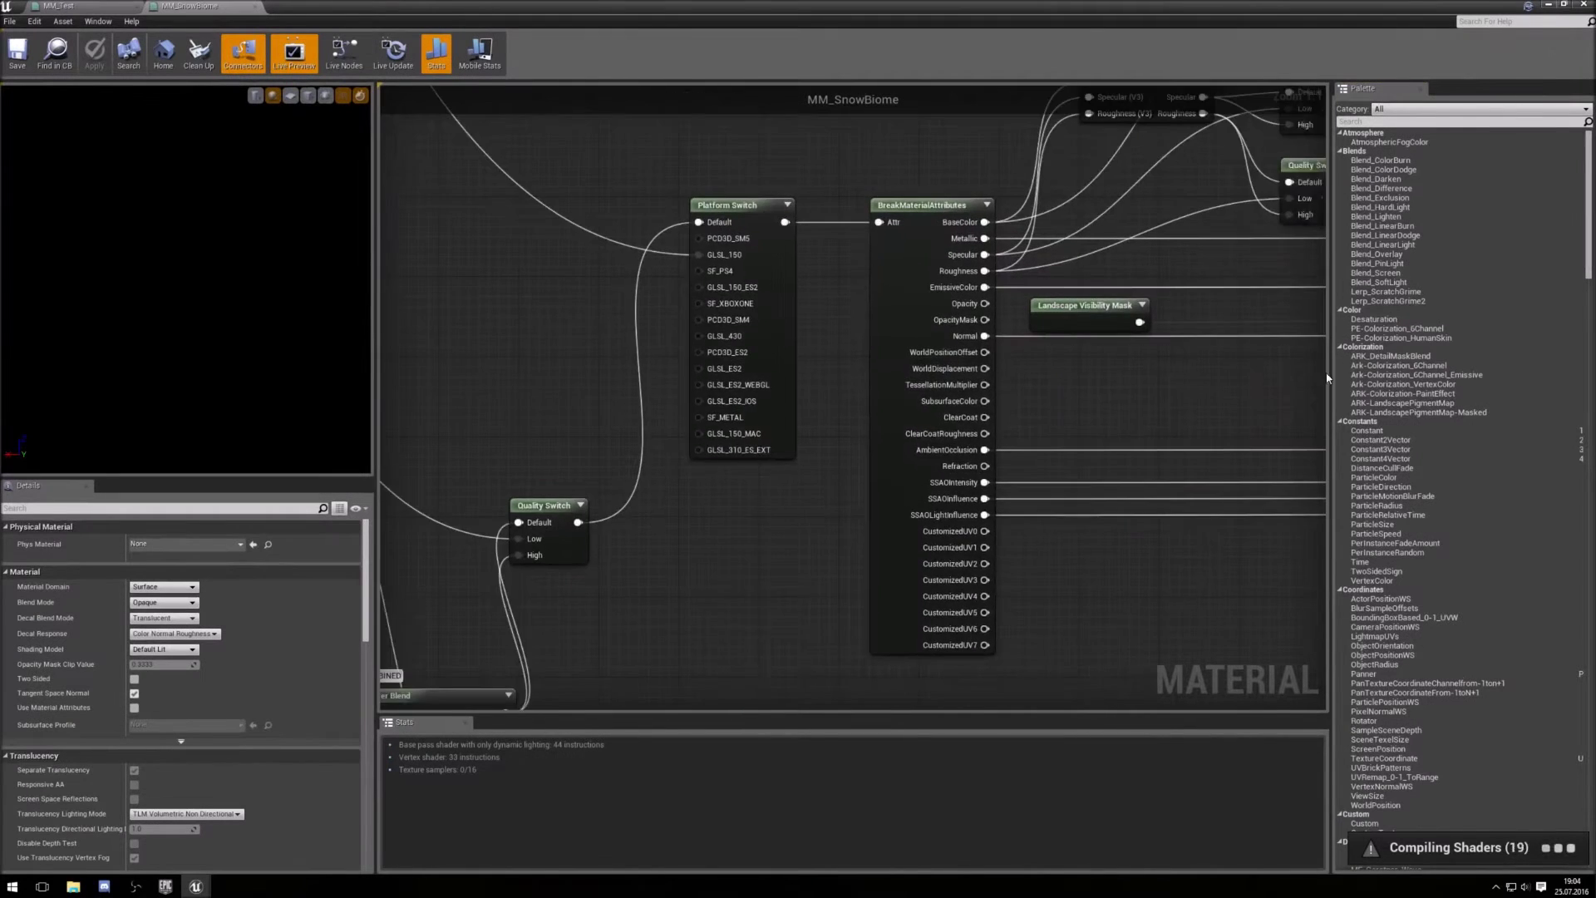
Navigate MM_SnowBiome's graph past Forest Floor, Deep Snow and Ice to the Snow group
scroll(819, 538, down, 6)
scroll(796, 574, up, 2)
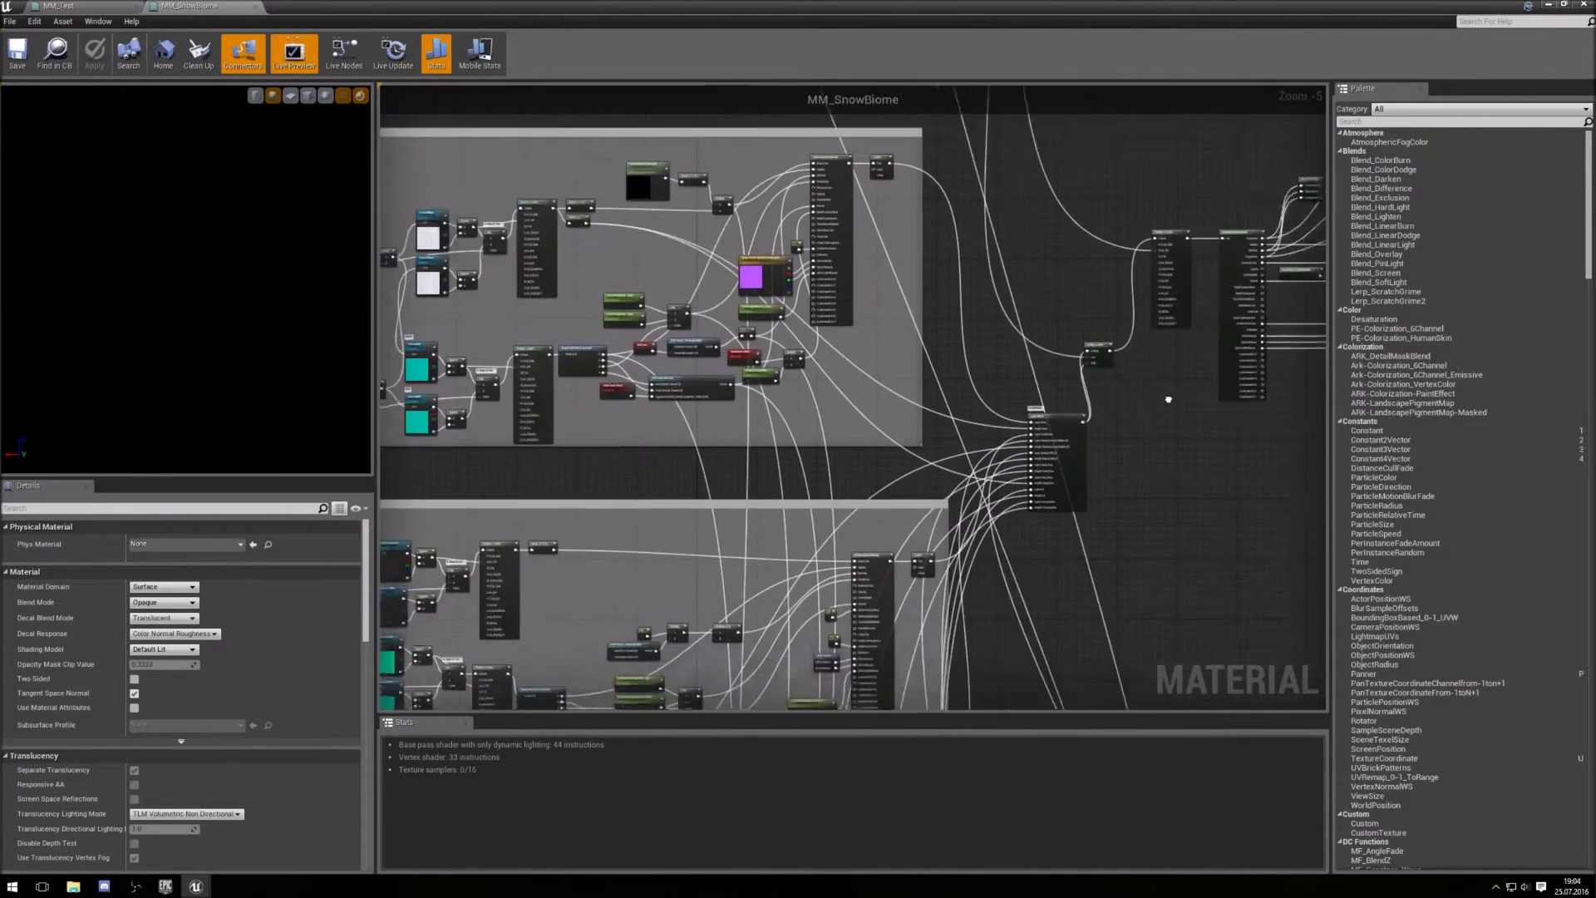
scroll(1123, 497, down, 7)
right_drag(1223, 585, 988, 521)
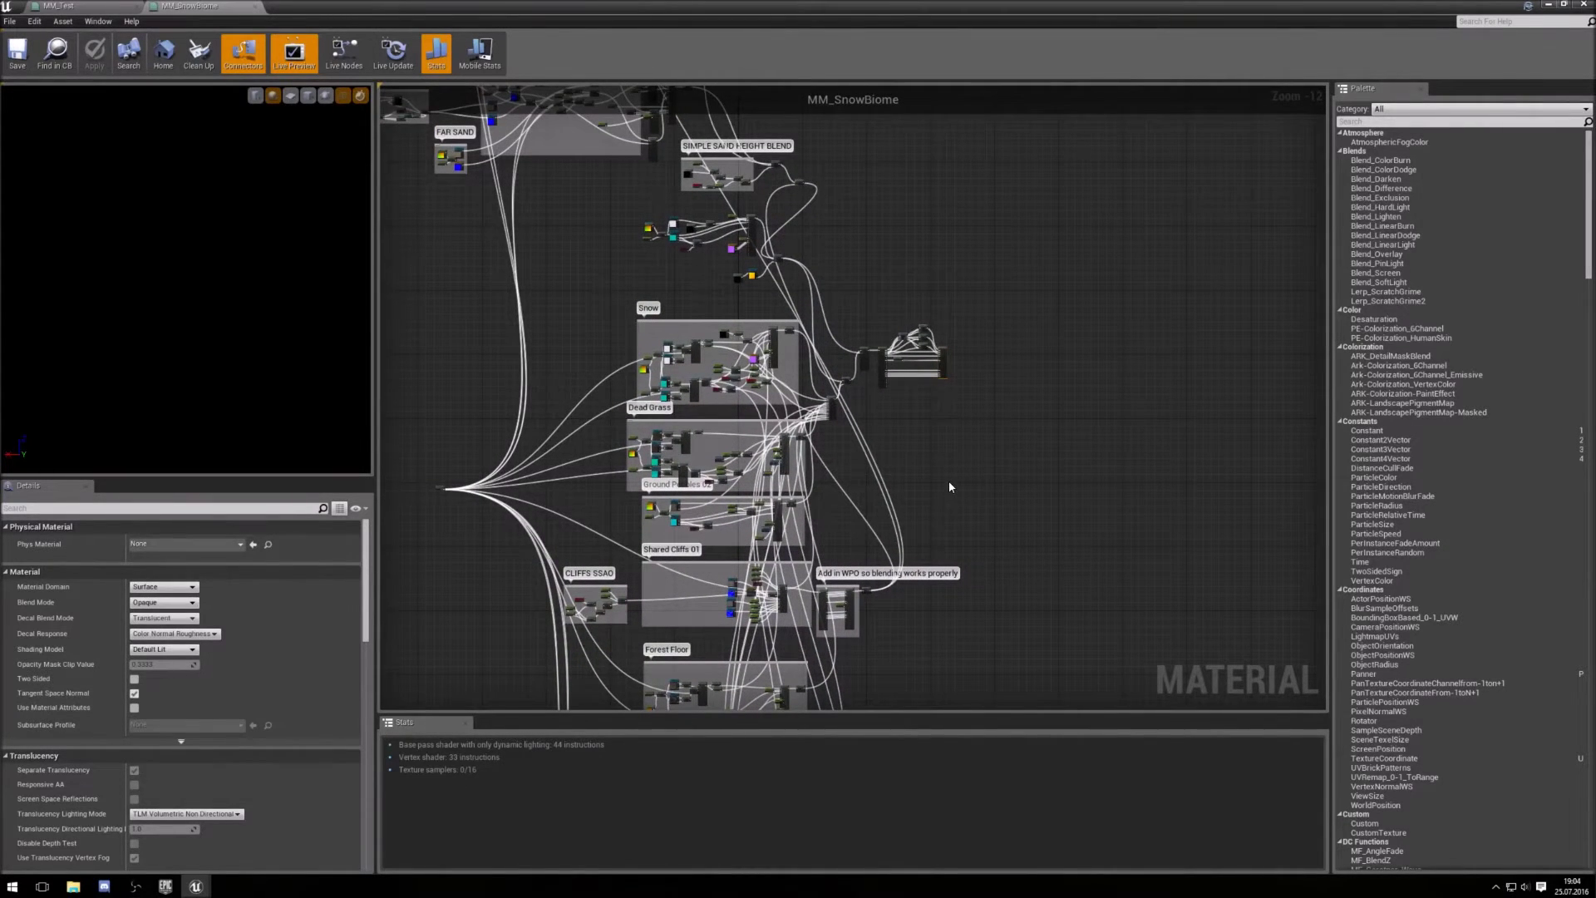
scroll(860, 466, up, 3)
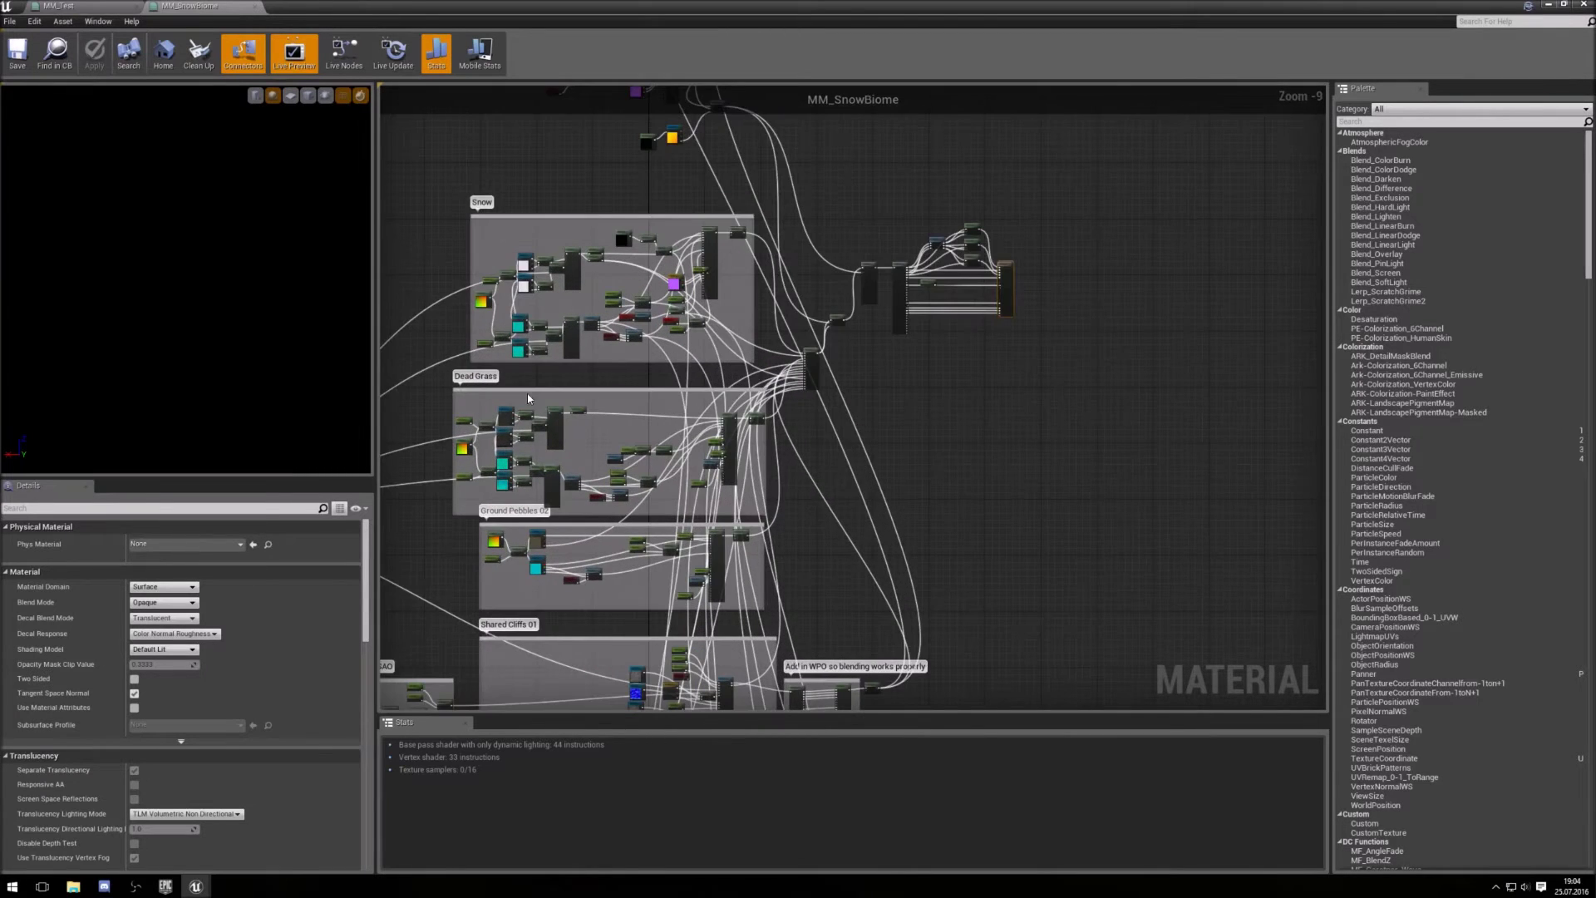
right_drag(528, 398, 755, 487)
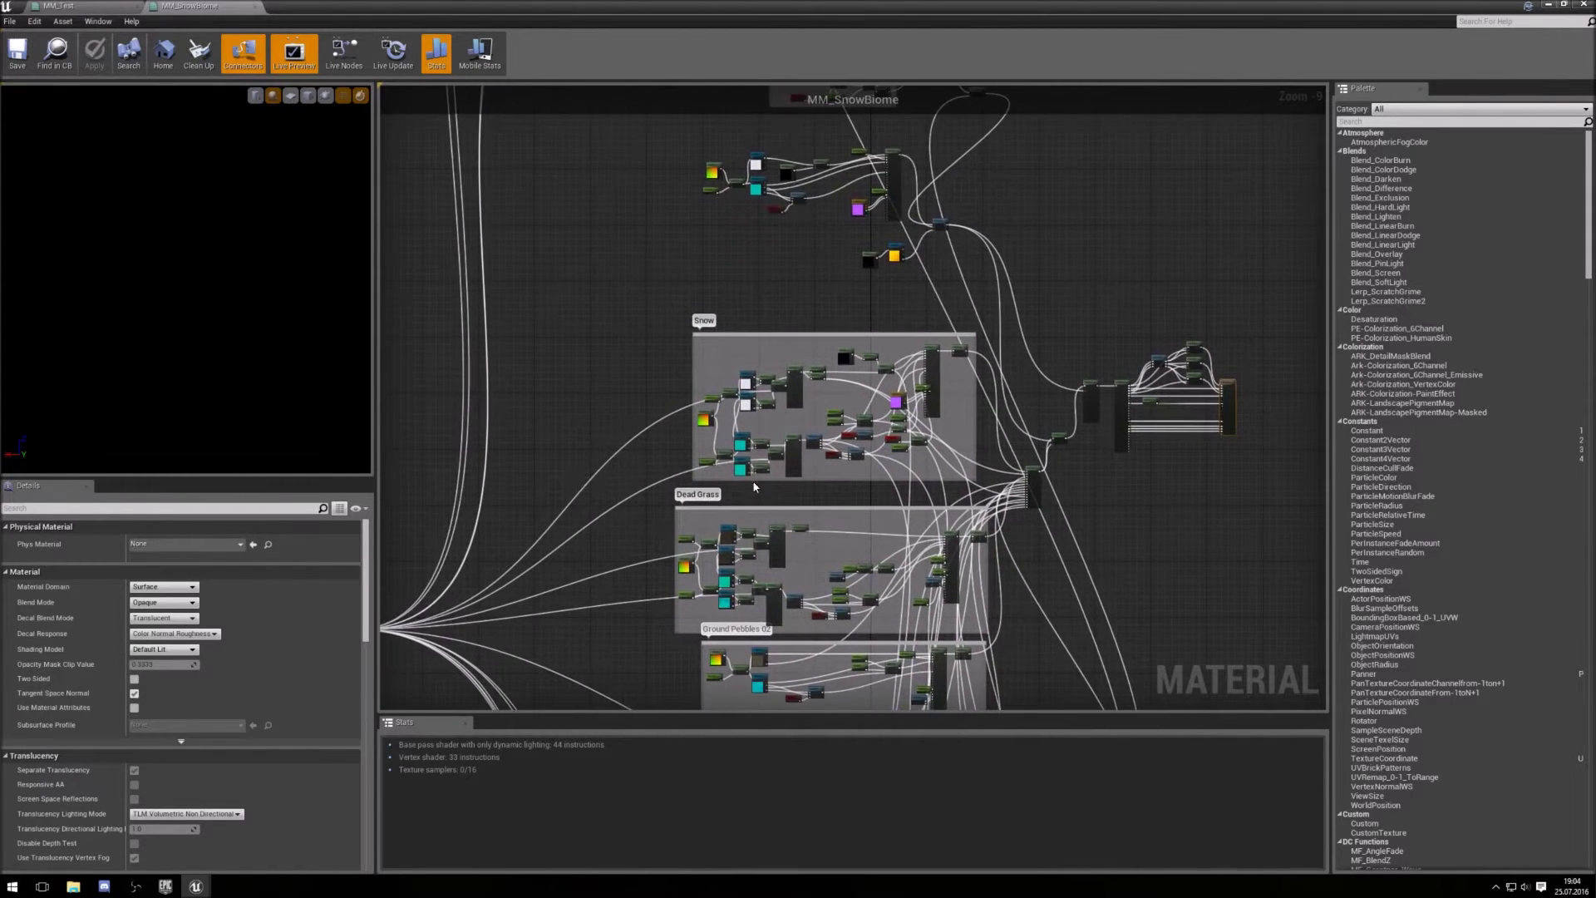
scroll(773, 496, up, 6)
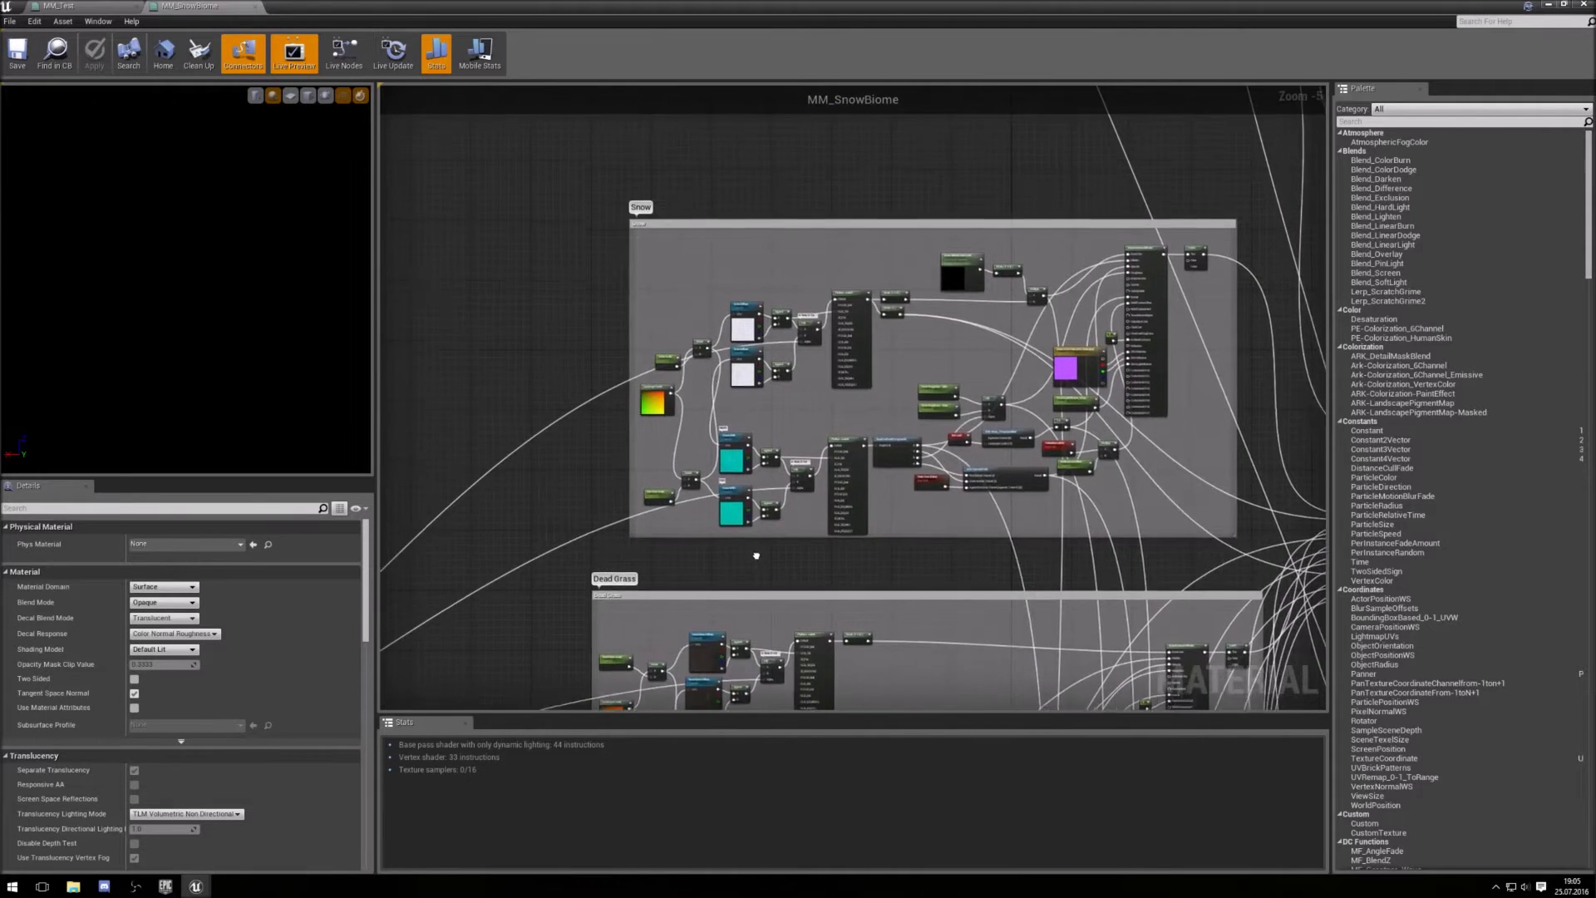
right_drag(805, 321, 757, 494)
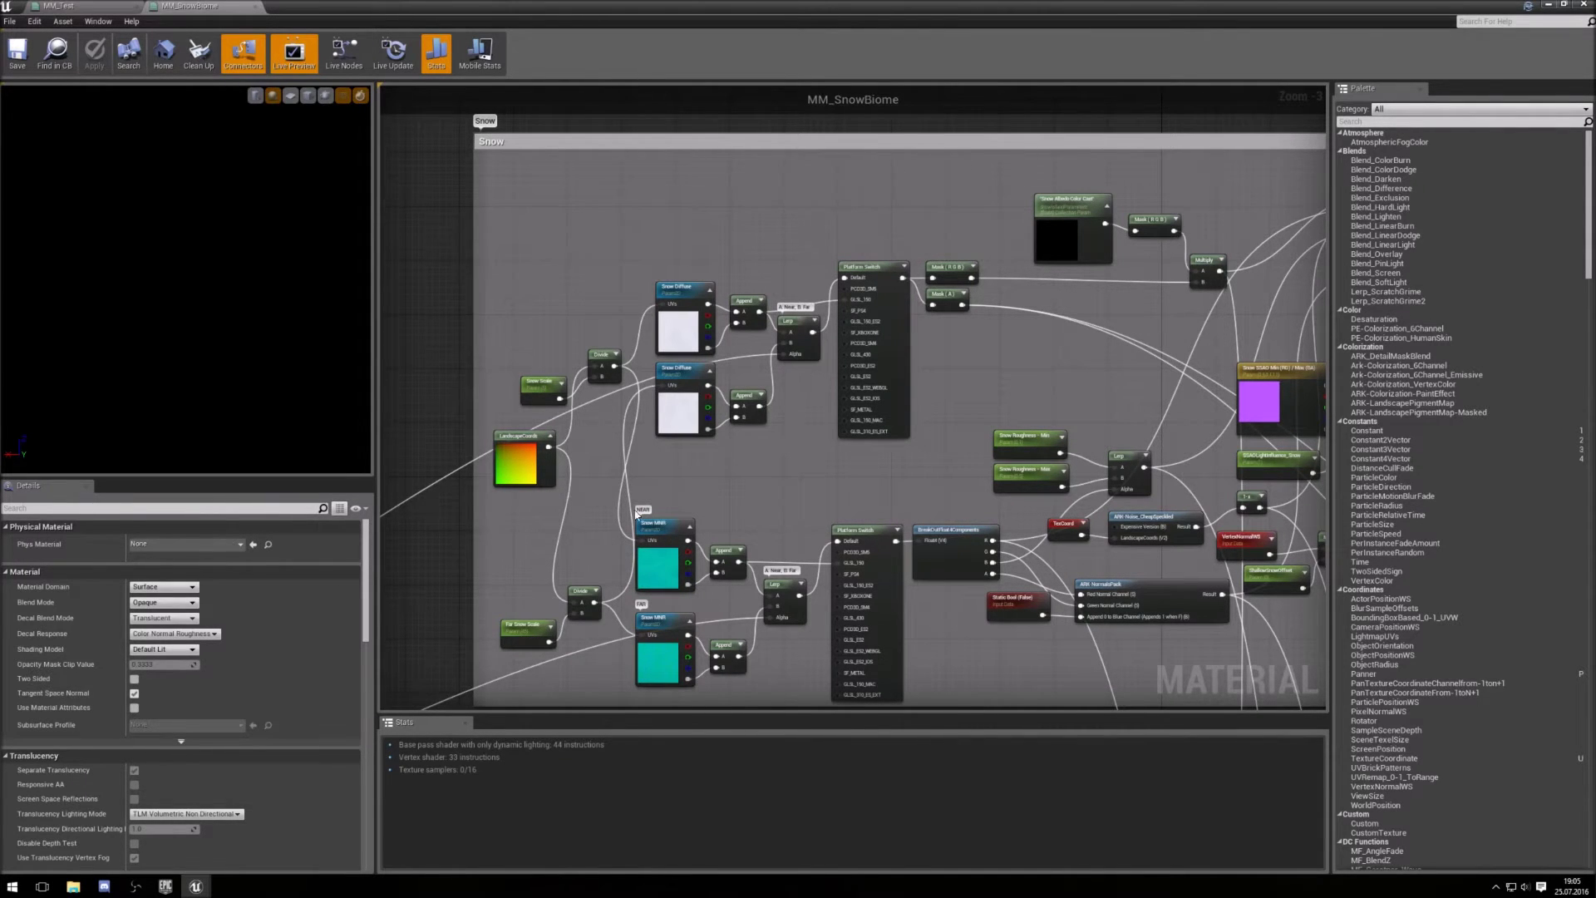
right_drag(462, 579, 1328, 90)
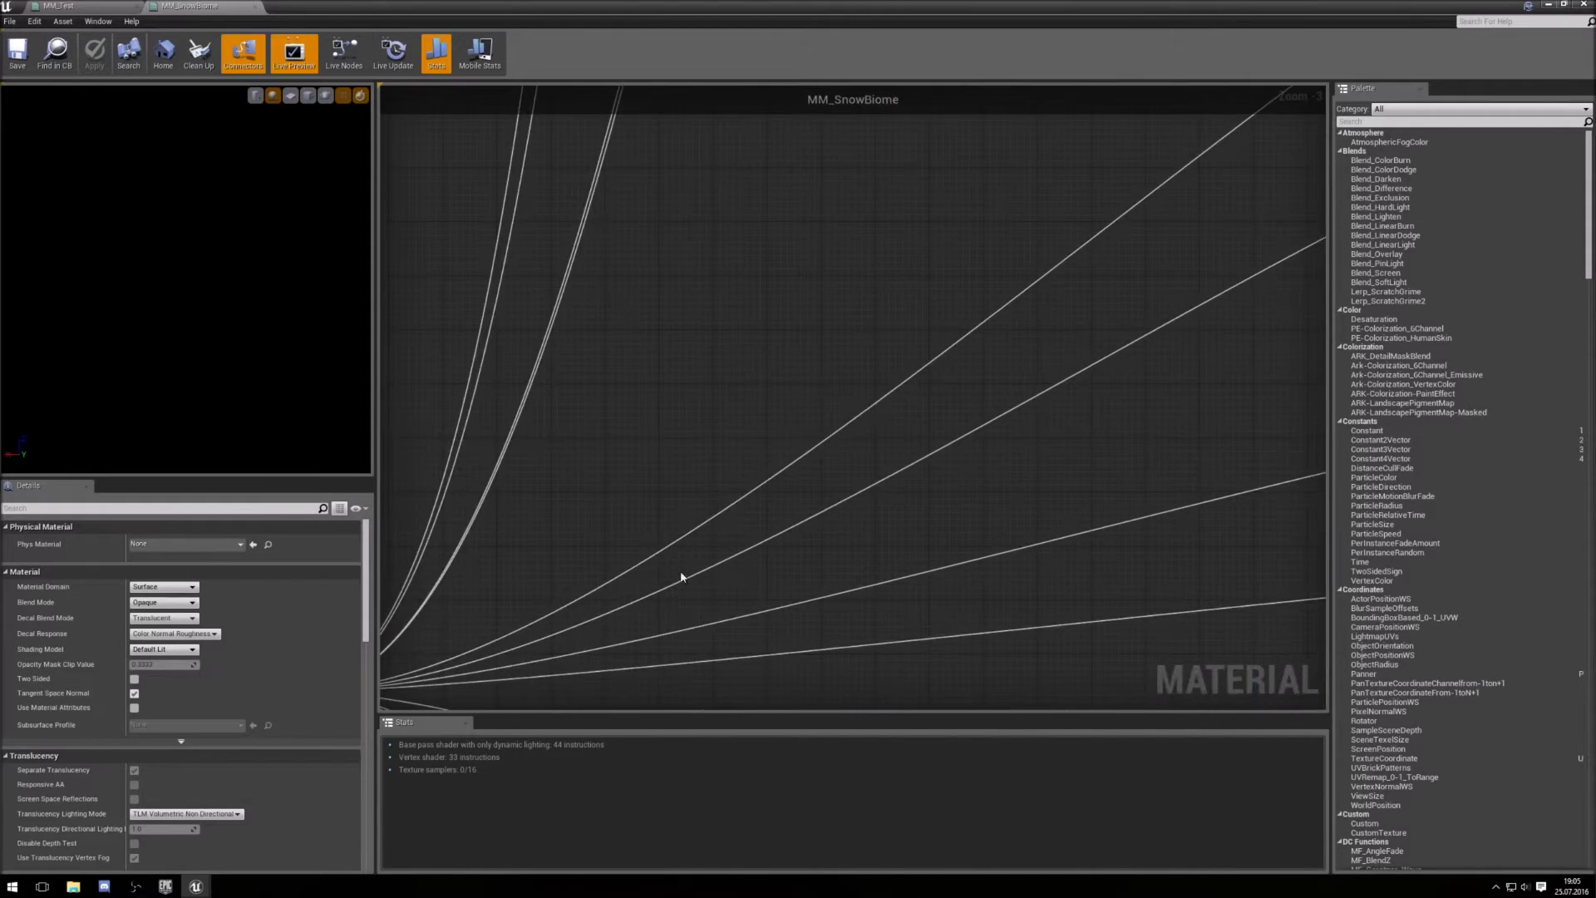
right_drag(682, 576, 916, 417)
scroll(592, 552, up, 2)
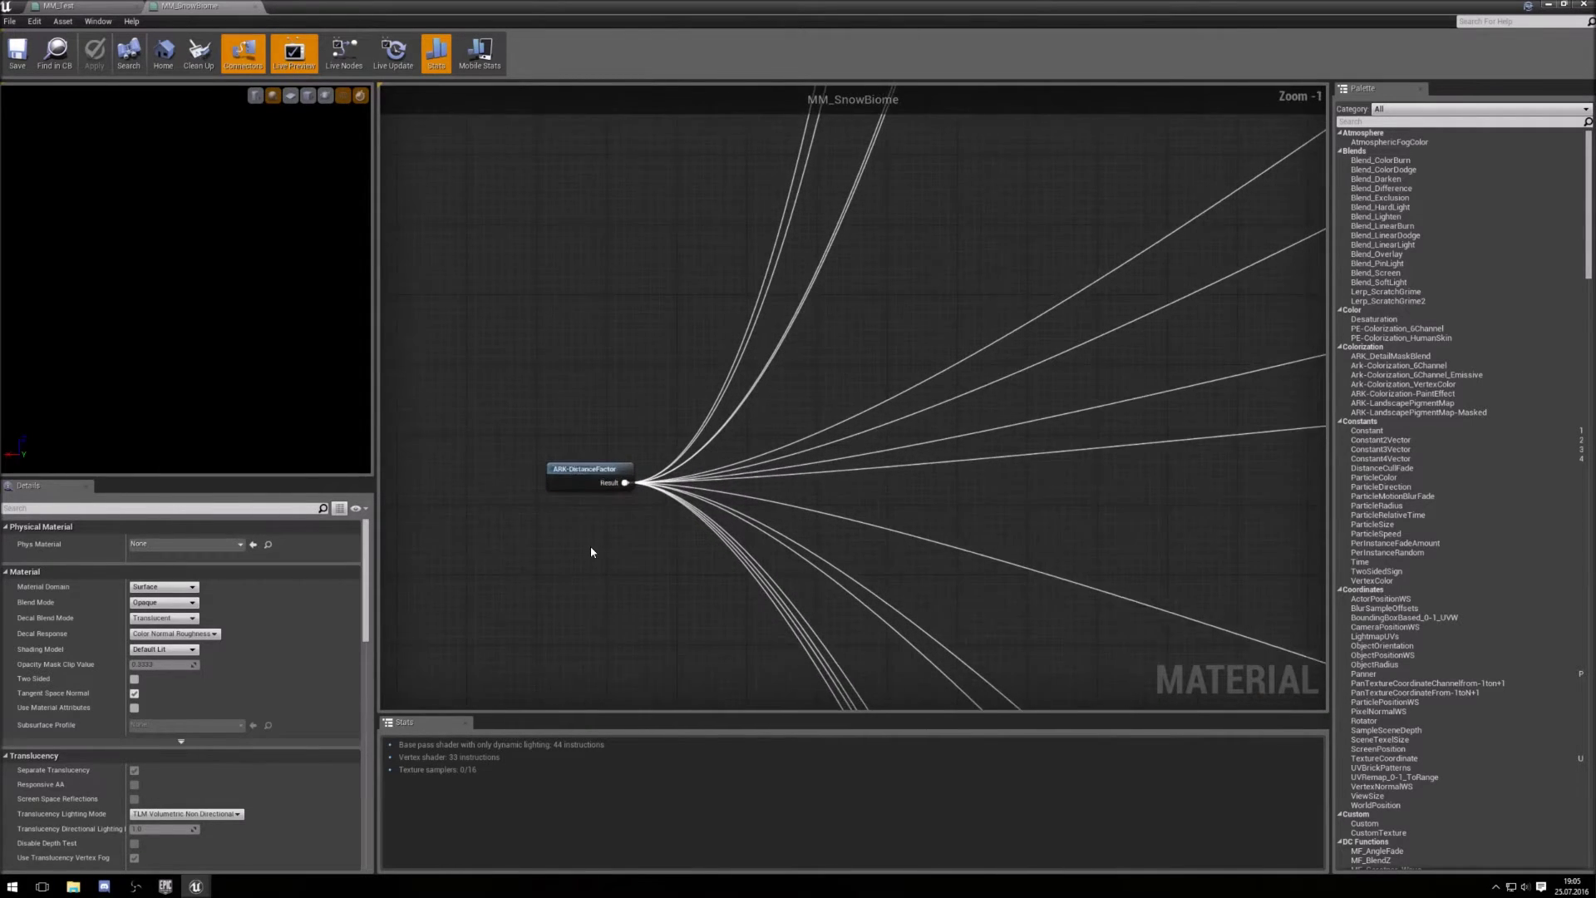
scroll(591, 552, up, 1)
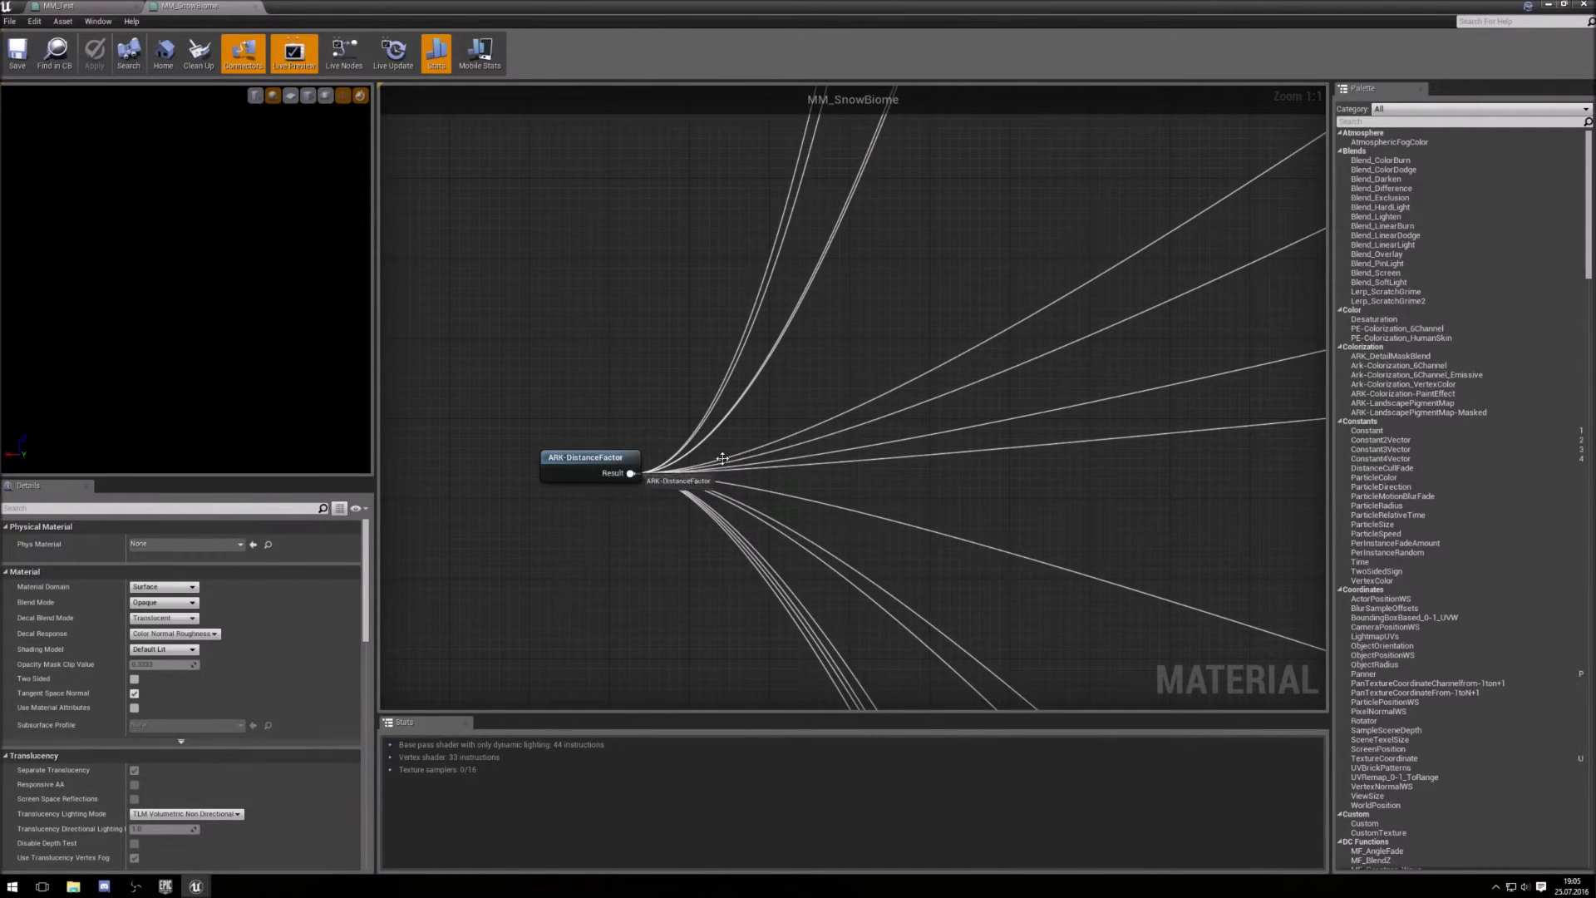
right_drag(1237, 293, 682, 599)
right_drag(898, 371, 565, 574)
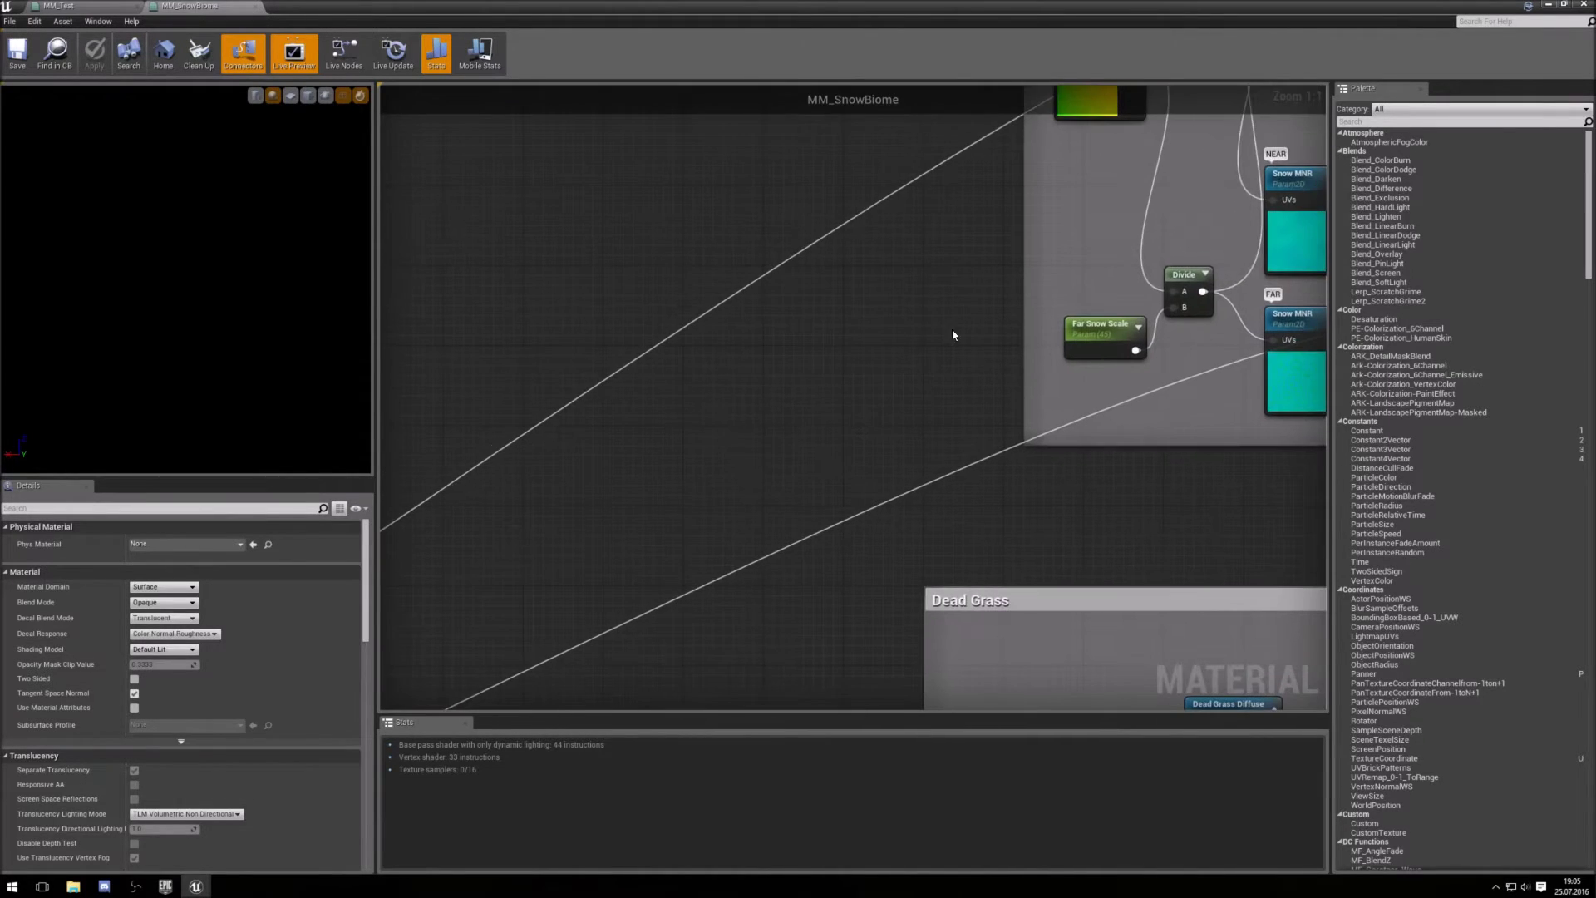
scroll(954, 335, down, 2)
right_drag(1208, 214, 702, 484)
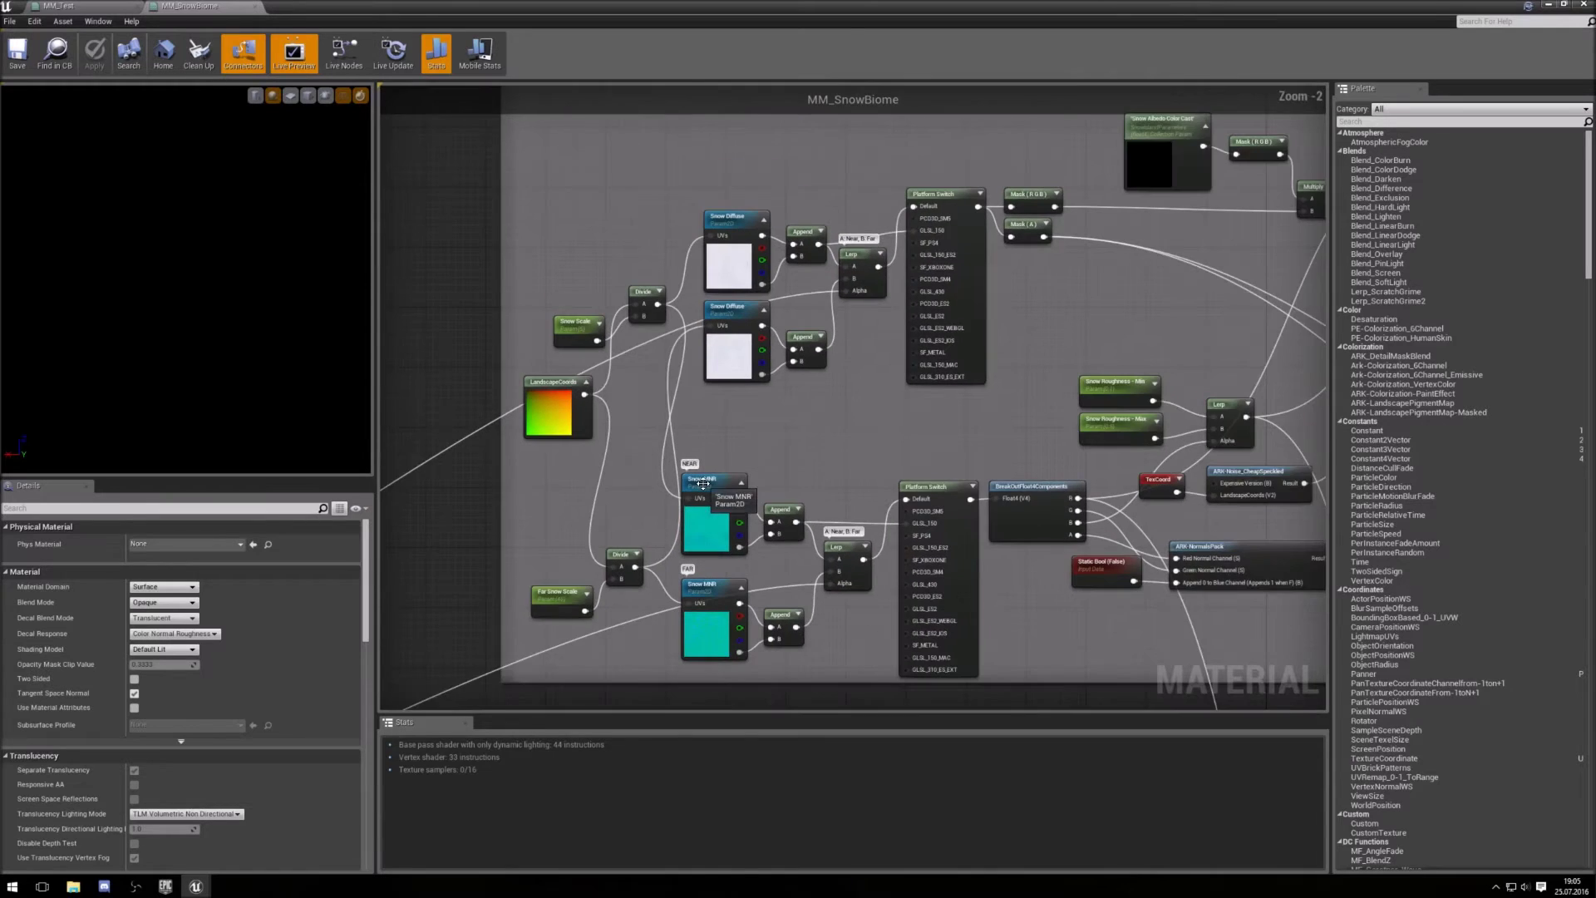
mouse_move(837, 417)
right_down()
mouse_move(819, 506)
mouse_move(820, 436)
right_up()
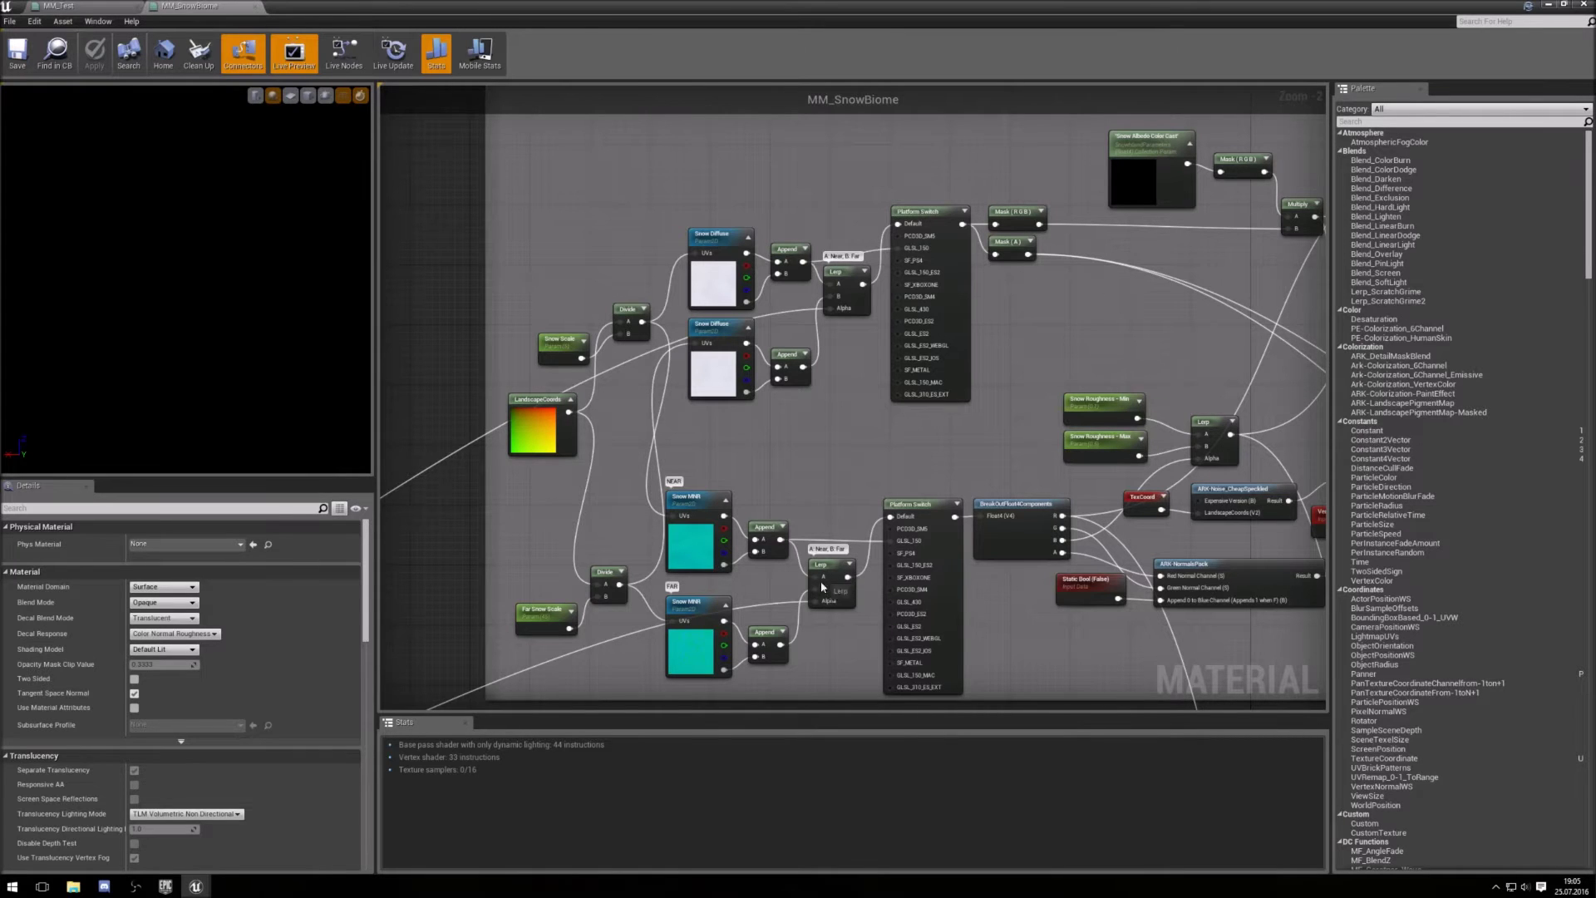
right_drag(953, 446, 504, 168)
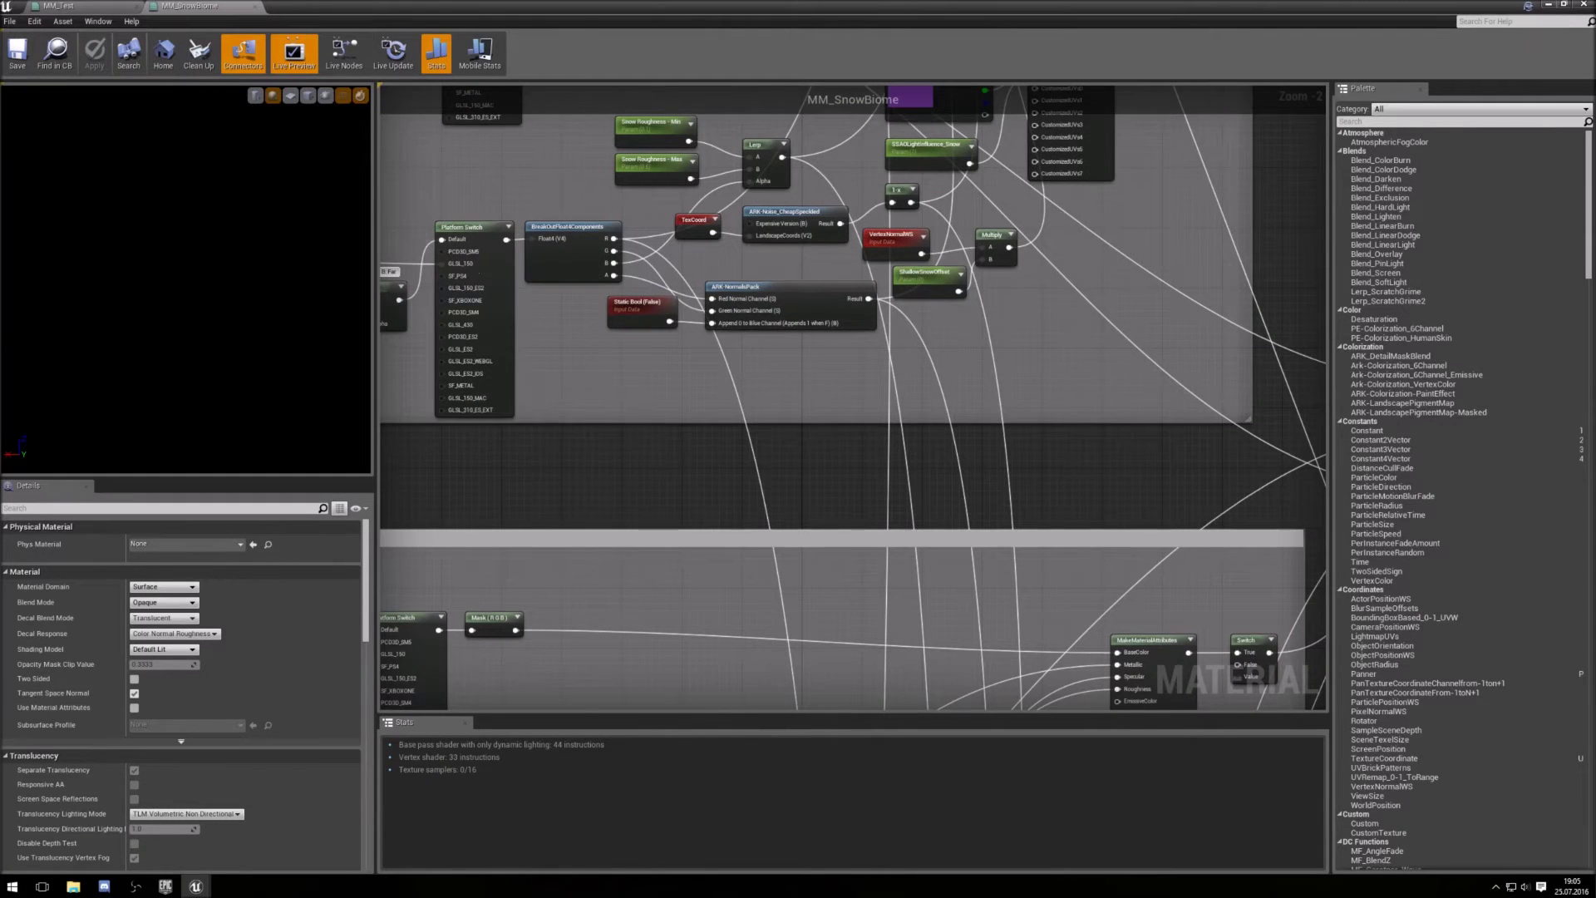
scroll(838, 655, down, 6)
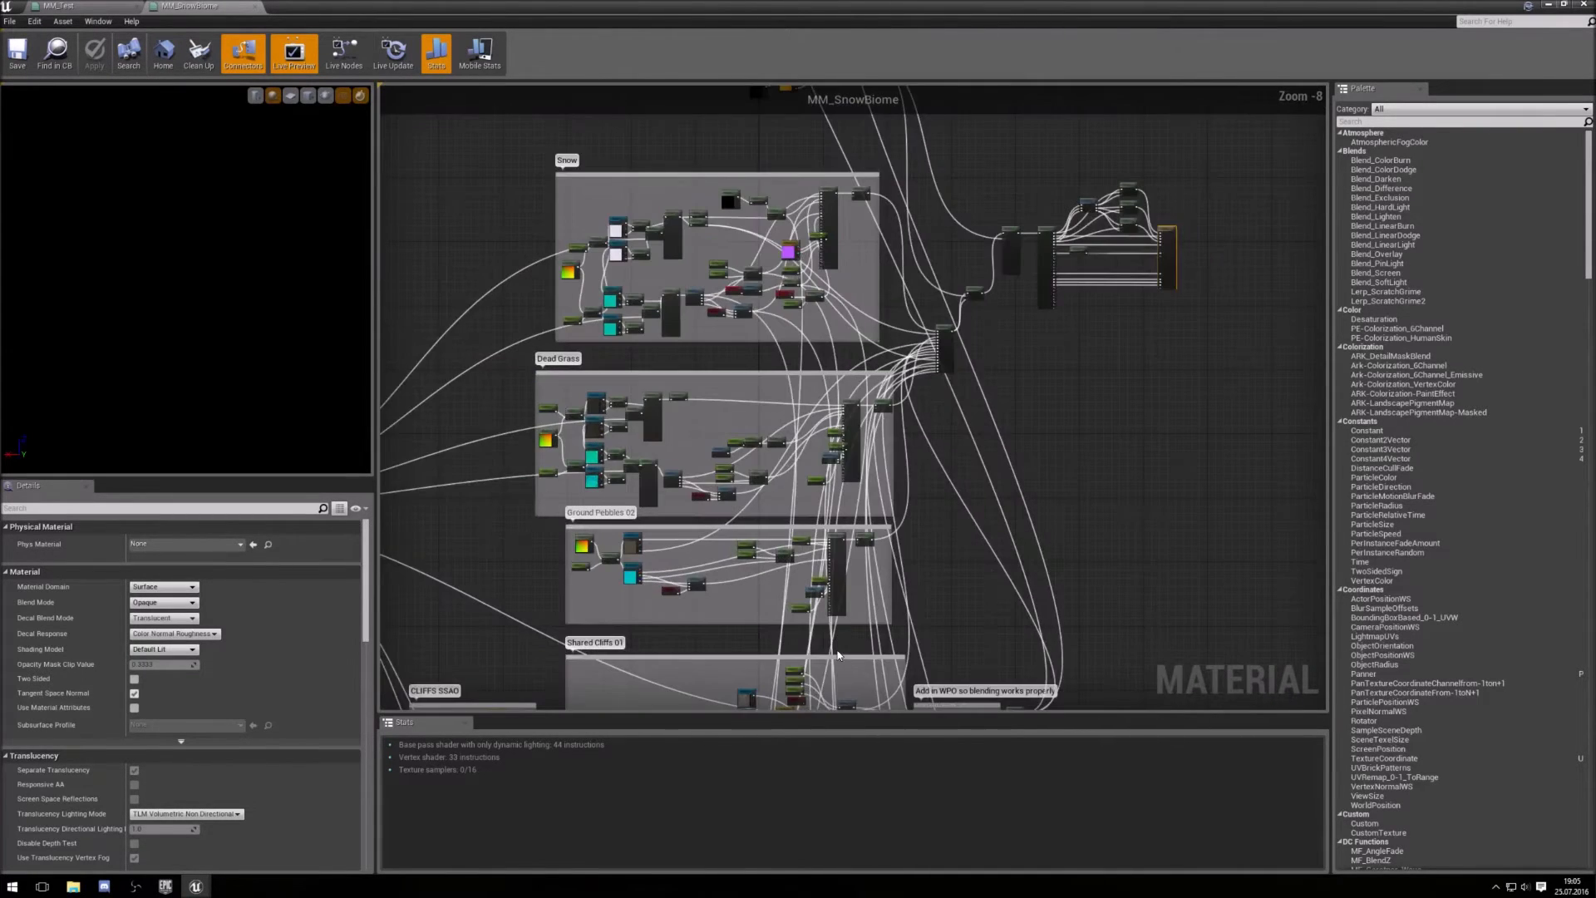
right_drag(838, 655, 780, 711)
right_drag(739, 407, 780, 489)
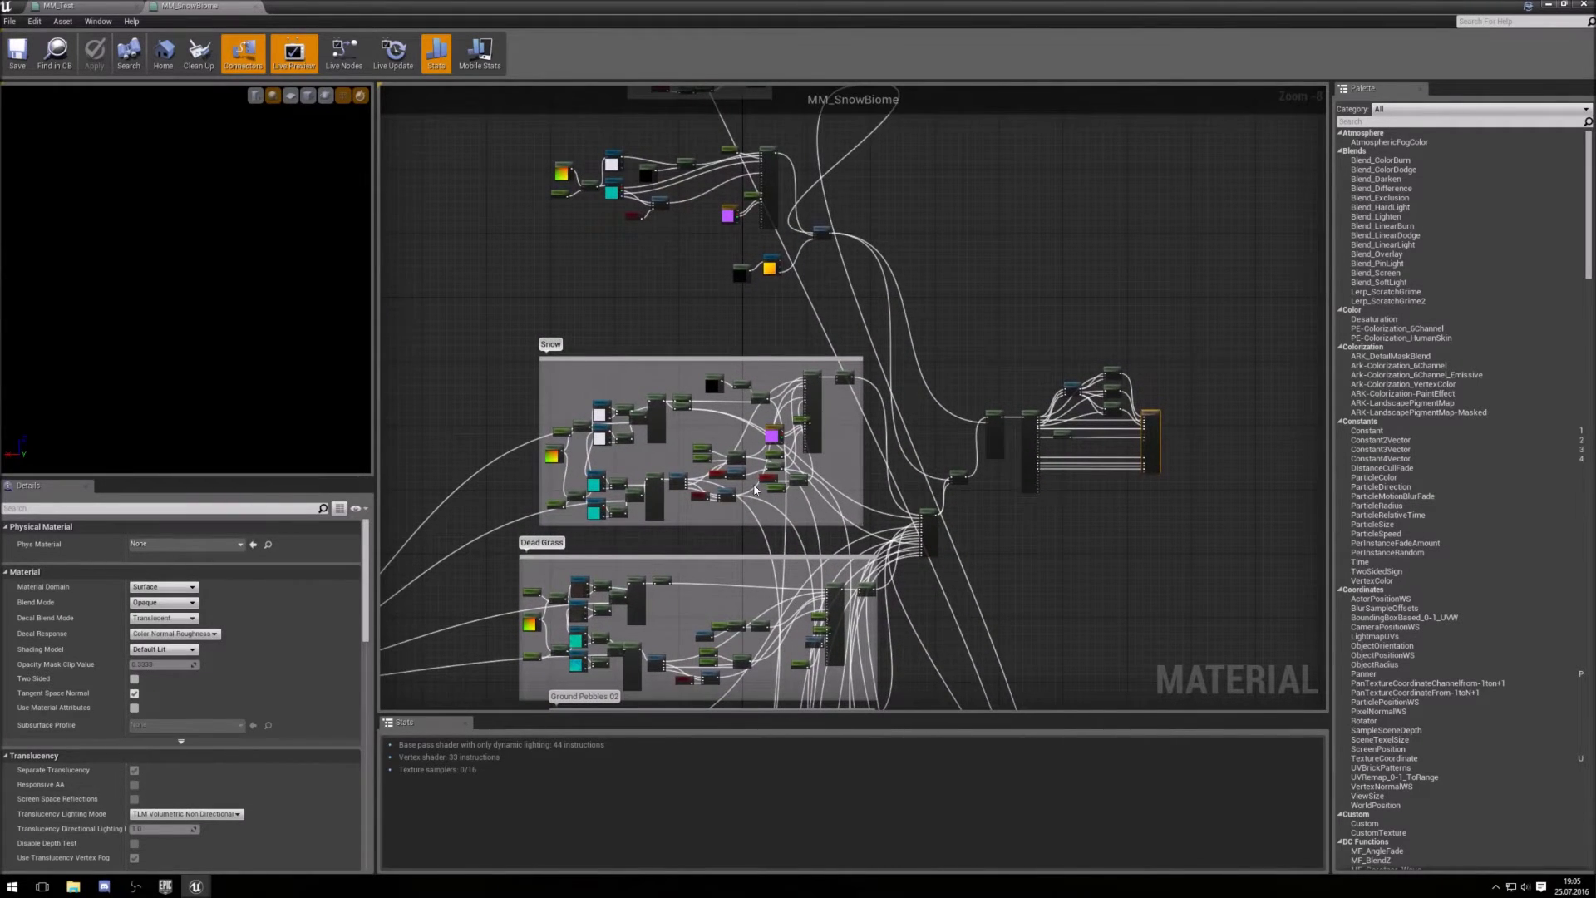
scroll(748, 551, up, 3)
scroll(771, 471, up, 2)
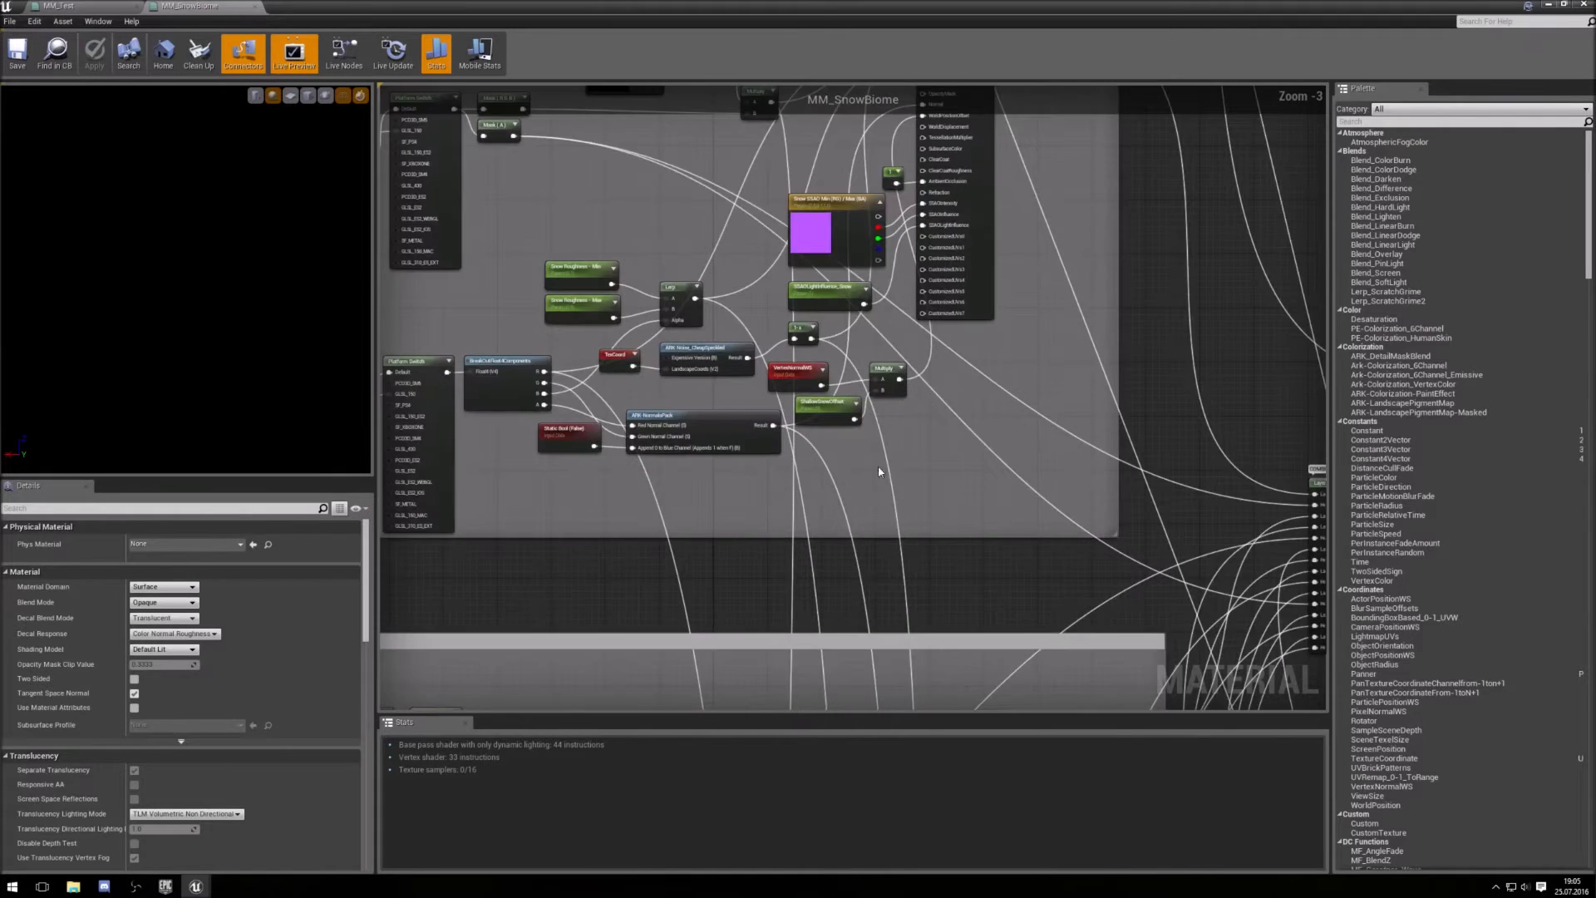
right_drag(964, 446, 947, 491)
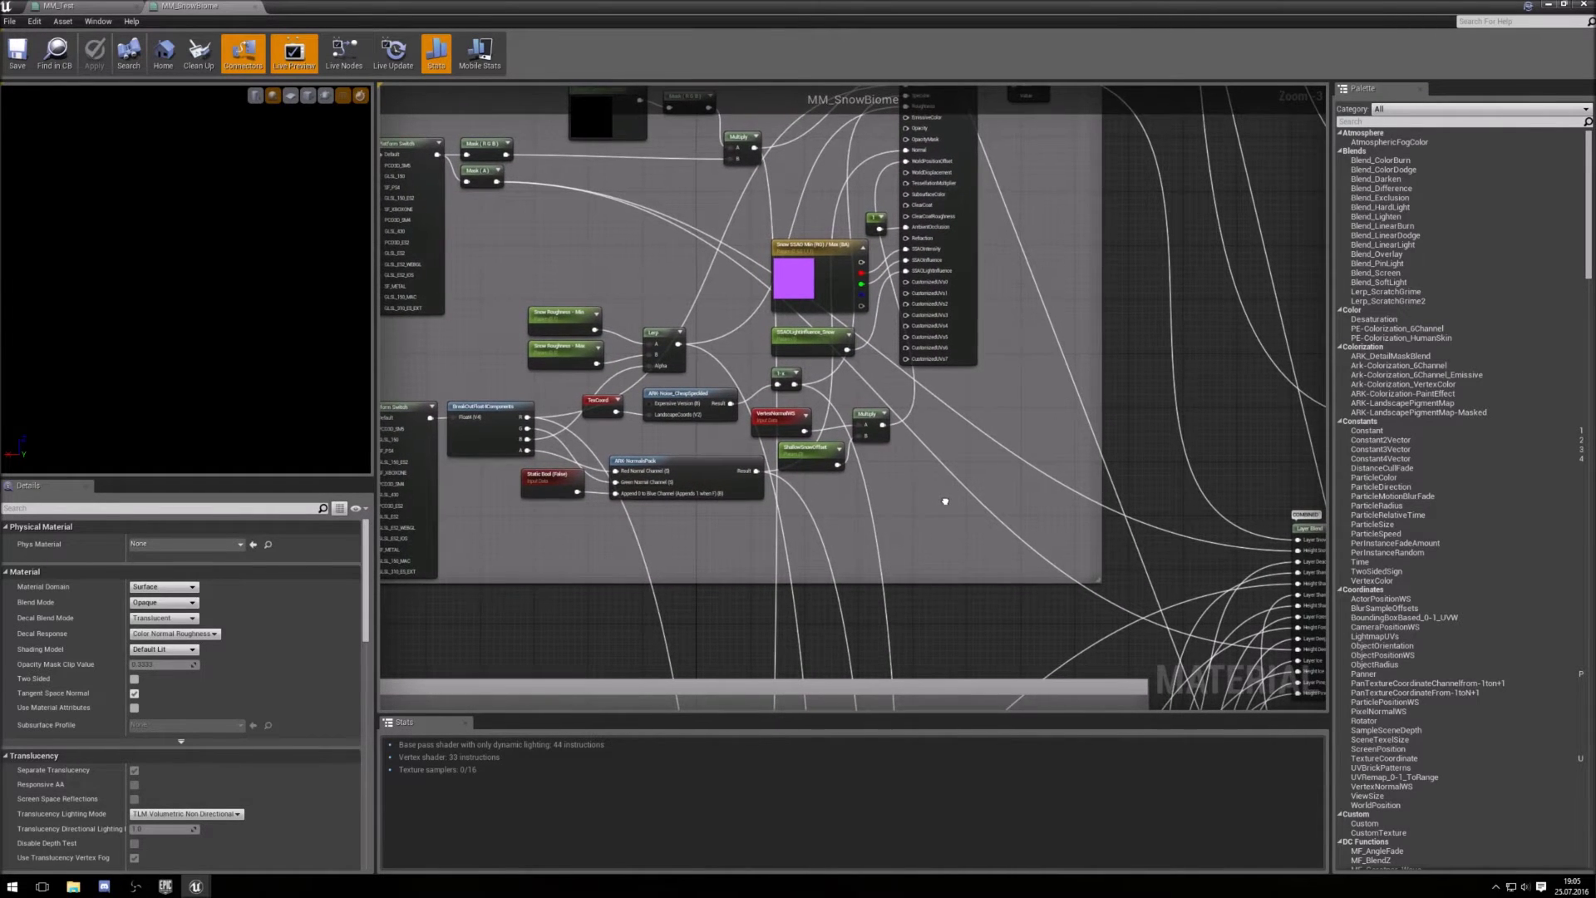
right_drag(945, 501, 567, 481)
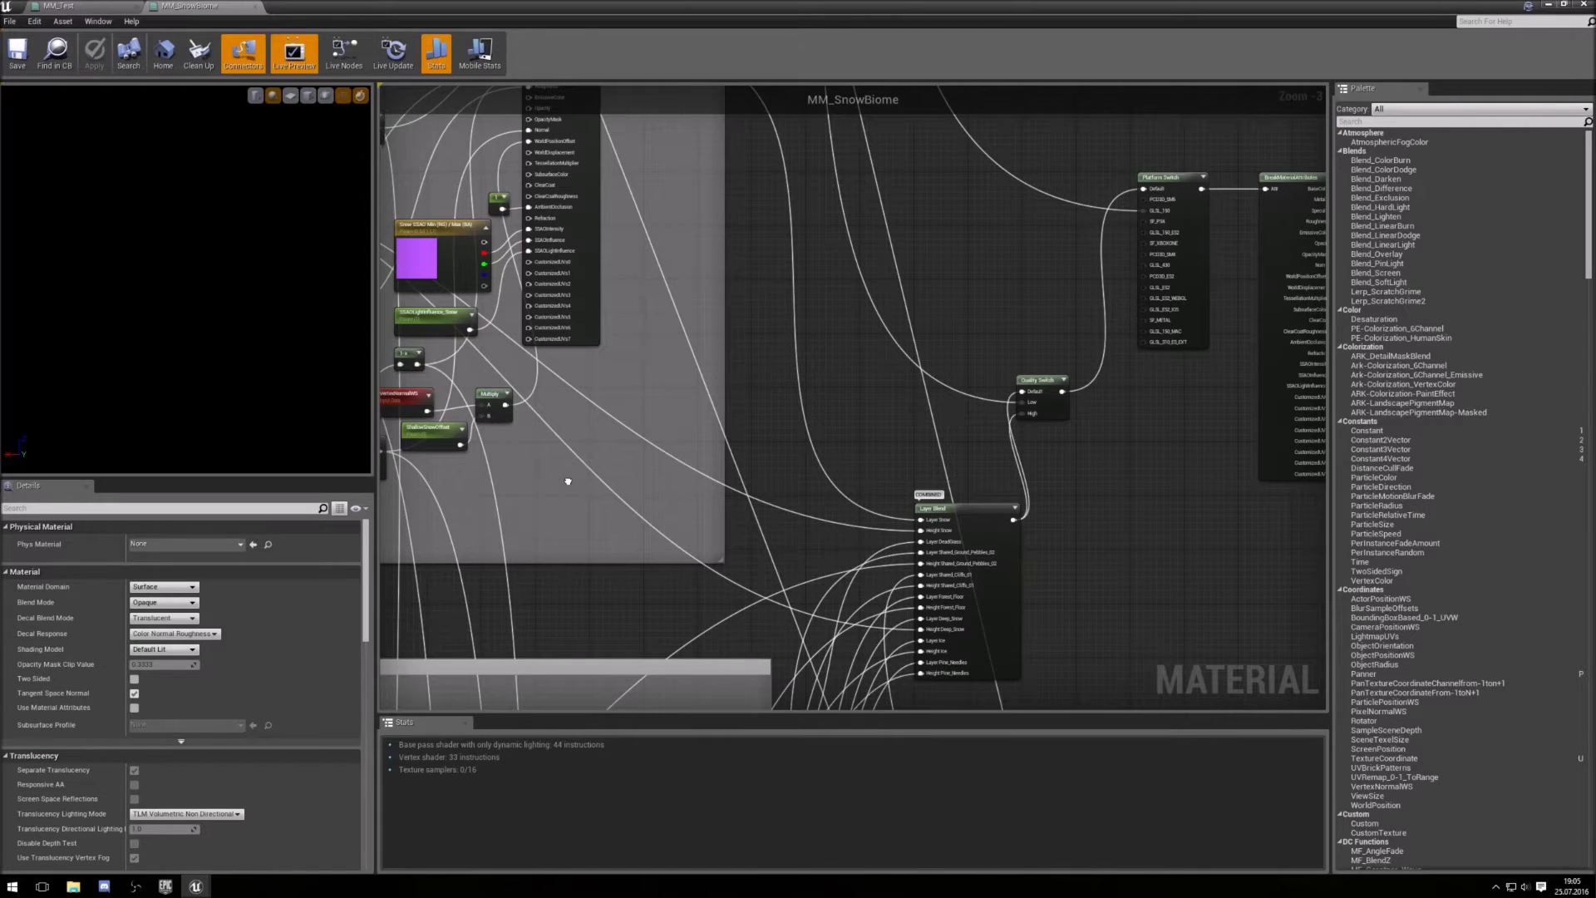
right_drag(567, 481, 891, 570)
scroll(788, 591, down, 2)
scroll(792, 595, up, 1)
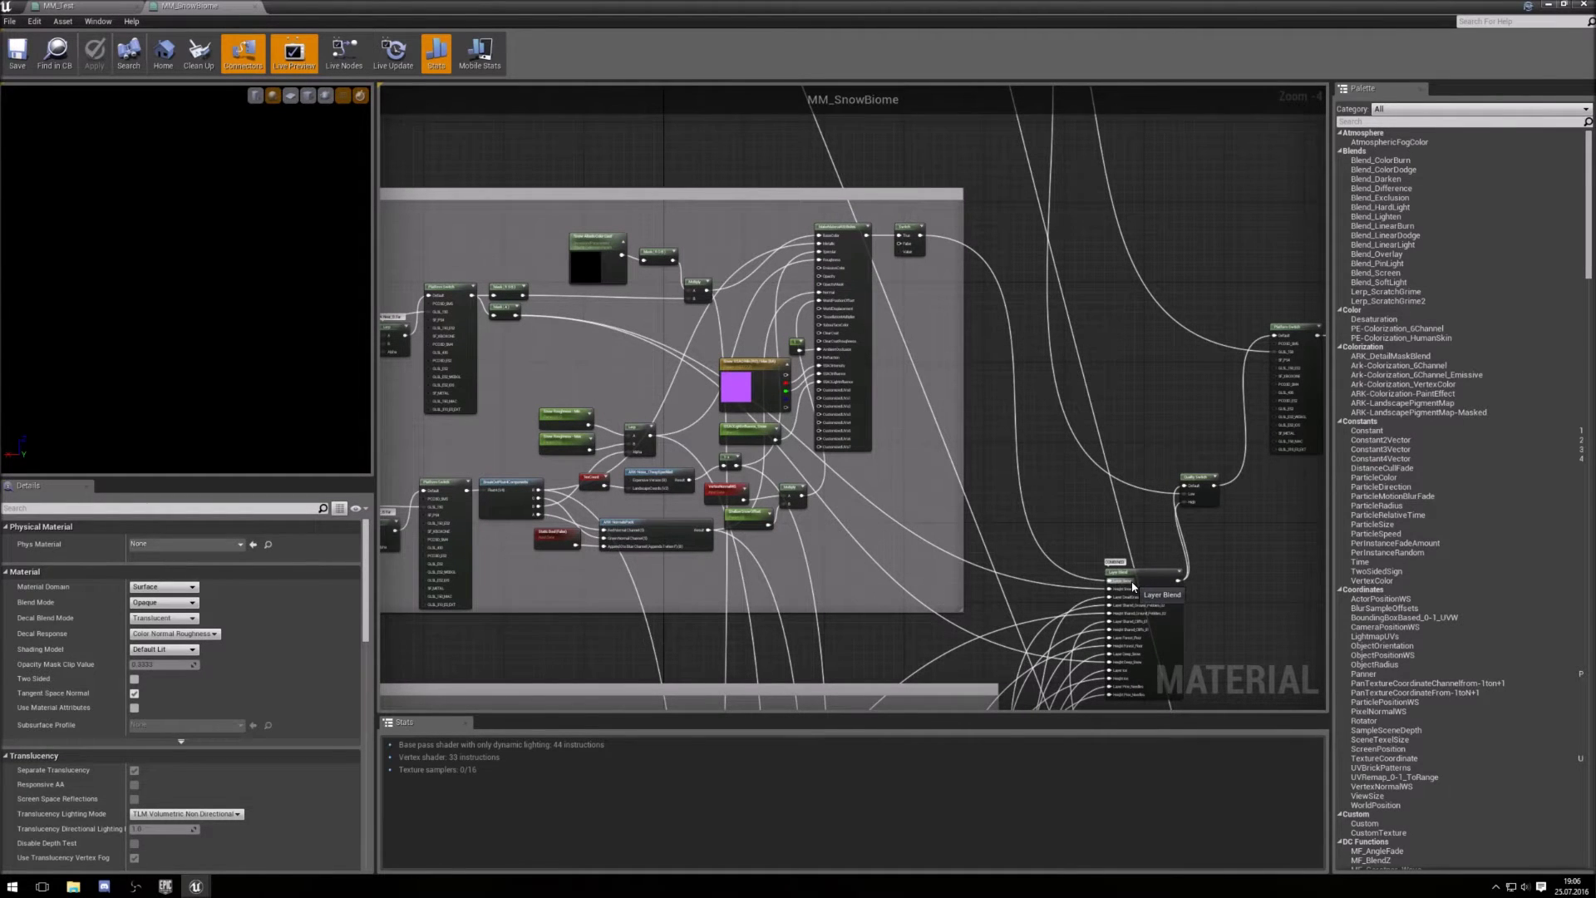
scroll(1133, 587, up, 4)
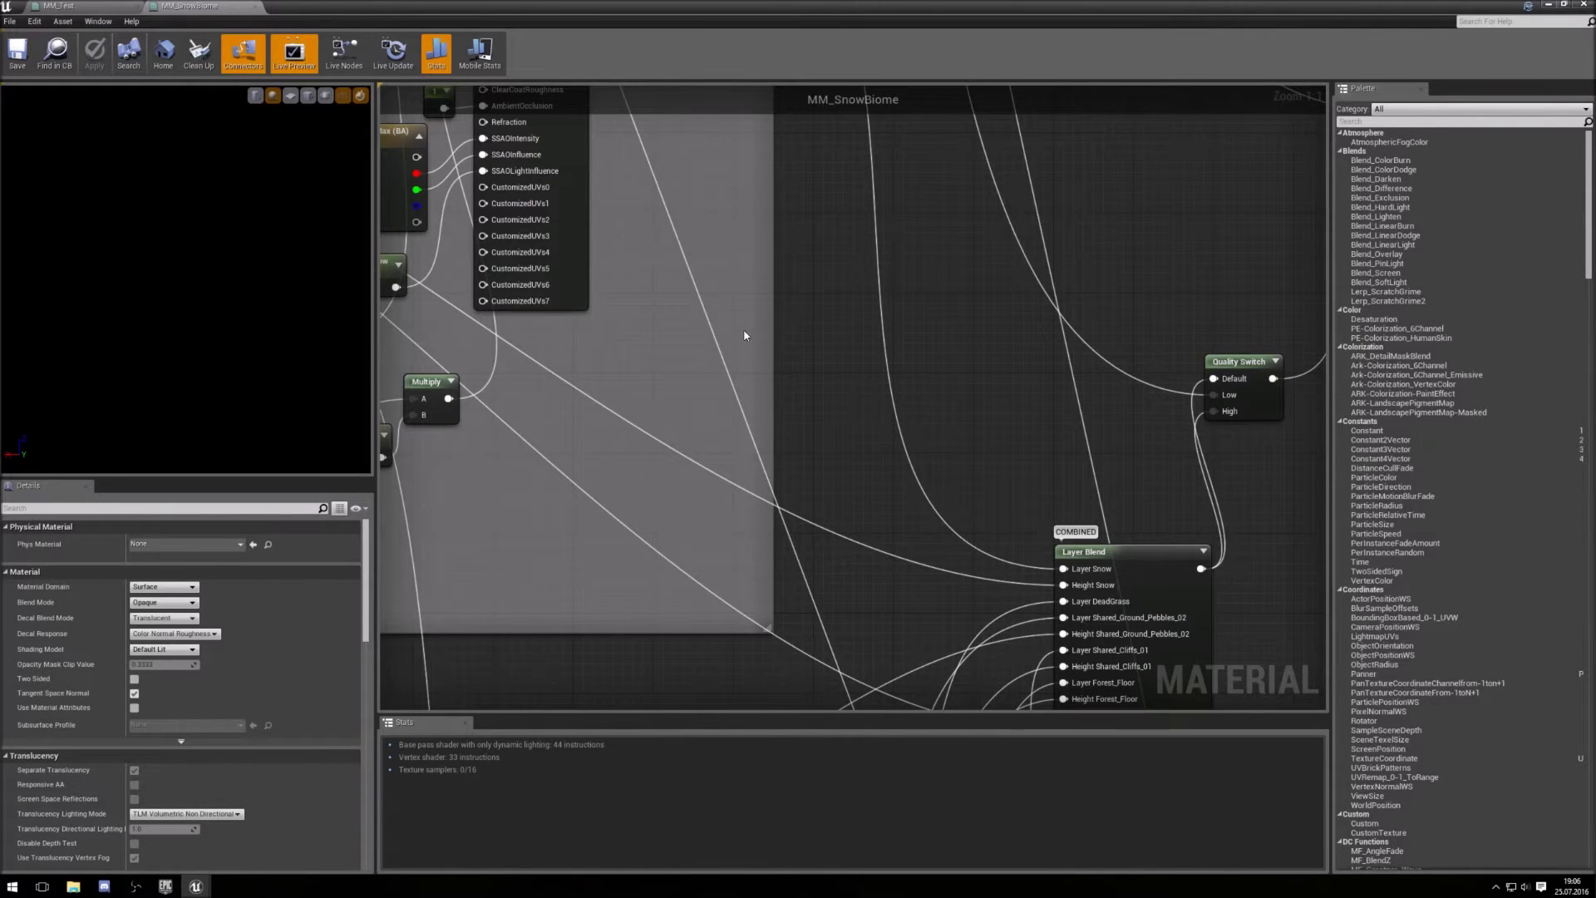
right_drag(743, 327, 895, 524)
scroll(1110, 603, down, 1)
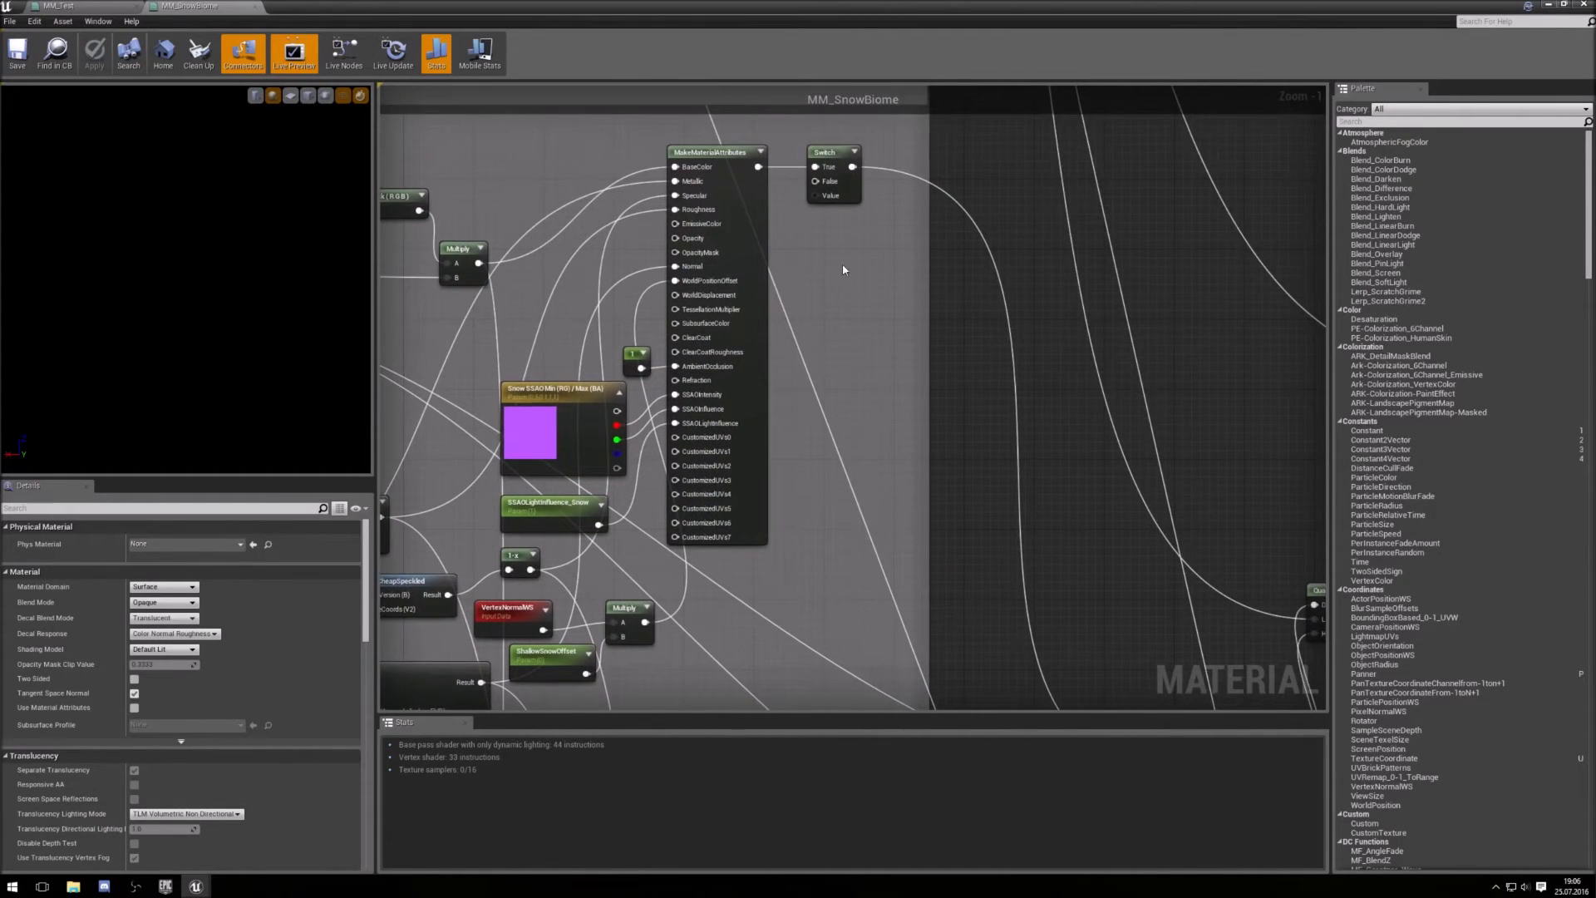
right_drag(844, 264, 841, 349)
right_drag(845, 481, 581, 58)
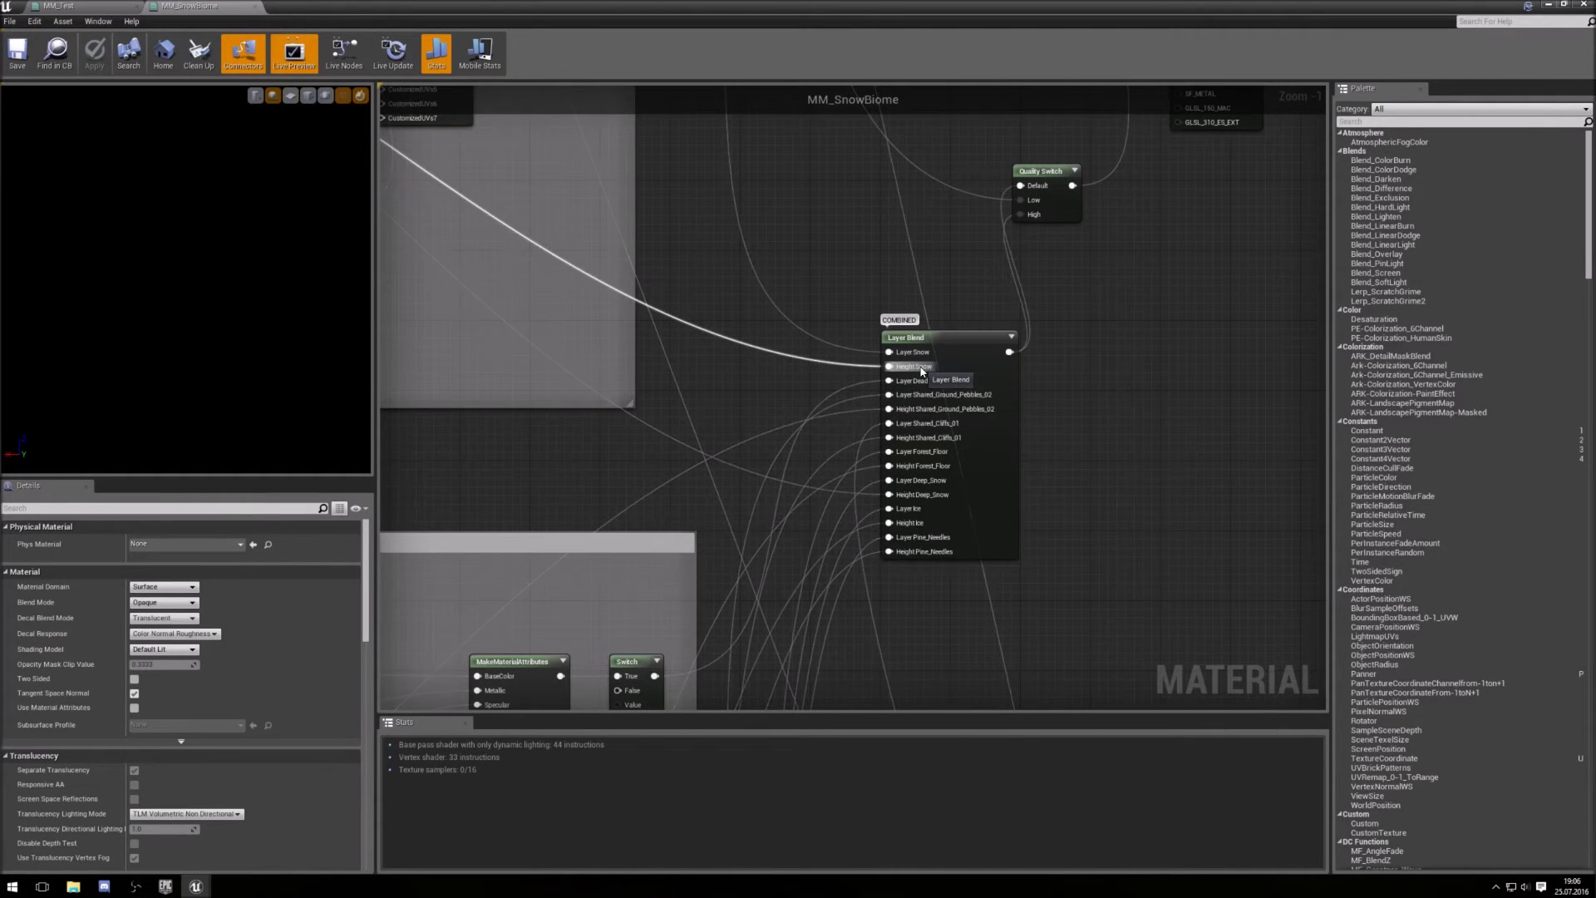
right_drag(920, 371, 1169, 612)
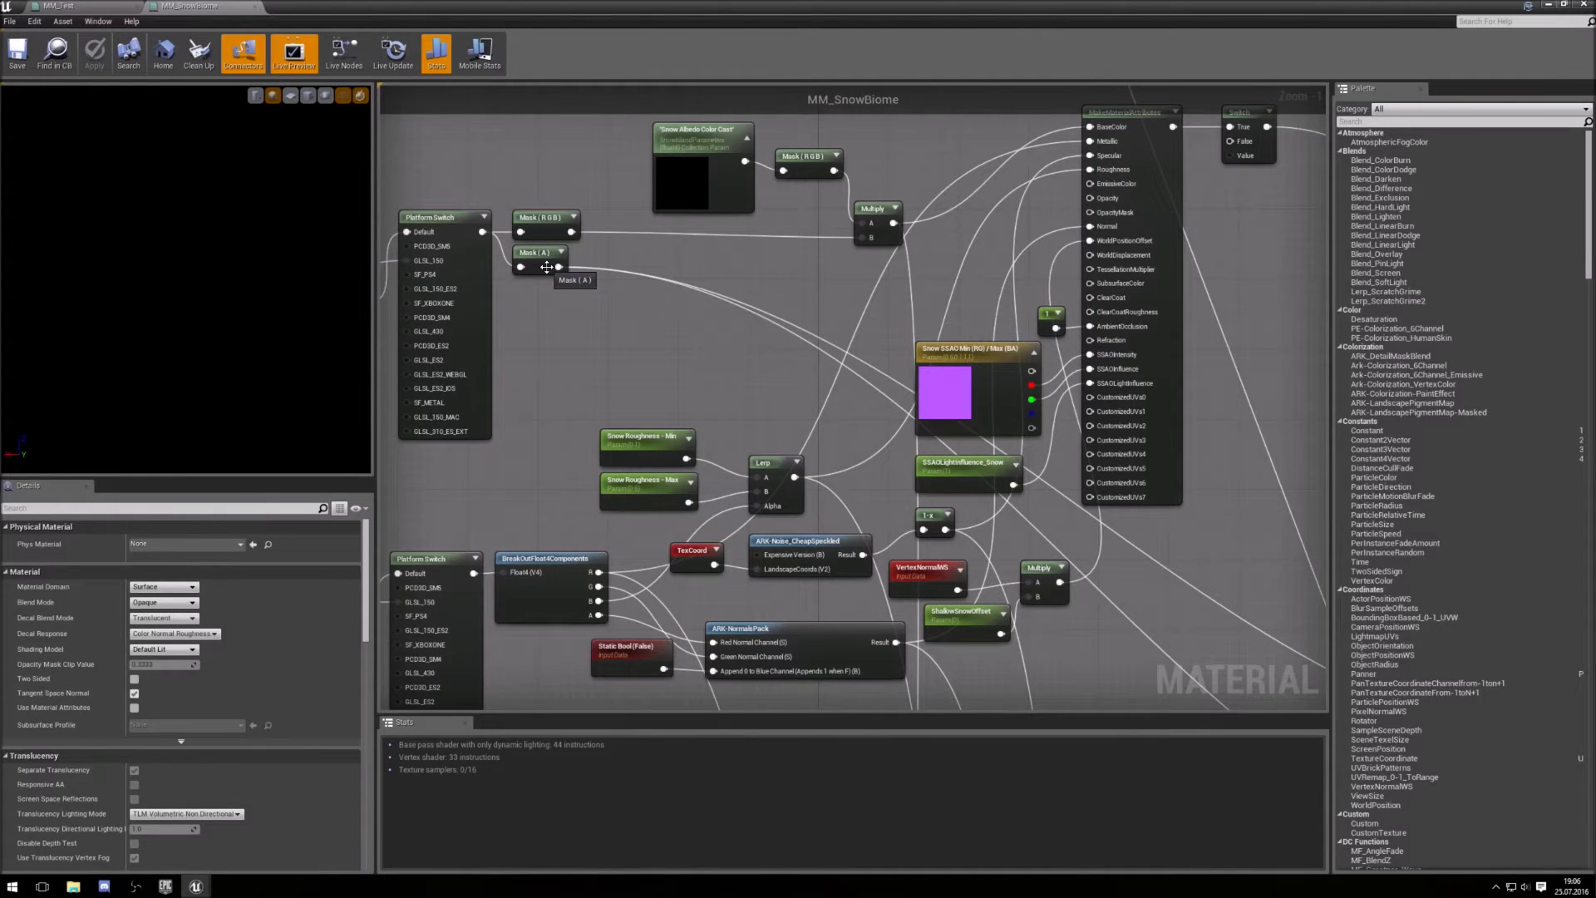
right_drag(1270, 602, 637, 289)
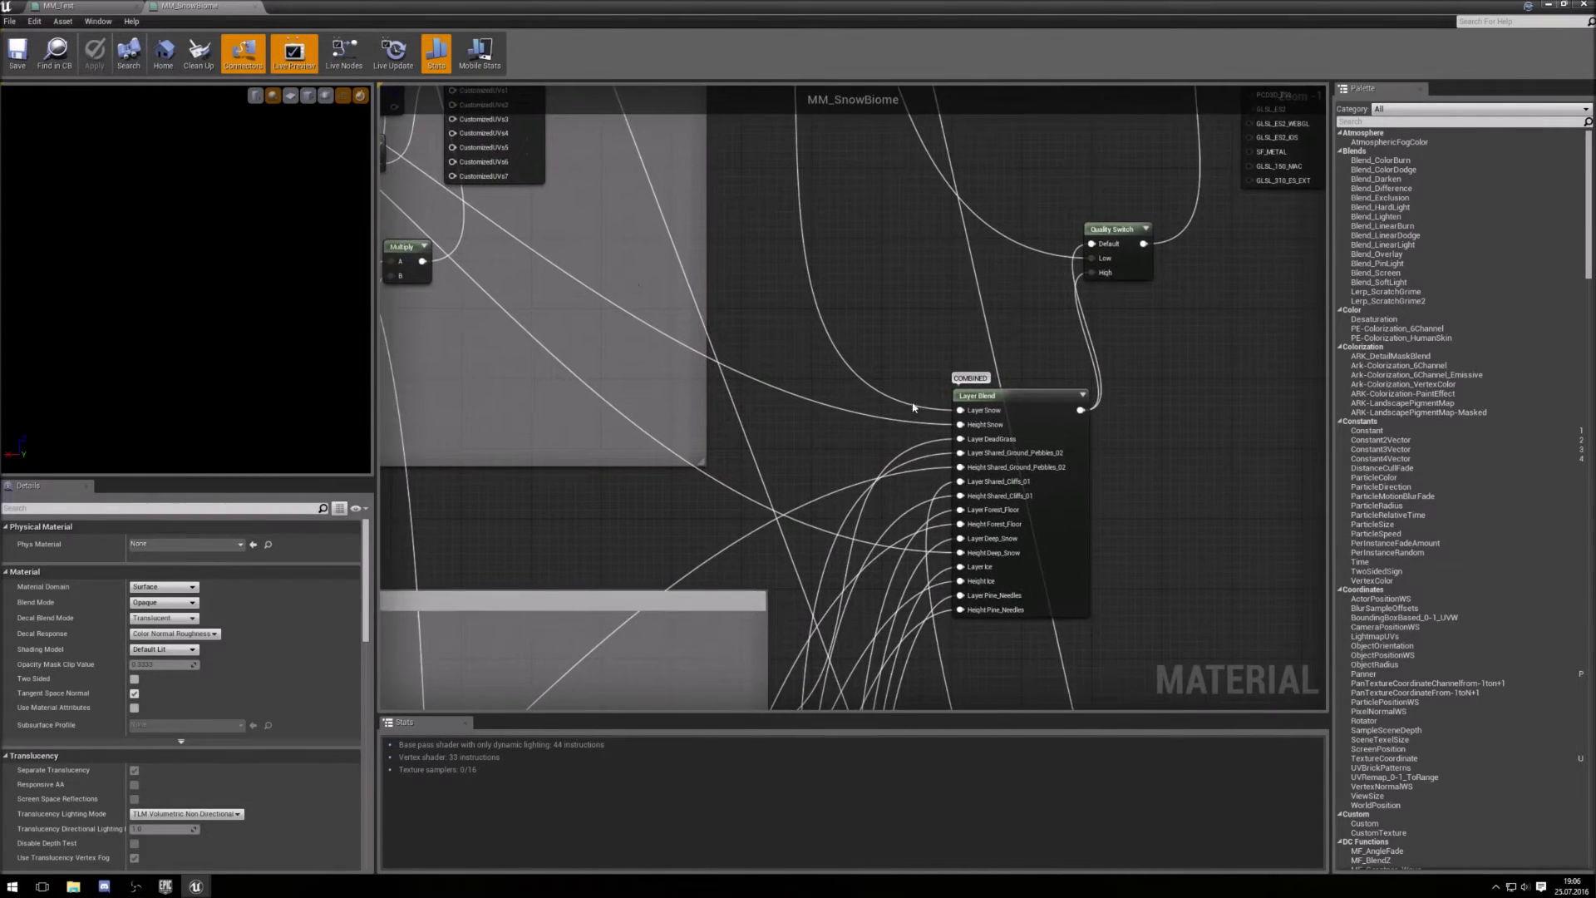
click(1025, 395)
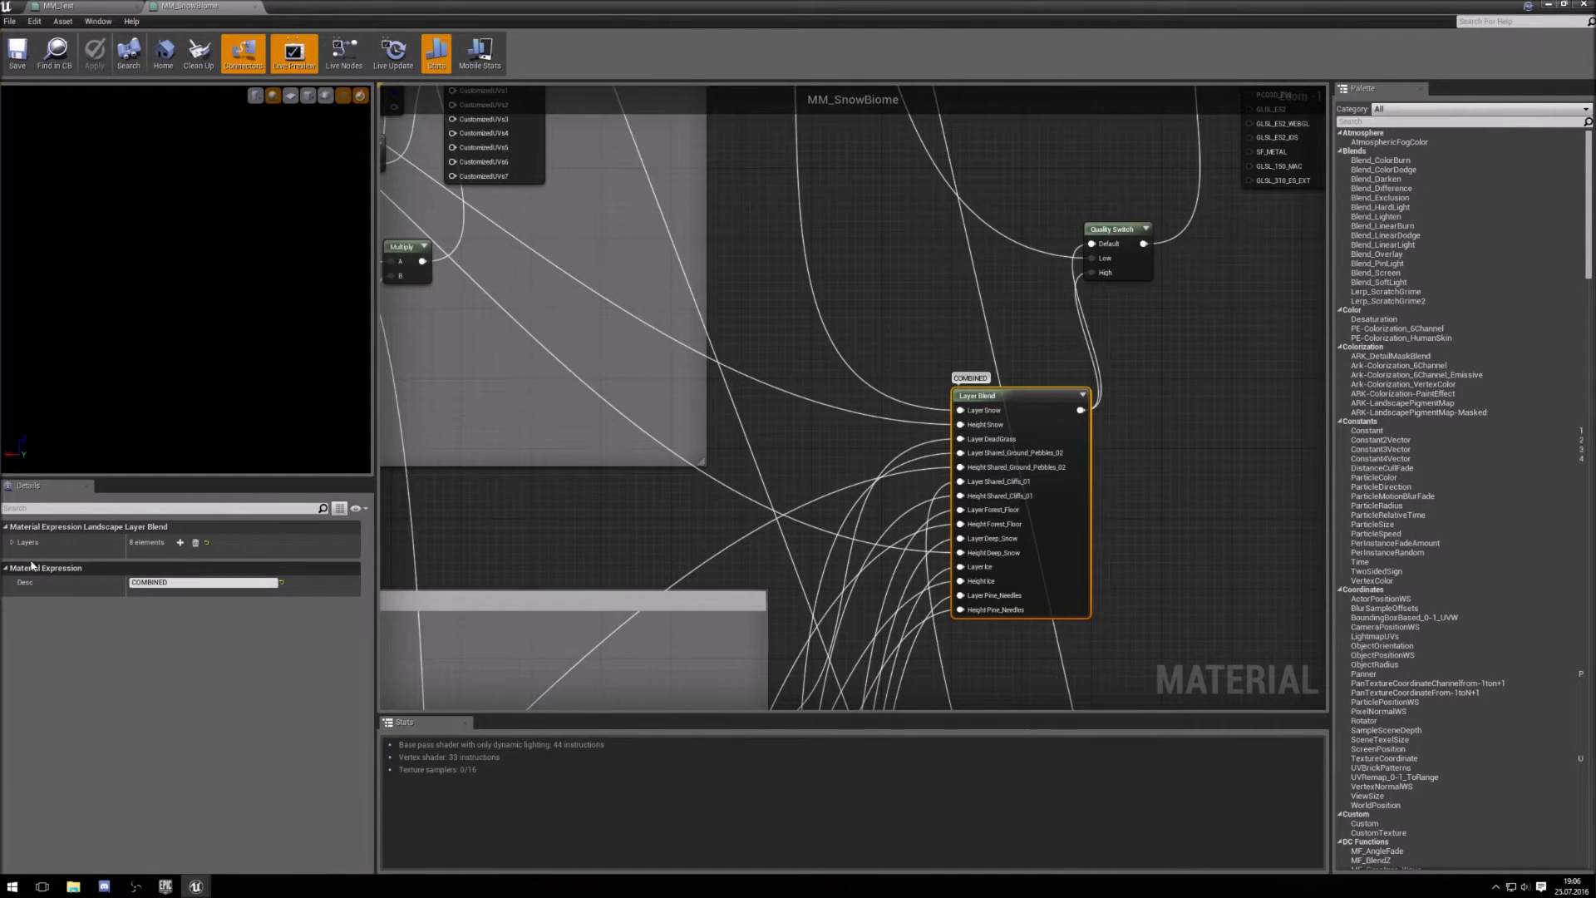
Expand the Layer Blend's Layers list and its first element, Snow
click(12, 543)
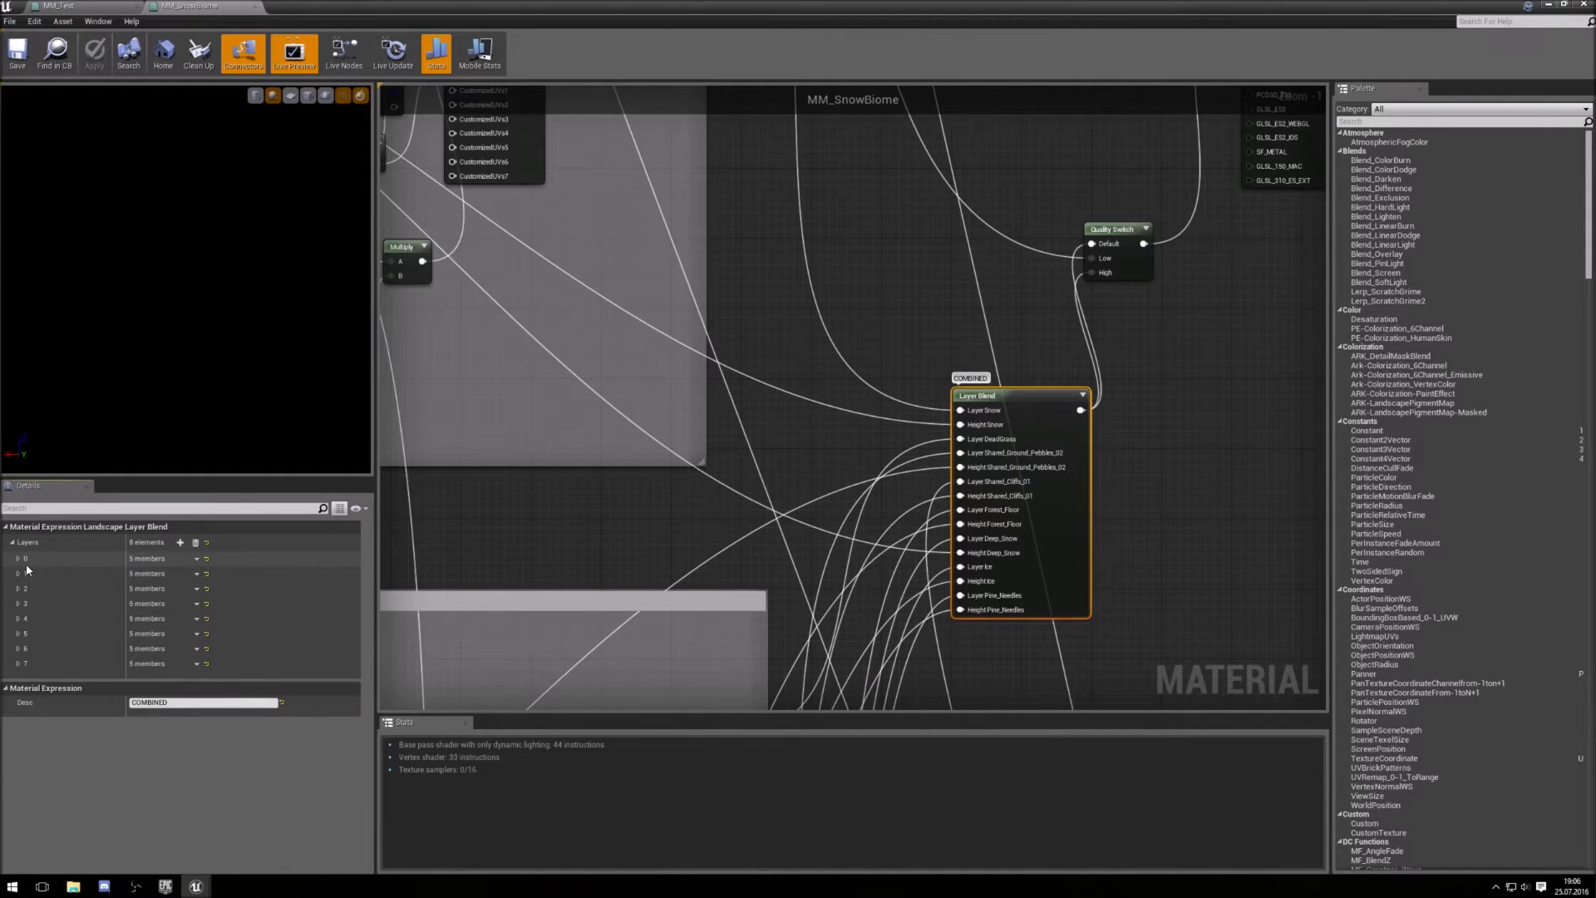
click(18, 559)
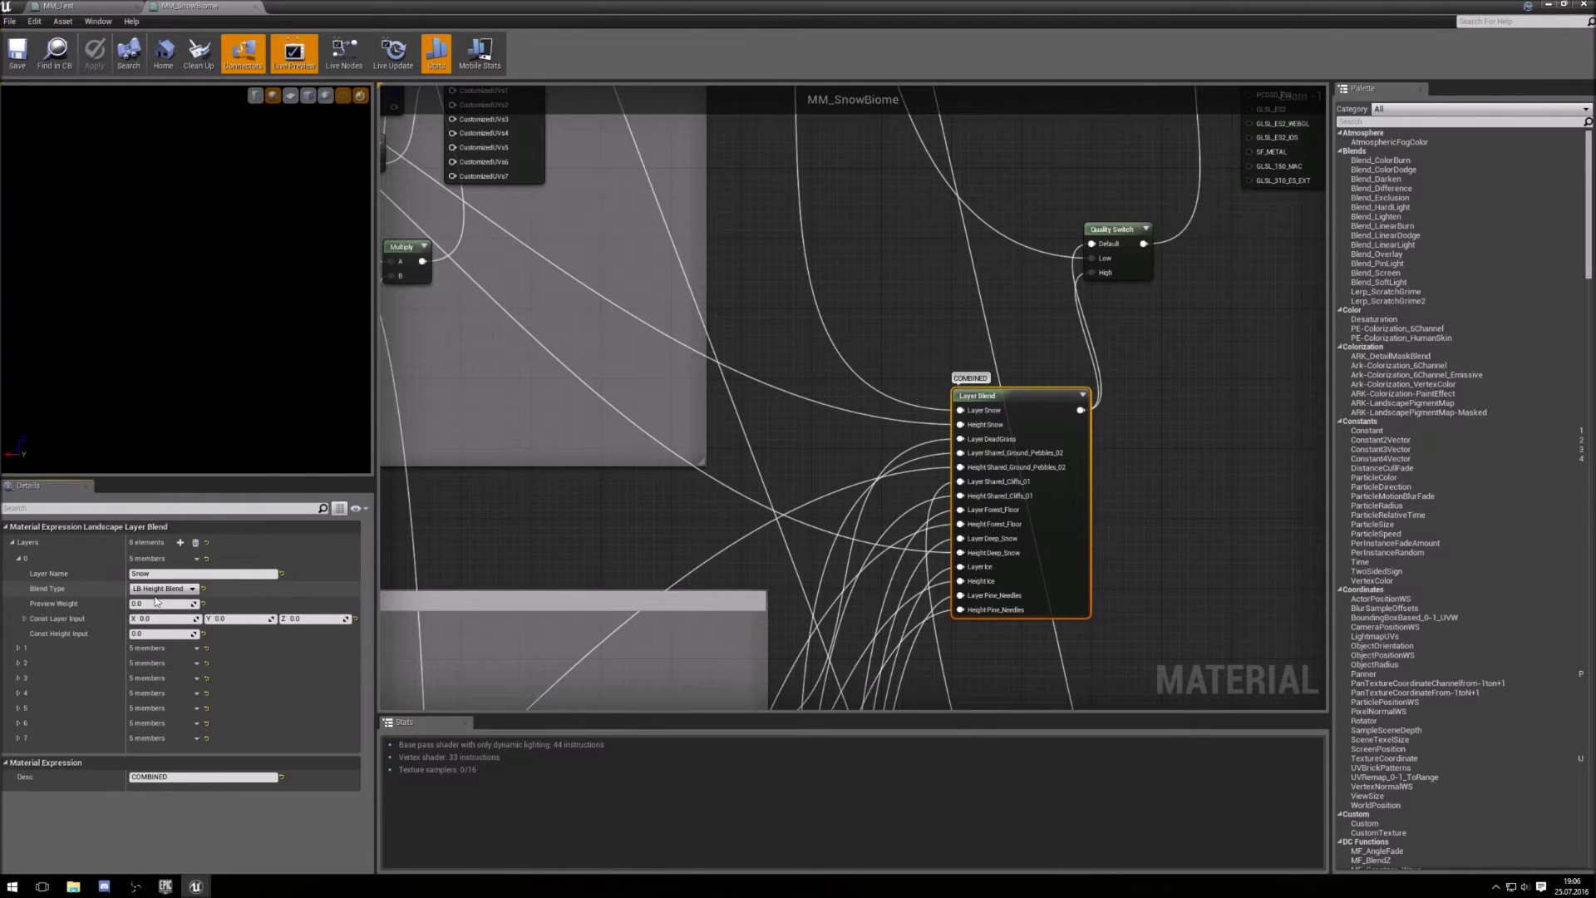
Box-select the Snow comment group with all its nodes and copy it with Ctrl+C
scroll(538, 510, down, 6)
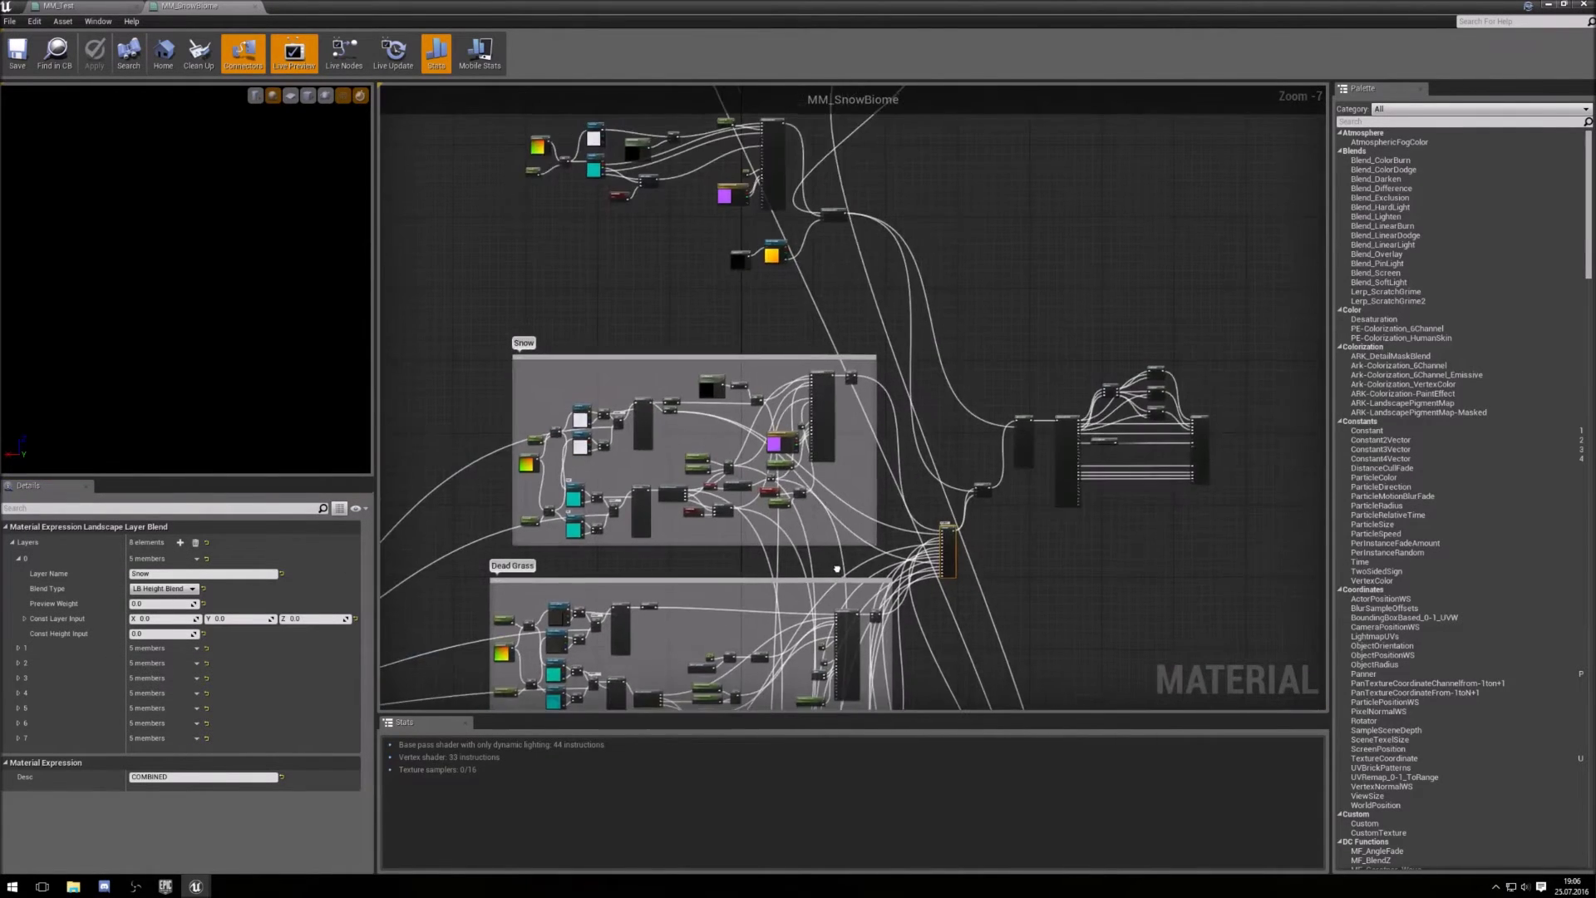
right_drag(711, 537, 735, 520)
drag(520, 313, 888, 502)
right_click(884, 468)
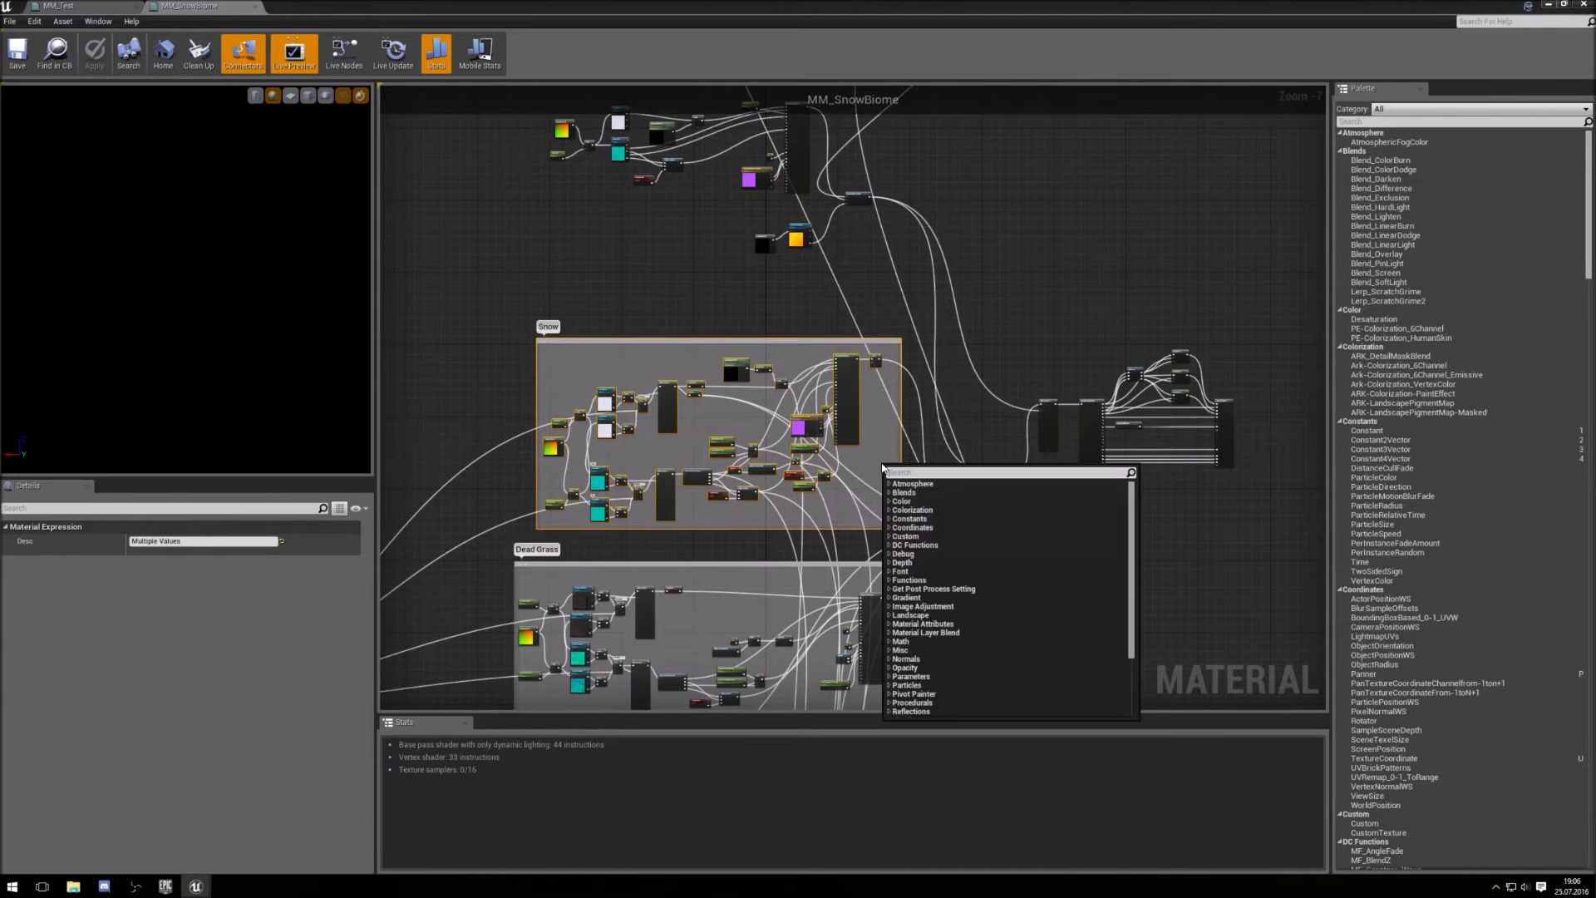
click(546, 264)
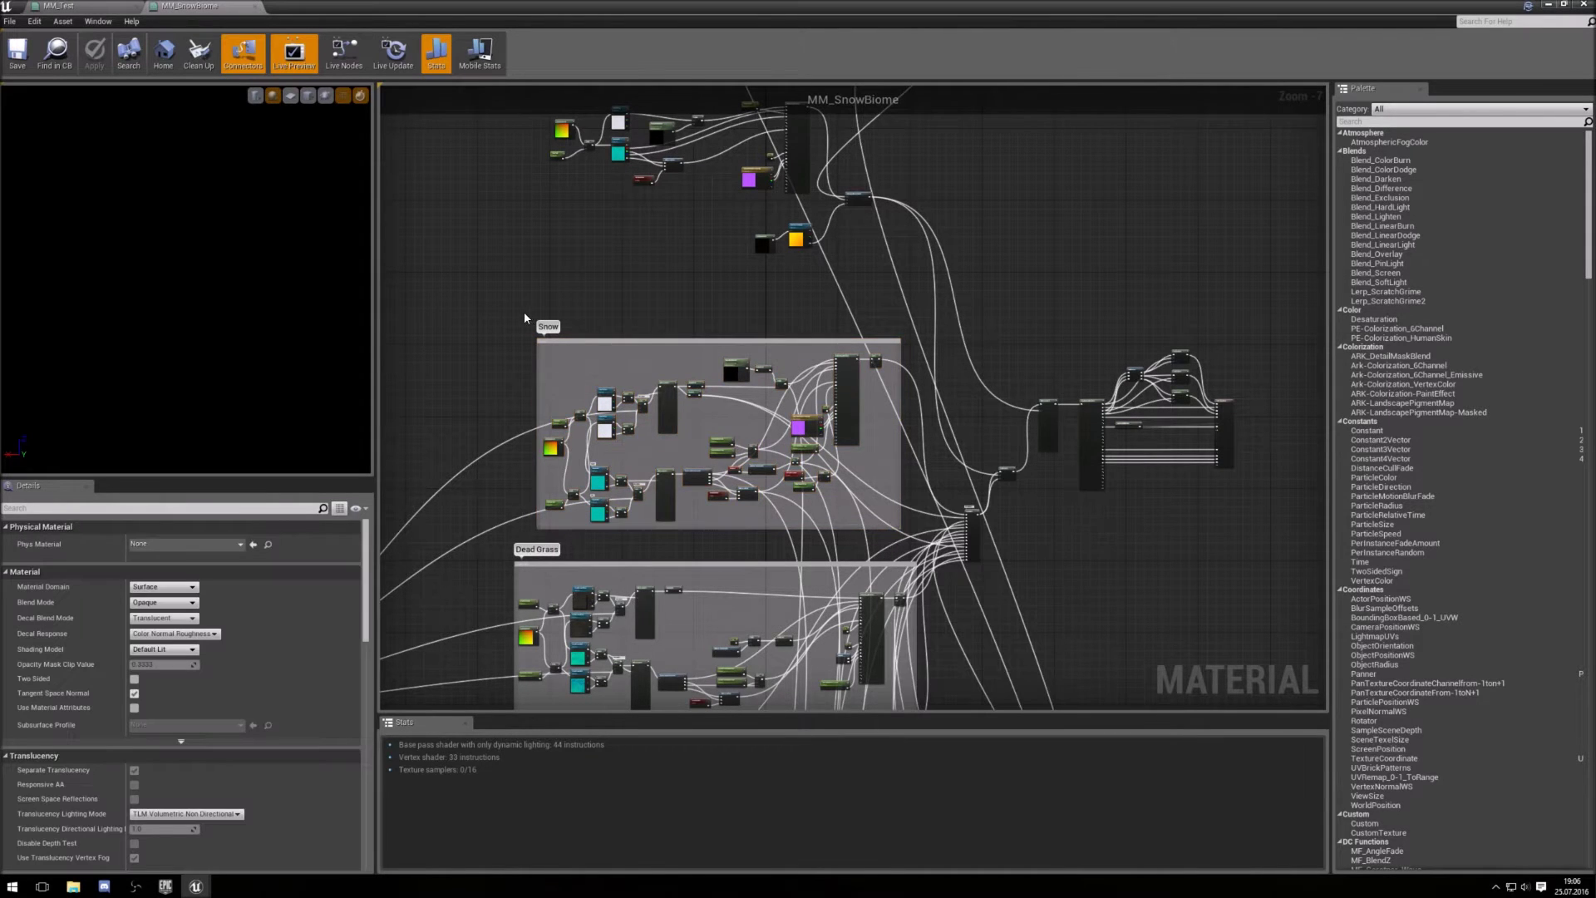
drag(524, 314, 910, 534)
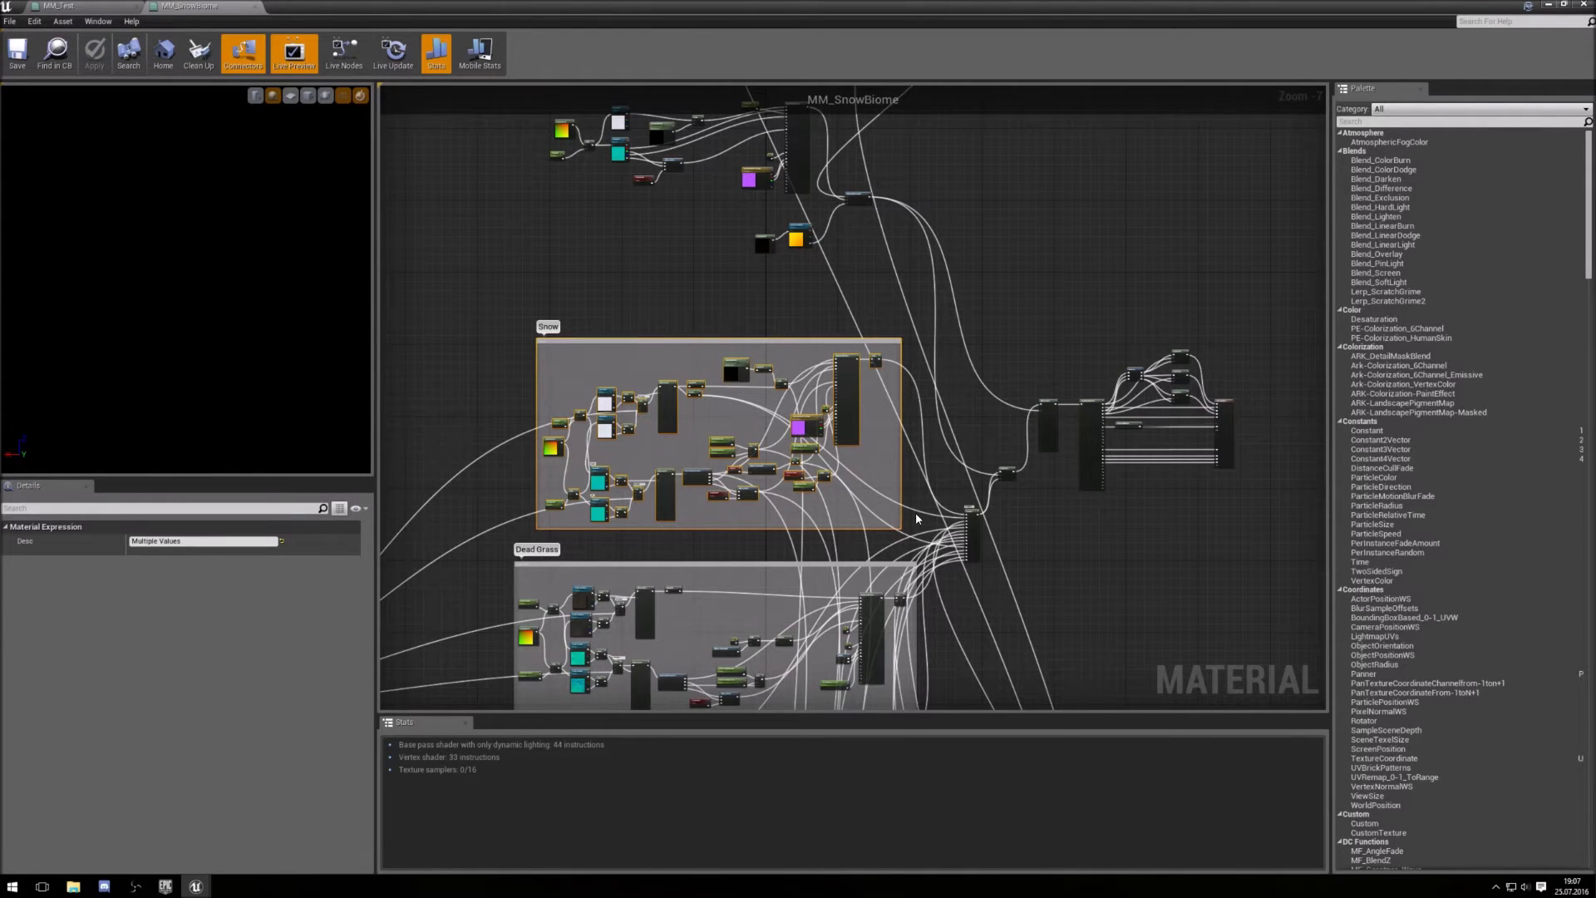
key(ctrl+c)
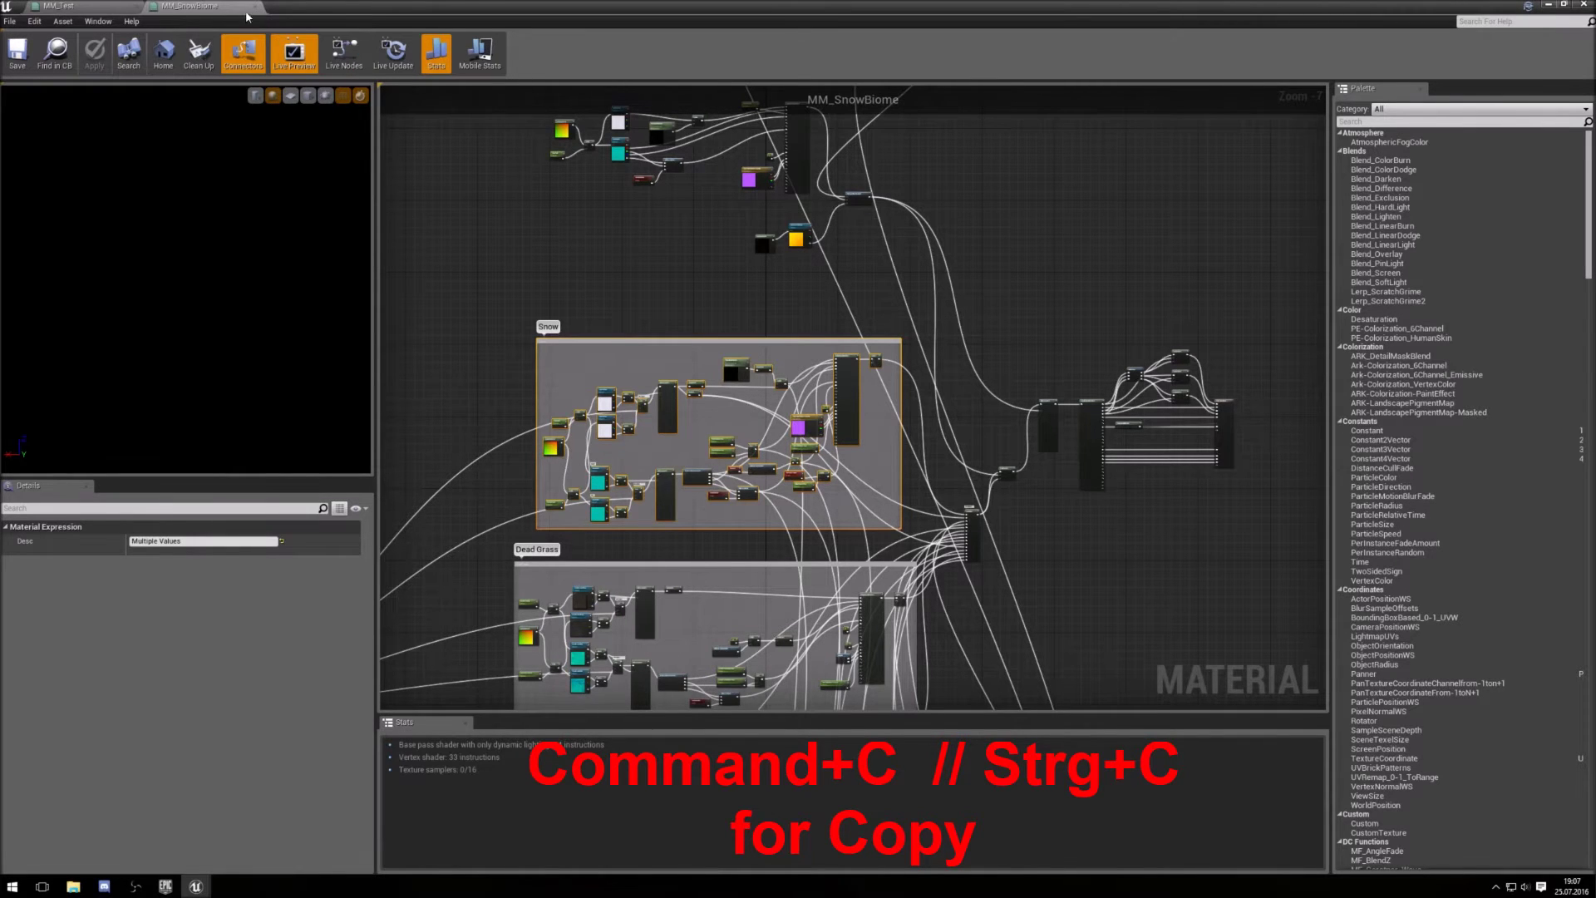
Paste the Snow group into MM_Test and position it just below Redwood Stream
click(108, 7)
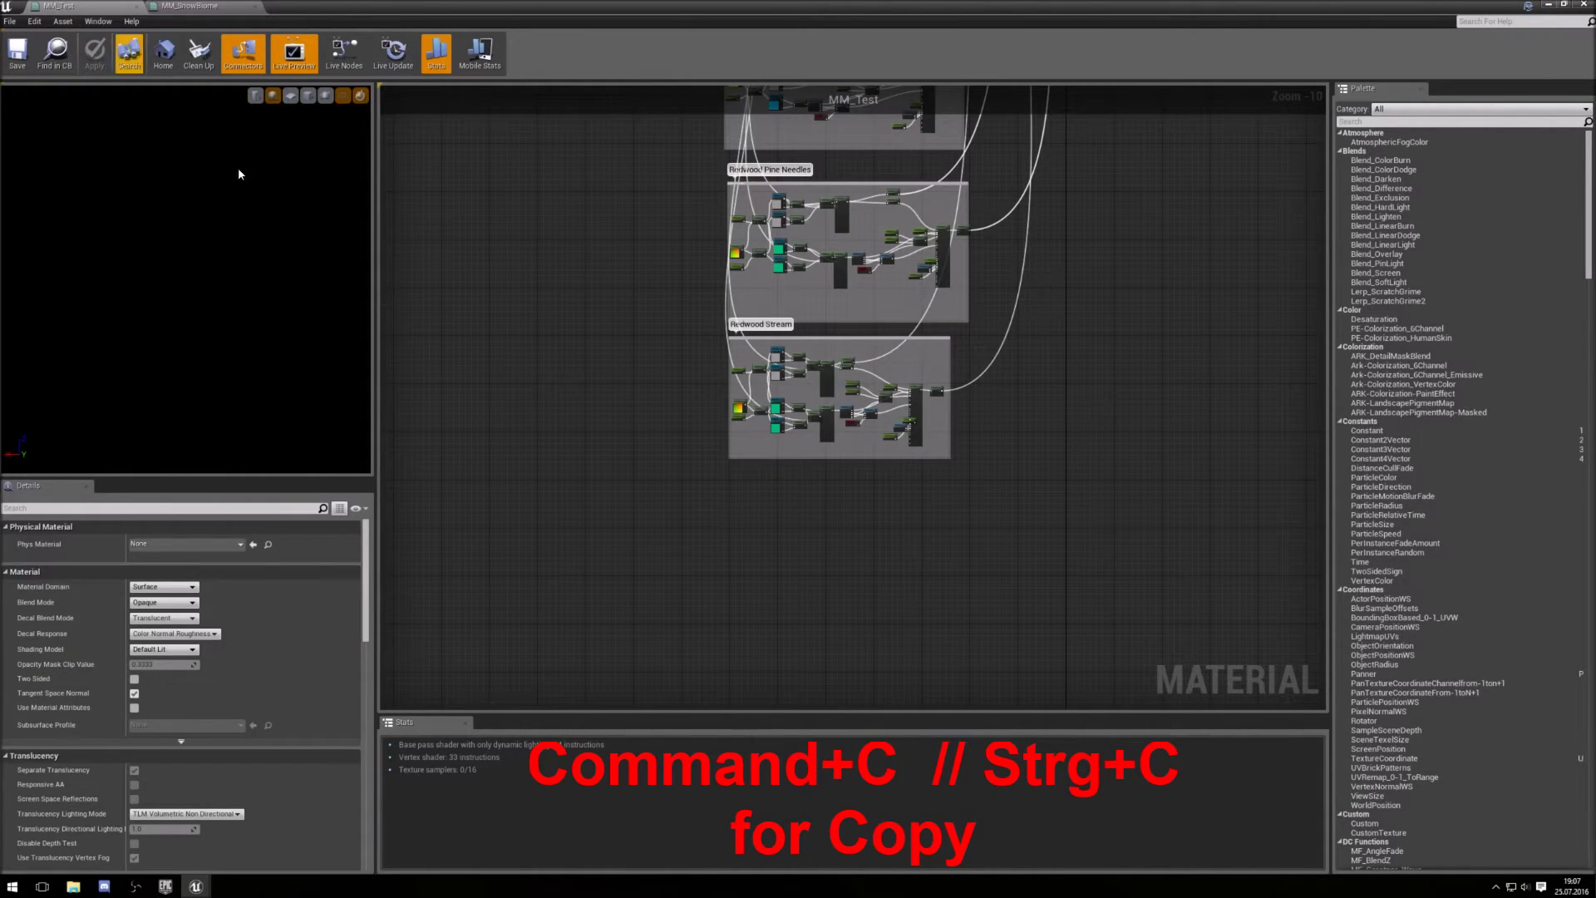
right_drag(807, 555, 737, 496)
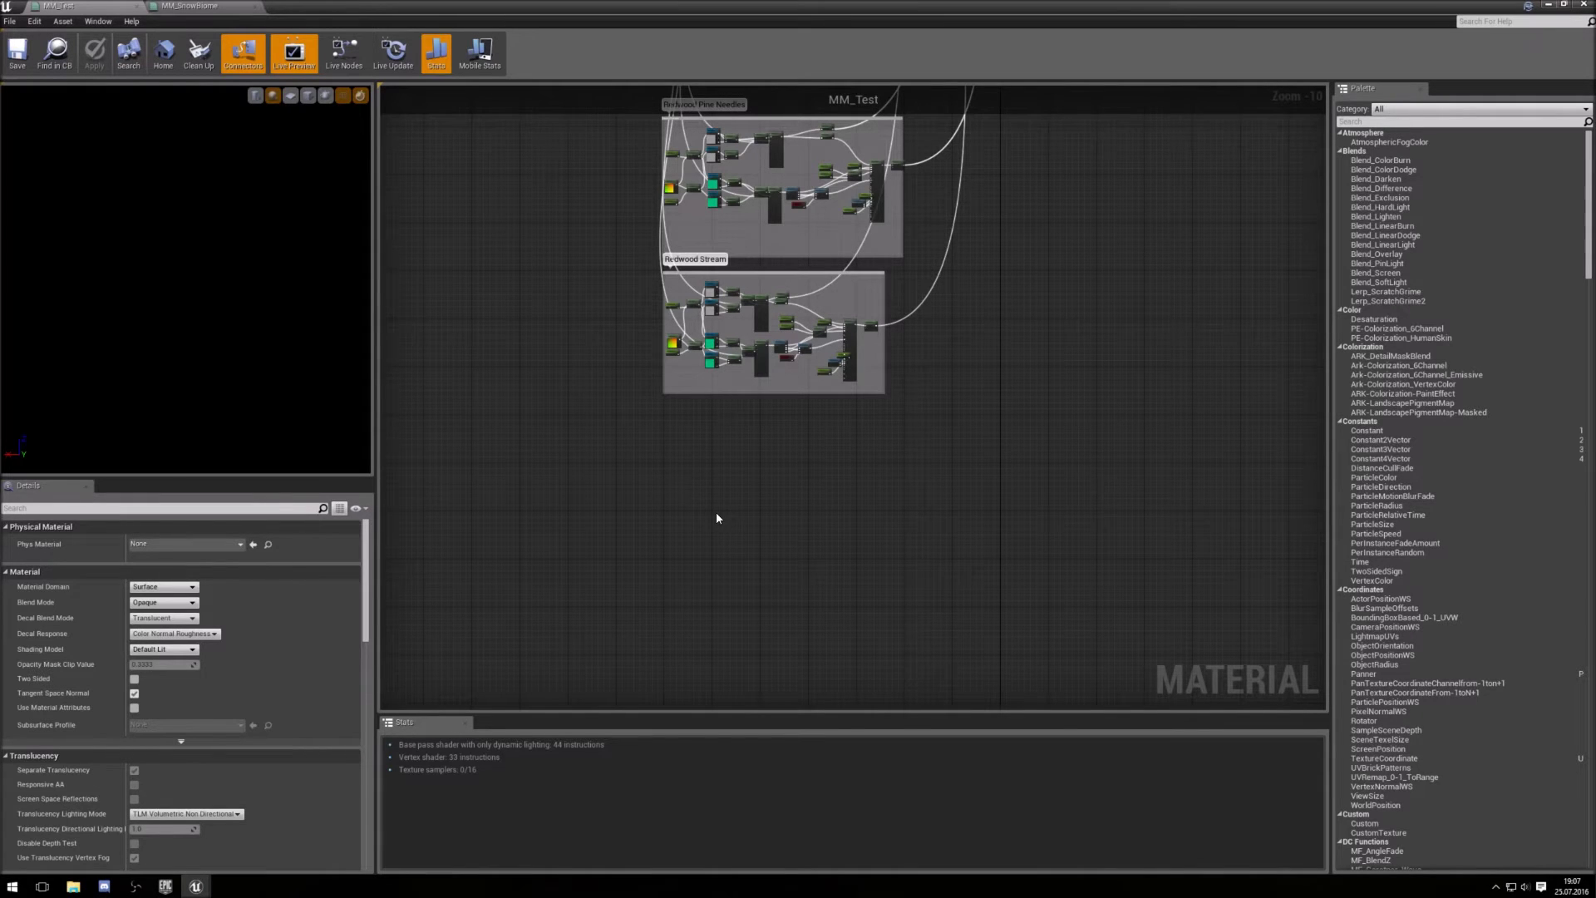
key(ctrl+v)
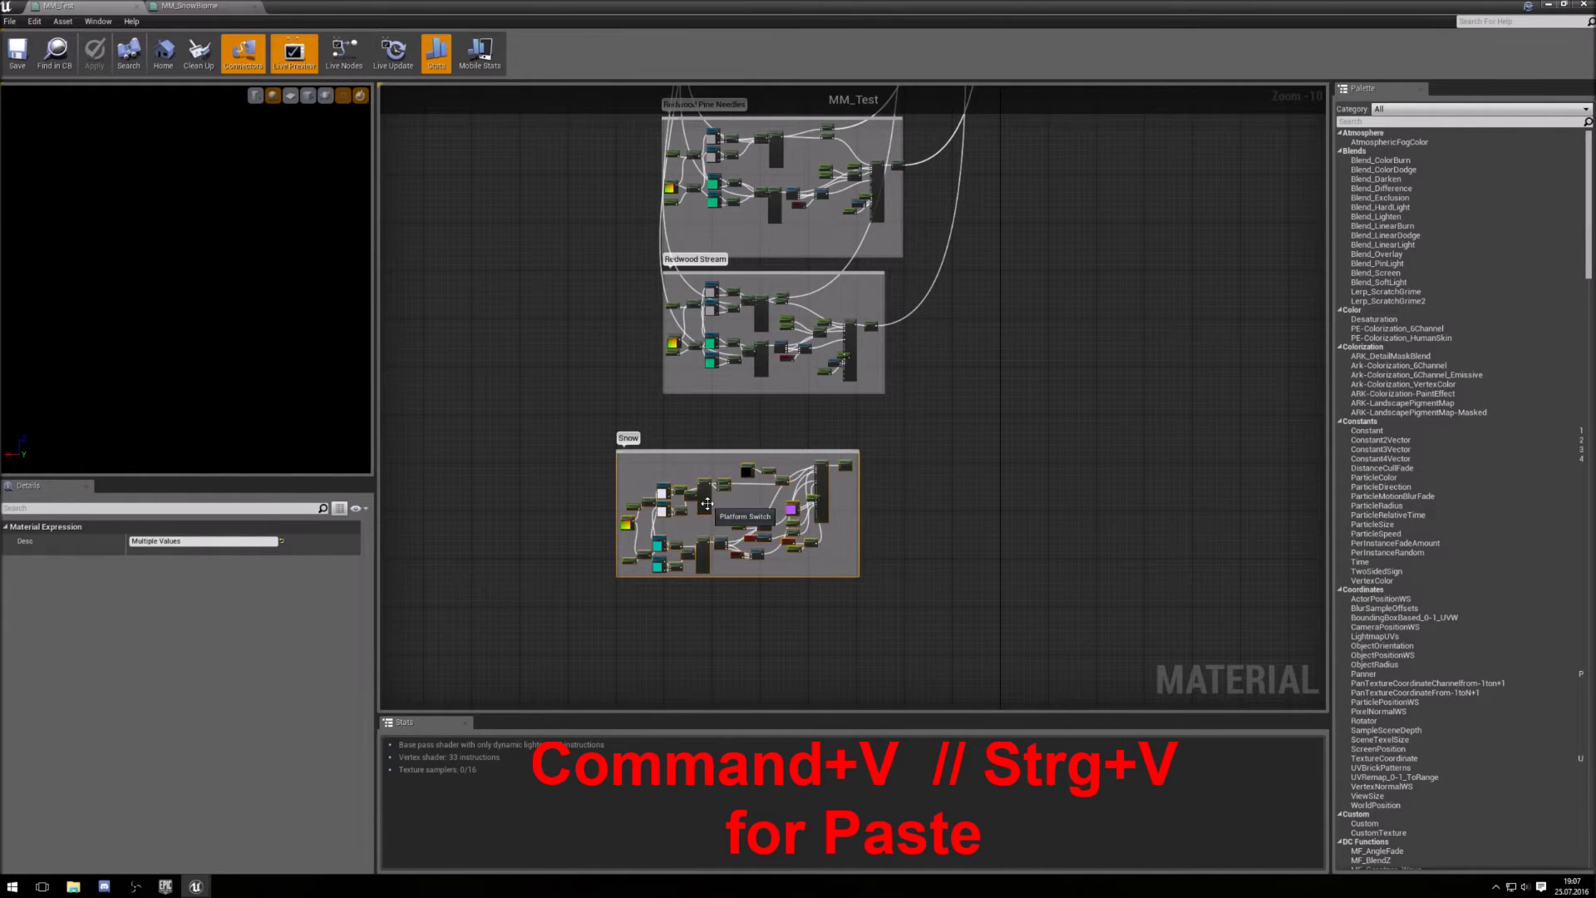
drag(716, 504, 750, 475)
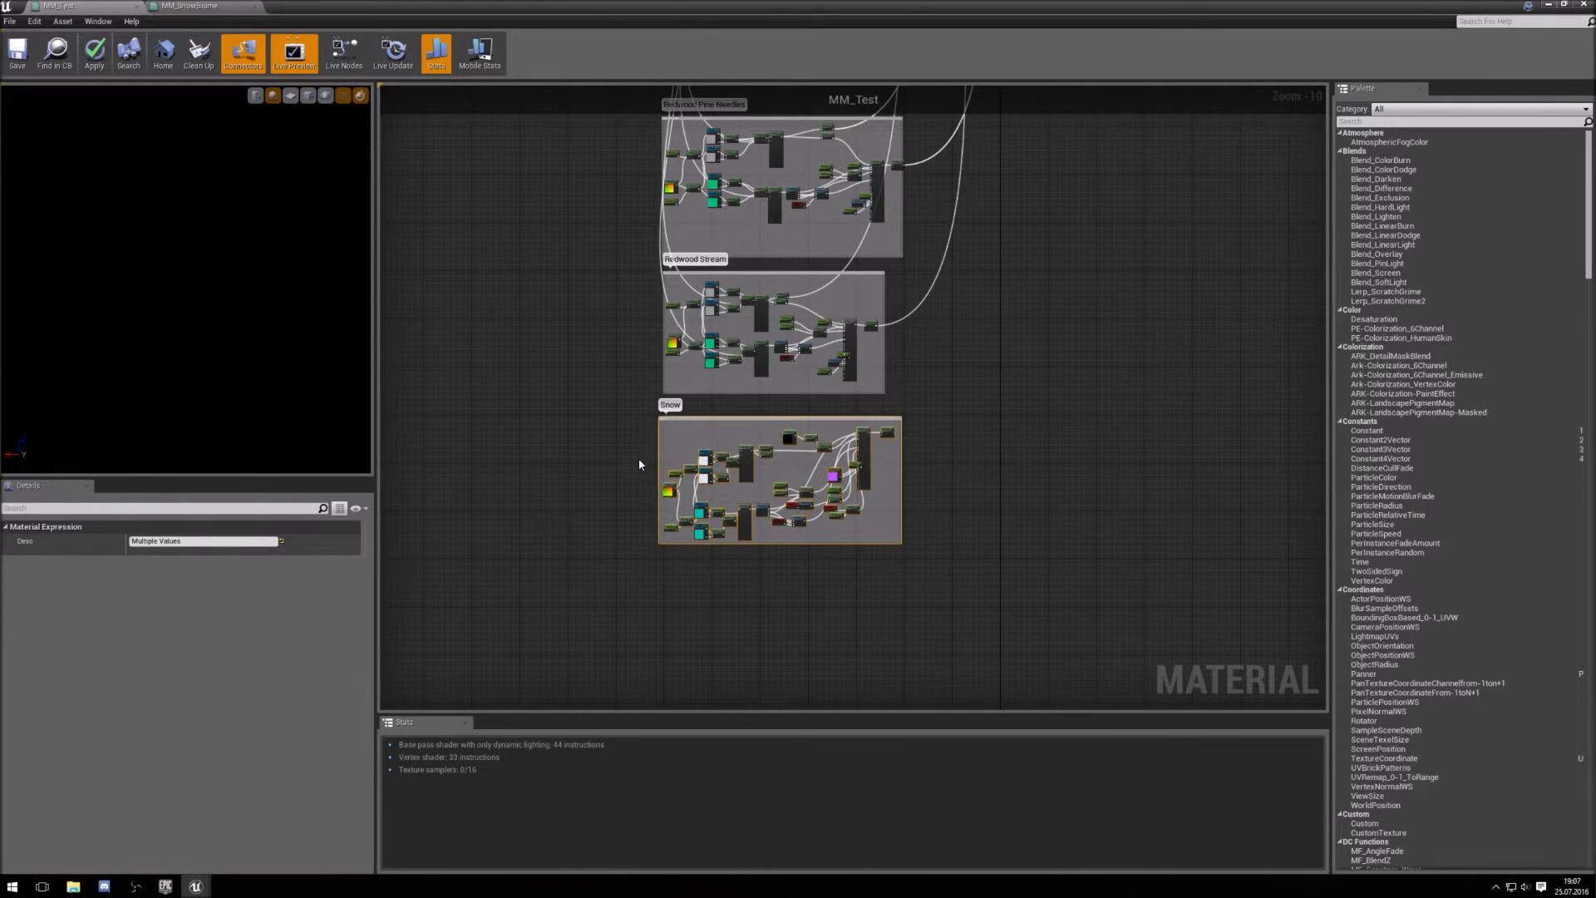
click(606, 452)
right_drag(606, 452, 683, 673)
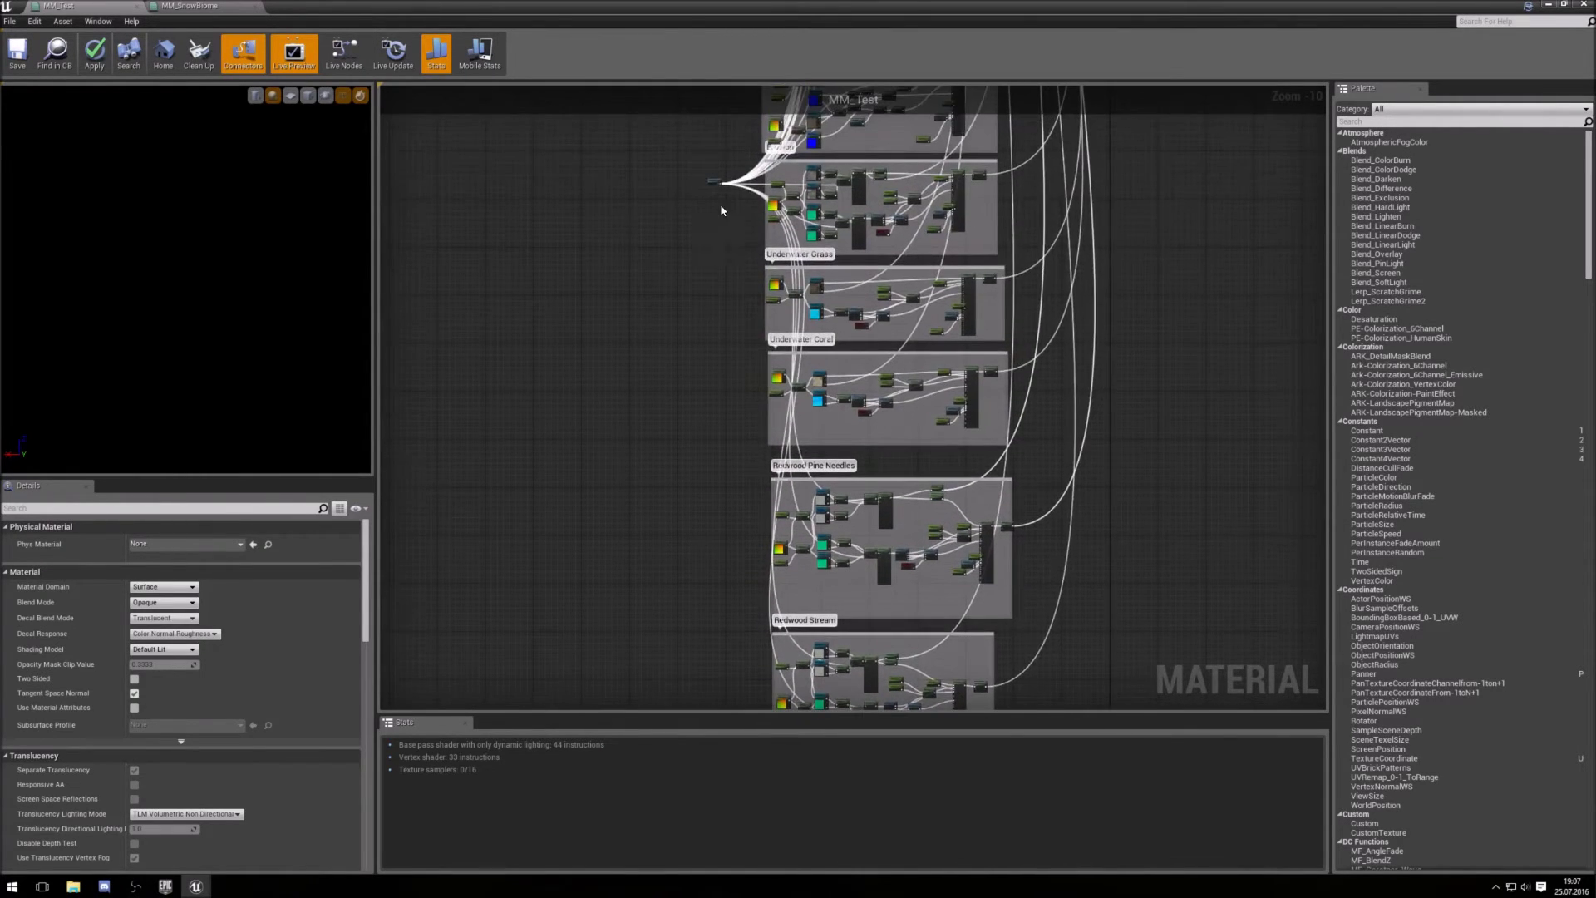
Move the ARK-DistanceFactor node down next to the pasted Snow node group
right_drag(721, 210, 723, 440)
scroll(719, 439, up, 10)
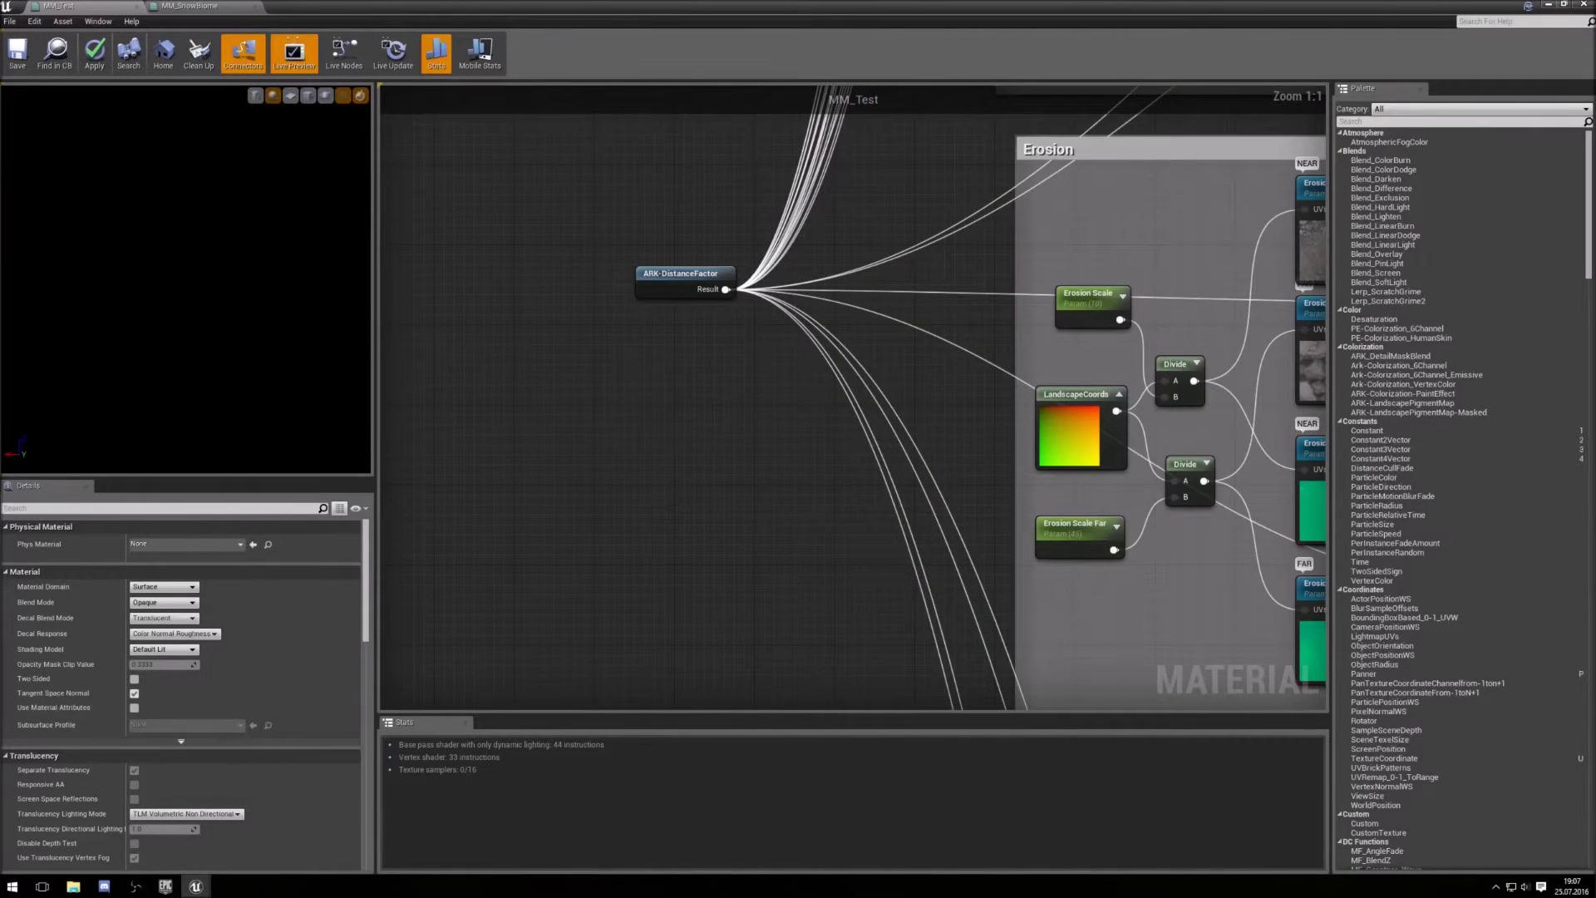
right_drag(715, 366, 683, 400)
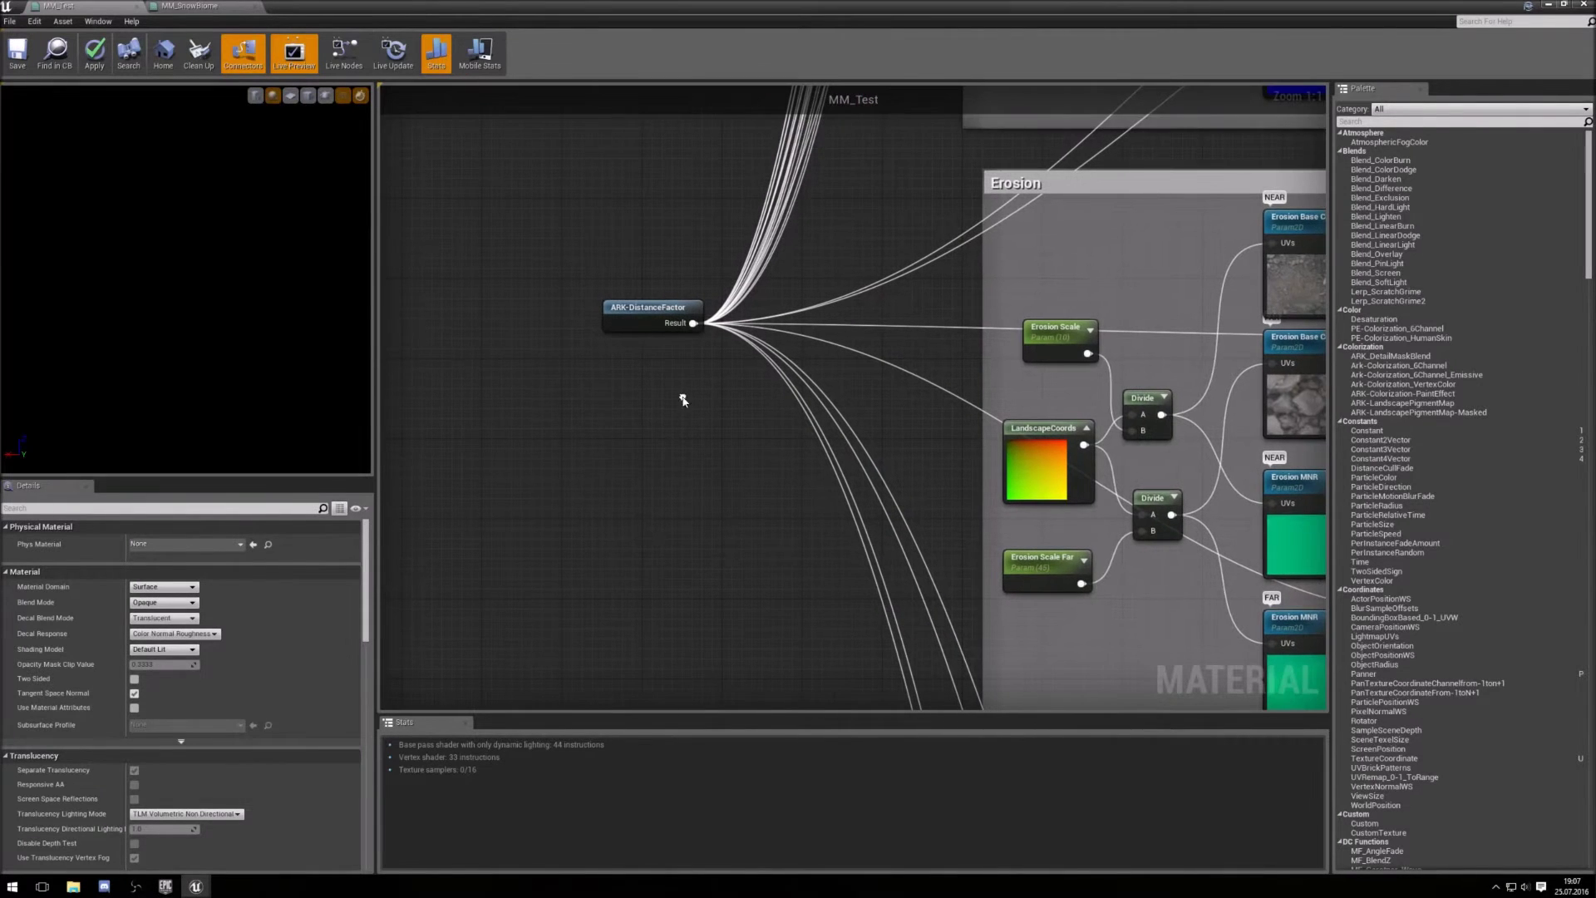
click(638, 317)
scroll(727, 458, down, 12)
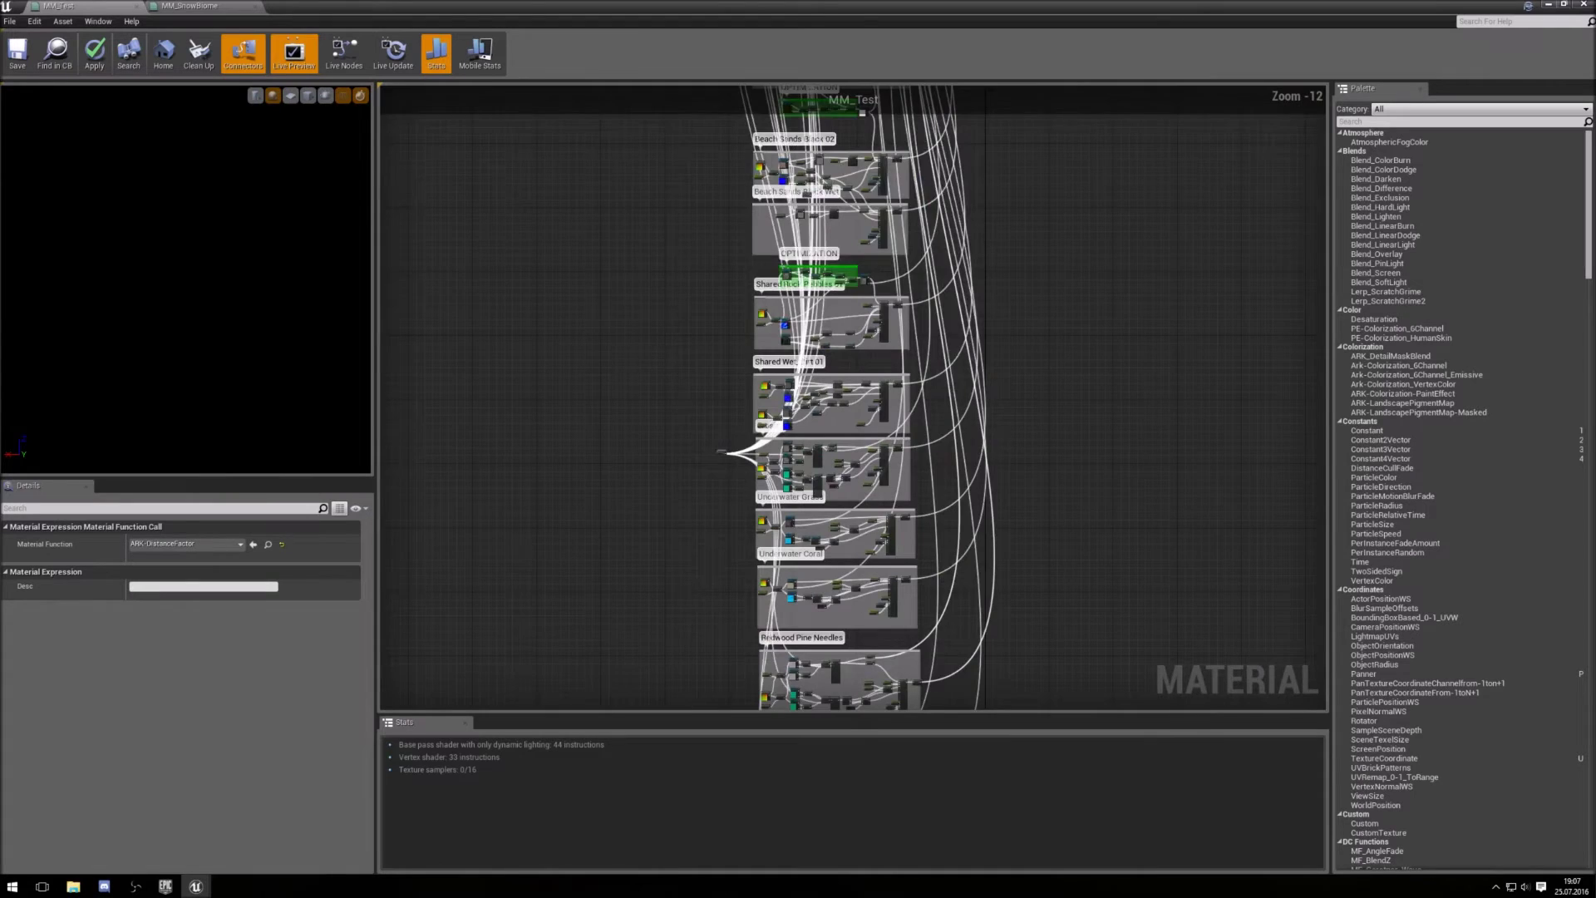
right_drag(703, 512, 699, 230)
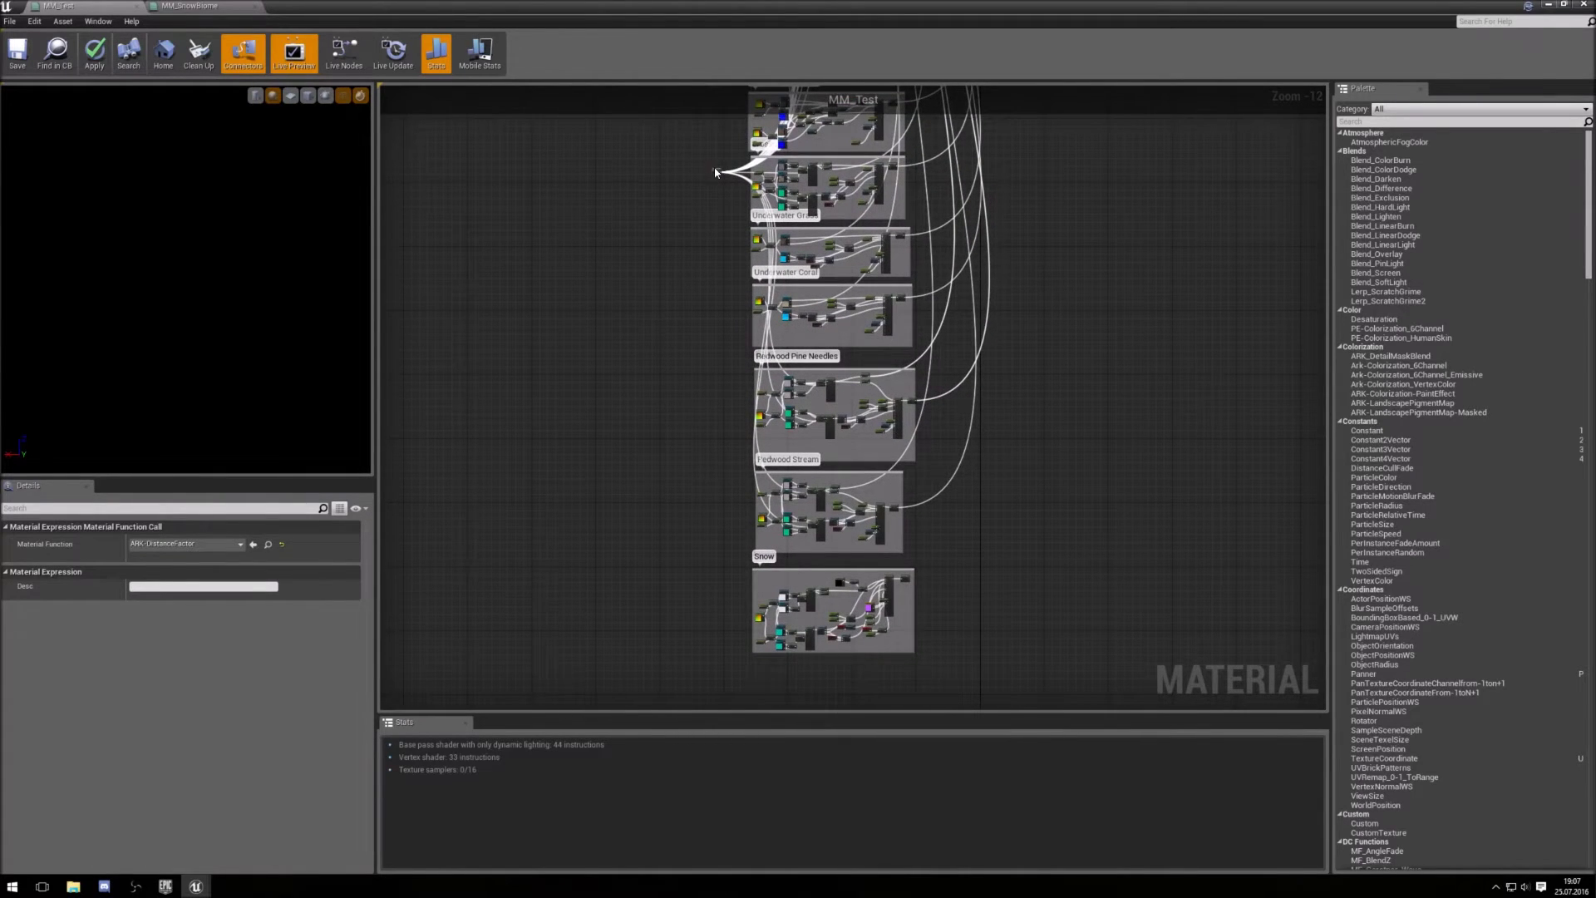
drag(715, 172, 688, 586)
right_drag(727, 701, 686, 517)
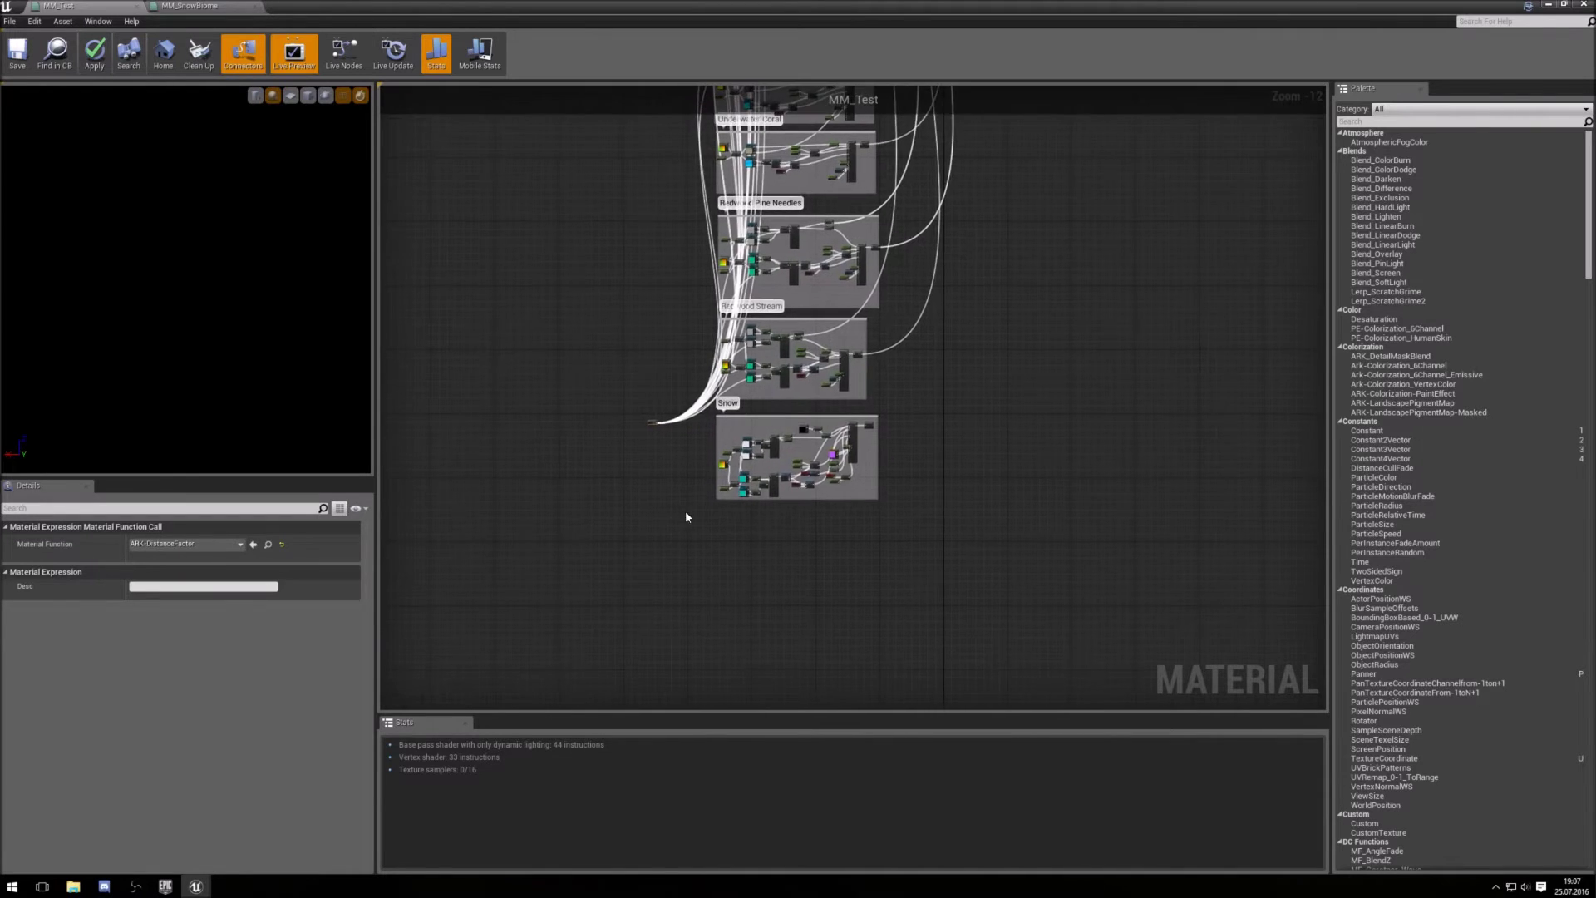
scroll(685, 516, up, 4)
right_drag(705, 420, 642, 427)
scroll(640, 462, up, 4)
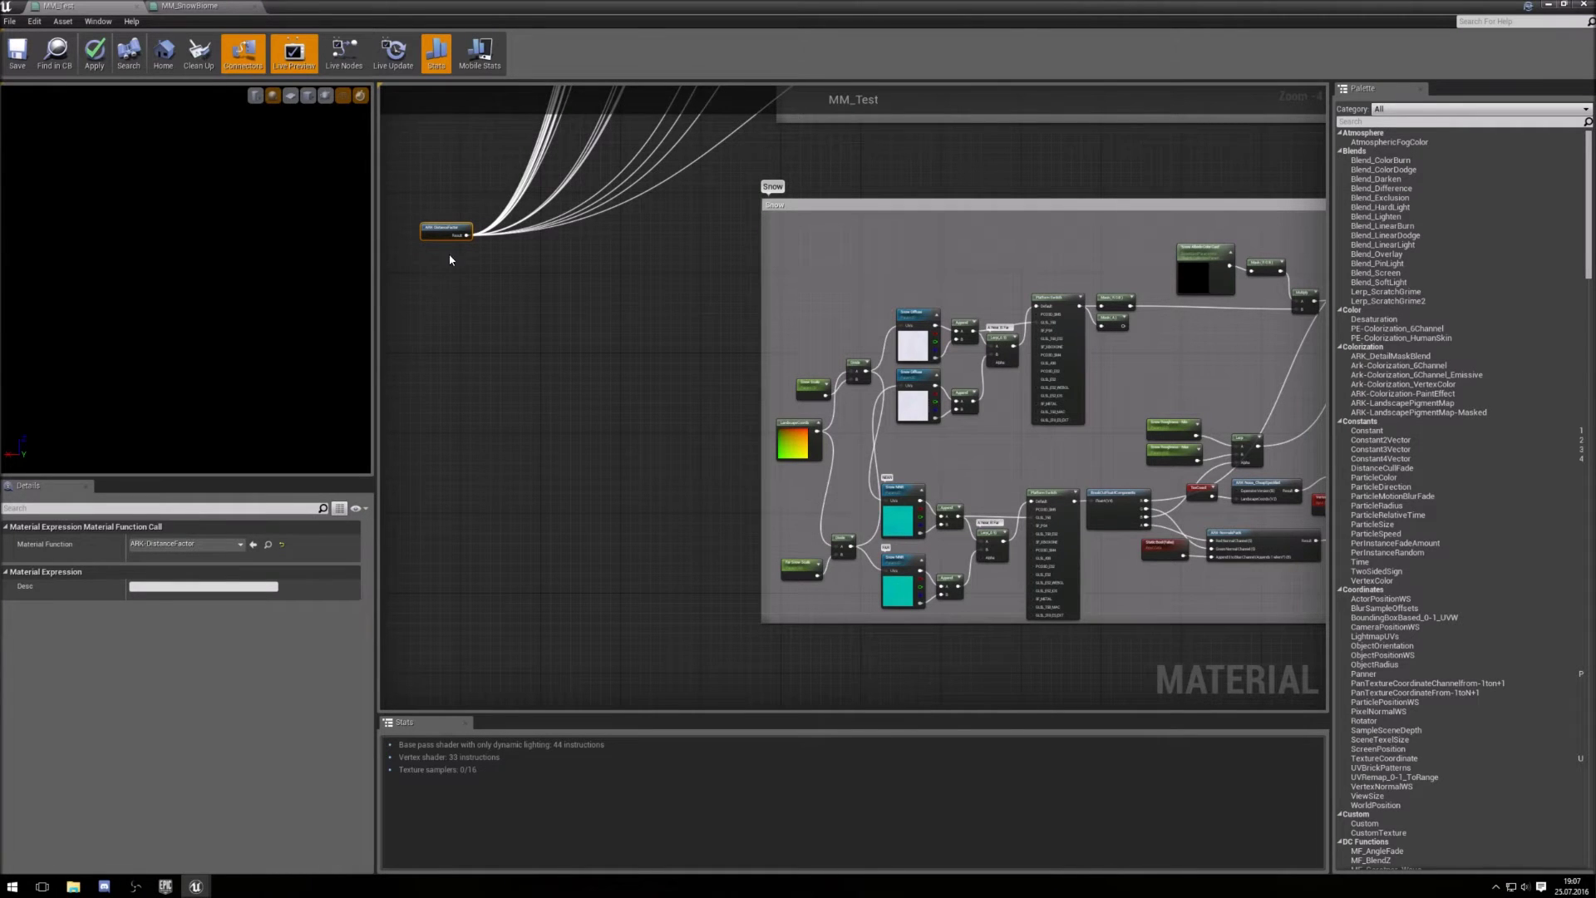
drag(451, 235, 551, 340)
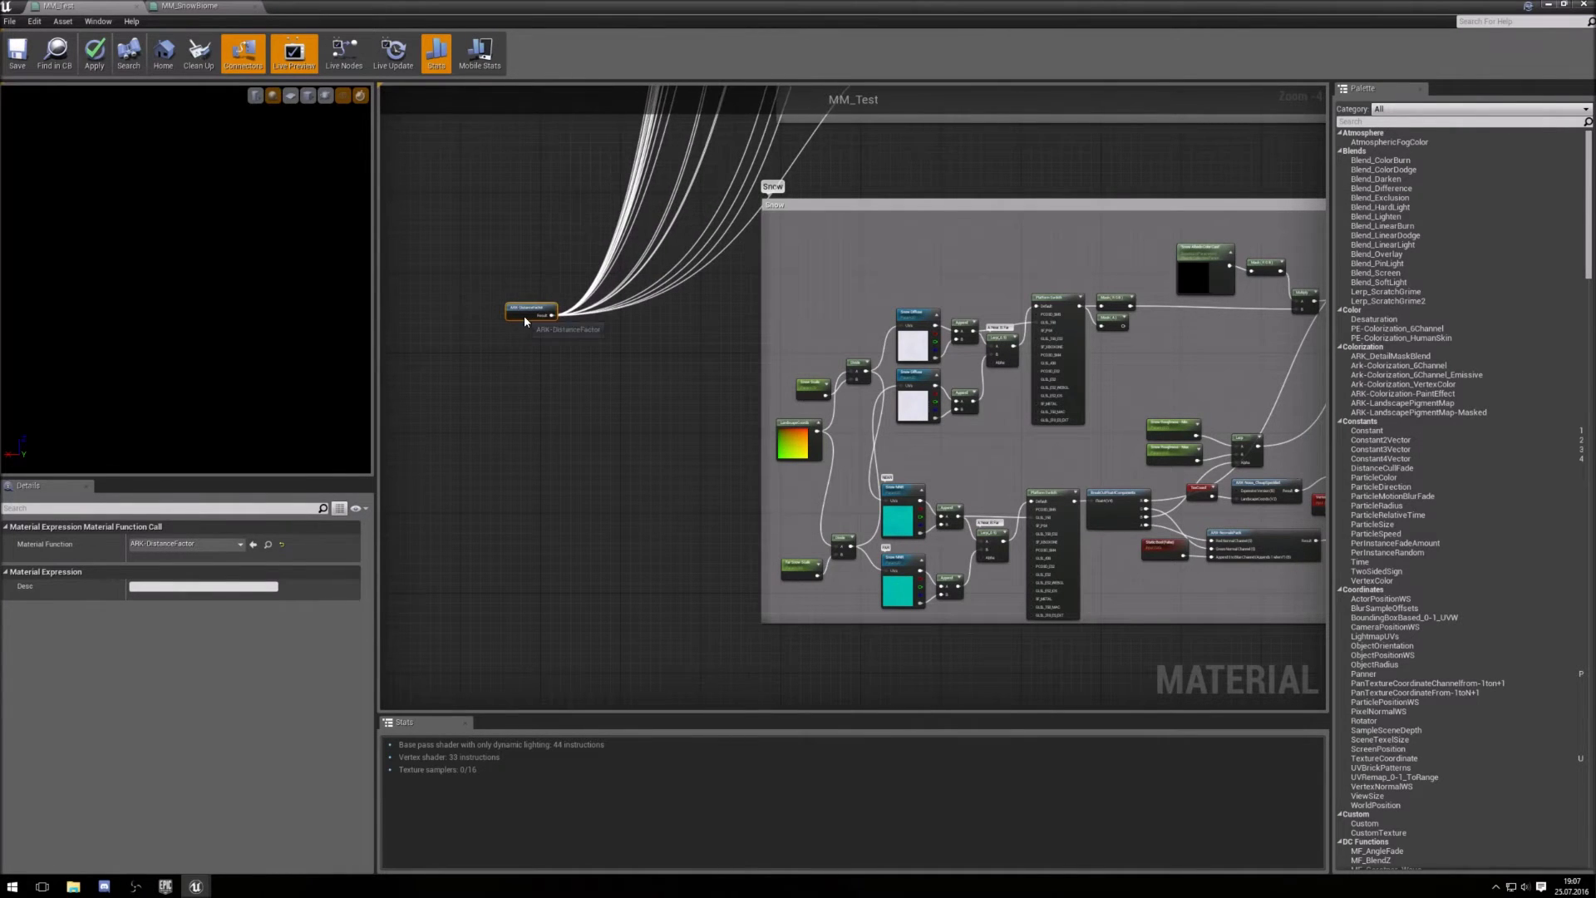
click(580, 391)
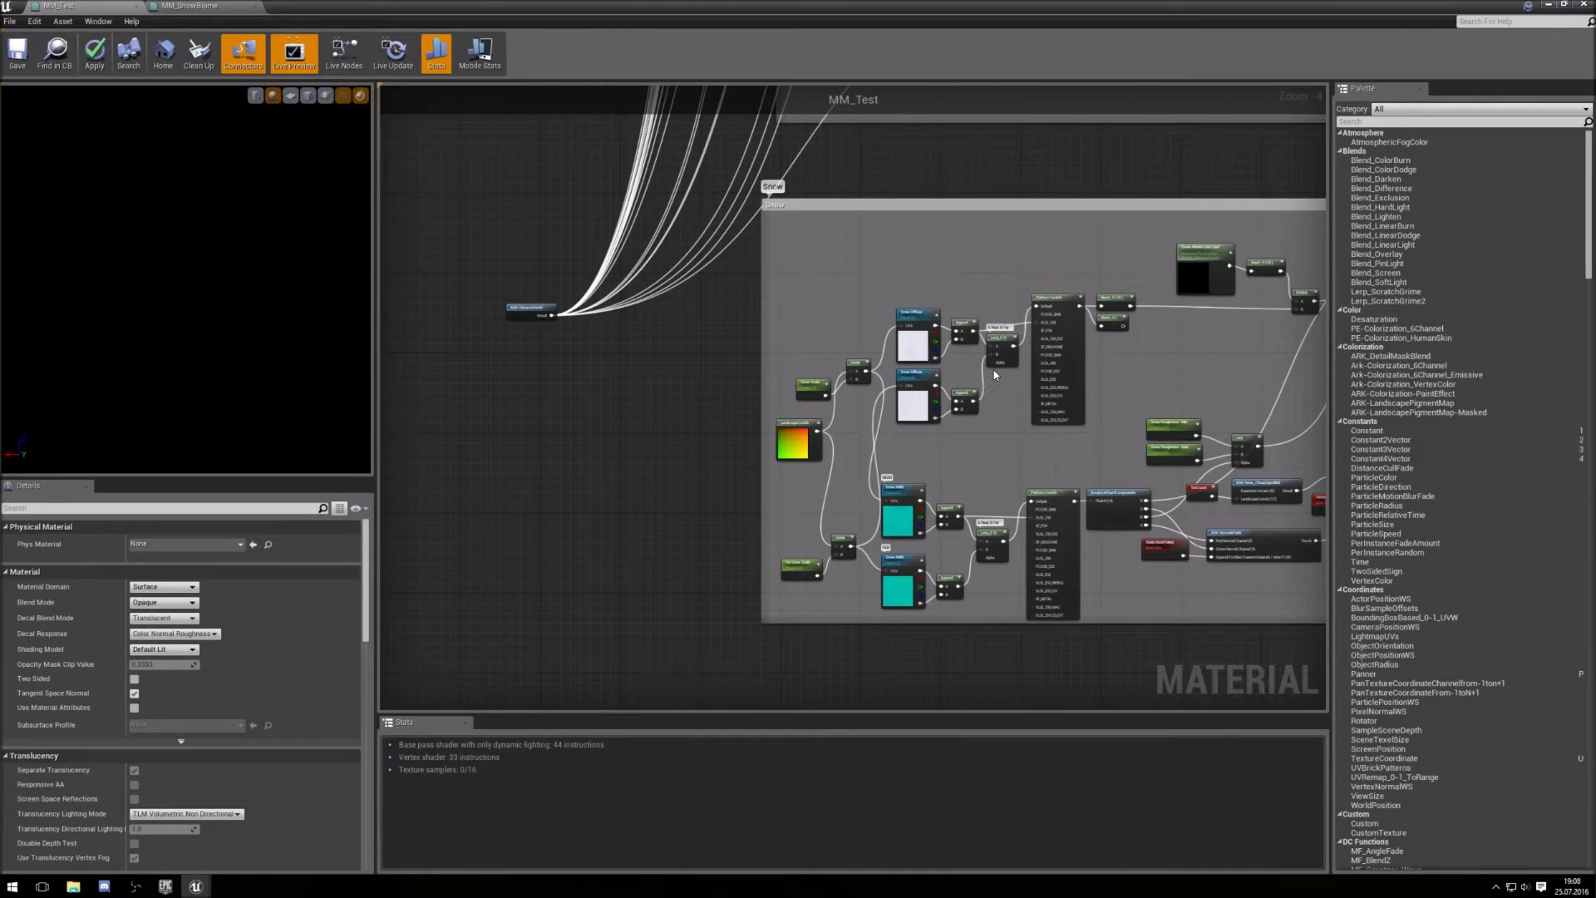
Connect the ARK-DistanceFactor output to two nodes in the Snow group
scroll(977, 433, up, 4)
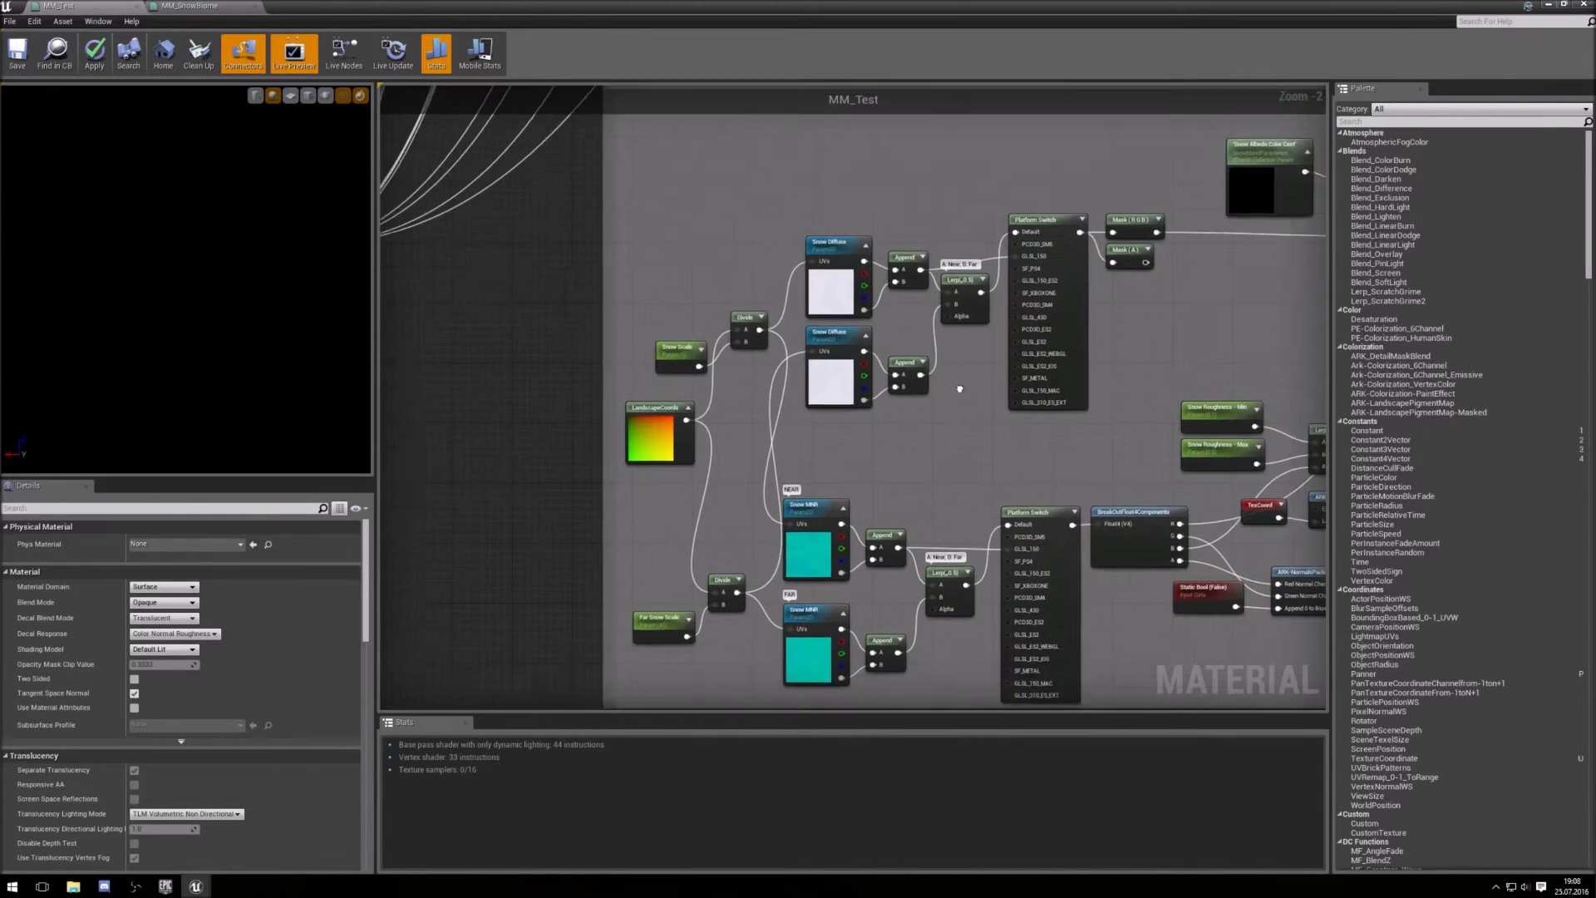
scroll(1039, 357, down, 3)
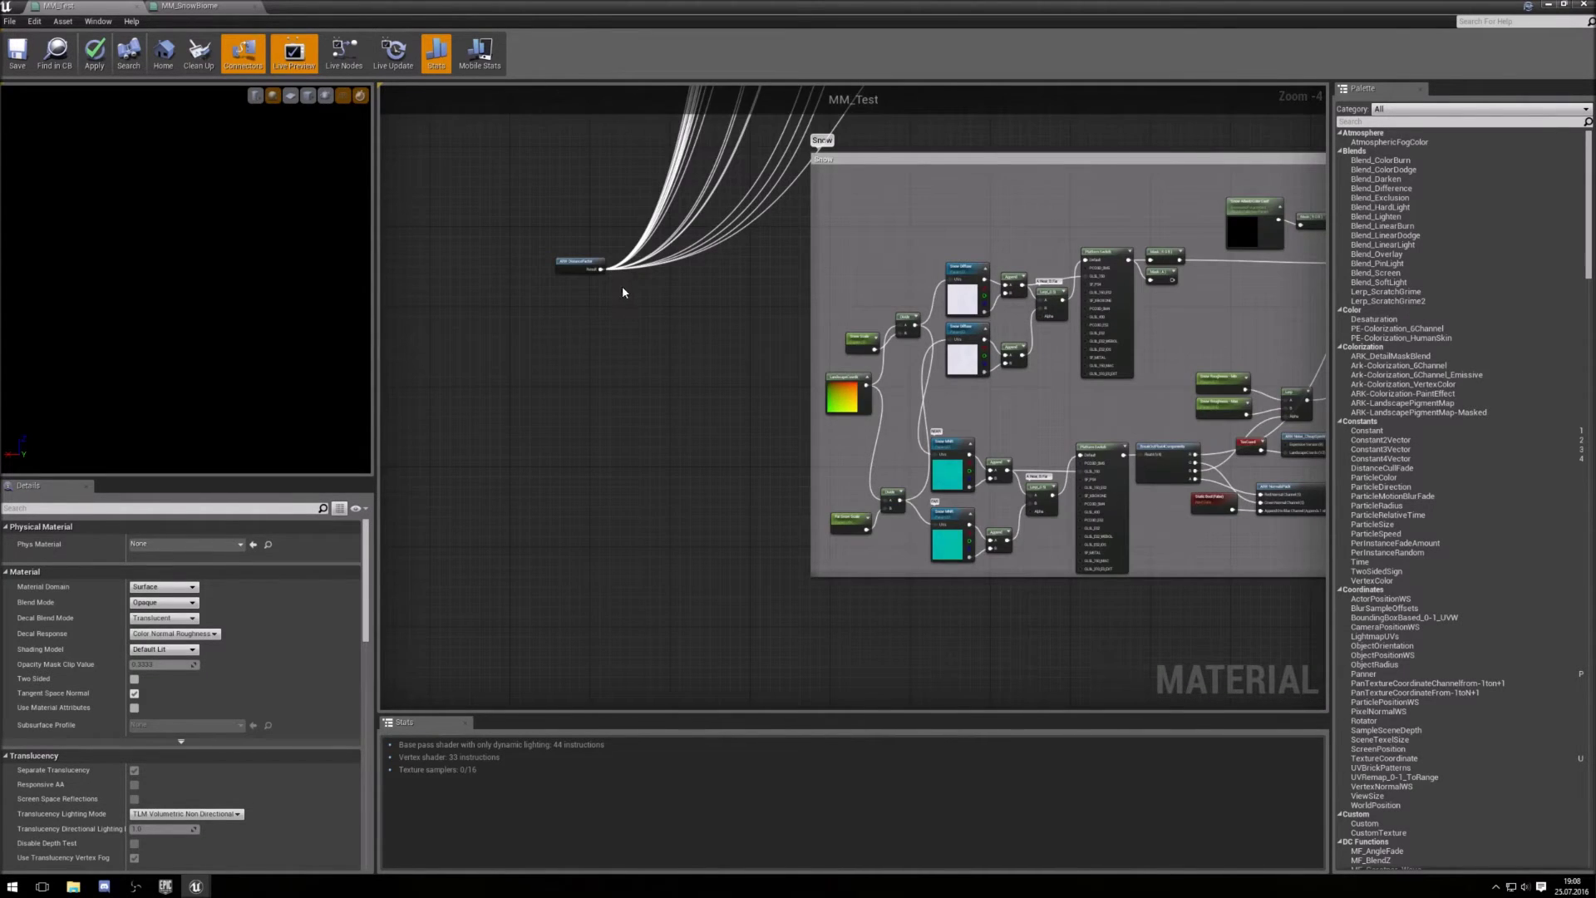
drag(600, 274, 1041, 322)
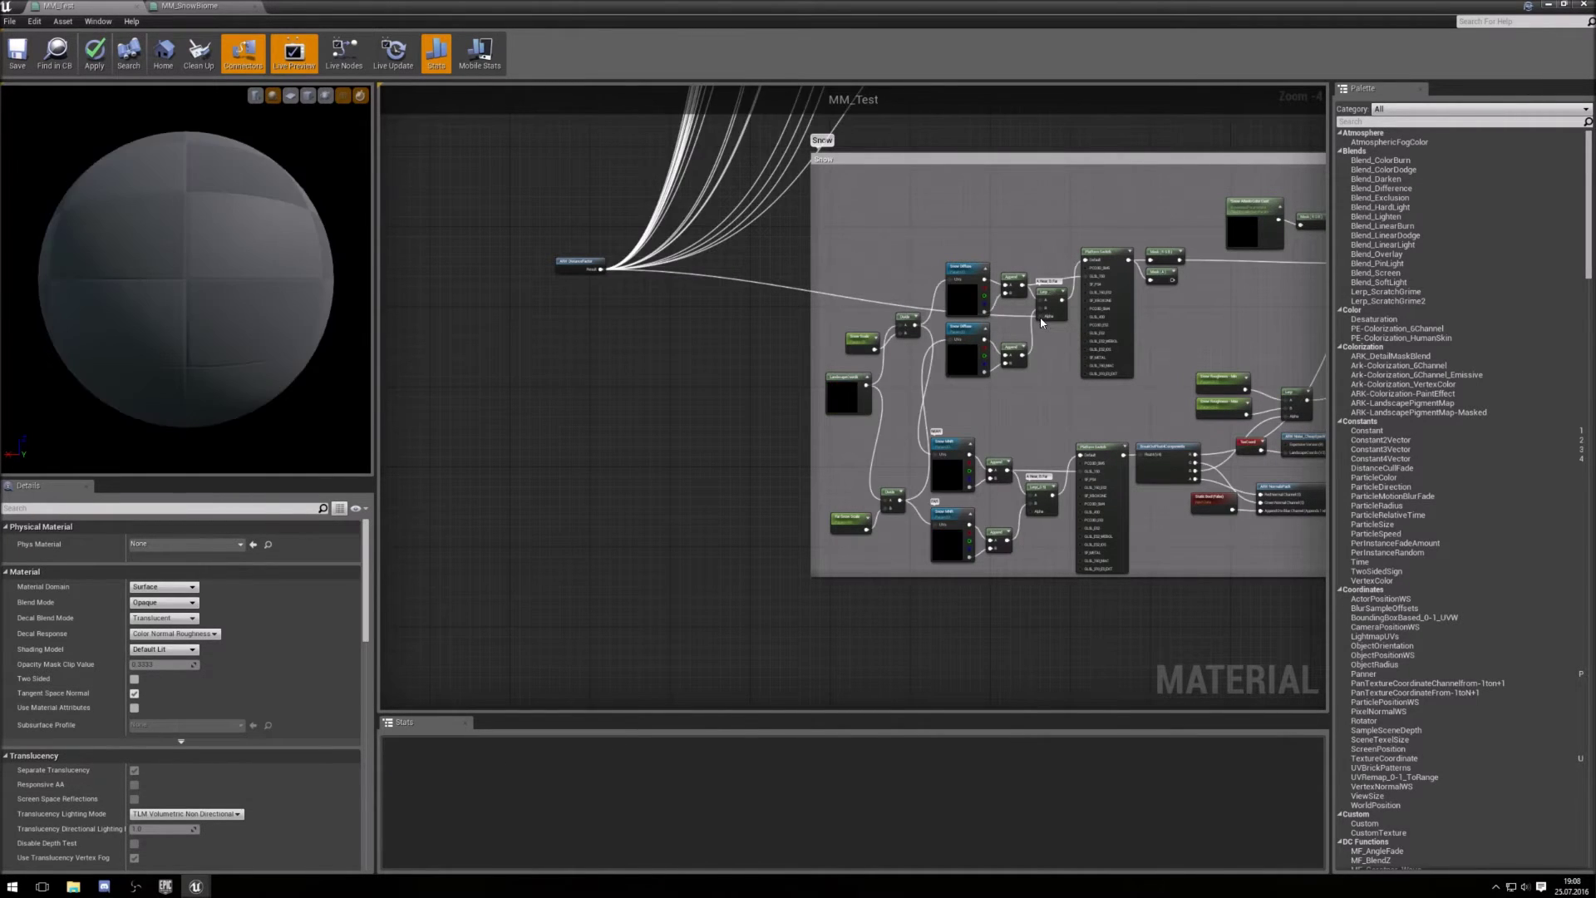
drag(605, 270, 1031, 513)
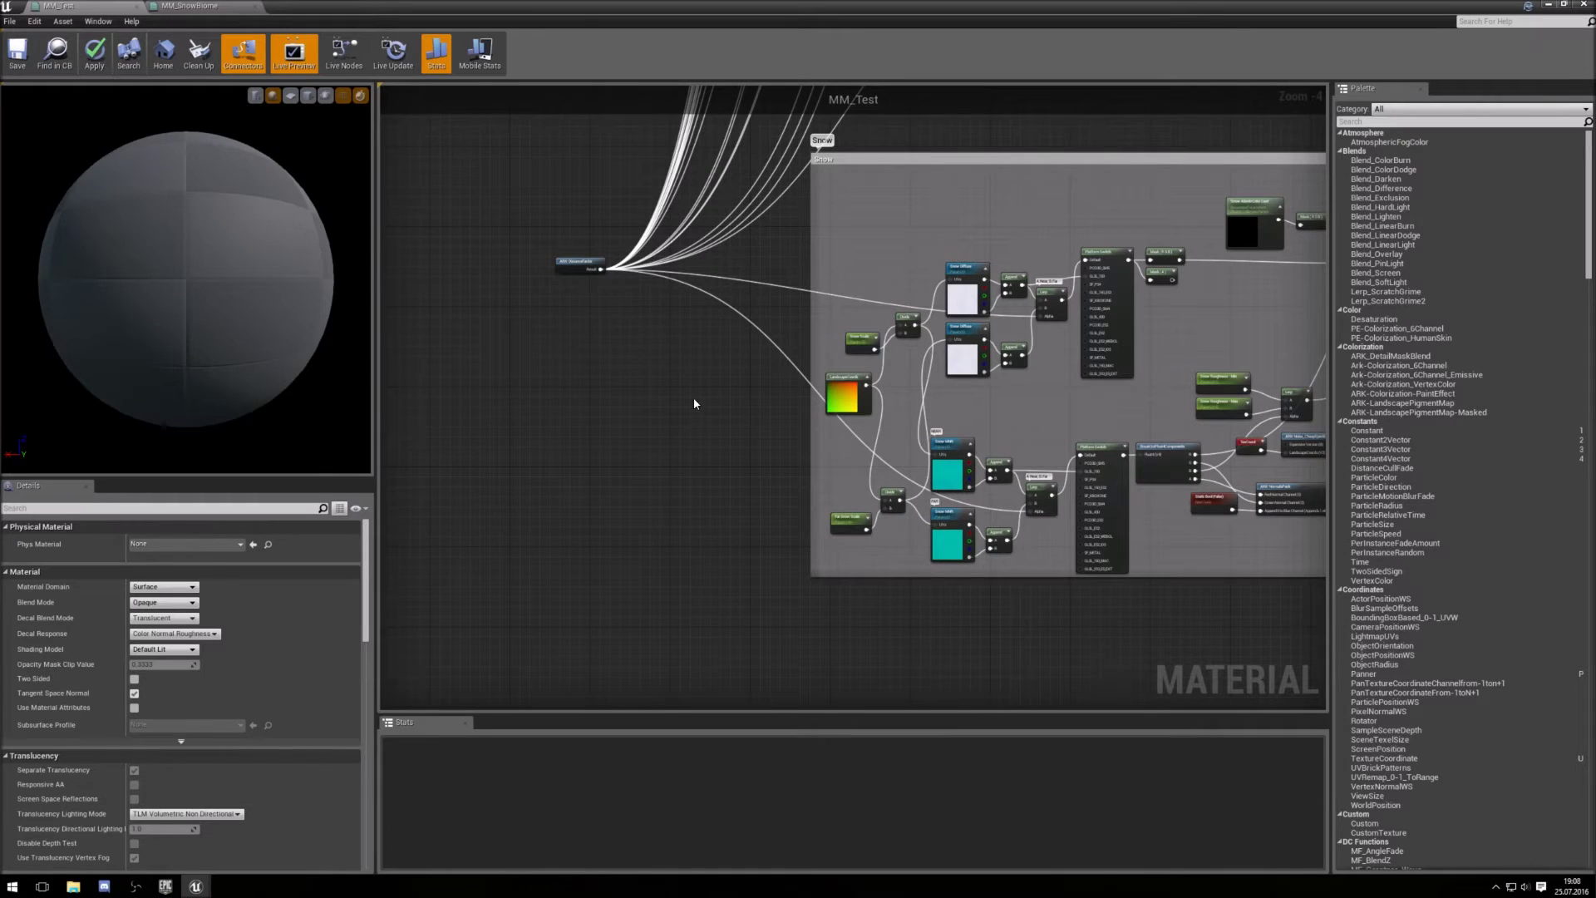
Move the ARK-DistanceFactor node back up beside the top layer comment groups
scroll(1226, 328, down, 8)
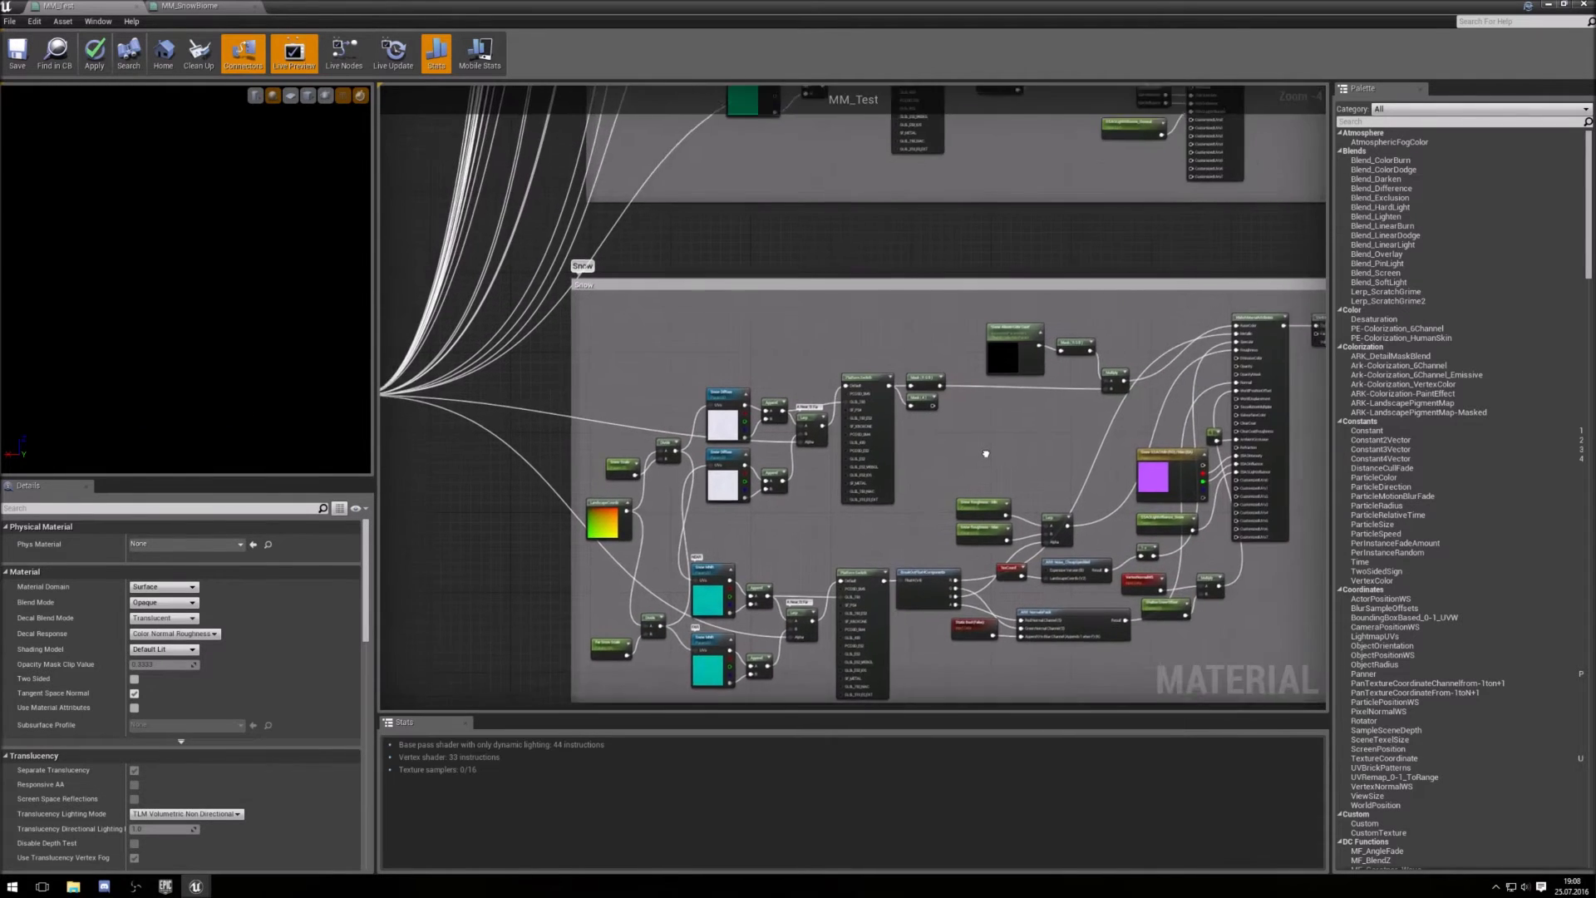
right_drag(722, 328, 741, 690)
click(710, 645)
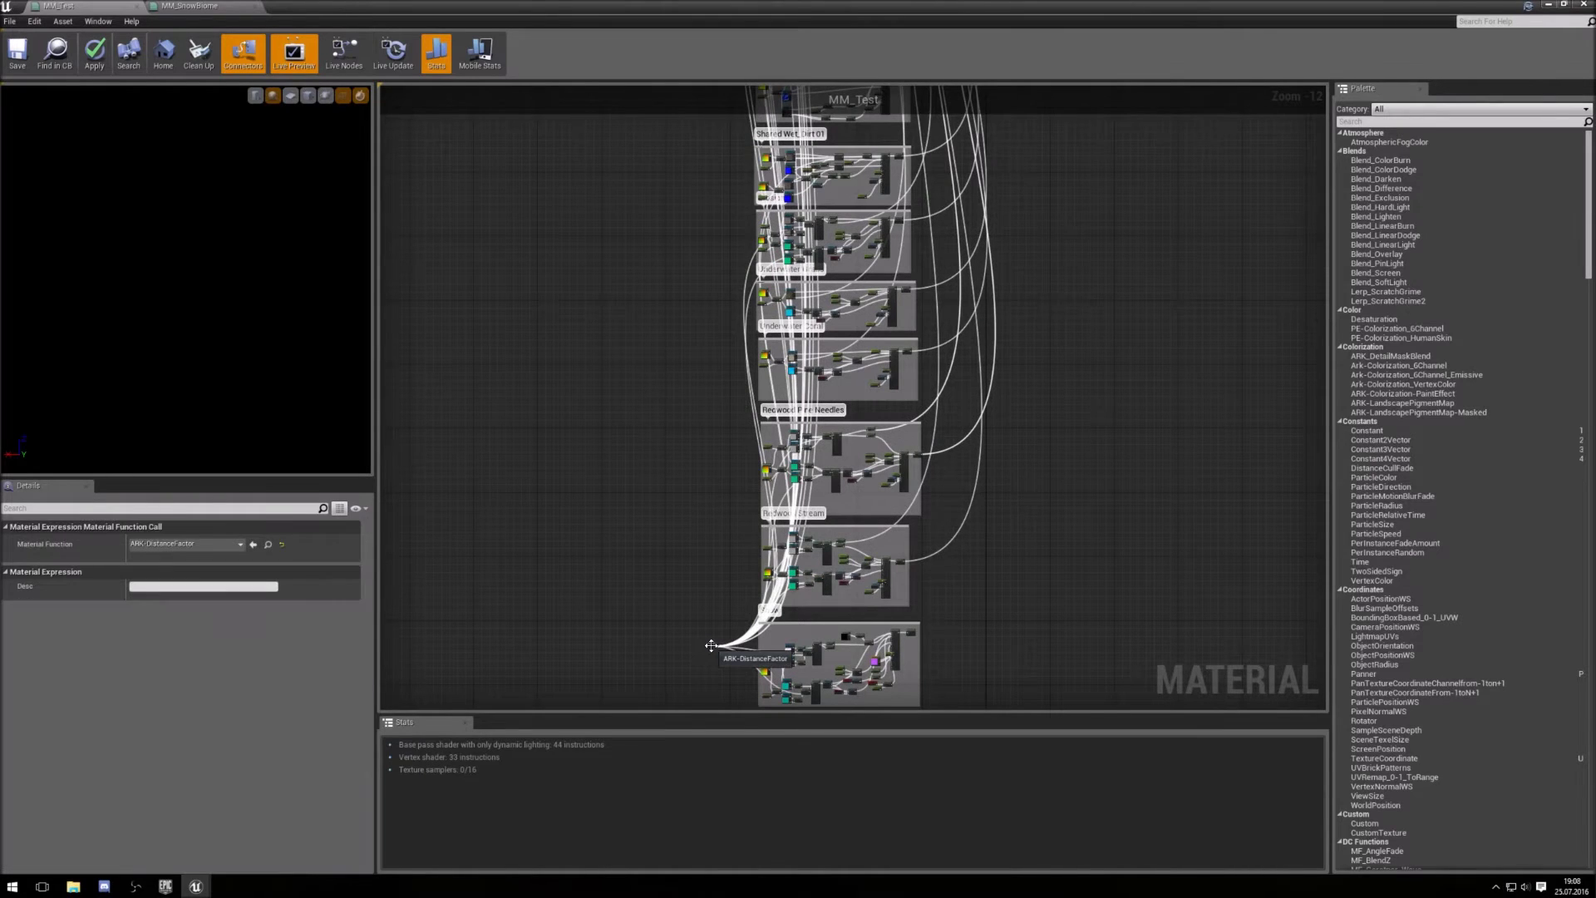
drag(711, 645, 630, 192)
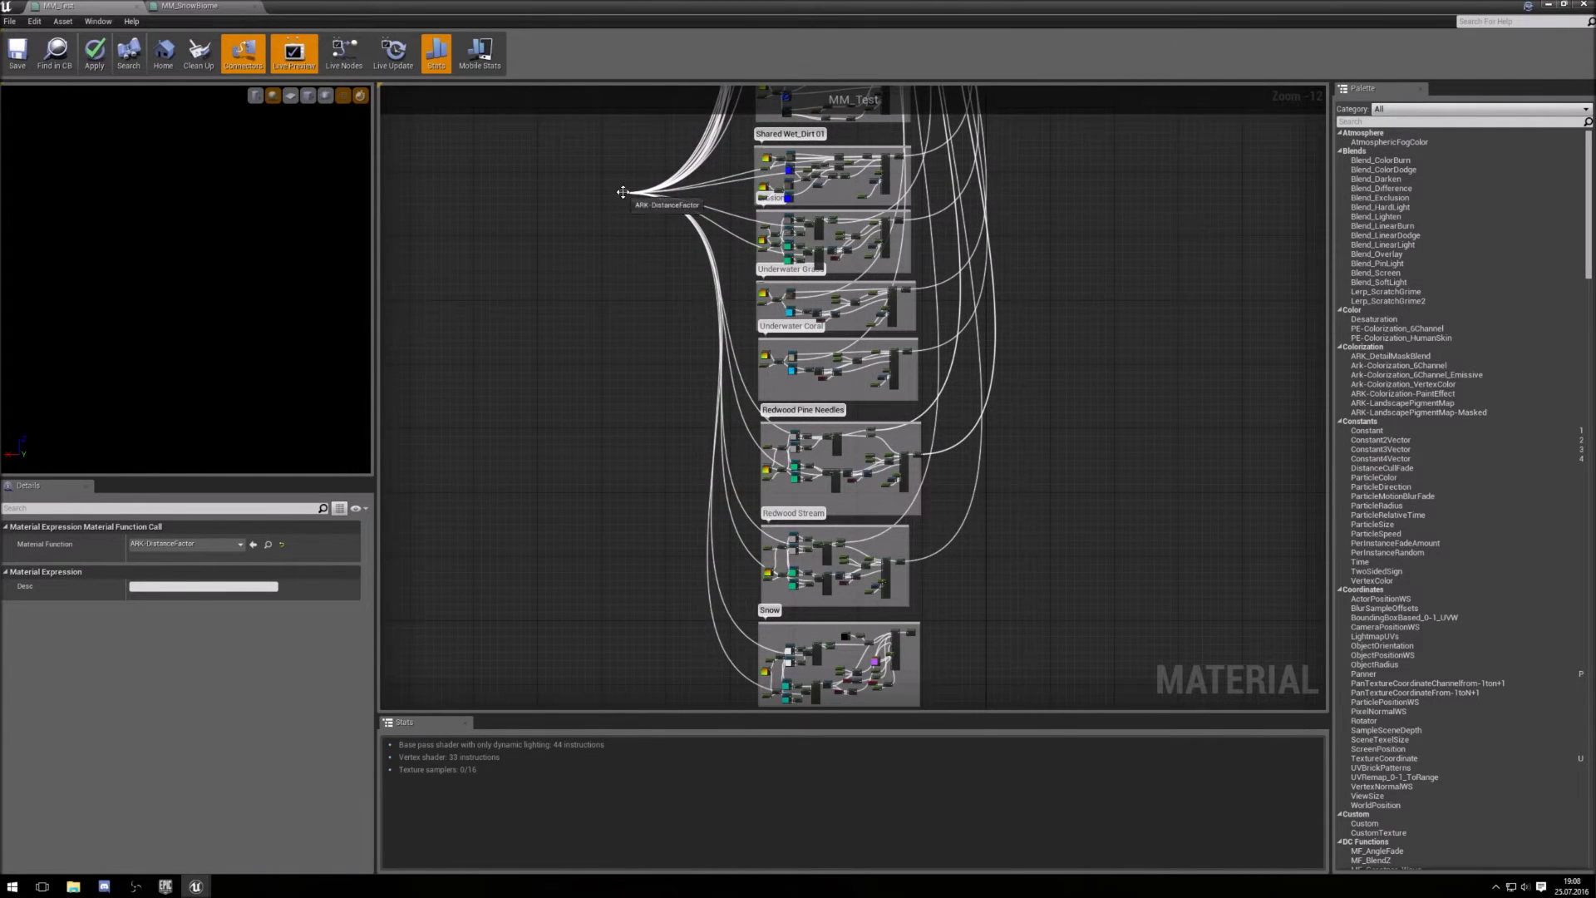
right_drag(1104, 267, 906, 626)
scroll(837, 360, up, 7)
Select the Layer Blend node and add a new element to its Layers list
right_drag(837, 360, 991, 545)
scroll(990, 545, up, 1)
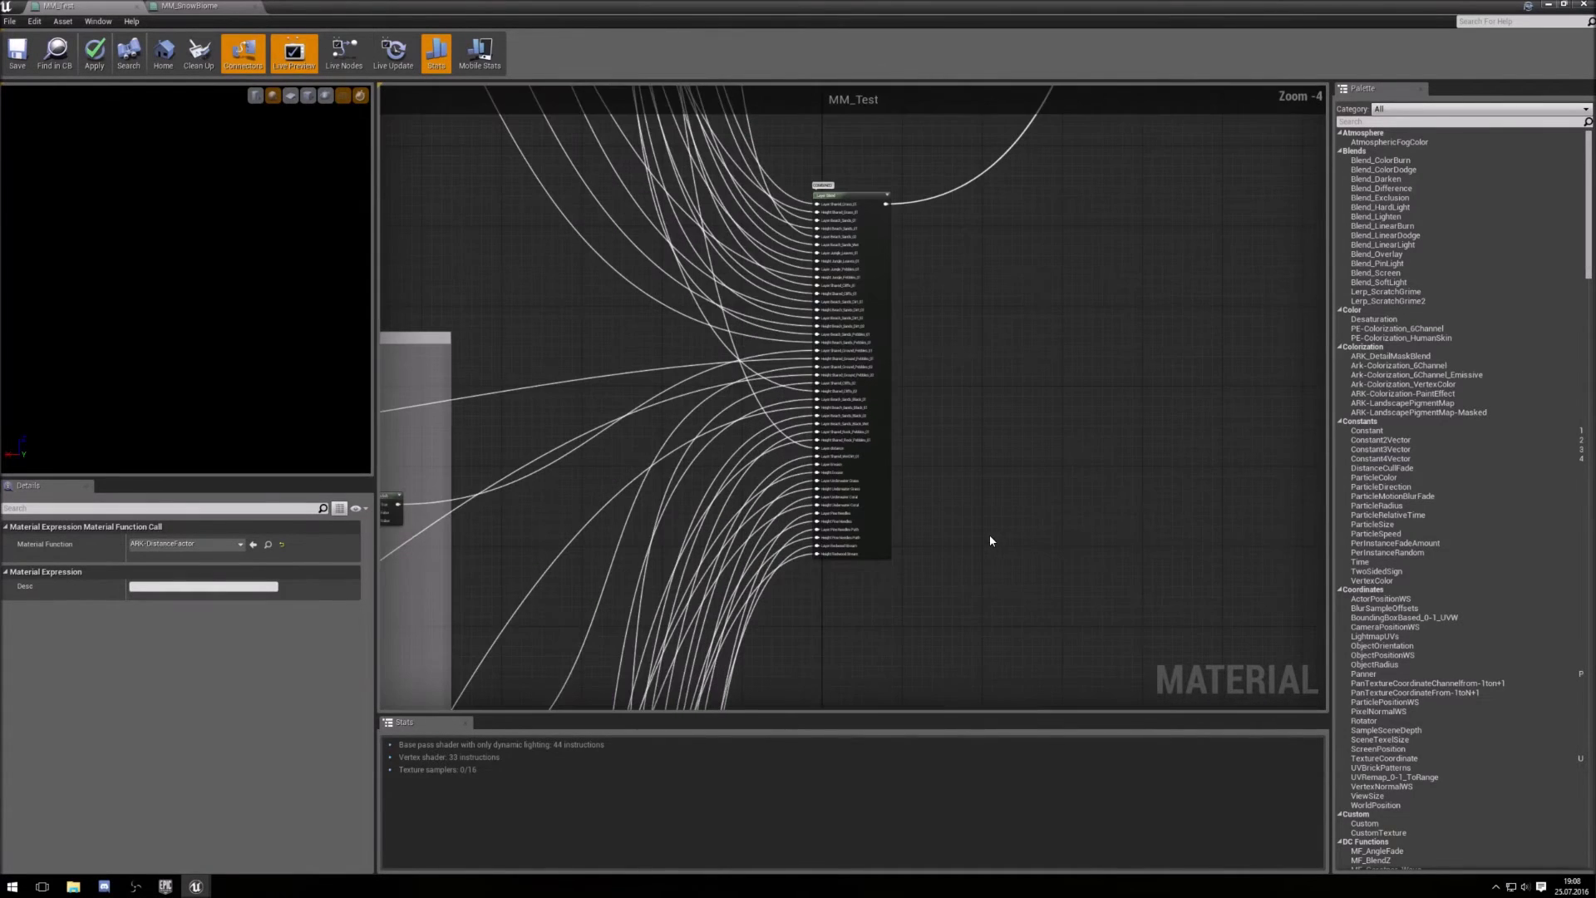
click(879, 397)
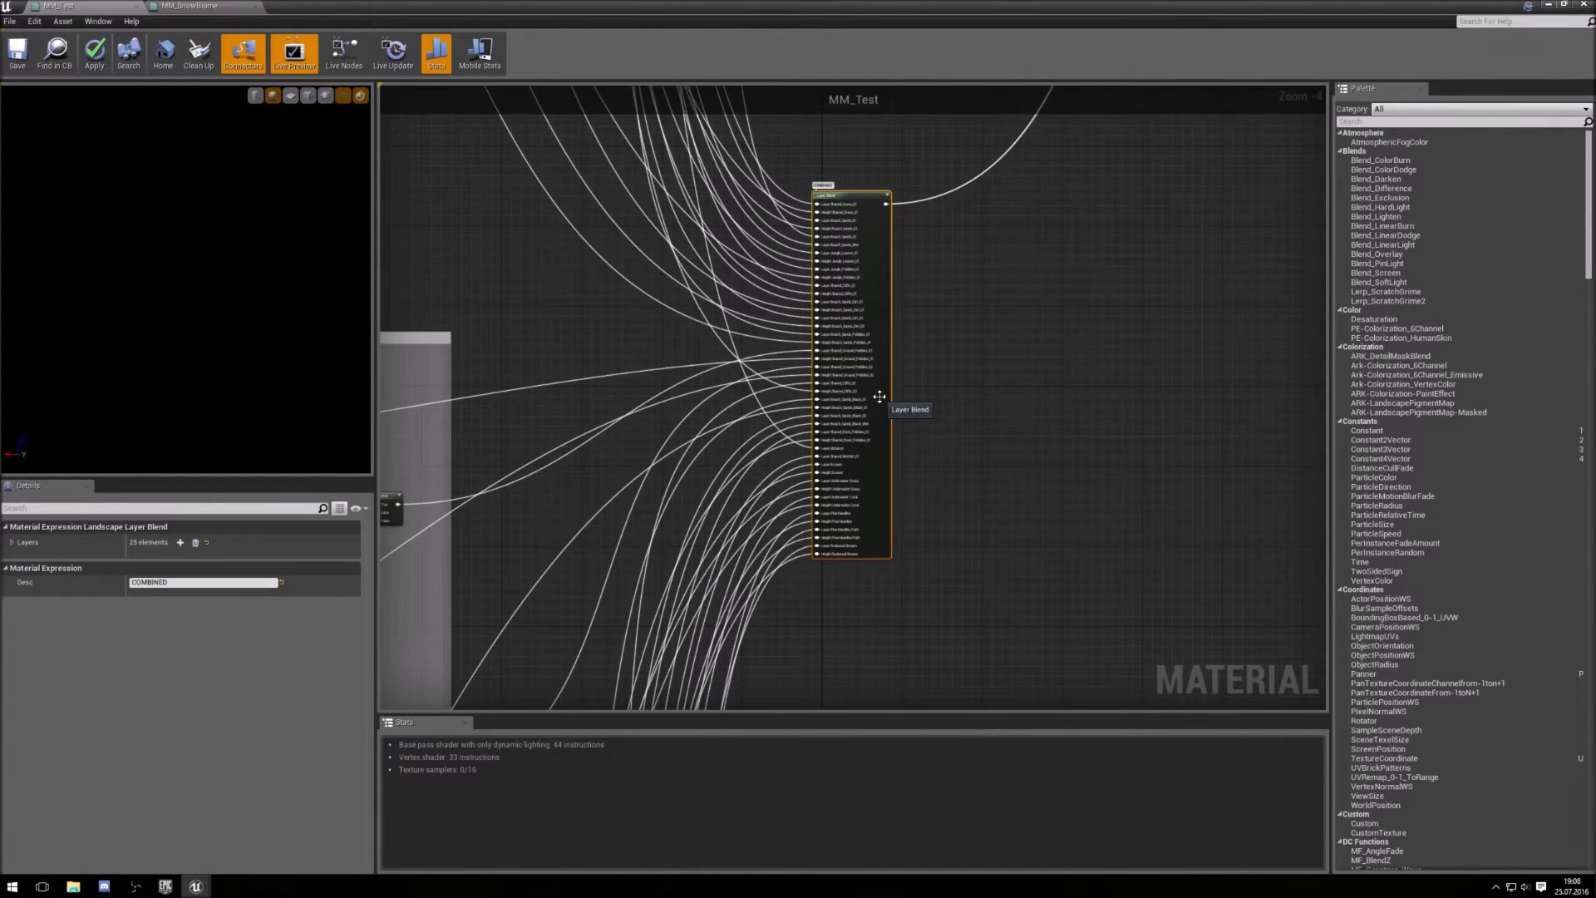
click(12, 543)
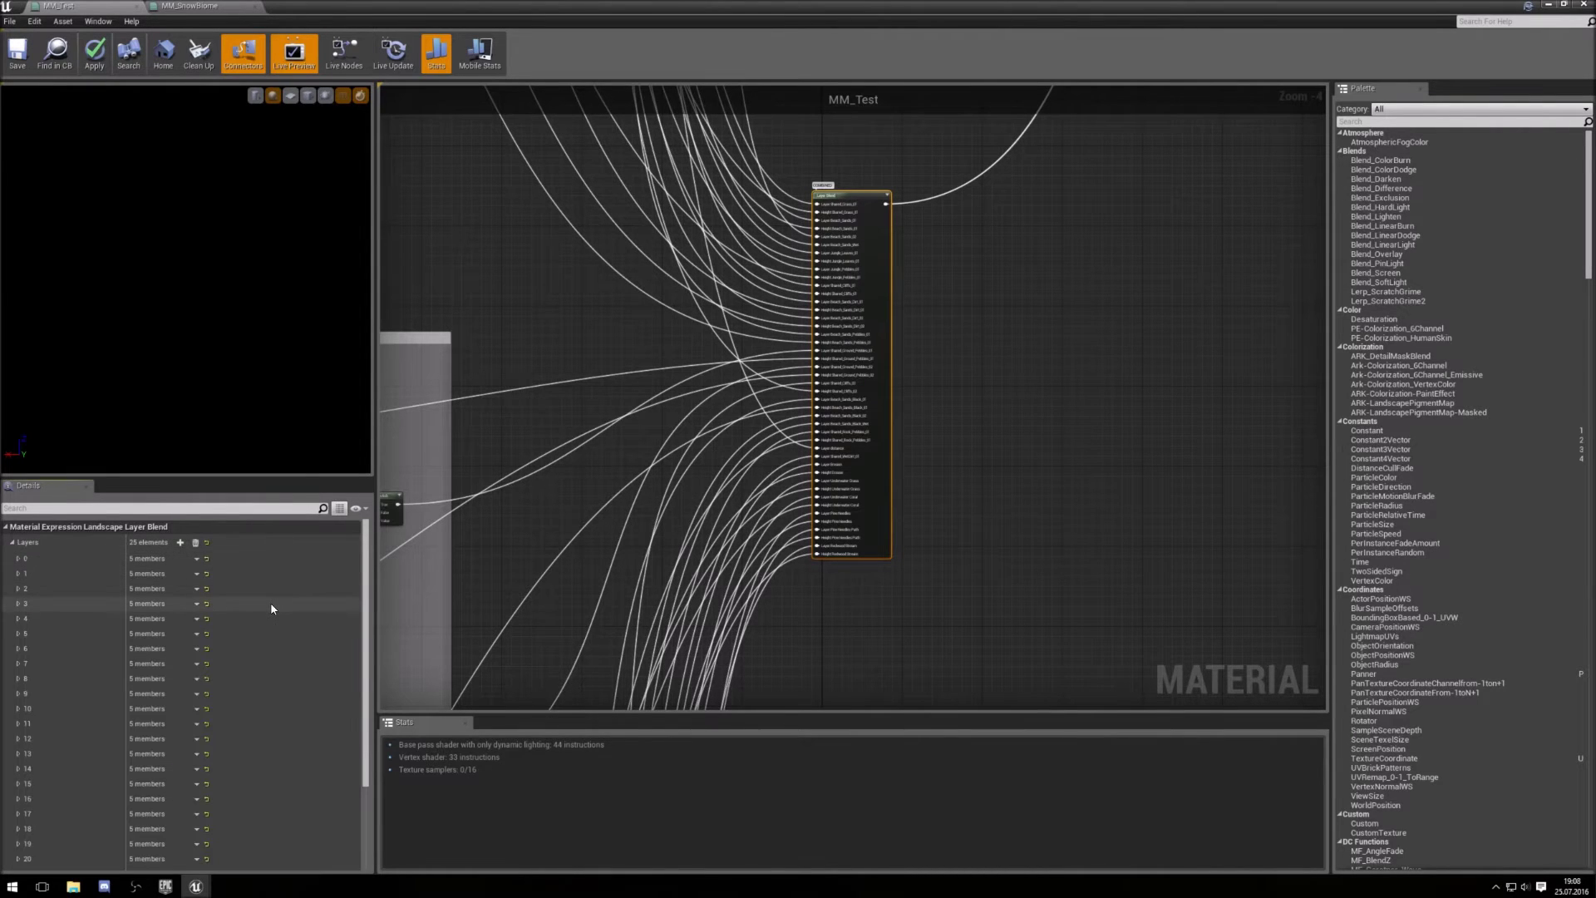
click(180, 545)
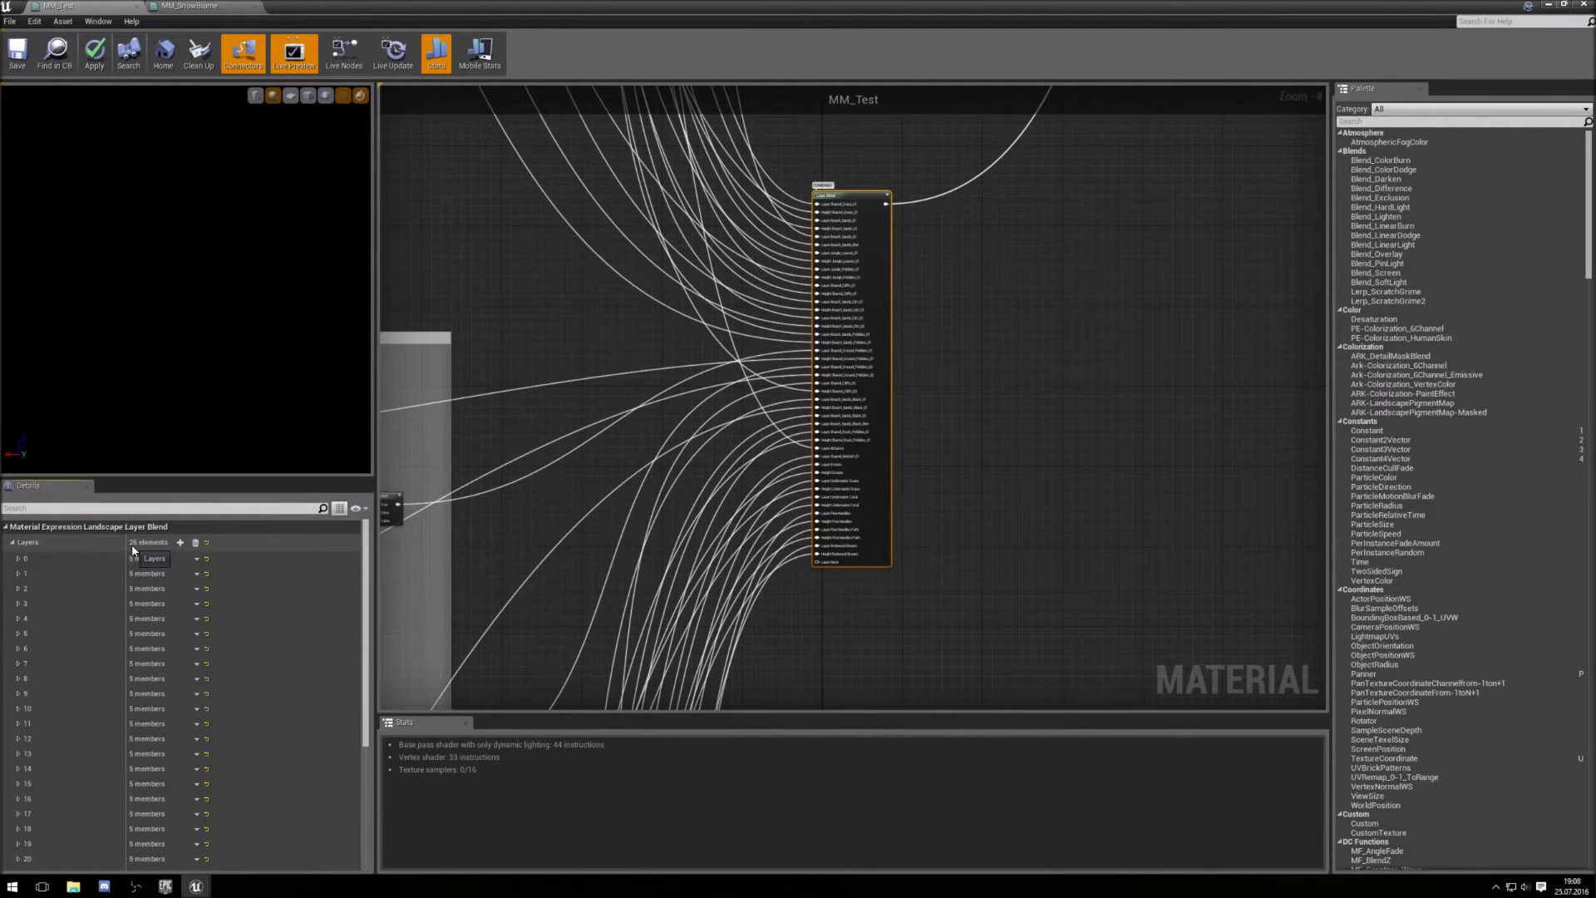
Name the new layer element Snow and set its Blend Type to LB Height Blend
scroll(261, 586, down, 5)
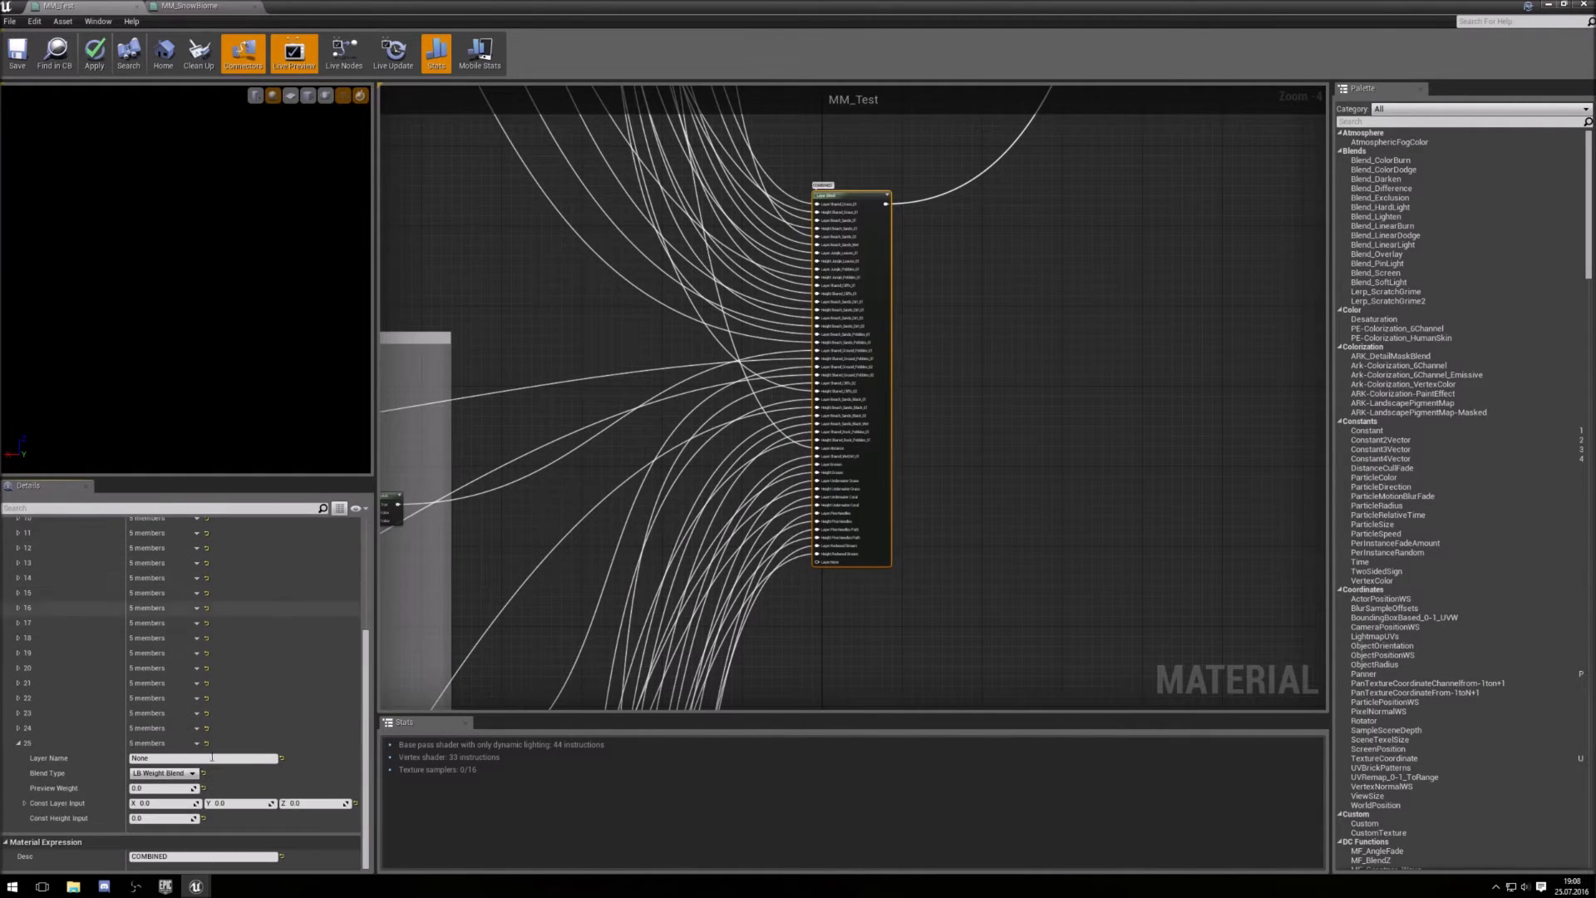
click(212, 757)
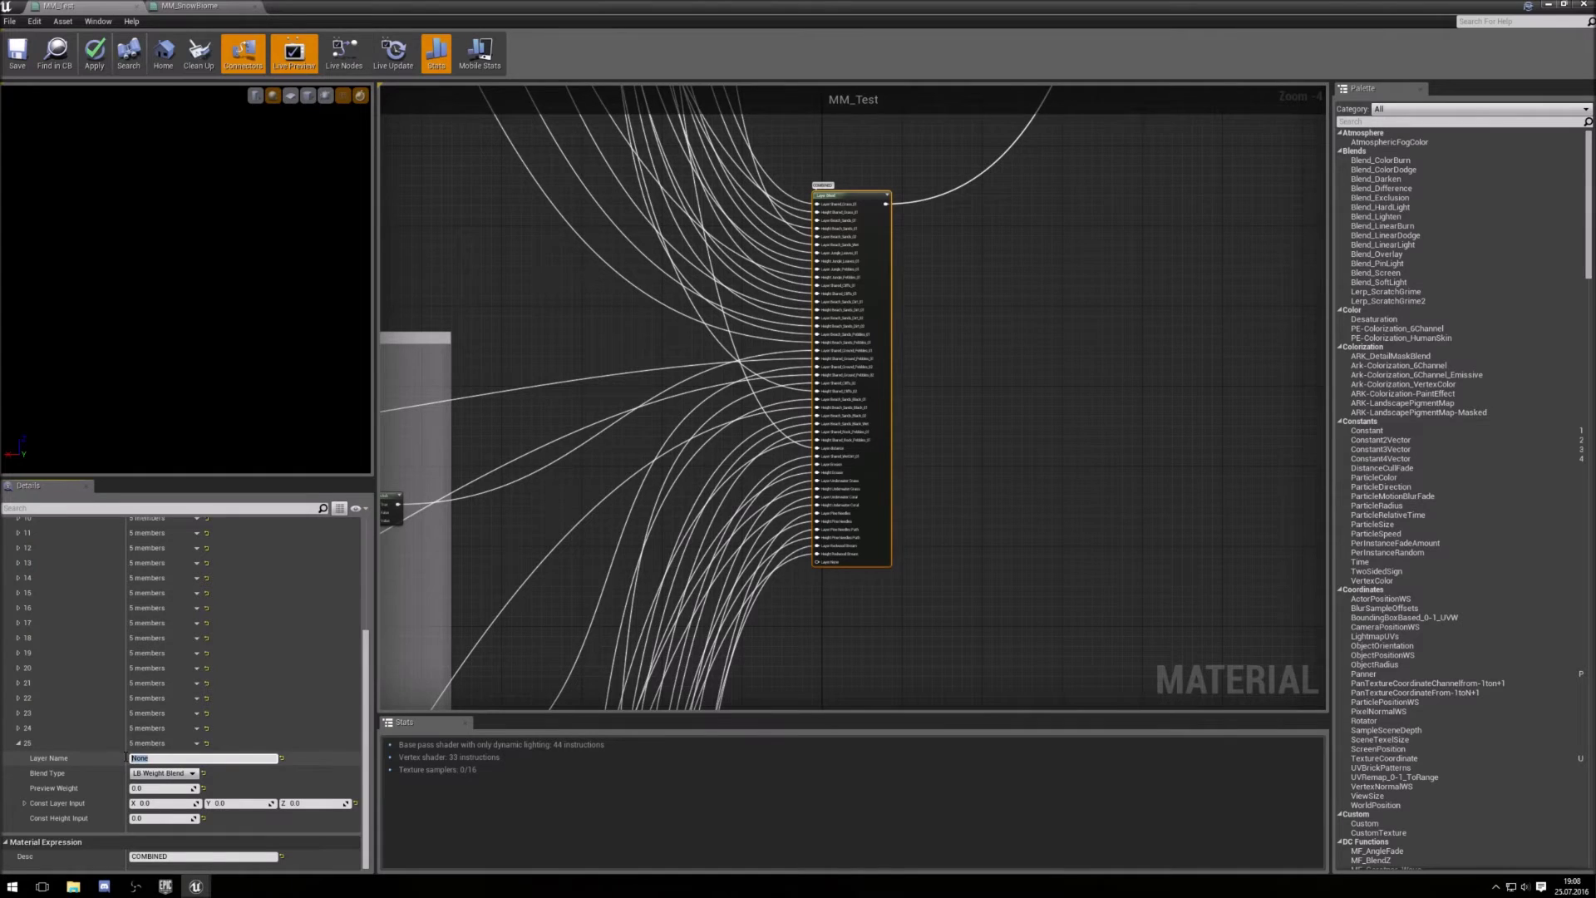
text(Snow)
click(192, 774)
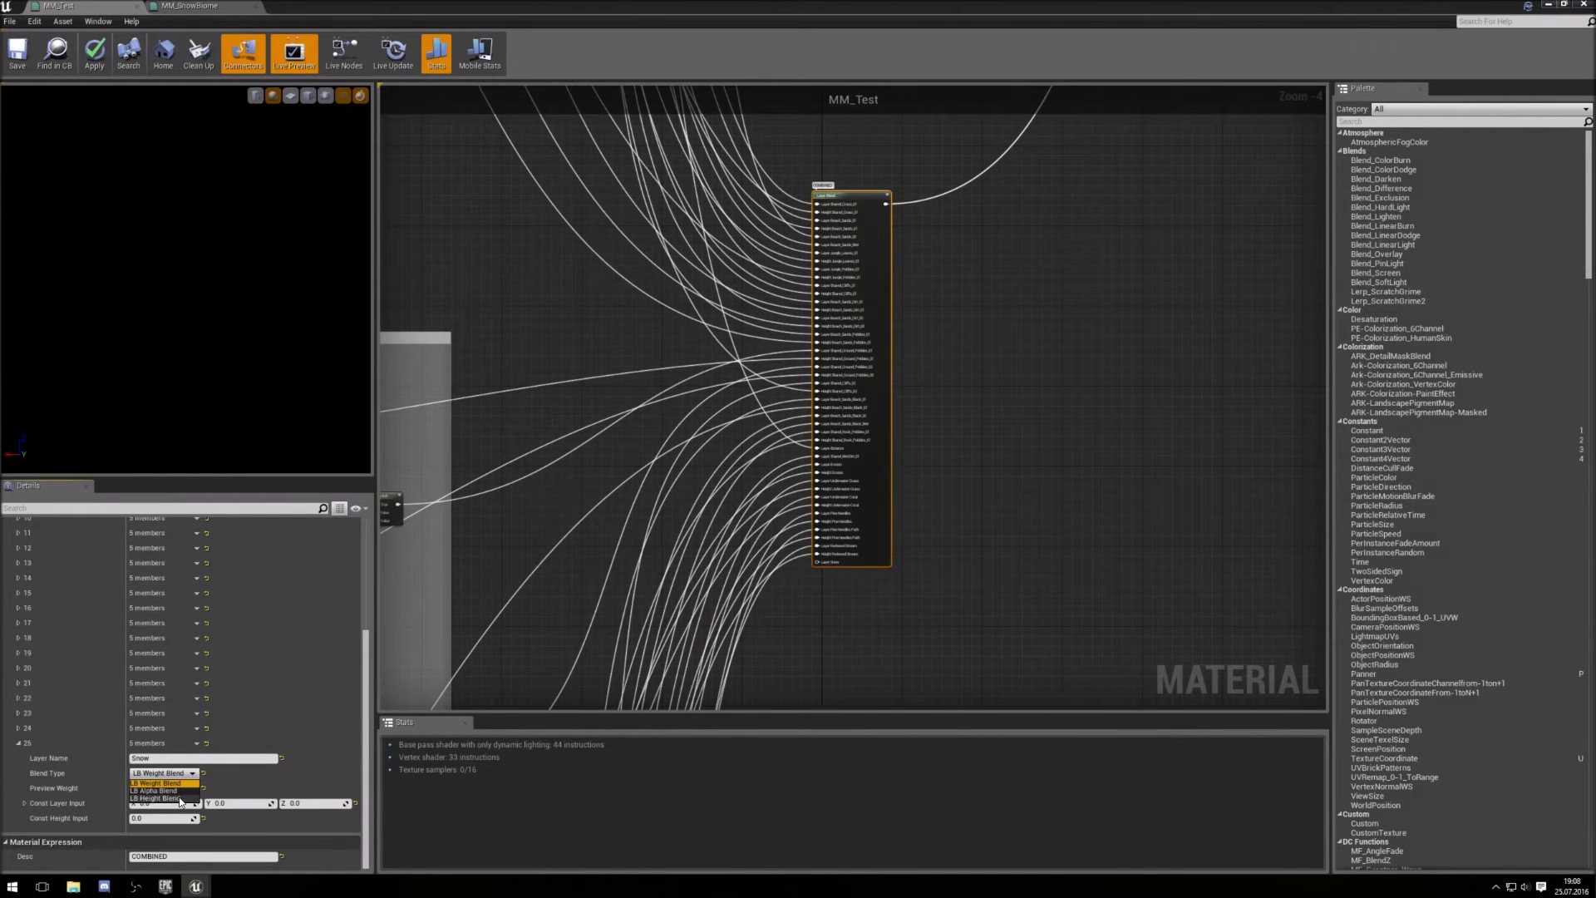
click(180, 798)
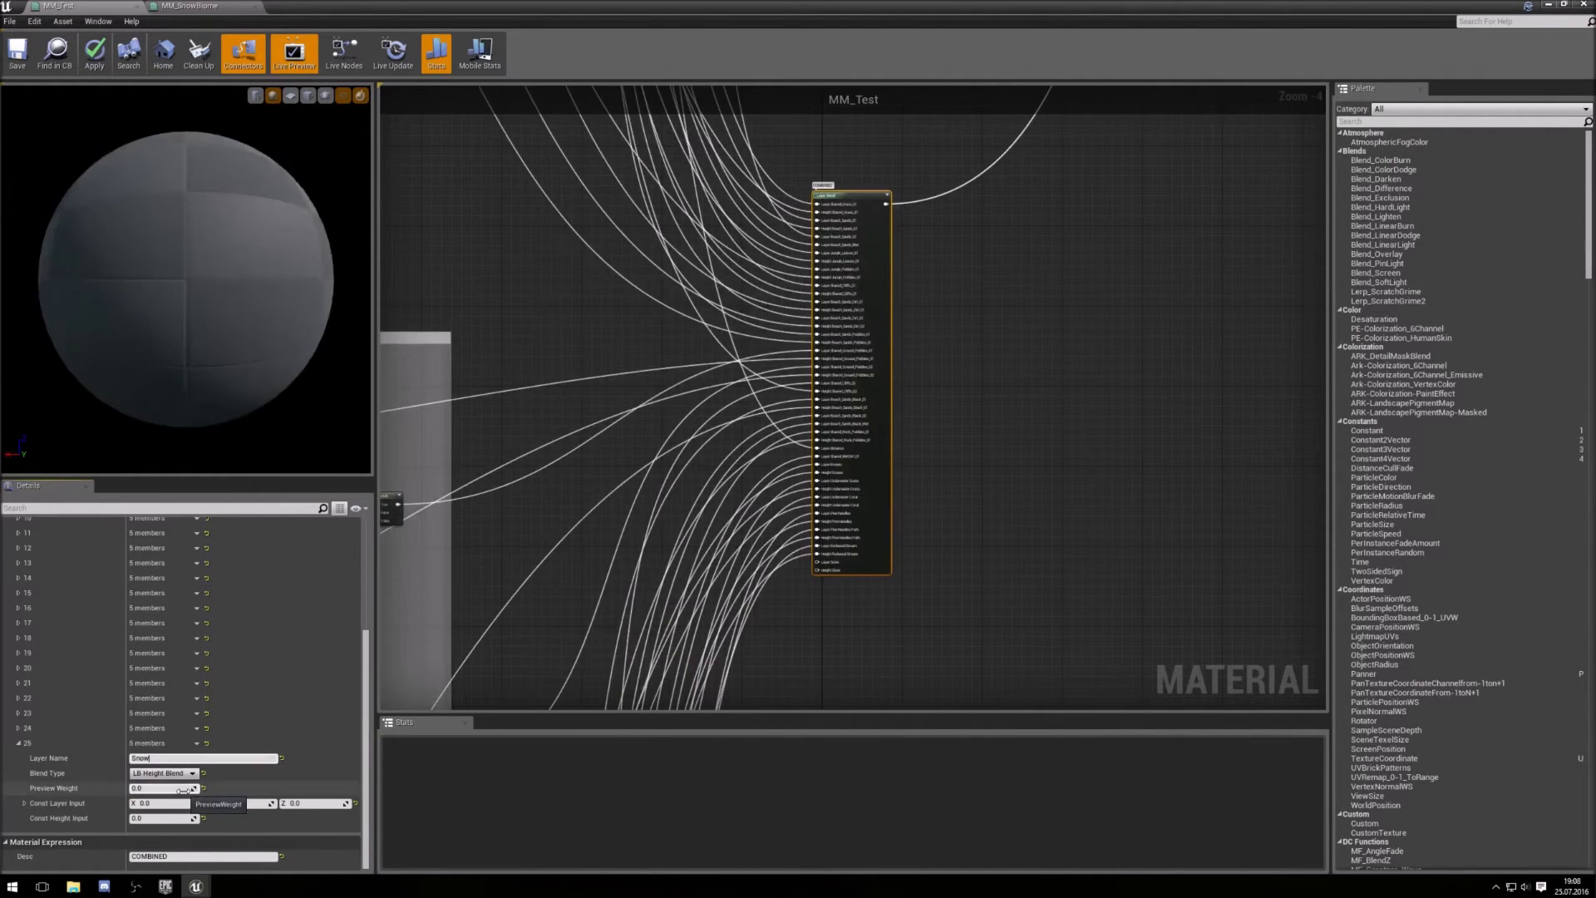
scroll(856, 625, up, 4)
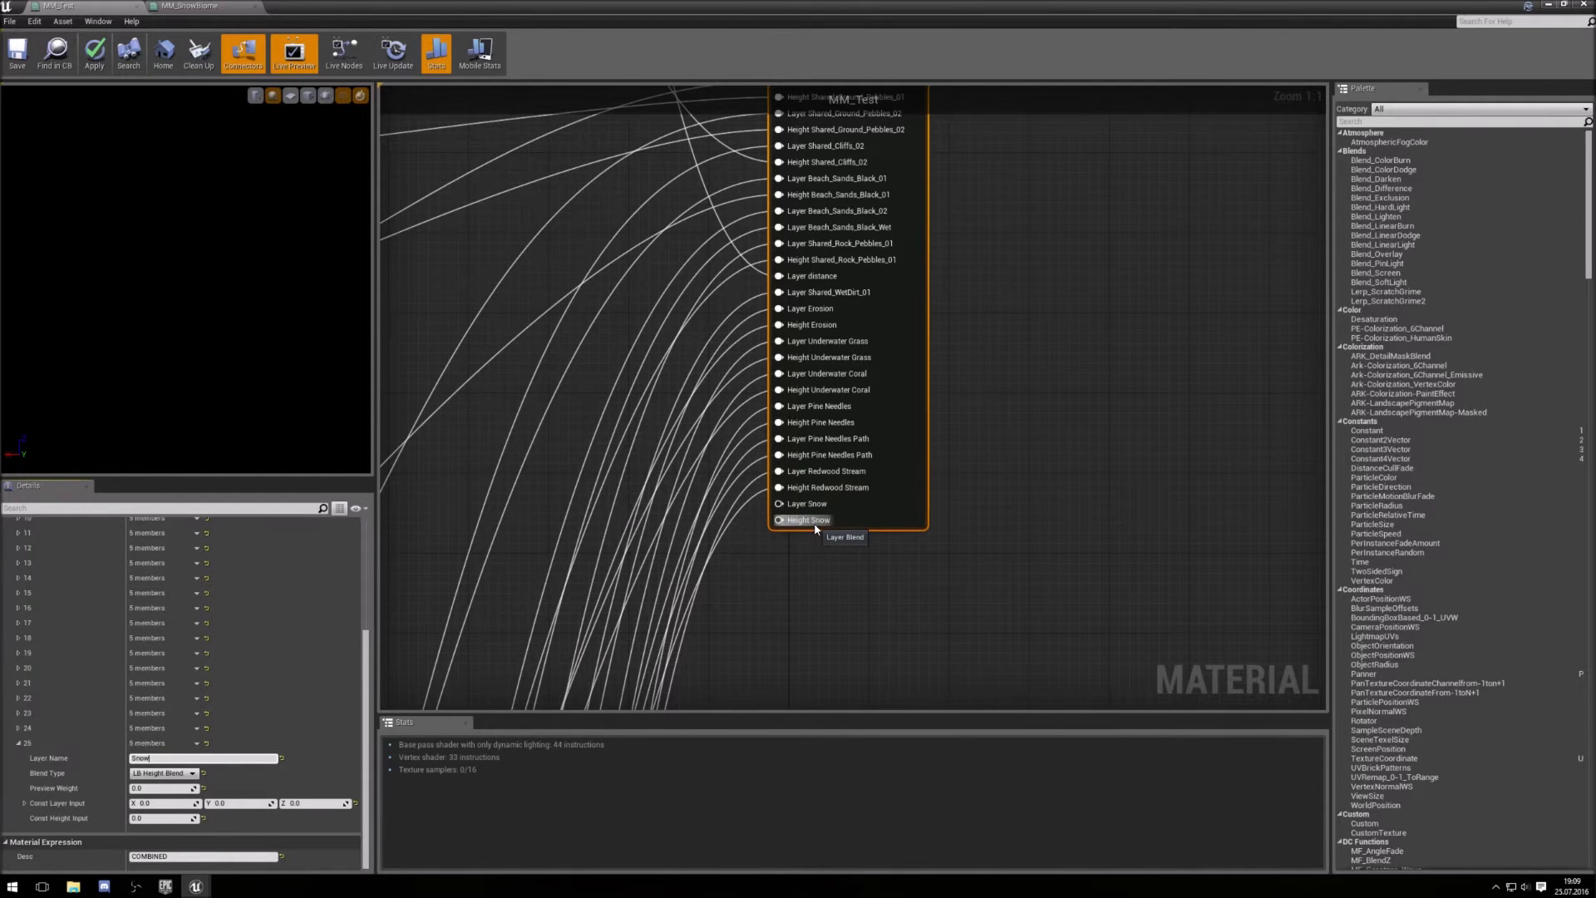
scroll(814, 529, down, 6)
Drag the Layer Blend node down the graph beside the Redwood Stream and Snow comment boxes
right_drag(873, 560, 881, 417)
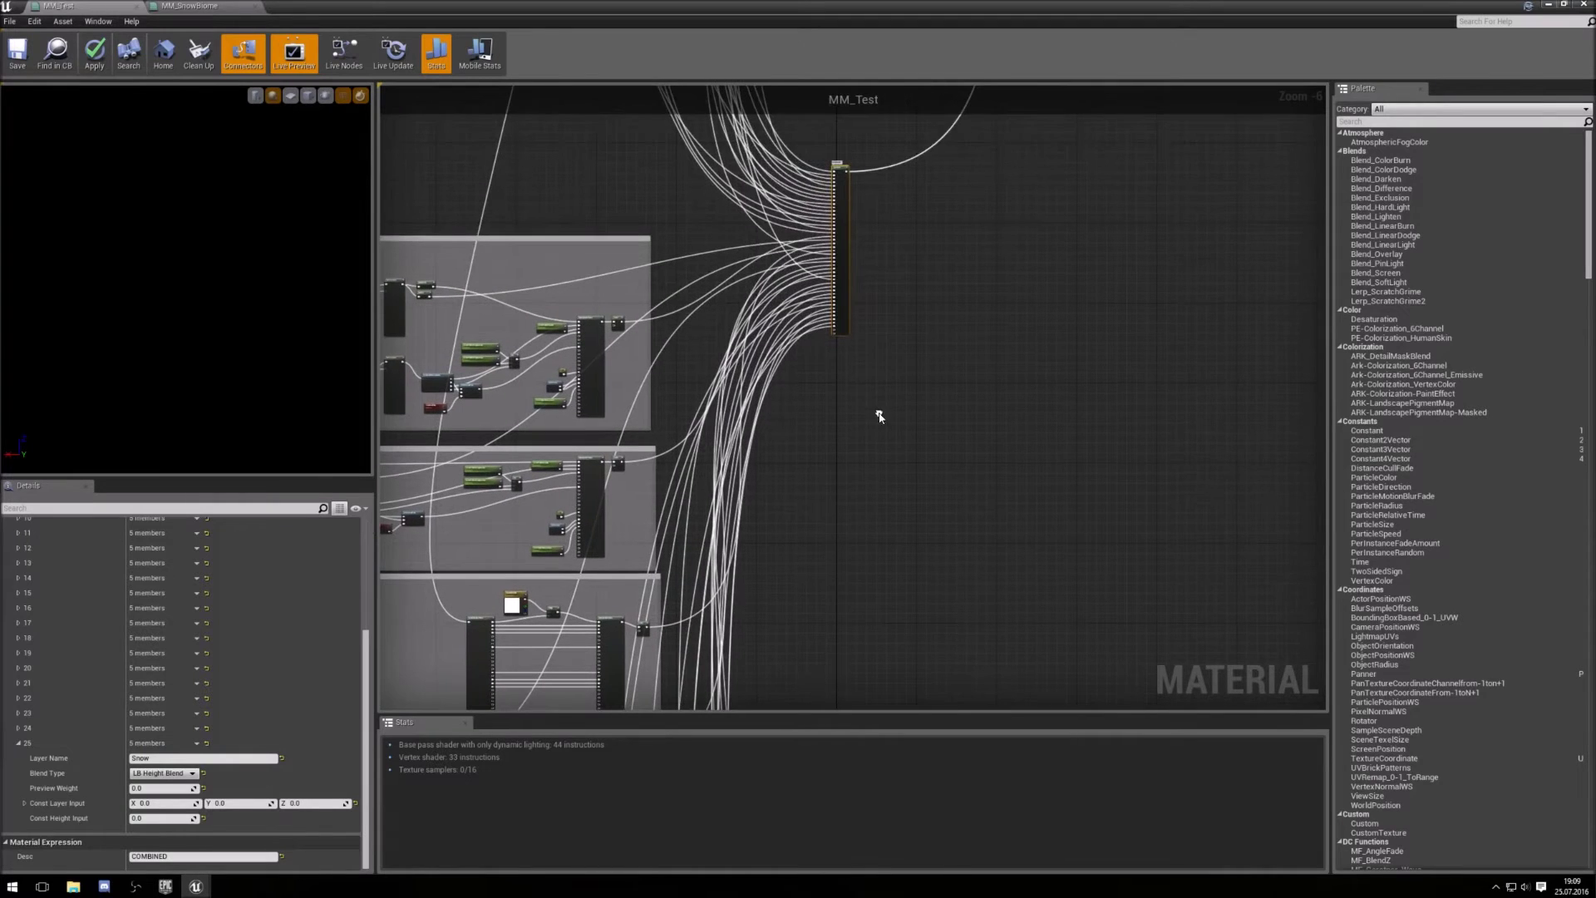
click(842, 312)
scroll(881, 441, down, 6)
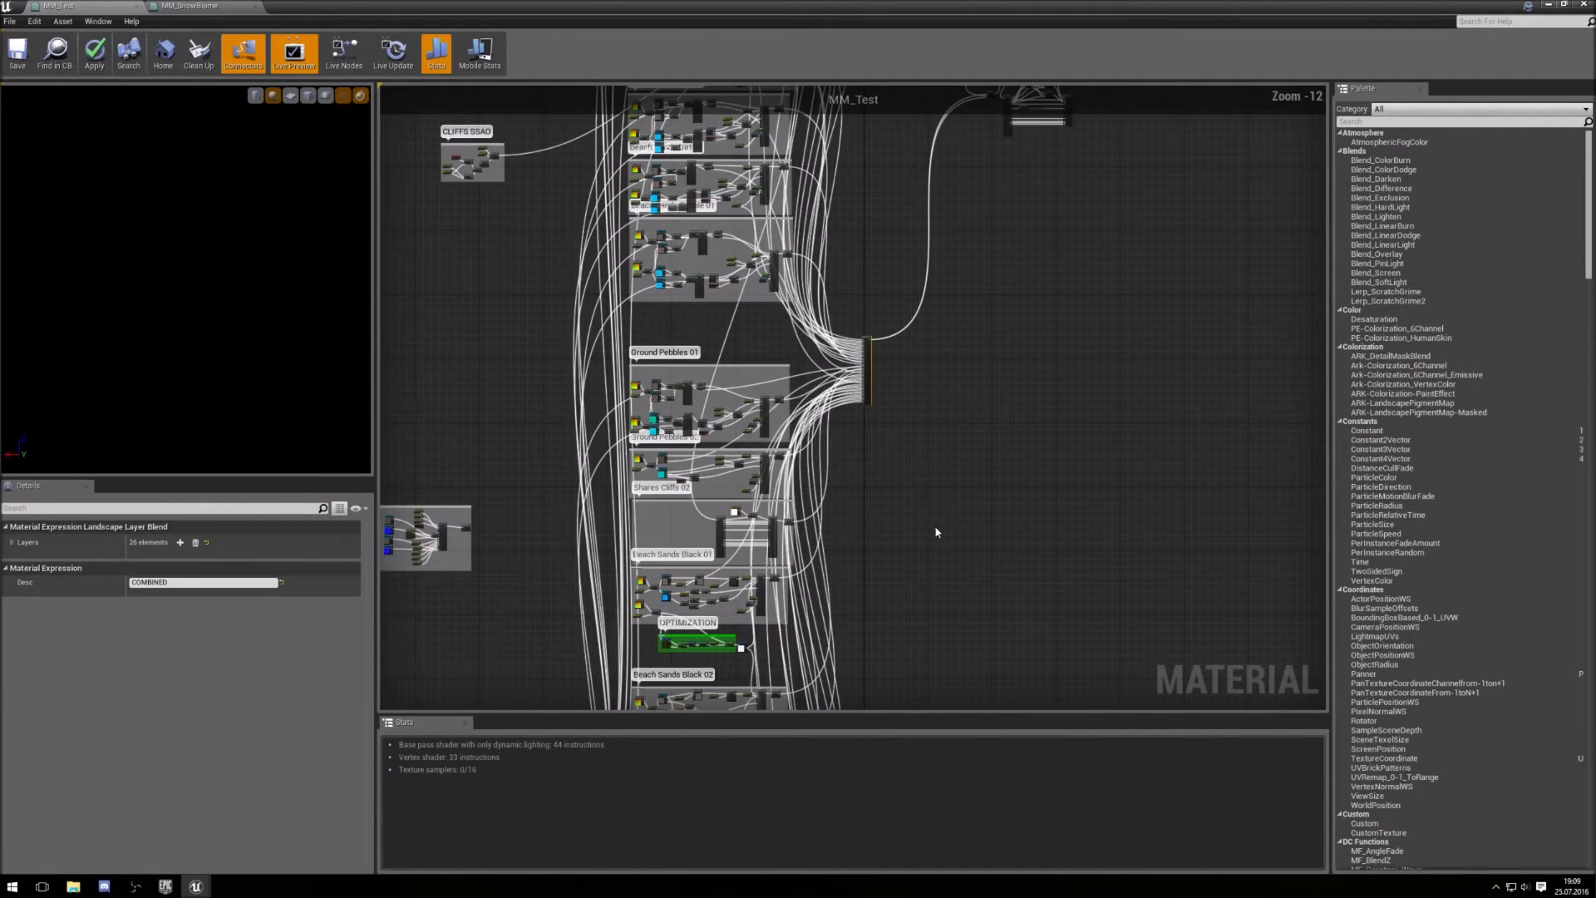
right_drag(987, 552, 888, 377)
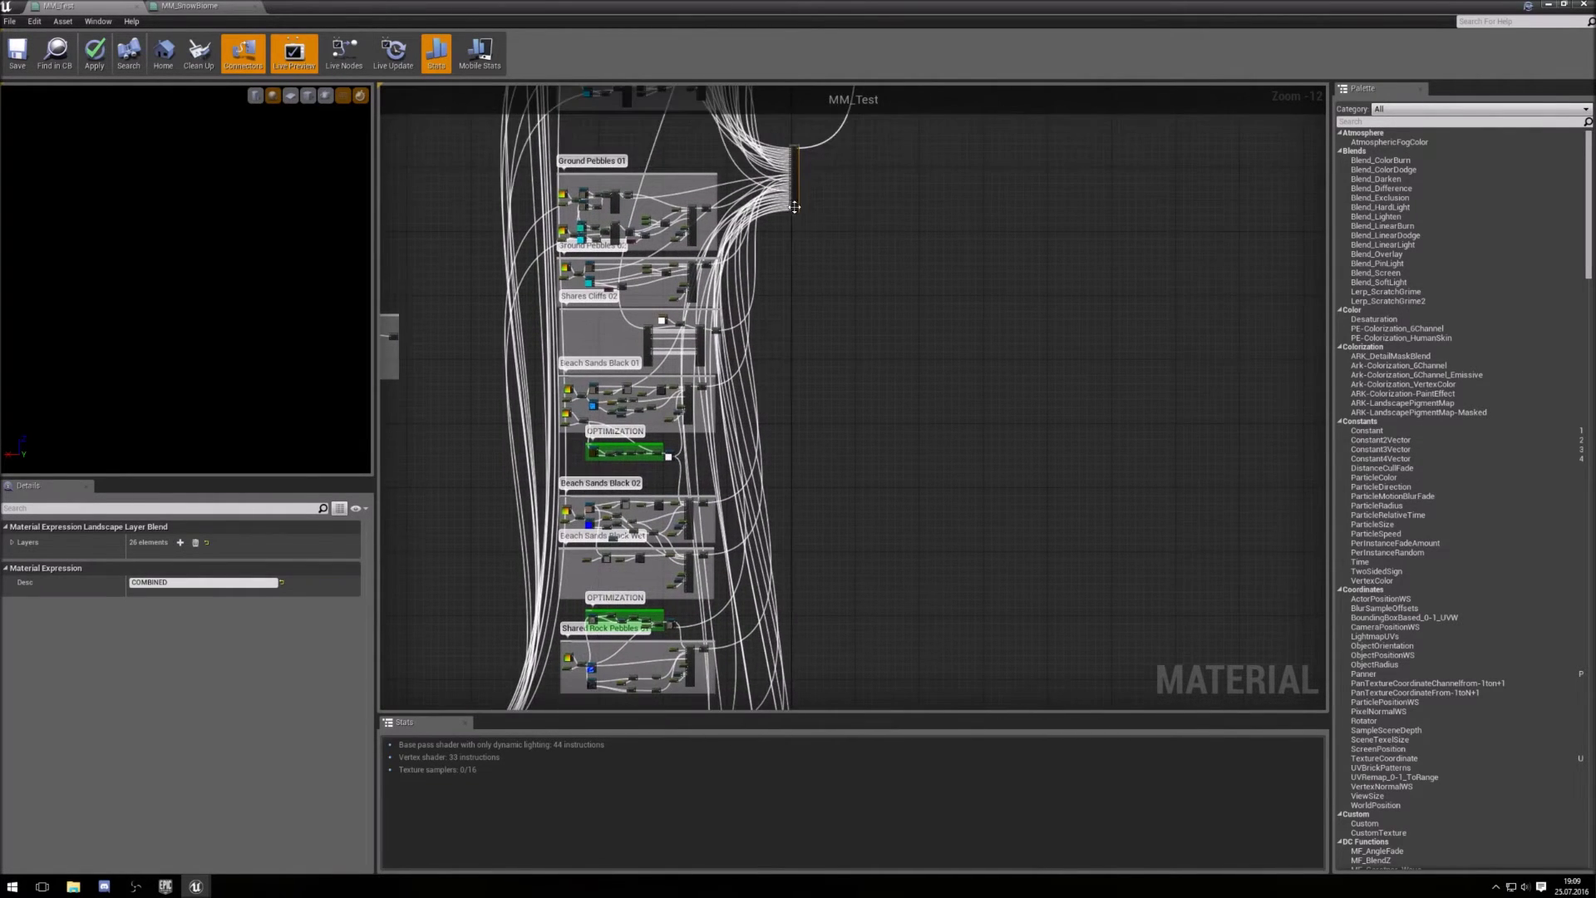
drag(793, 207, 838, 670)
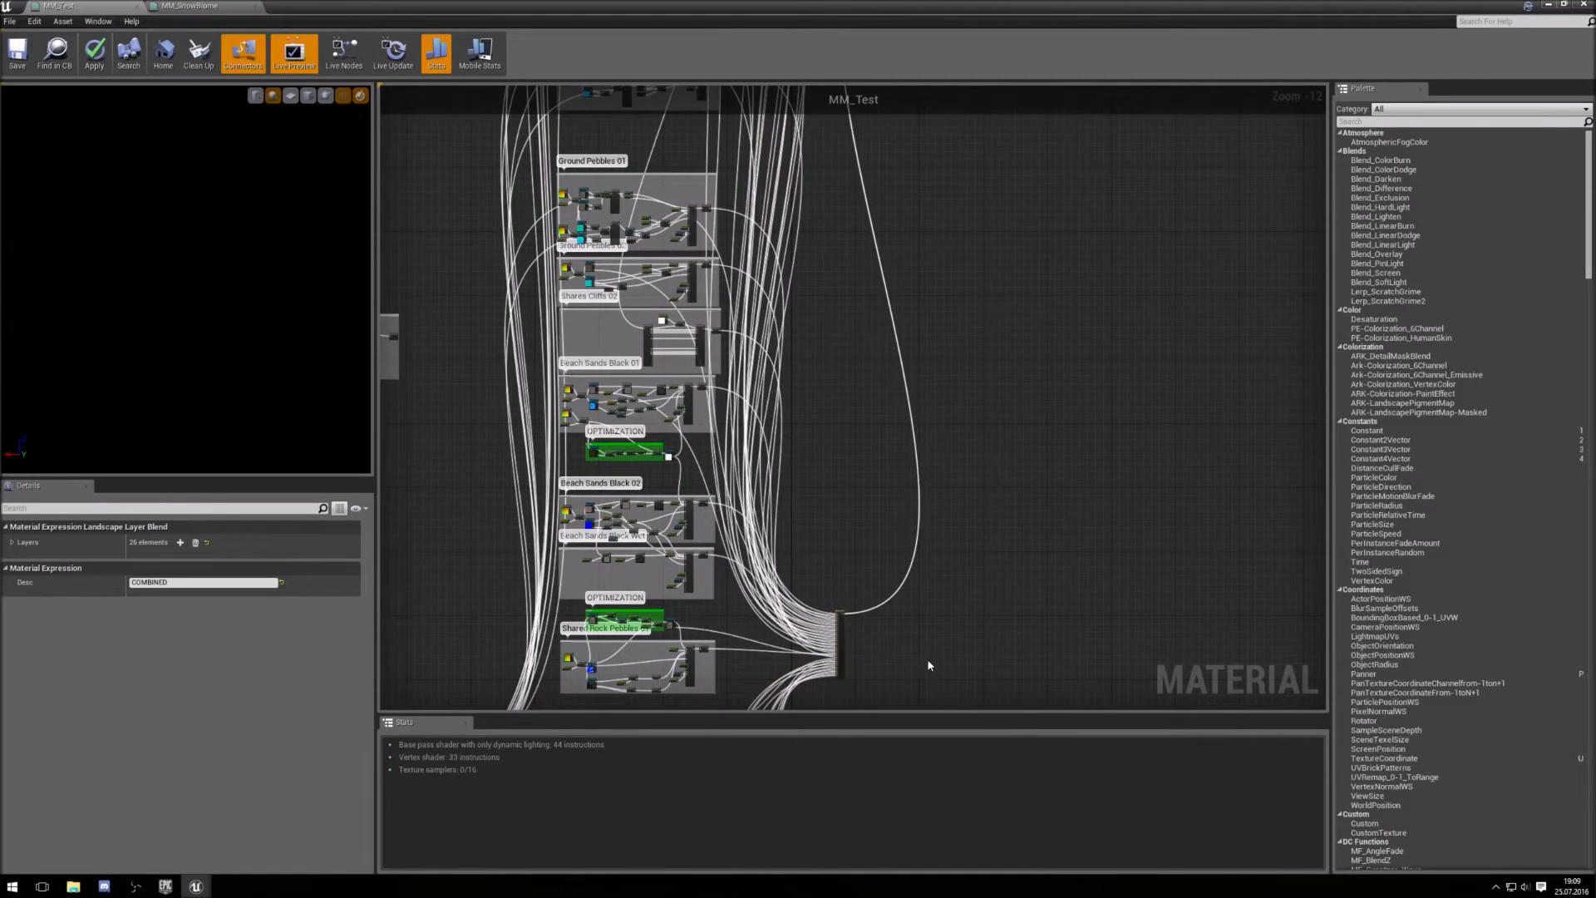
right_drag(929, 665, 847, 243)
drag(815, 197, 785, 627)
right_drag(860, 663, 816, 292)
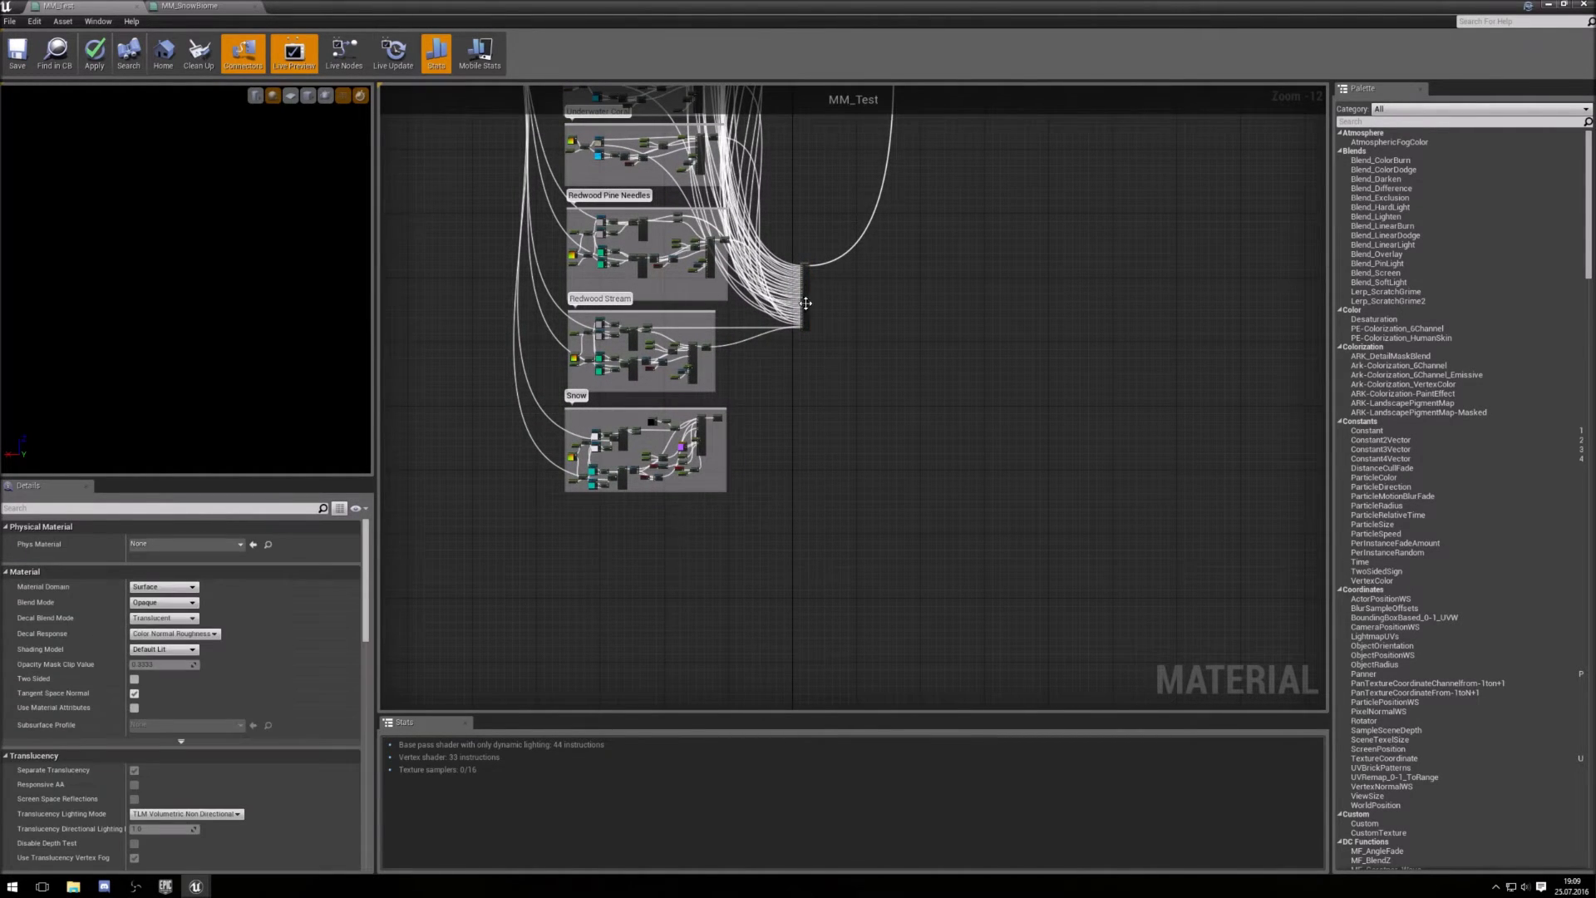
drag(801, 309, 785, 371)
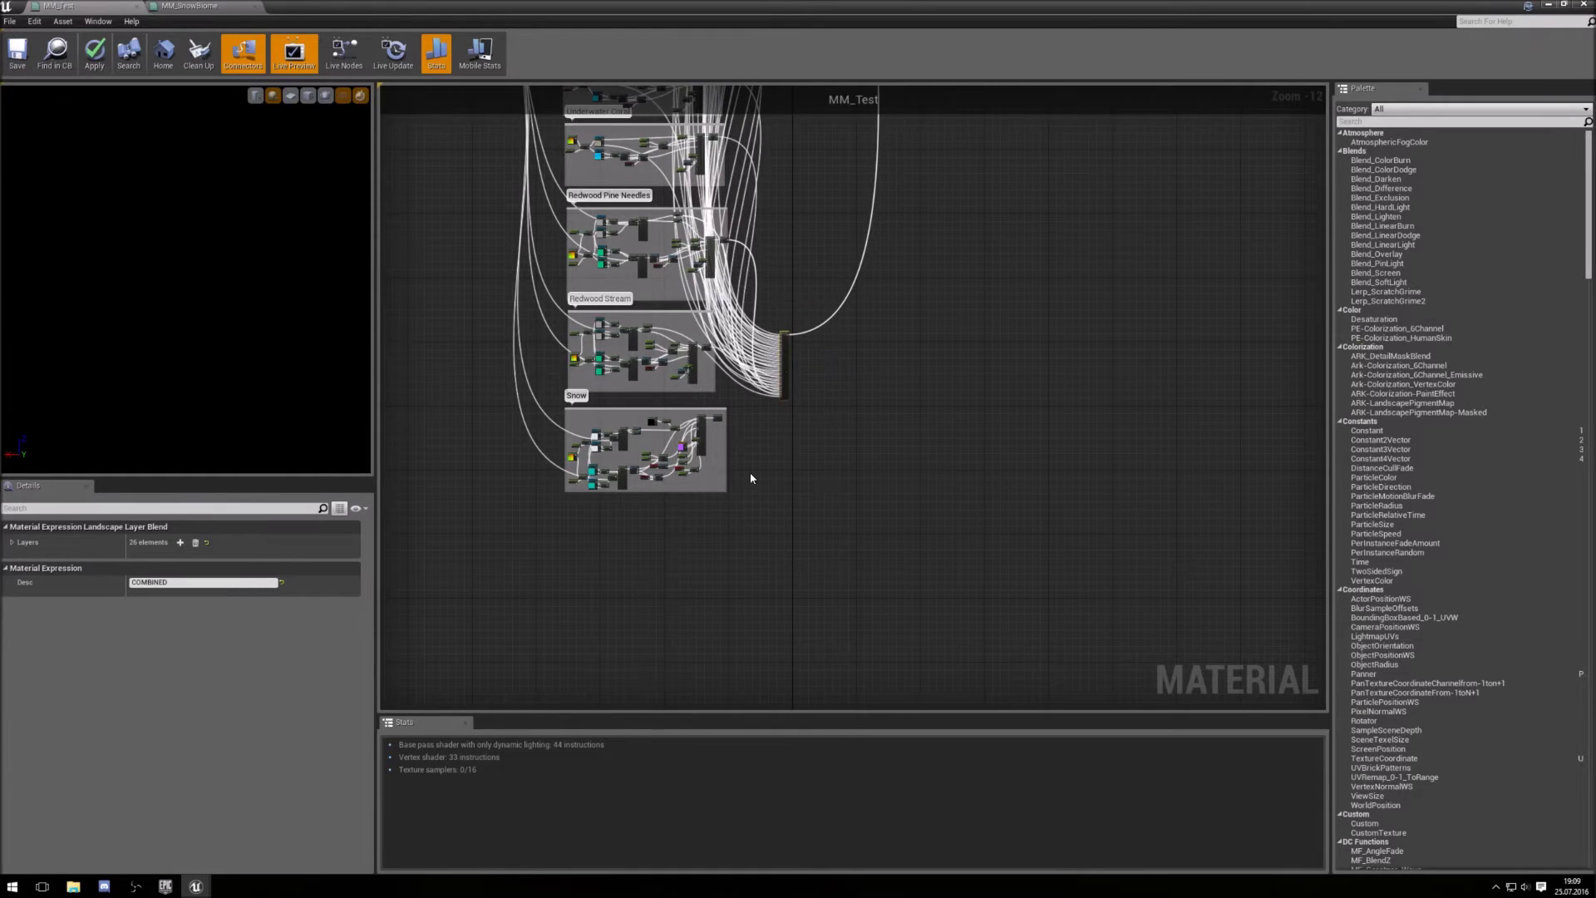
scroll(751, 478, up, 7)
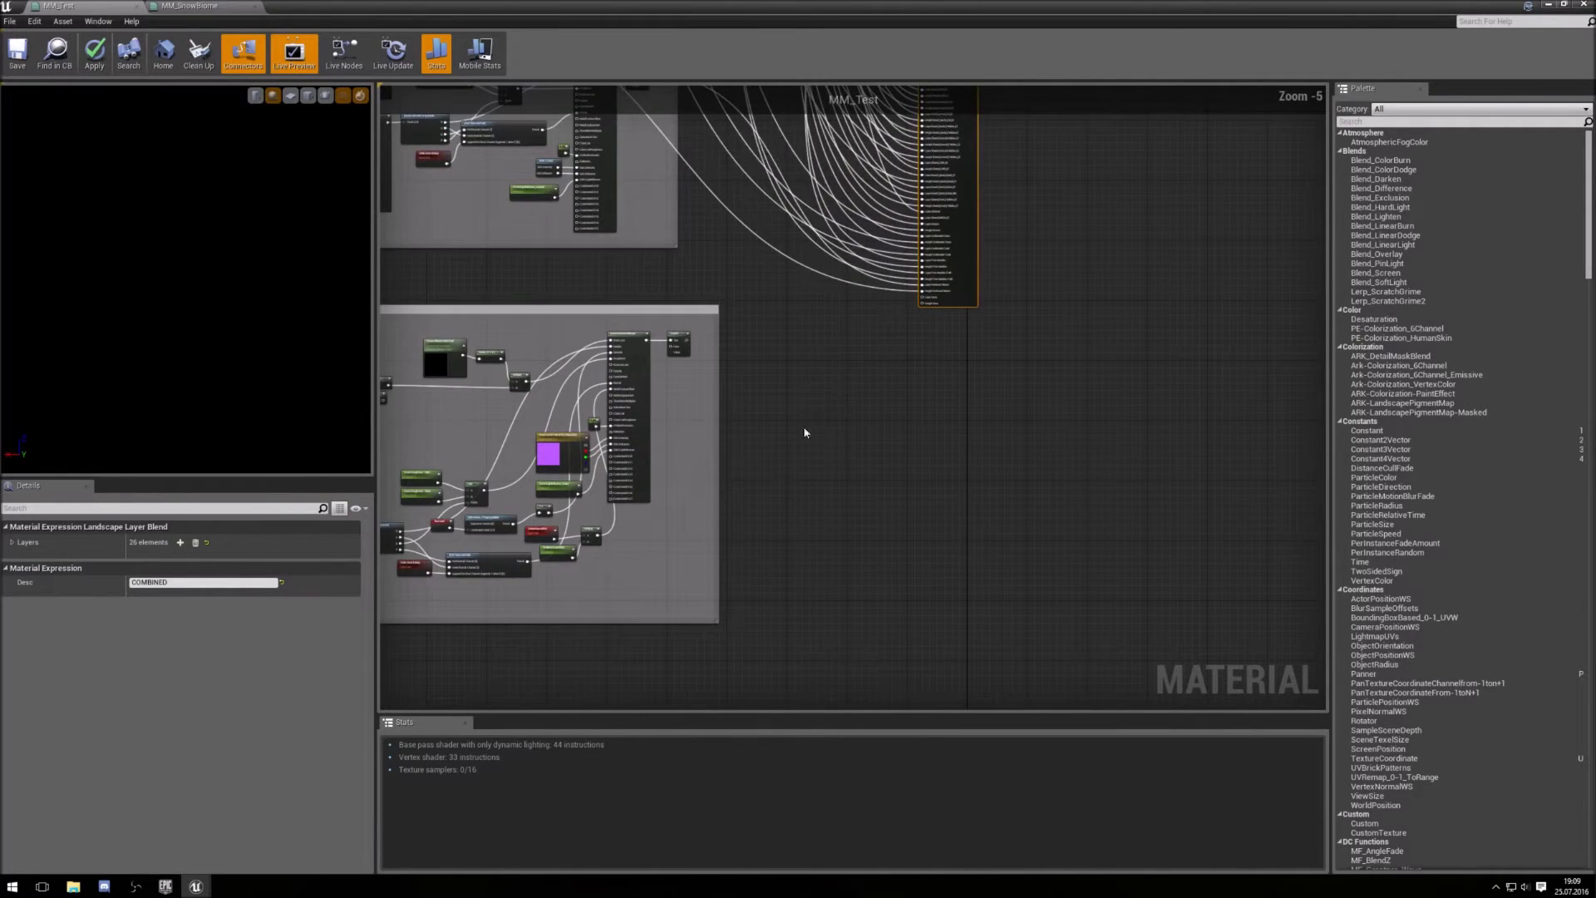
click(197, 6)
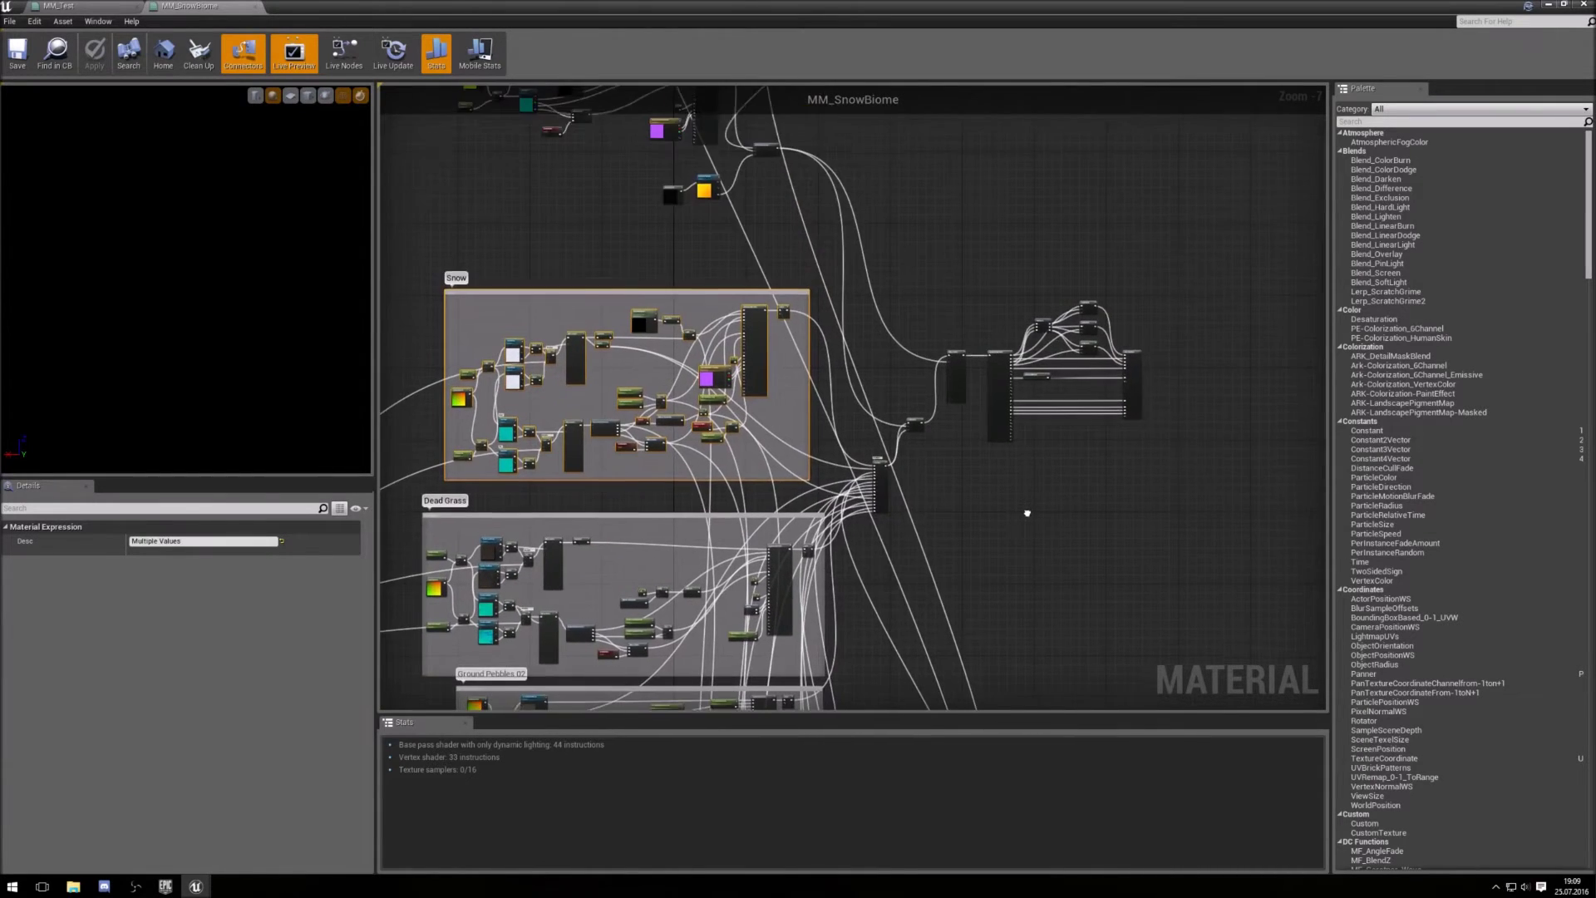
scroll(809, 443, up, 2)
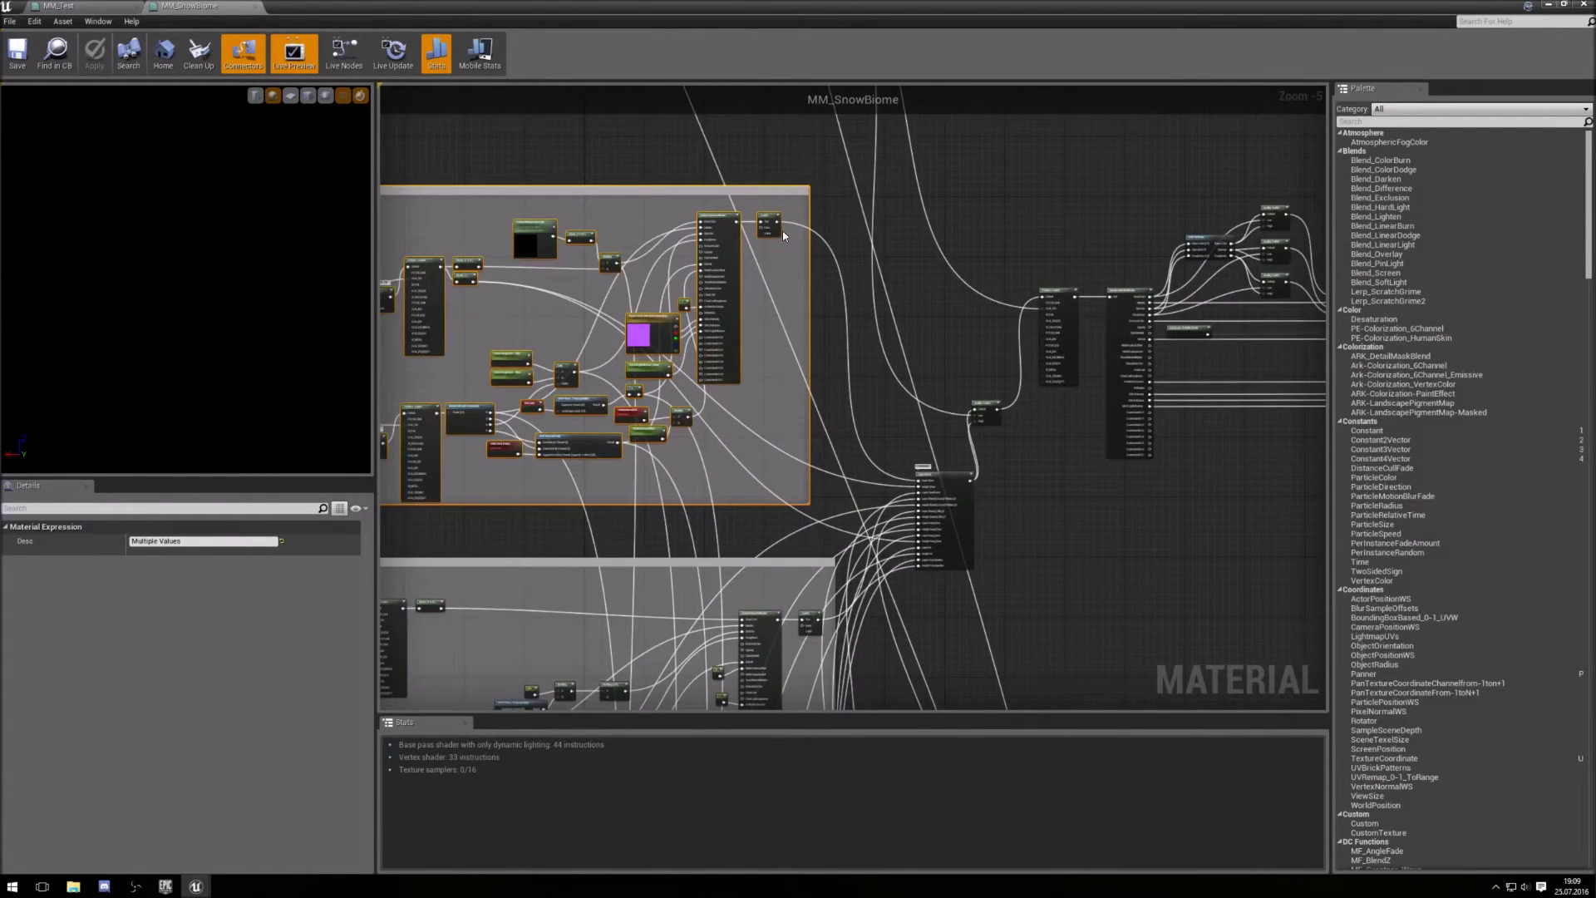
scroll(935, 480, up, 3)
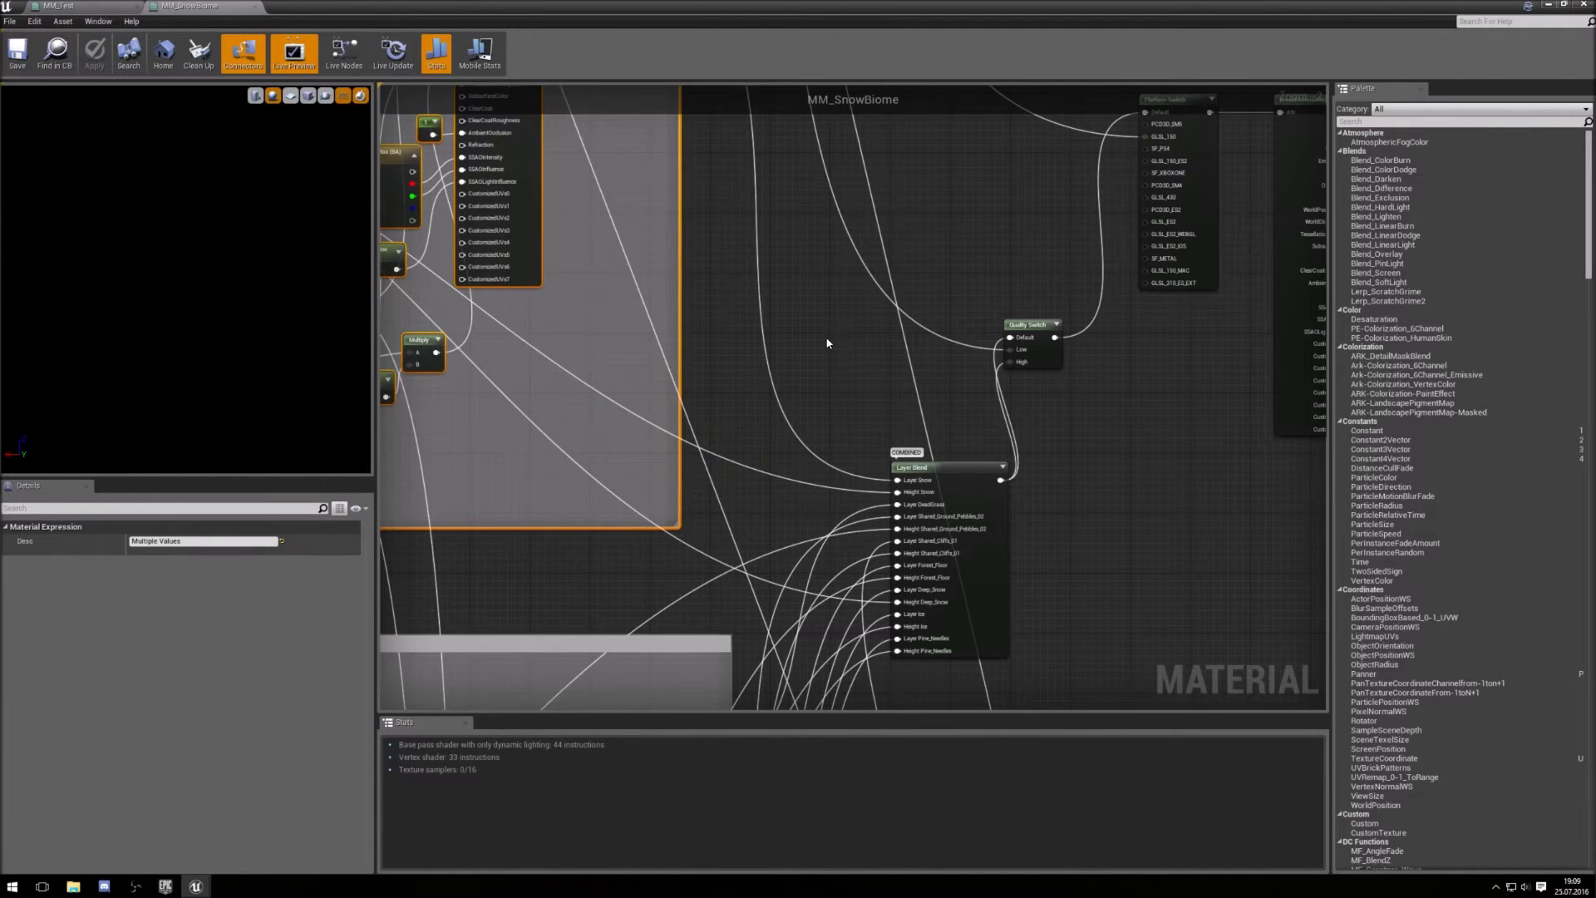
right_drag(827, 343, 900, 481)
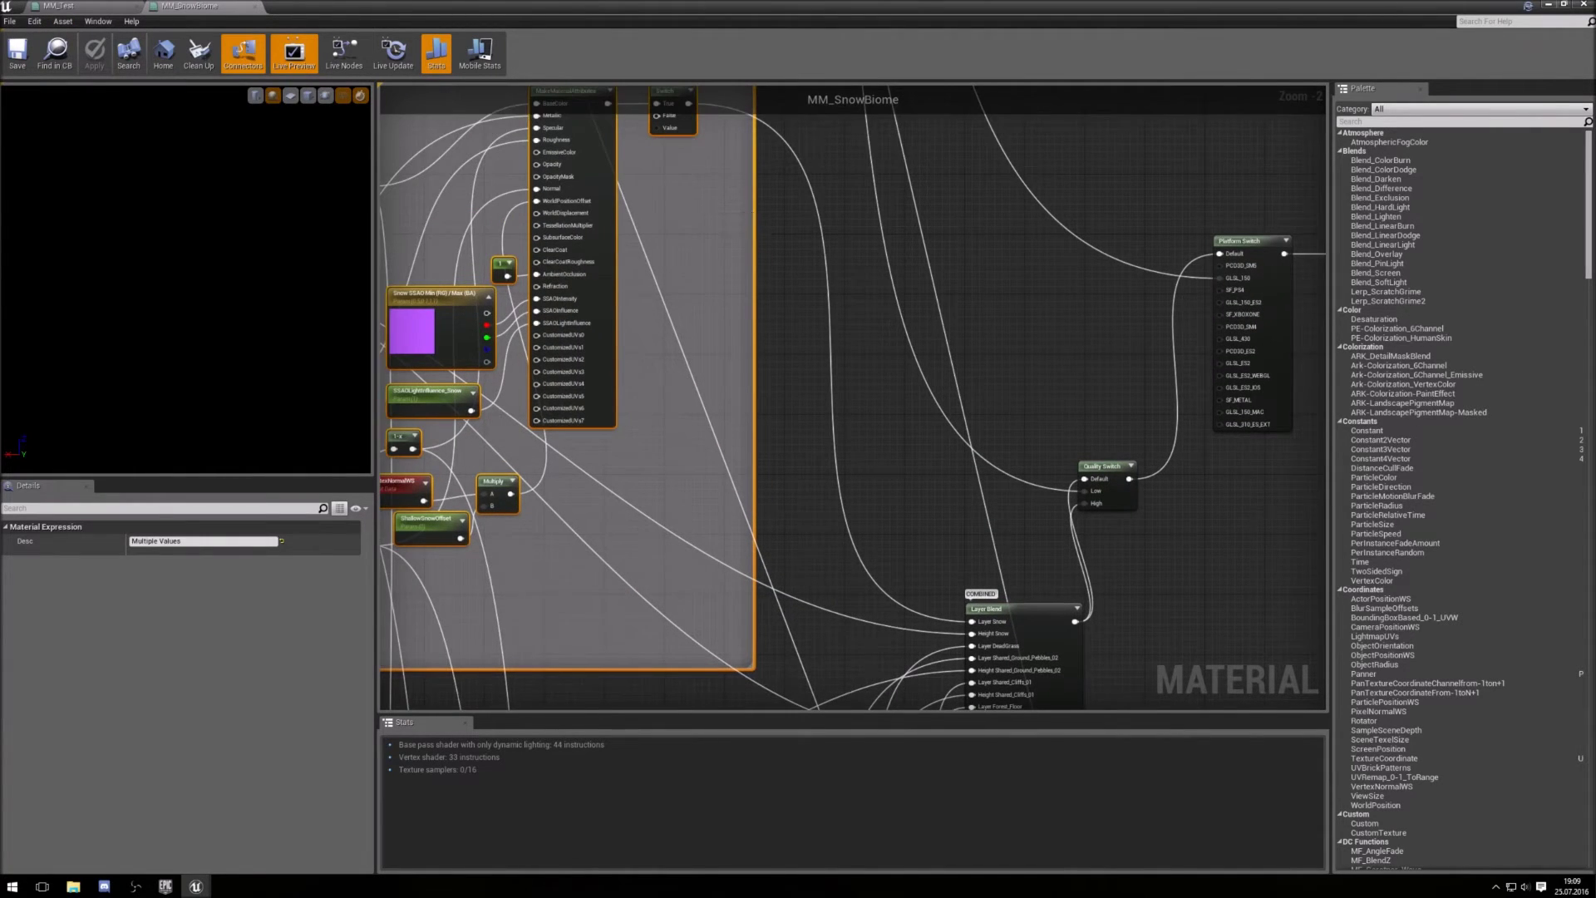
right_drag(688, 145, 662, 162)
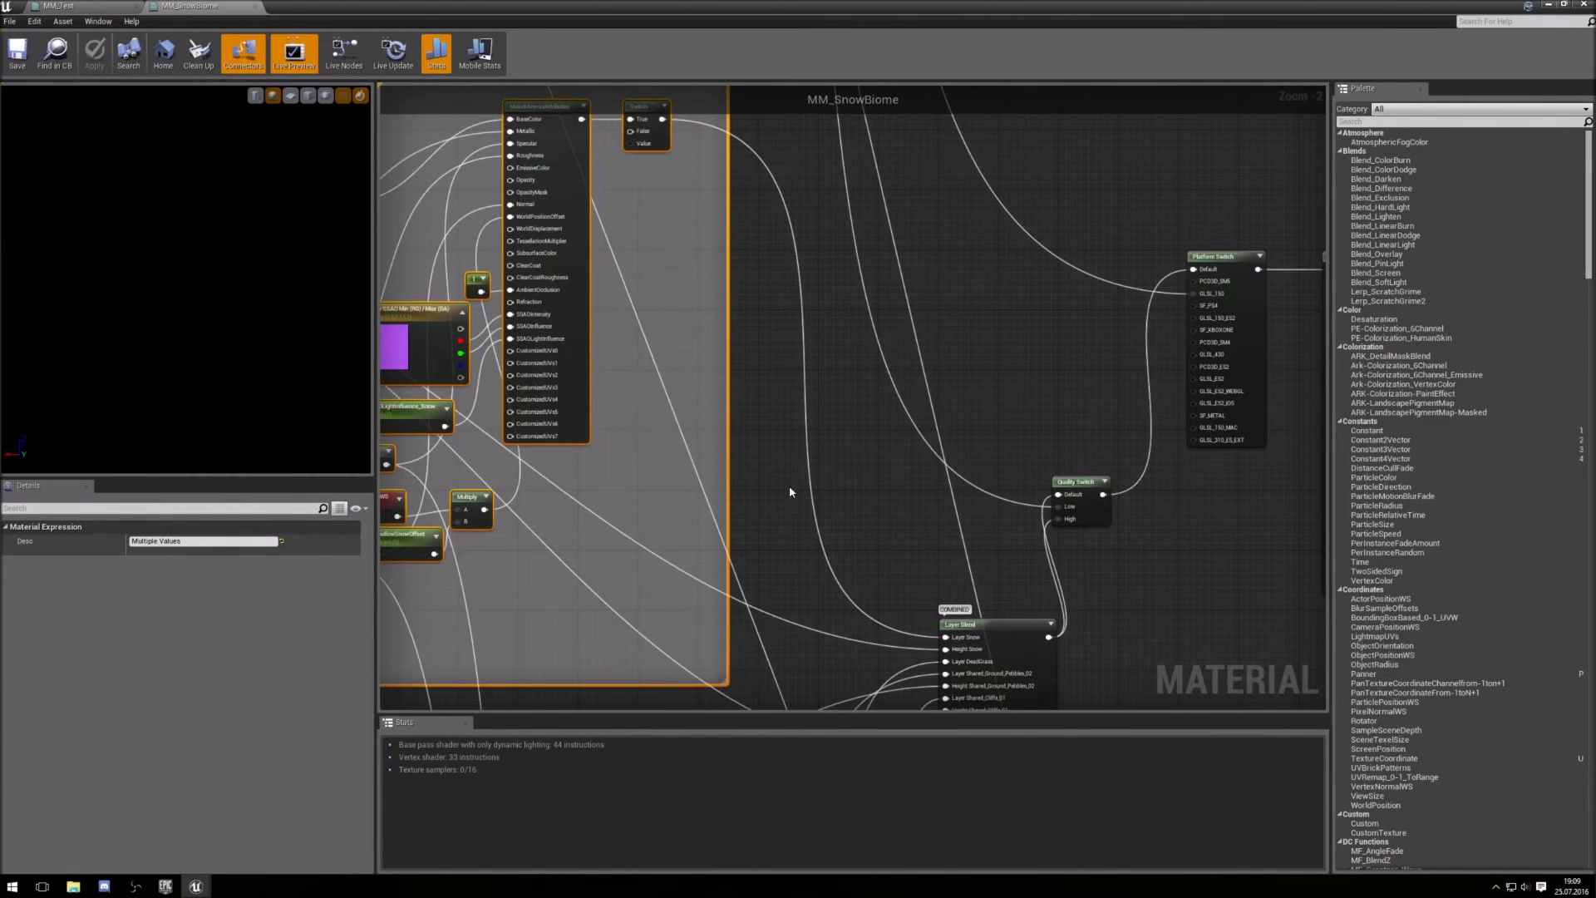
right_drag(769, 459, 1241, 515)
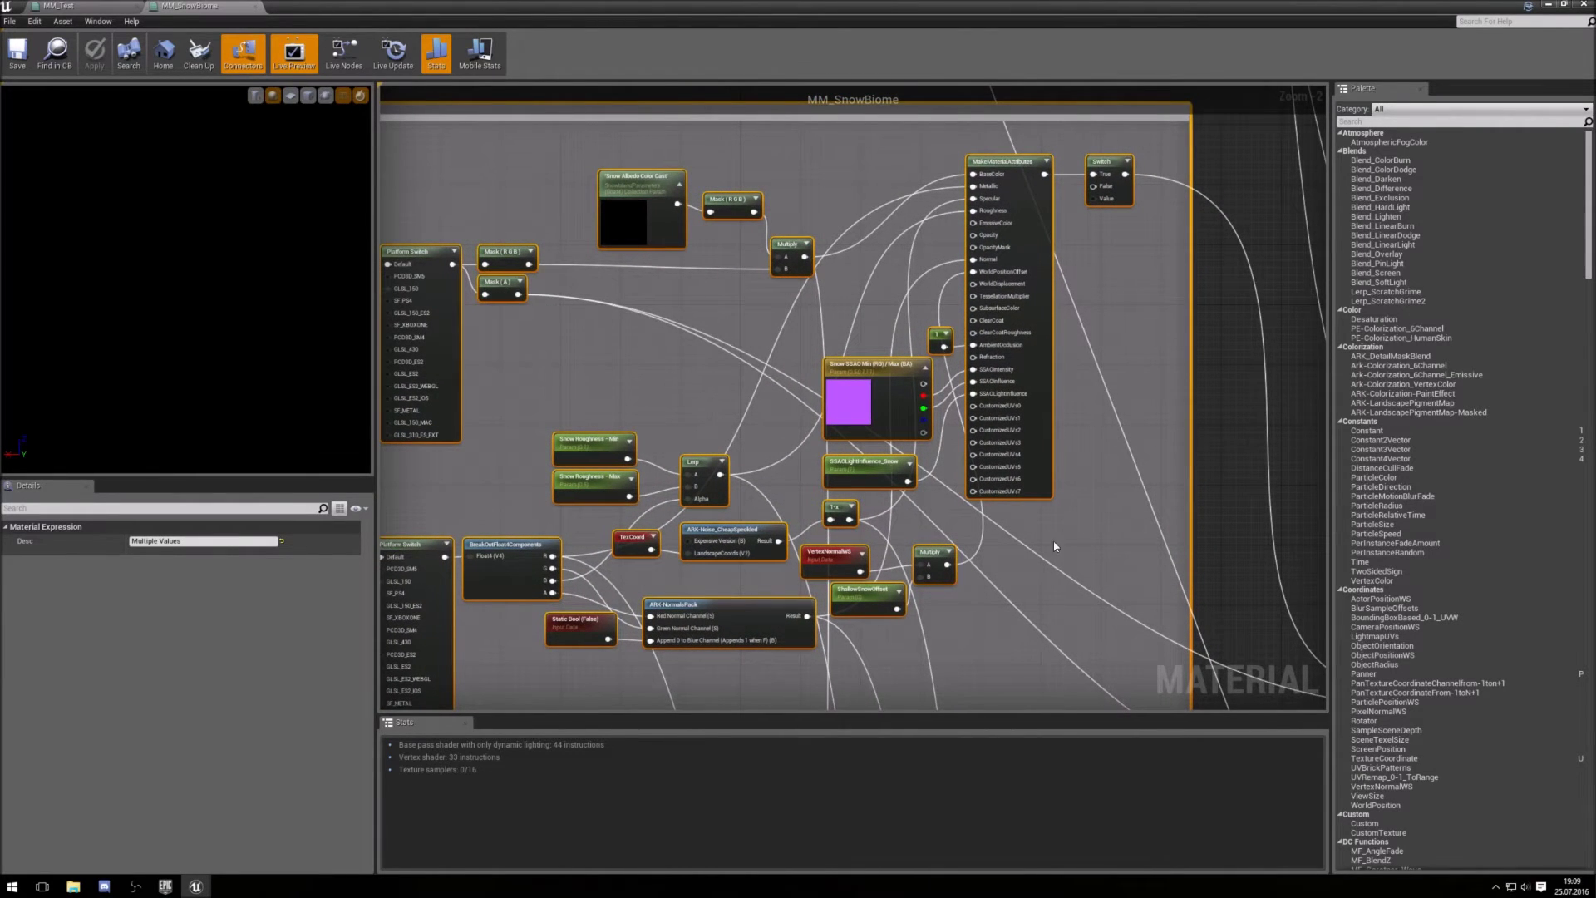
right_drag(1114, 577, 619, 357)
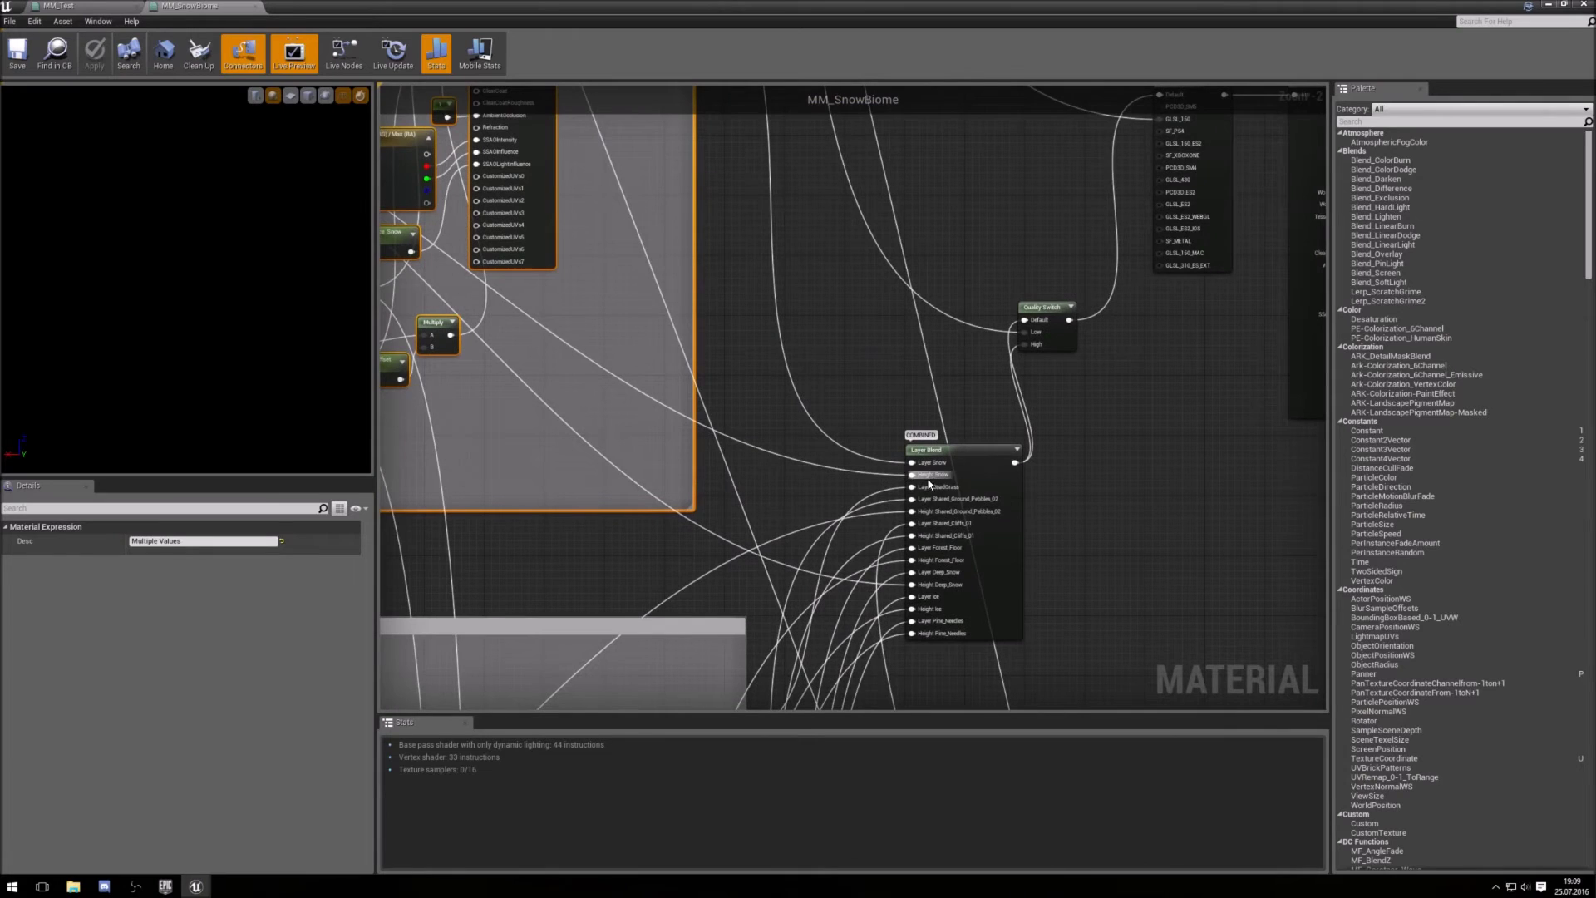
In MM_Test, wire the Snow group's Switch output to Layer Snow and the blend's last input
click(83, 6)
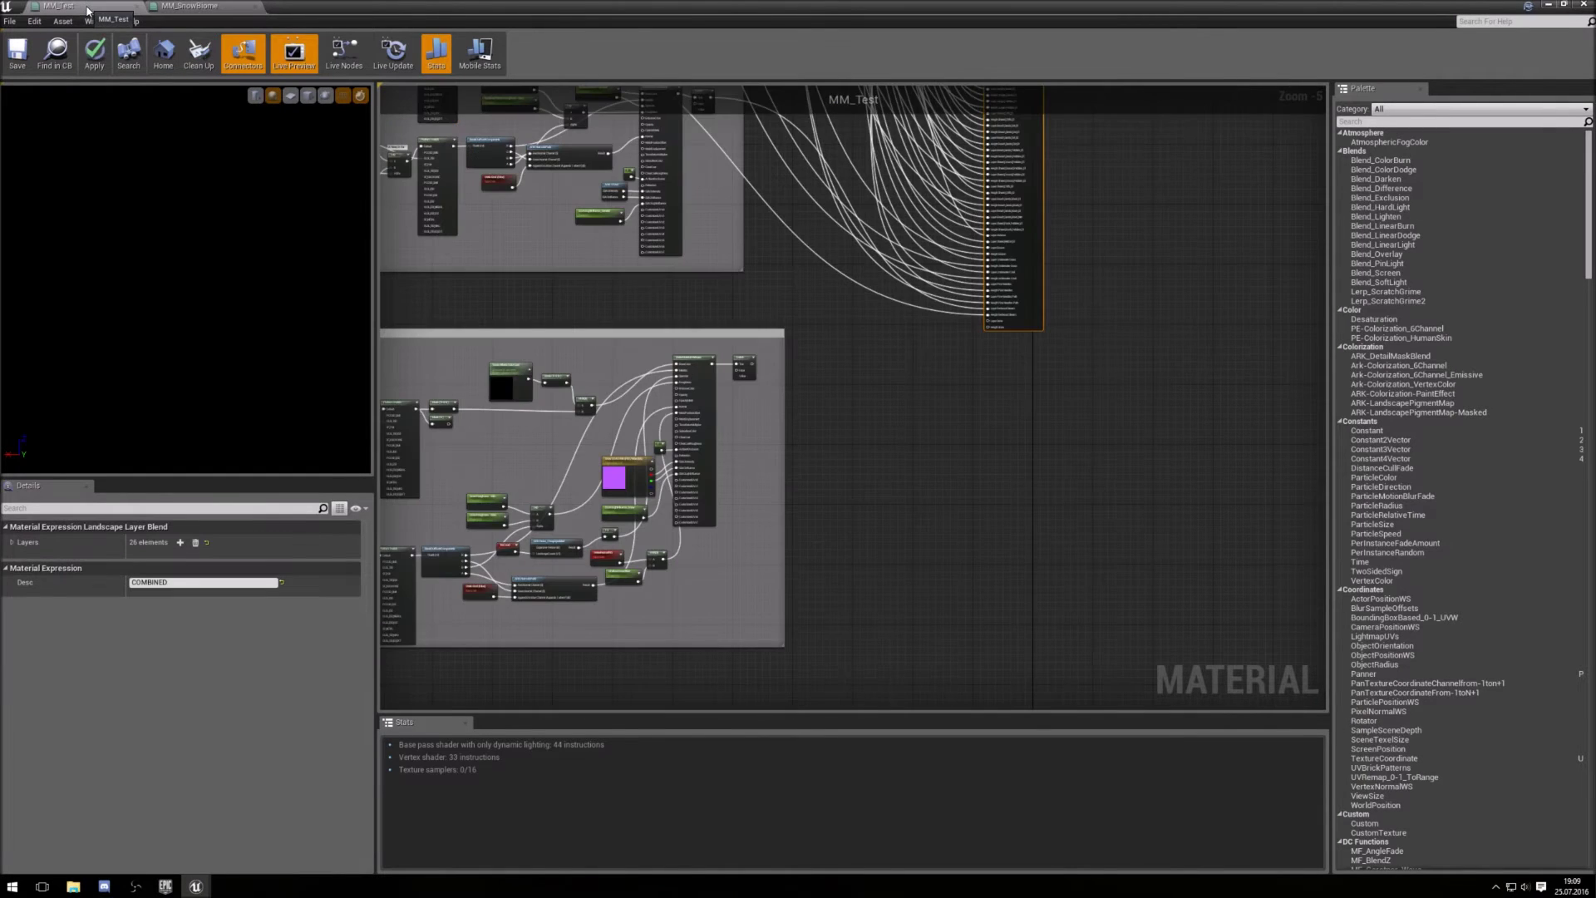
right_drag(815, 383, 862, 481)
scroll(858, 487, up, 2)
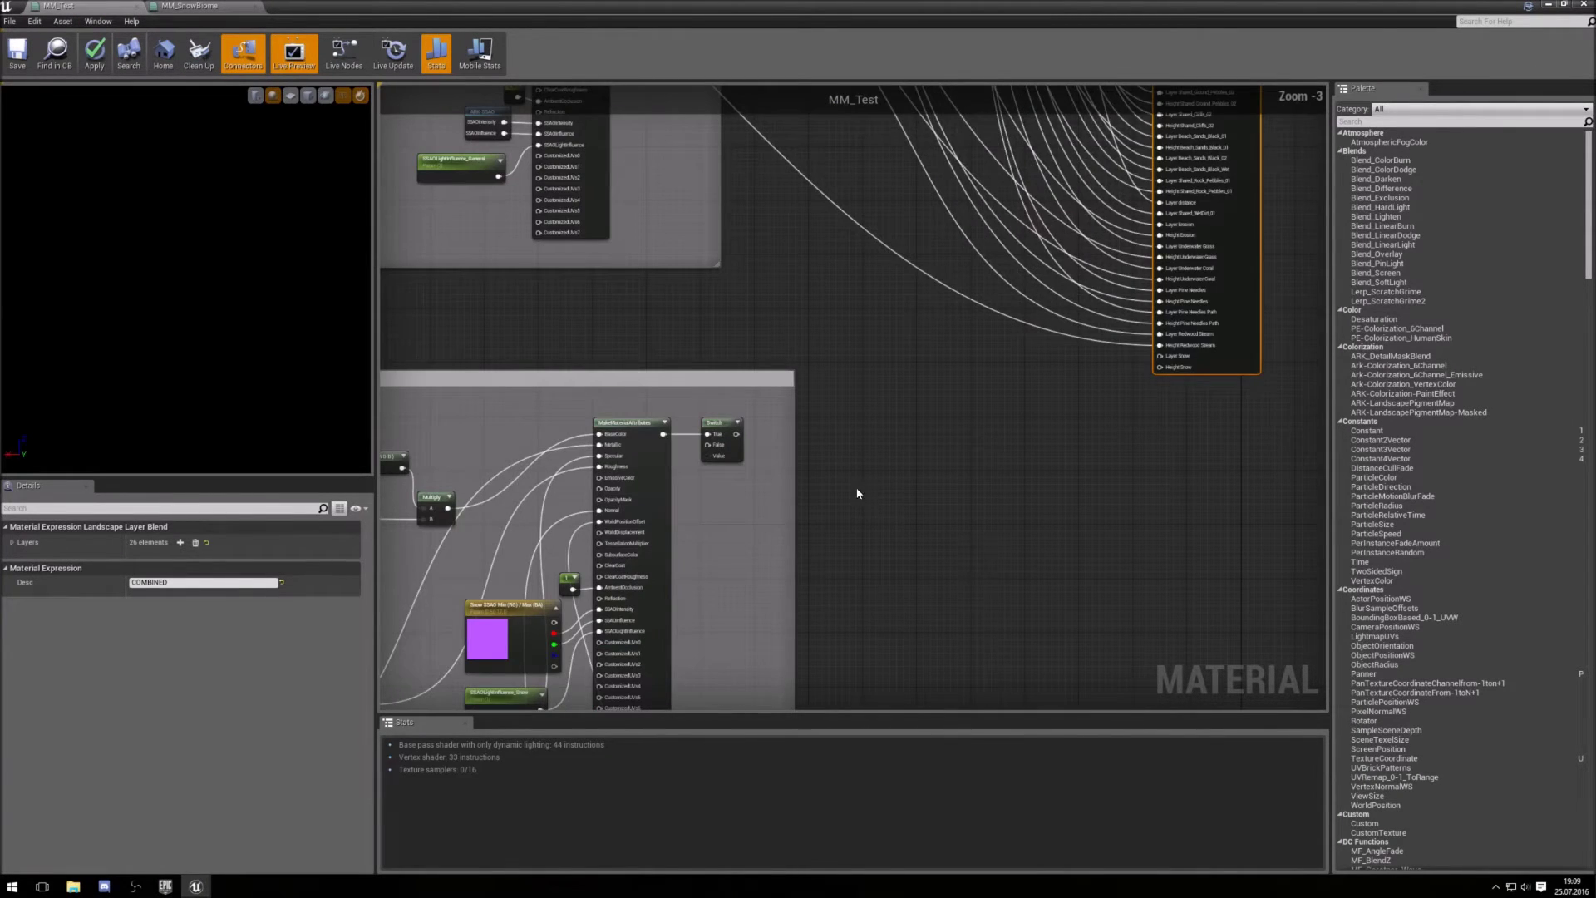
drag(736, 434, 1159, 357)
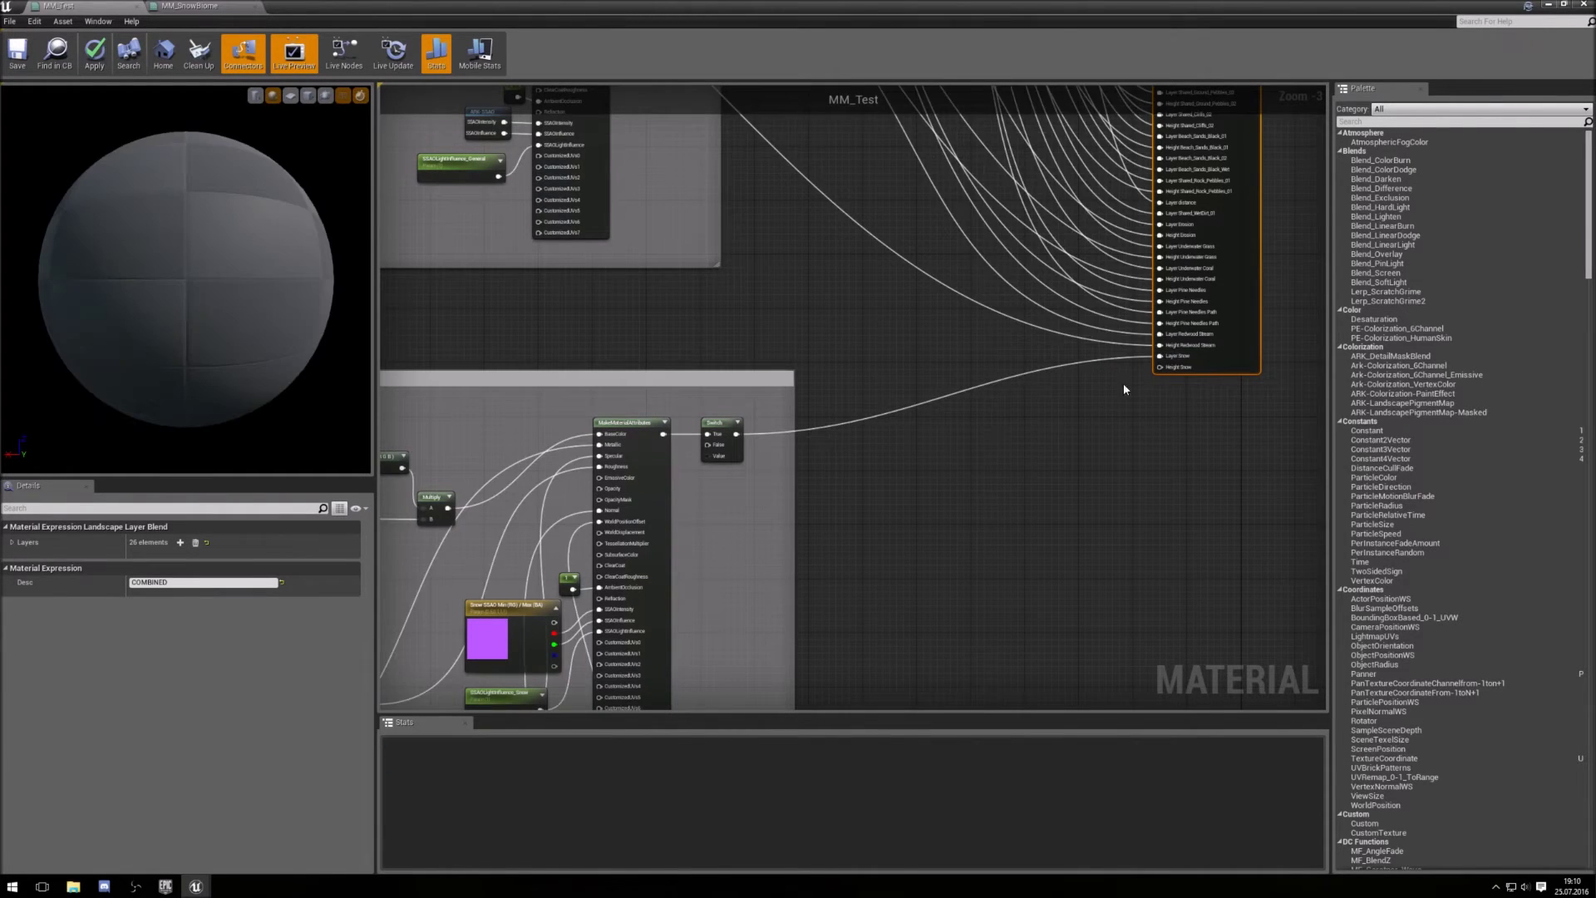
right_drag(826, 527, 973, 524)
scroll(1030, 532, down, 2)
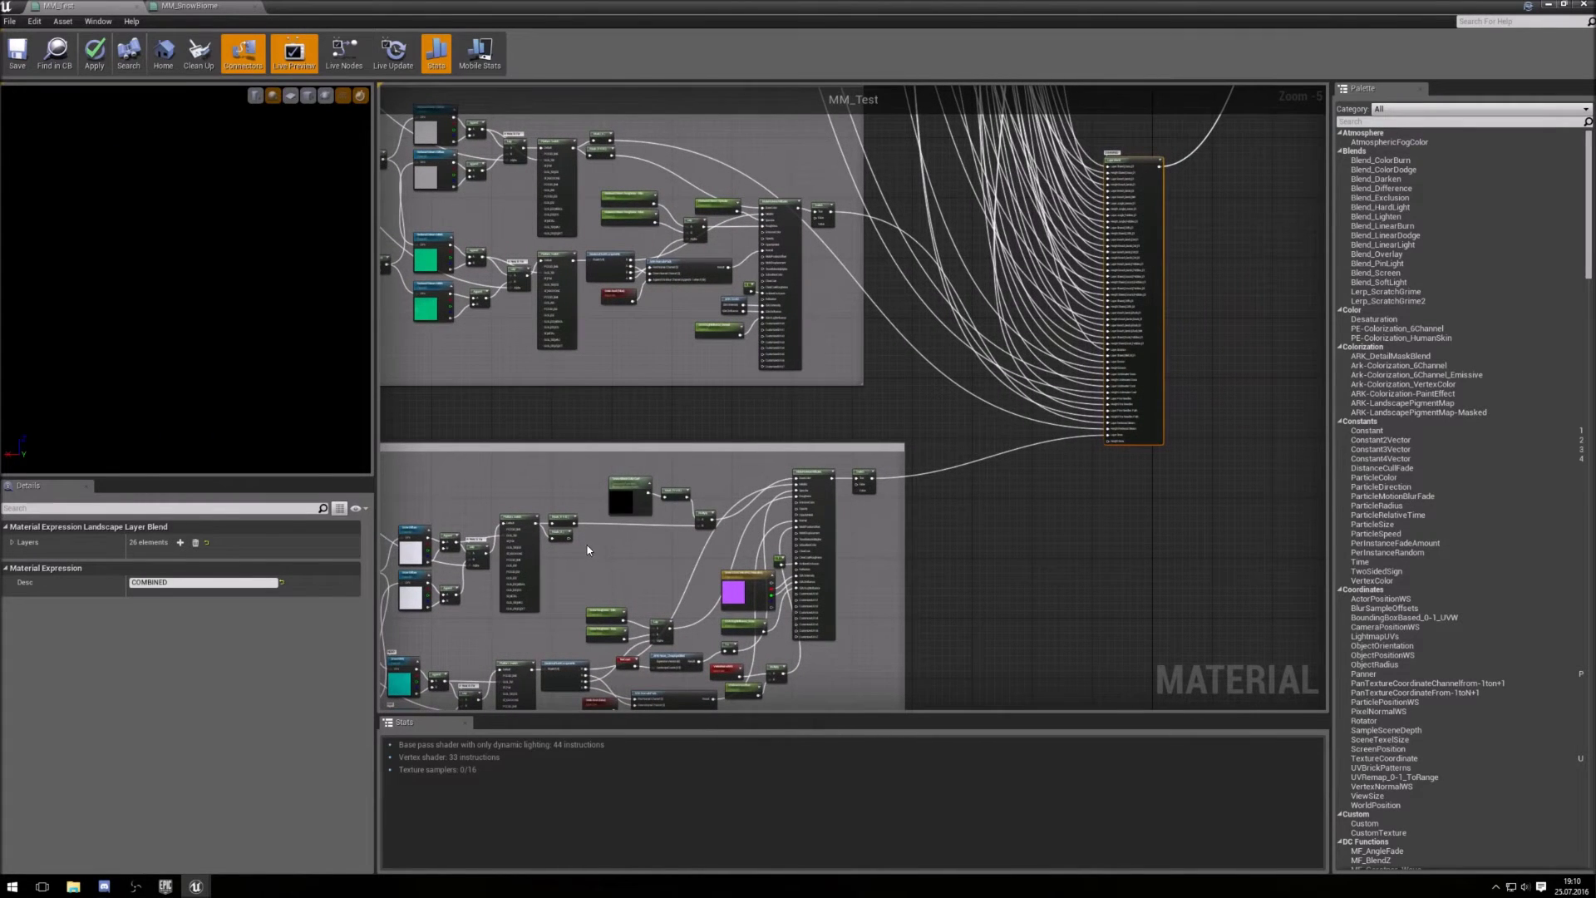
drag(571, 538, 1109, 445)
Save the MM_Test material
scroll(1030, 524, up, 2)
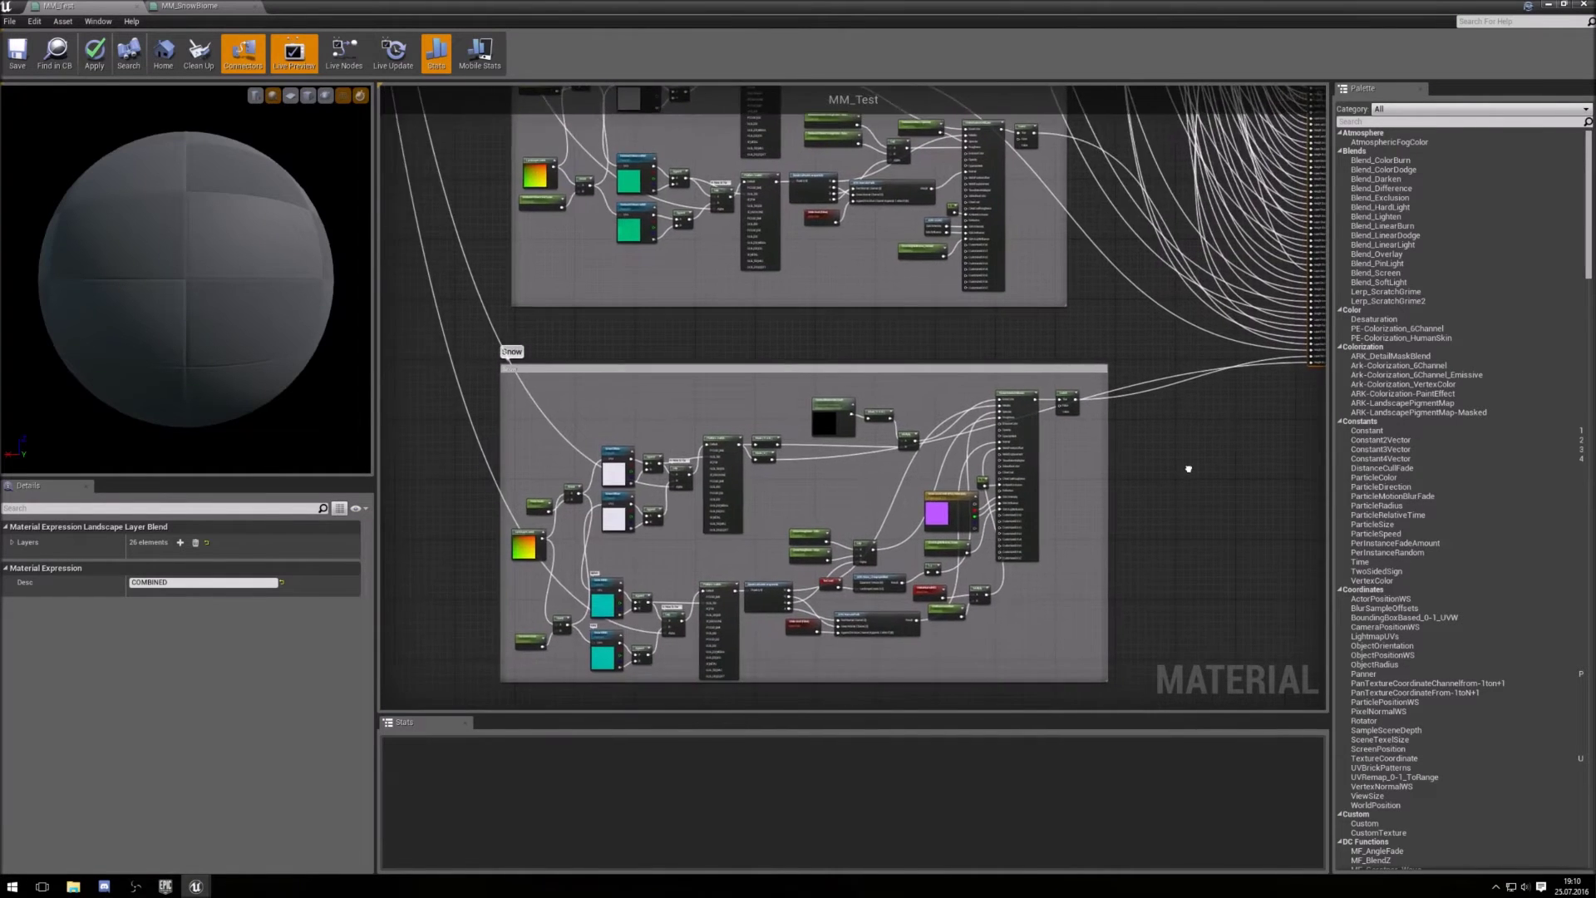
scroll(1187, 467, down, 5)
right_drag(1288, 338, 994, 429)
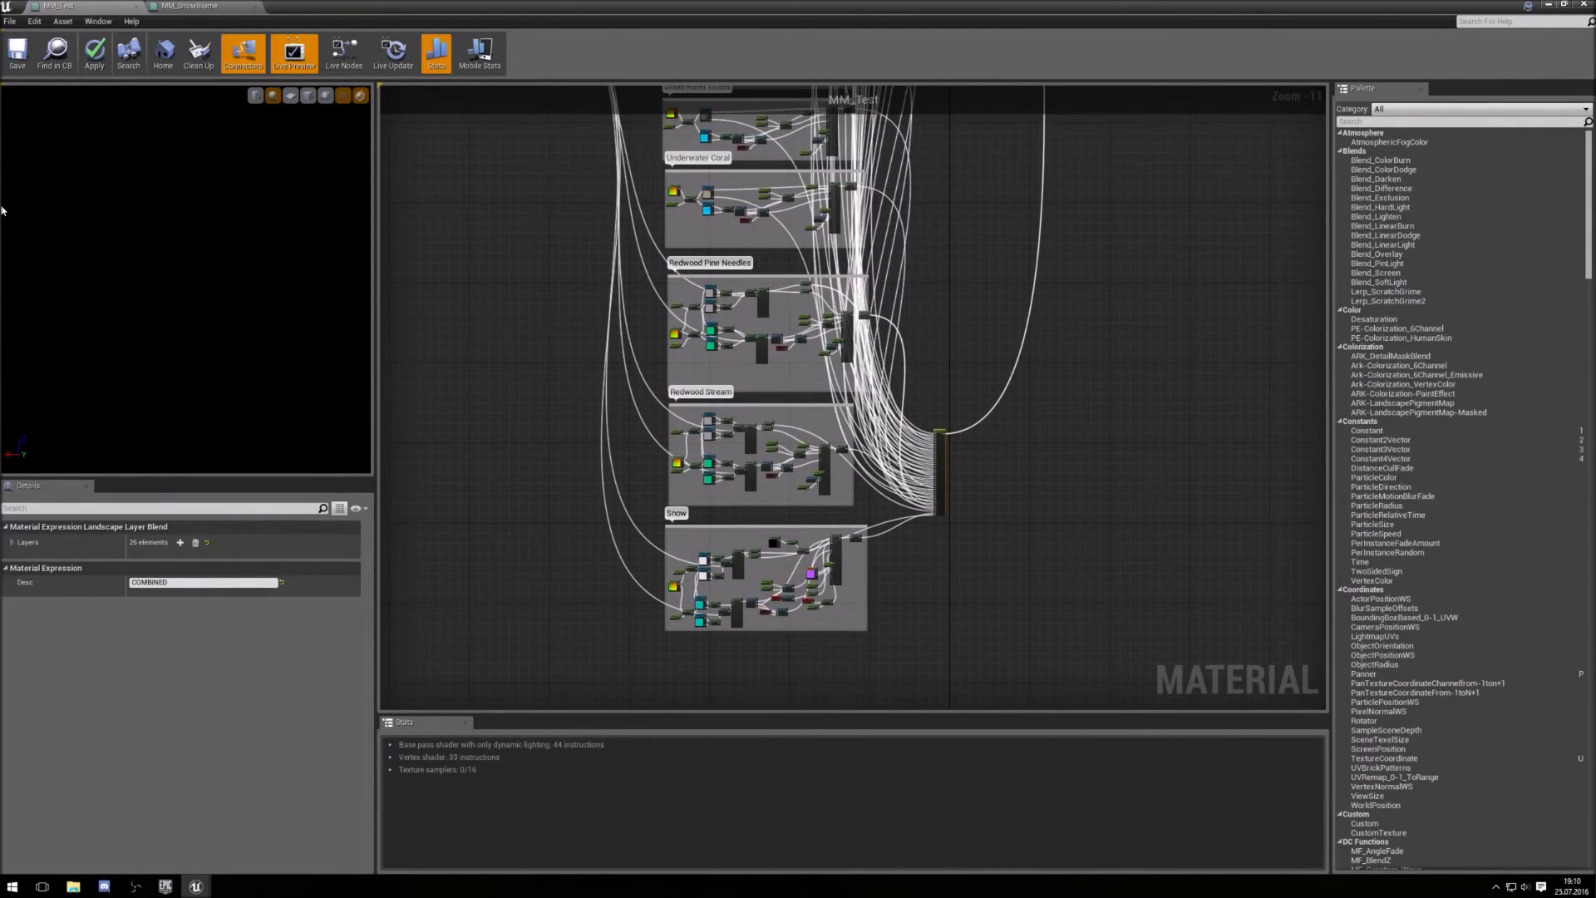
click(18, 64)
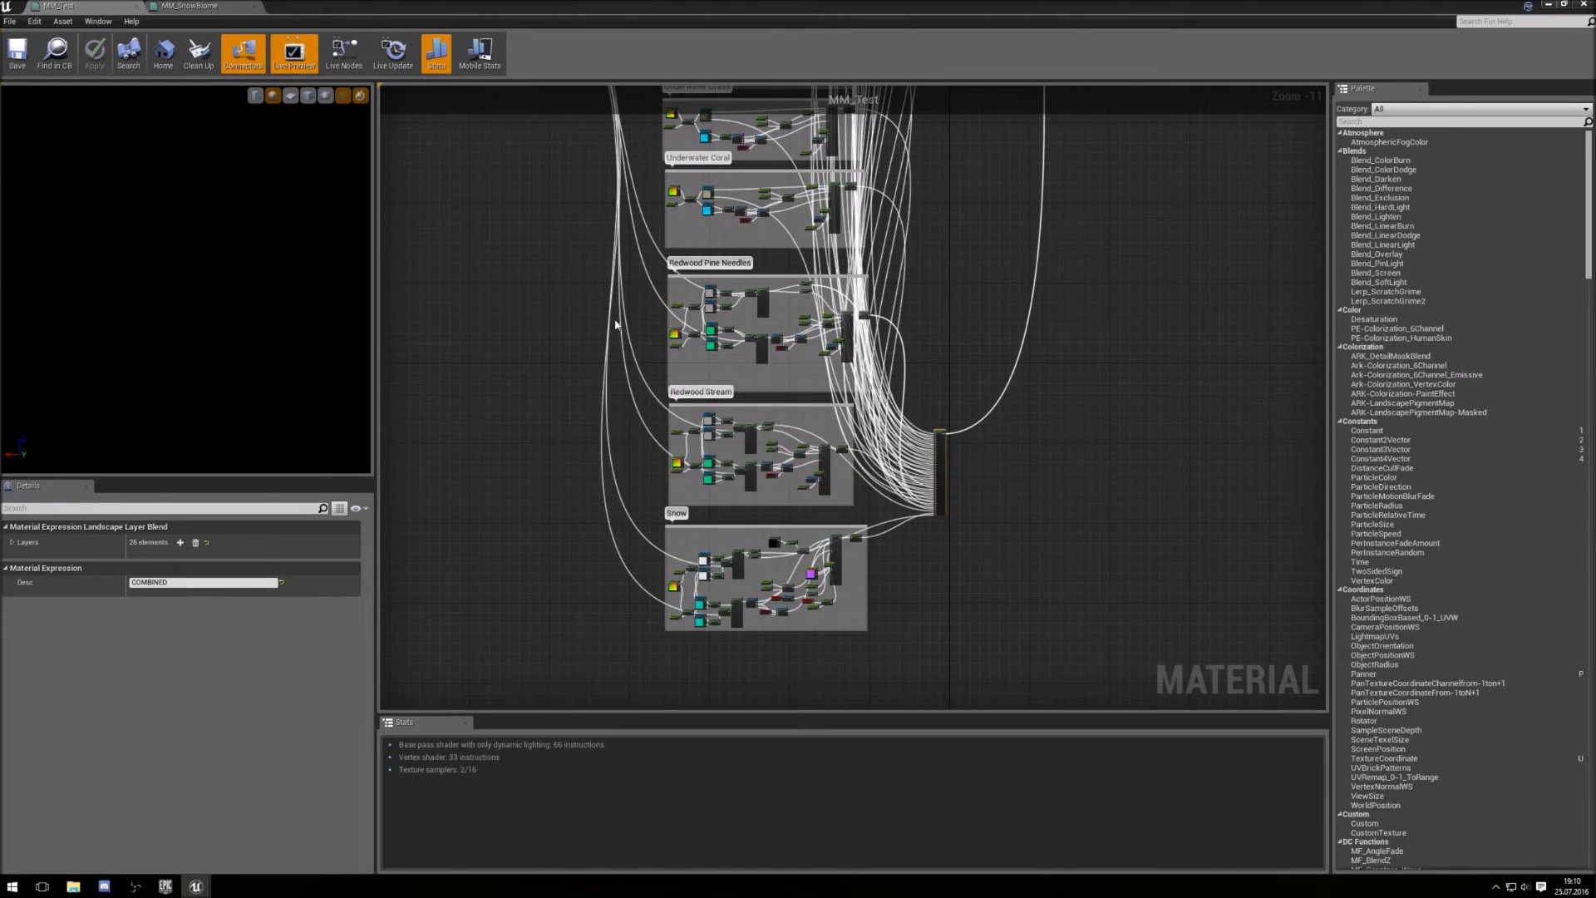
Close the MM_Test and MM_SnowBiome material editors once shaders finish compiling
click(138, 7)
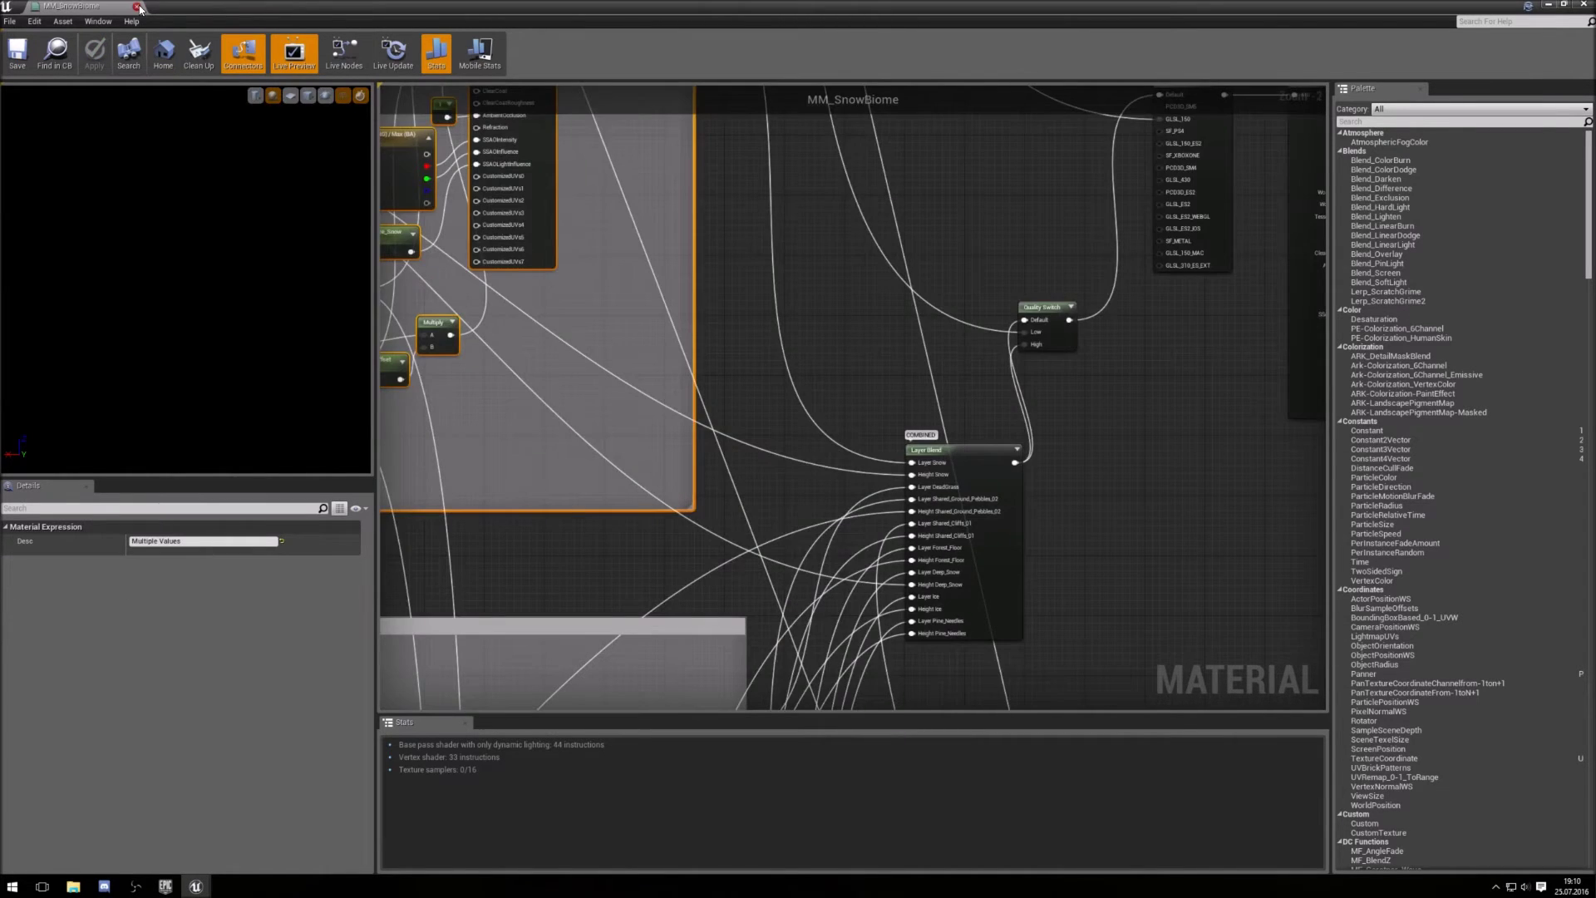
click(138, 7)
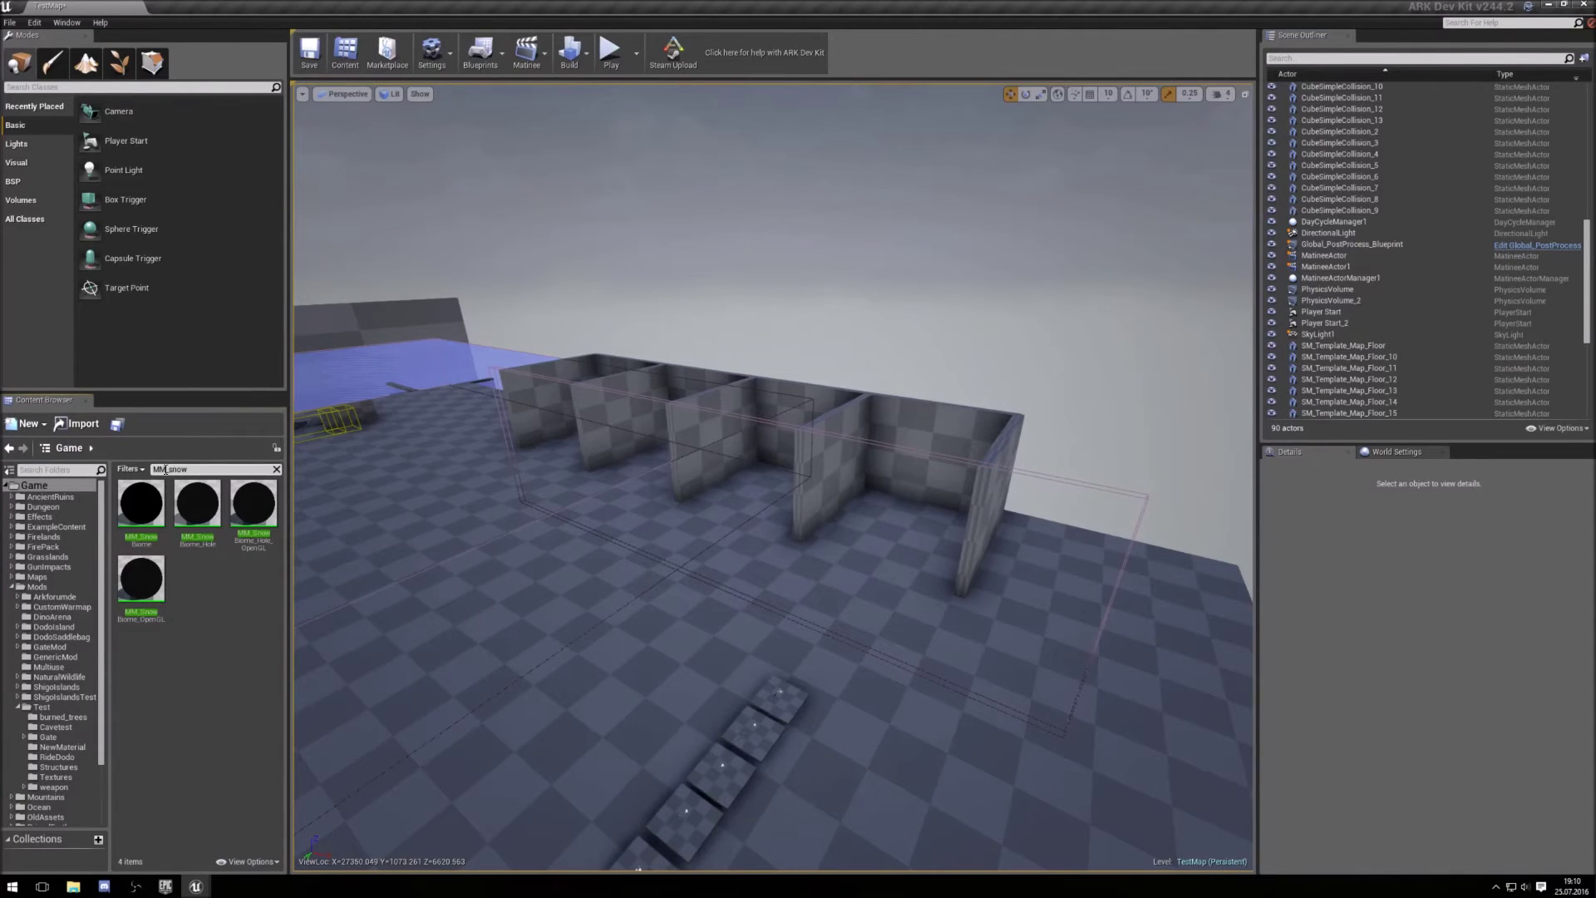
Change the Content Browser search to MI_snow and open the MI_SnowBiome instance
key(BackSpace)
text(I)
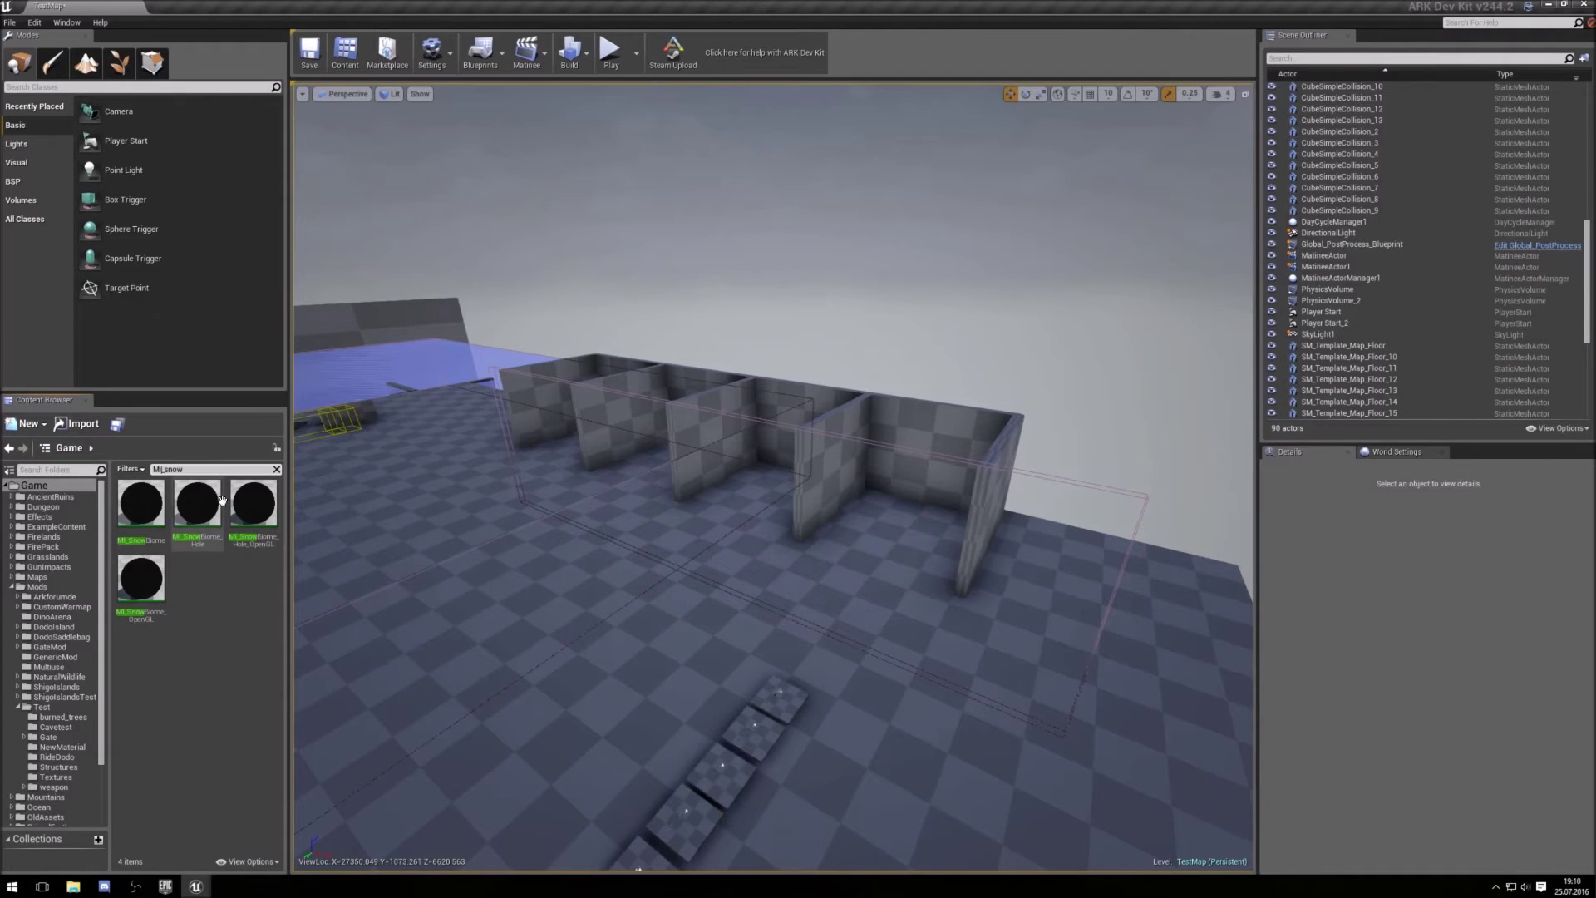
click(152, 512)
double_click(151, 513)
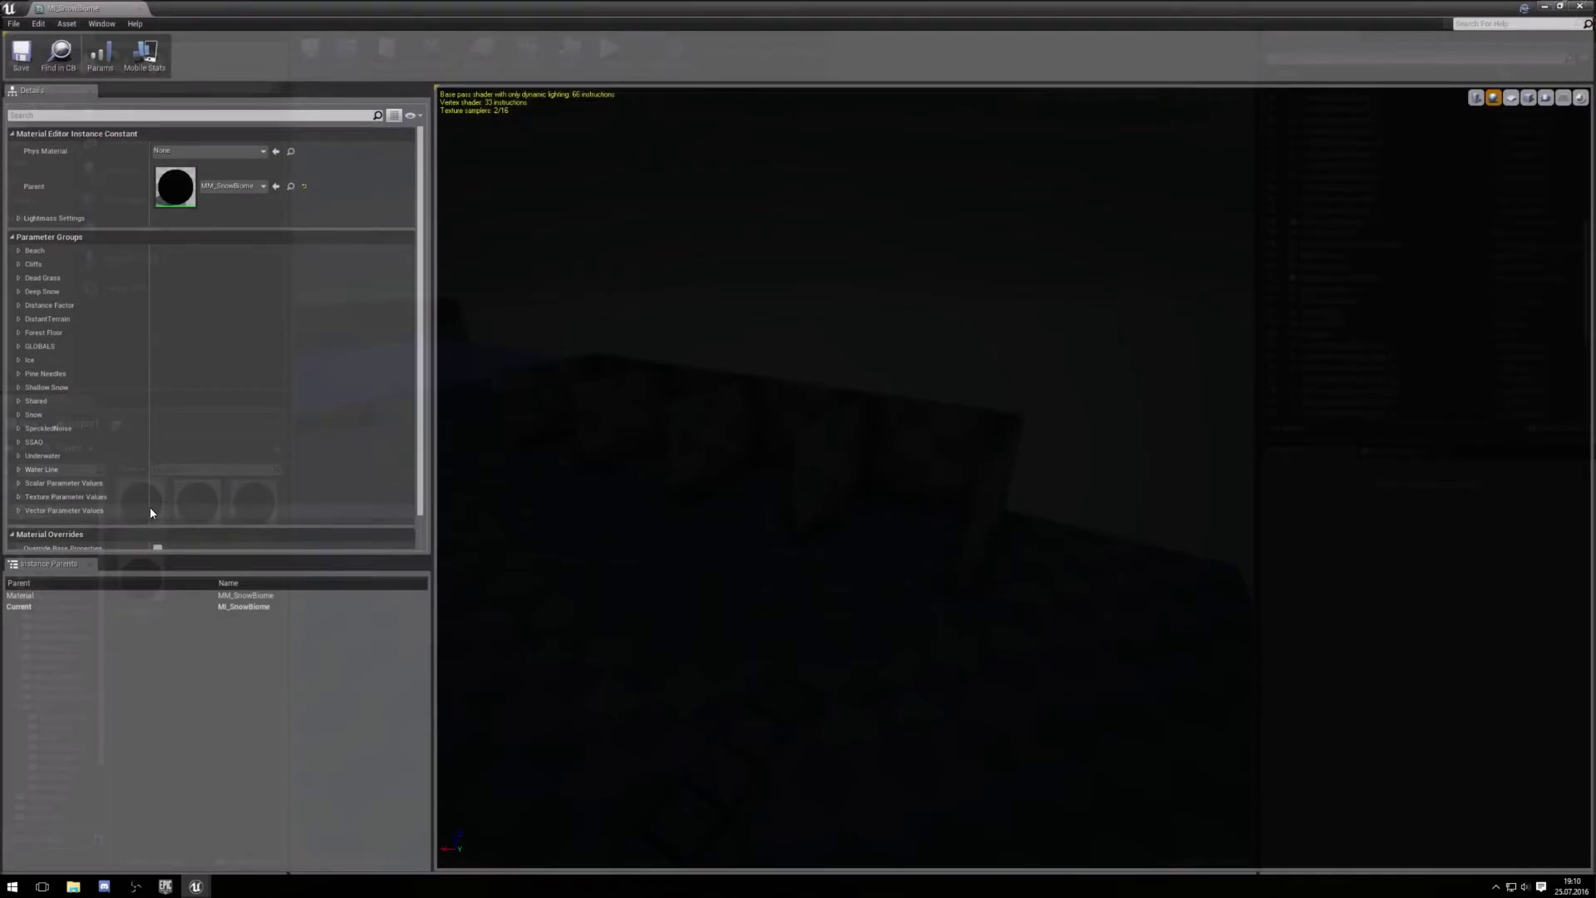
Restore and move the MI_SnowBiome editor window, then close it
click(1566, 6)
drag(692, 20, 987, 38)
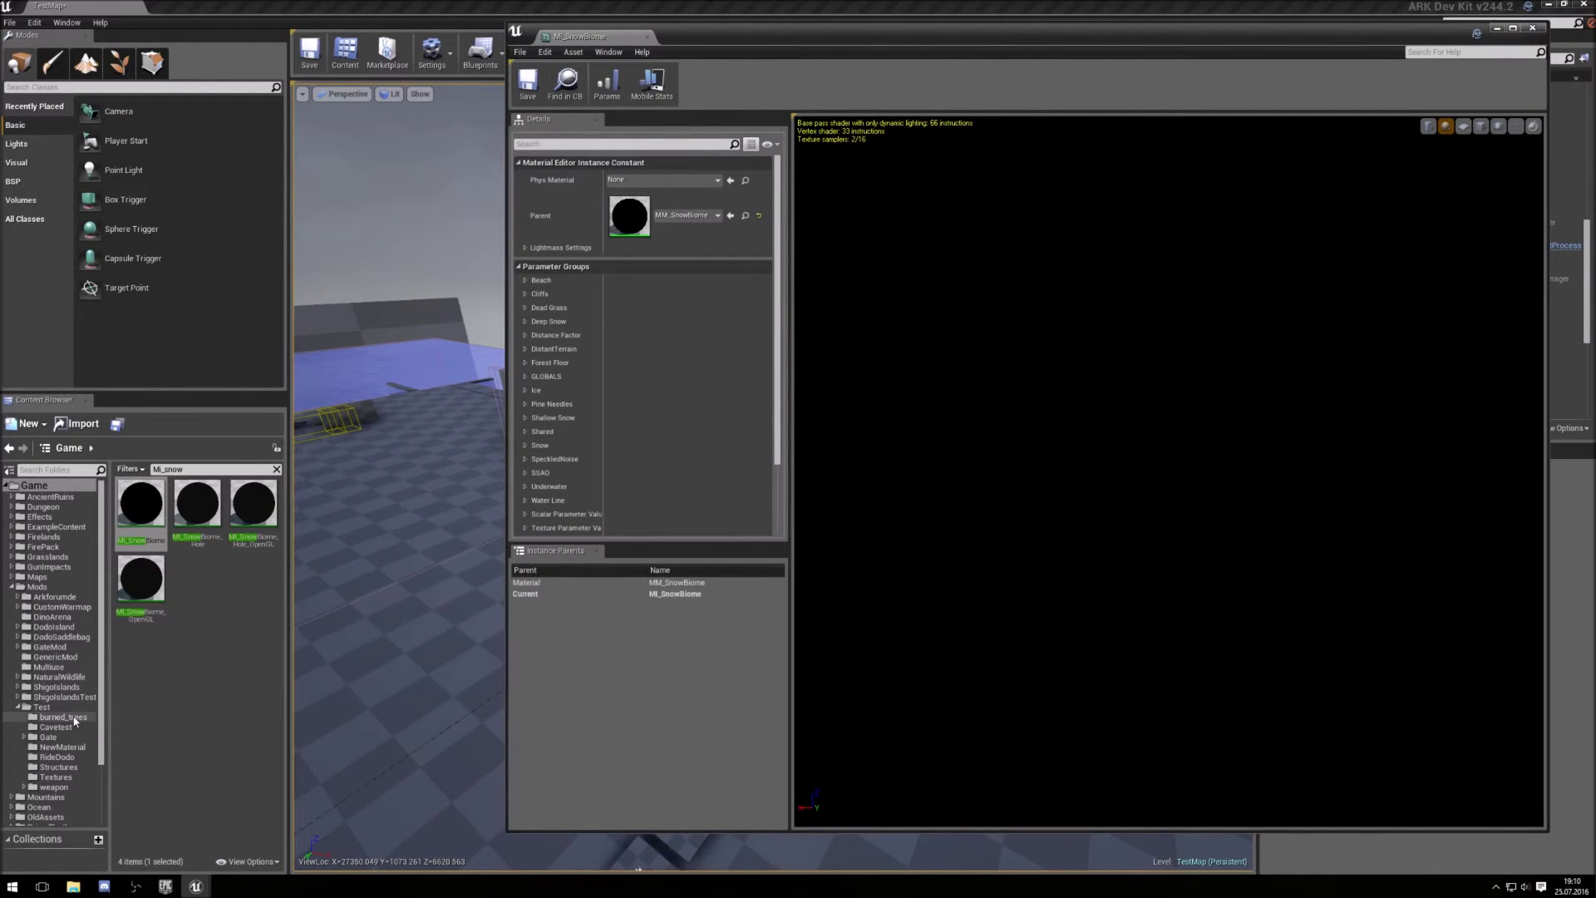
scroll(100, 719, down, 2)
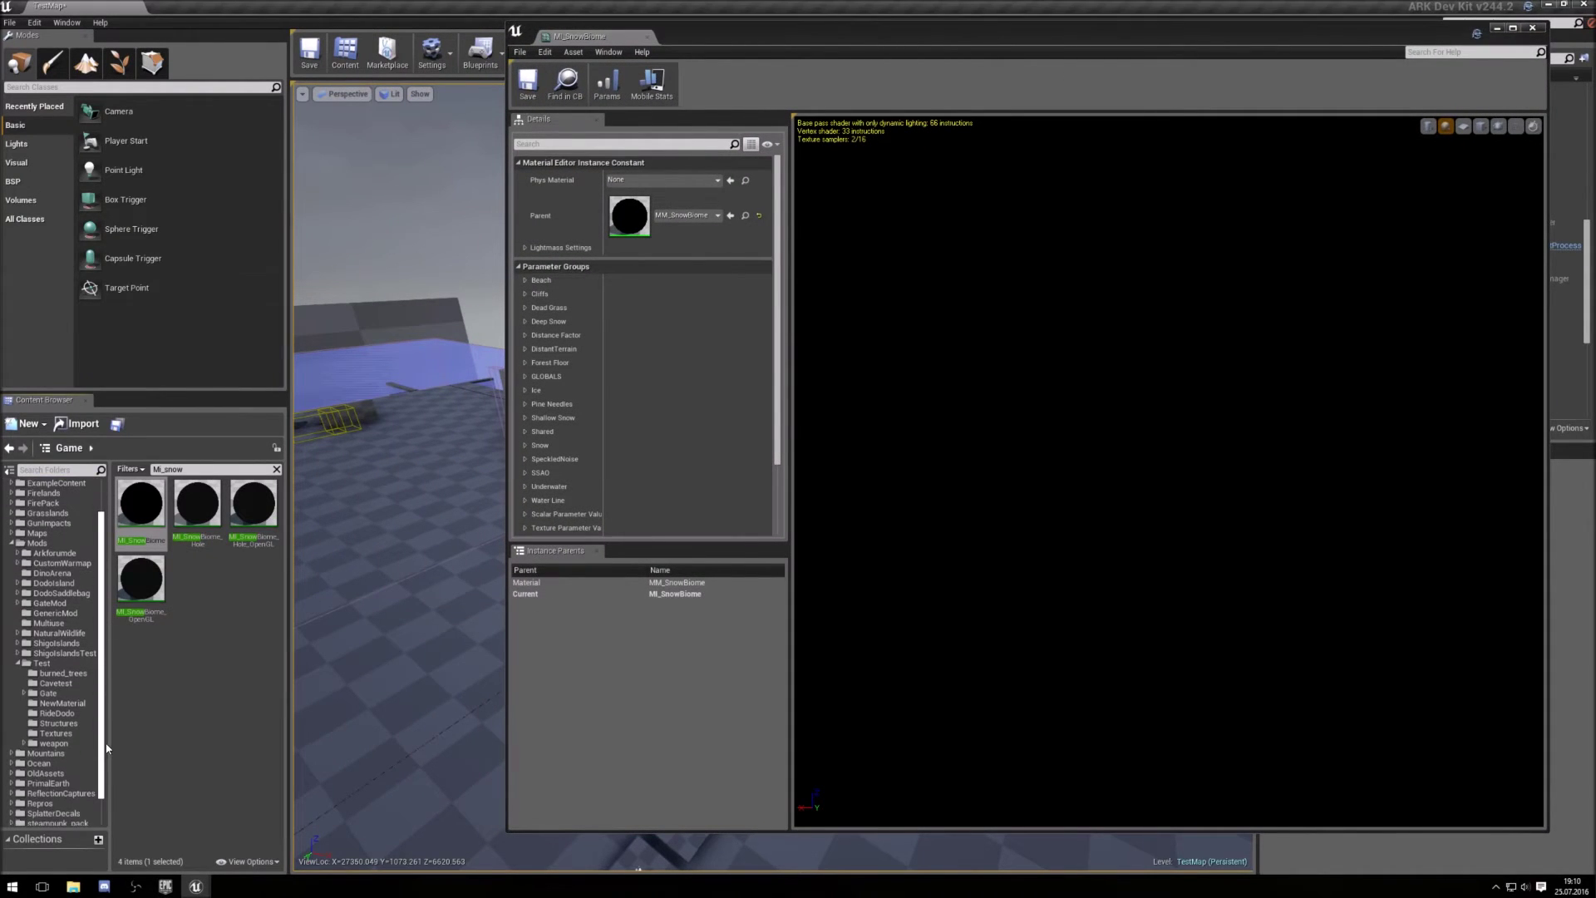
click(1496, 27)
drag(692, 634, 636, 596)
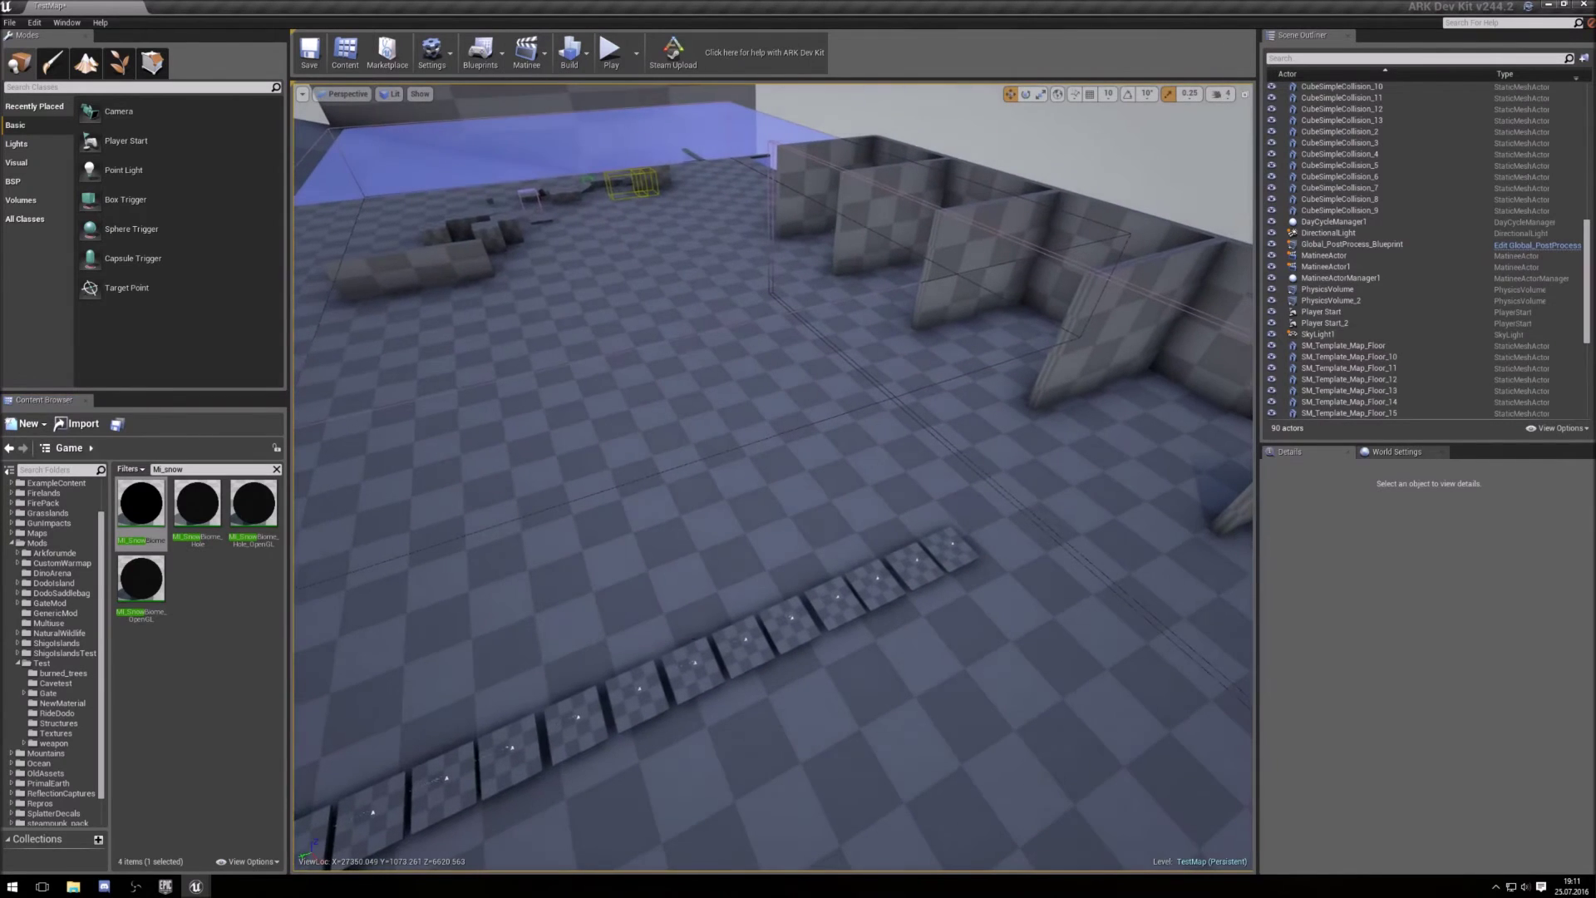
In Landscape mode, create a new landscape using the MI_Test material
click(85, 62)
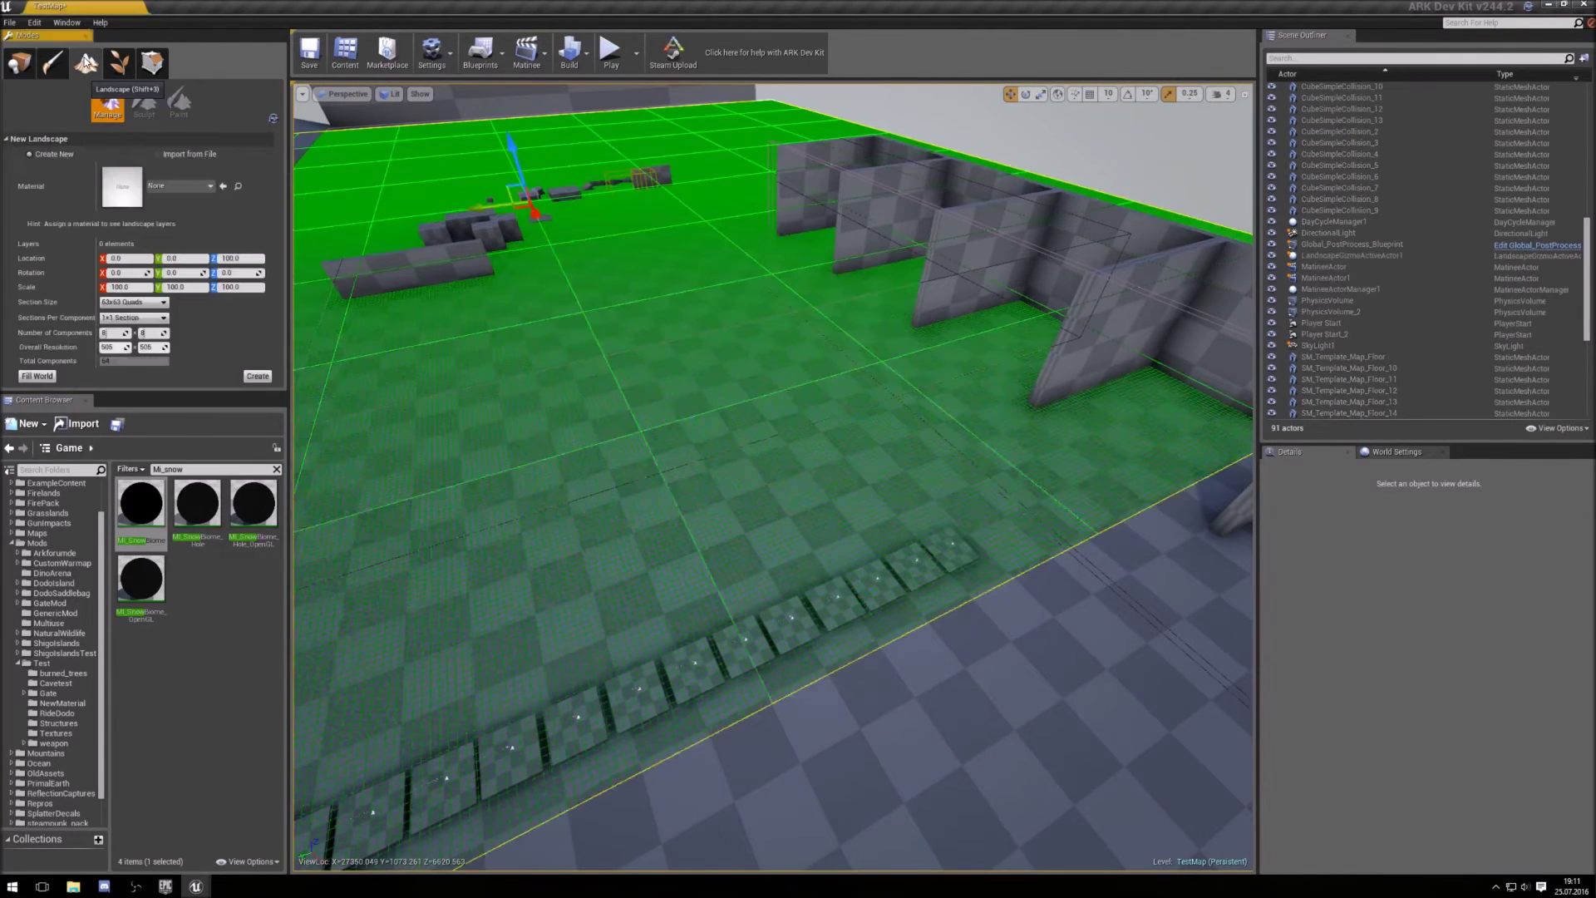
click(178, 186)
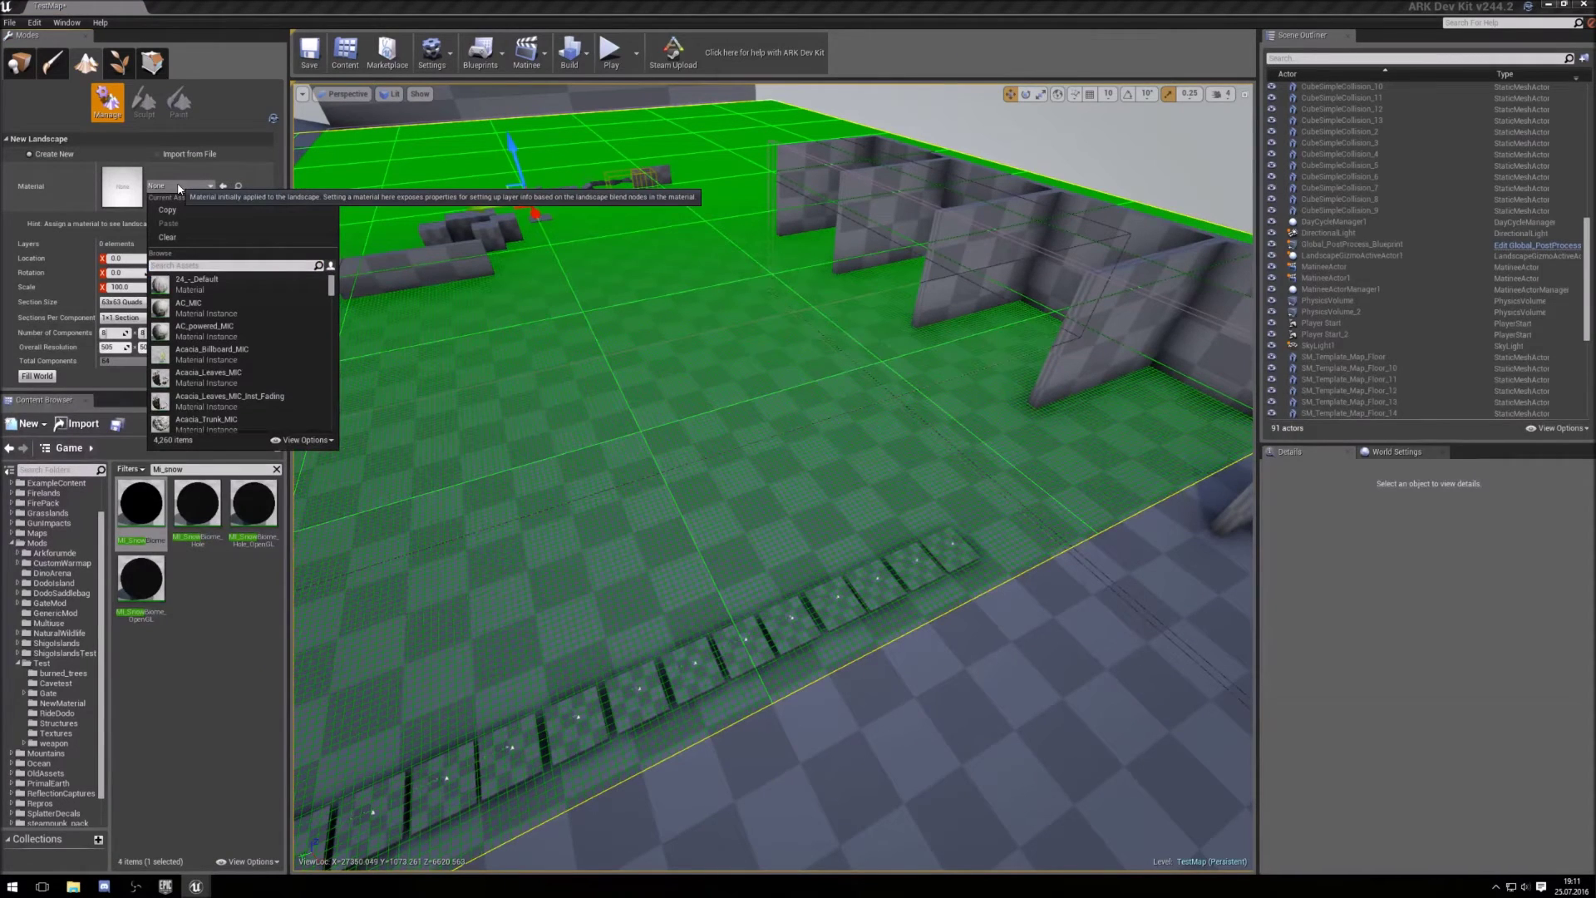
text(MI)
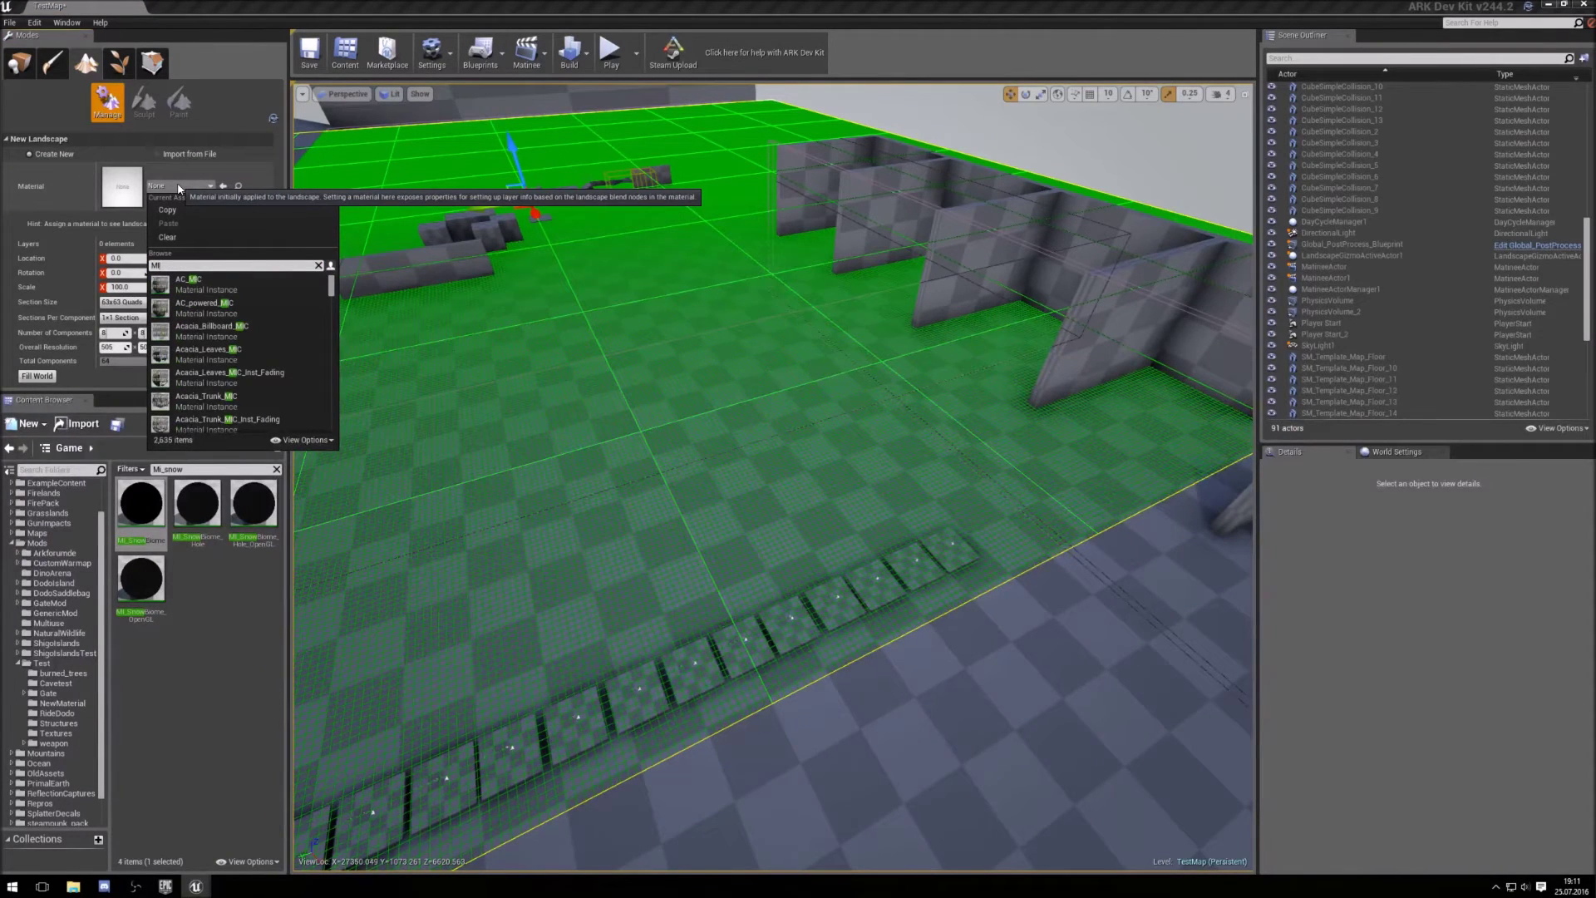
text(_Test)
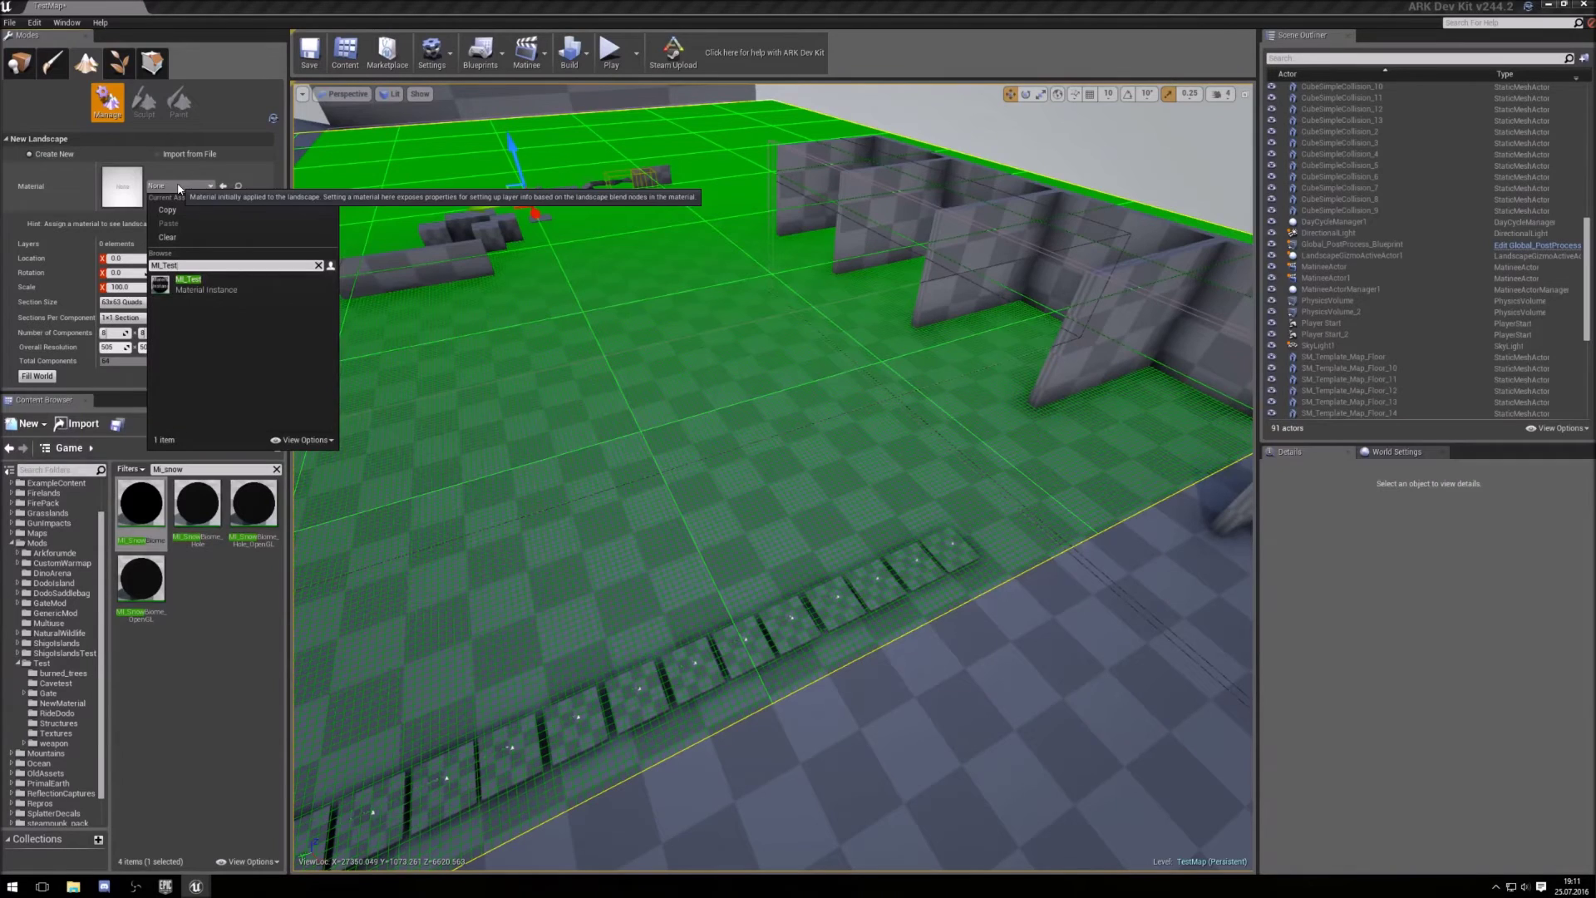
click(212, 284)
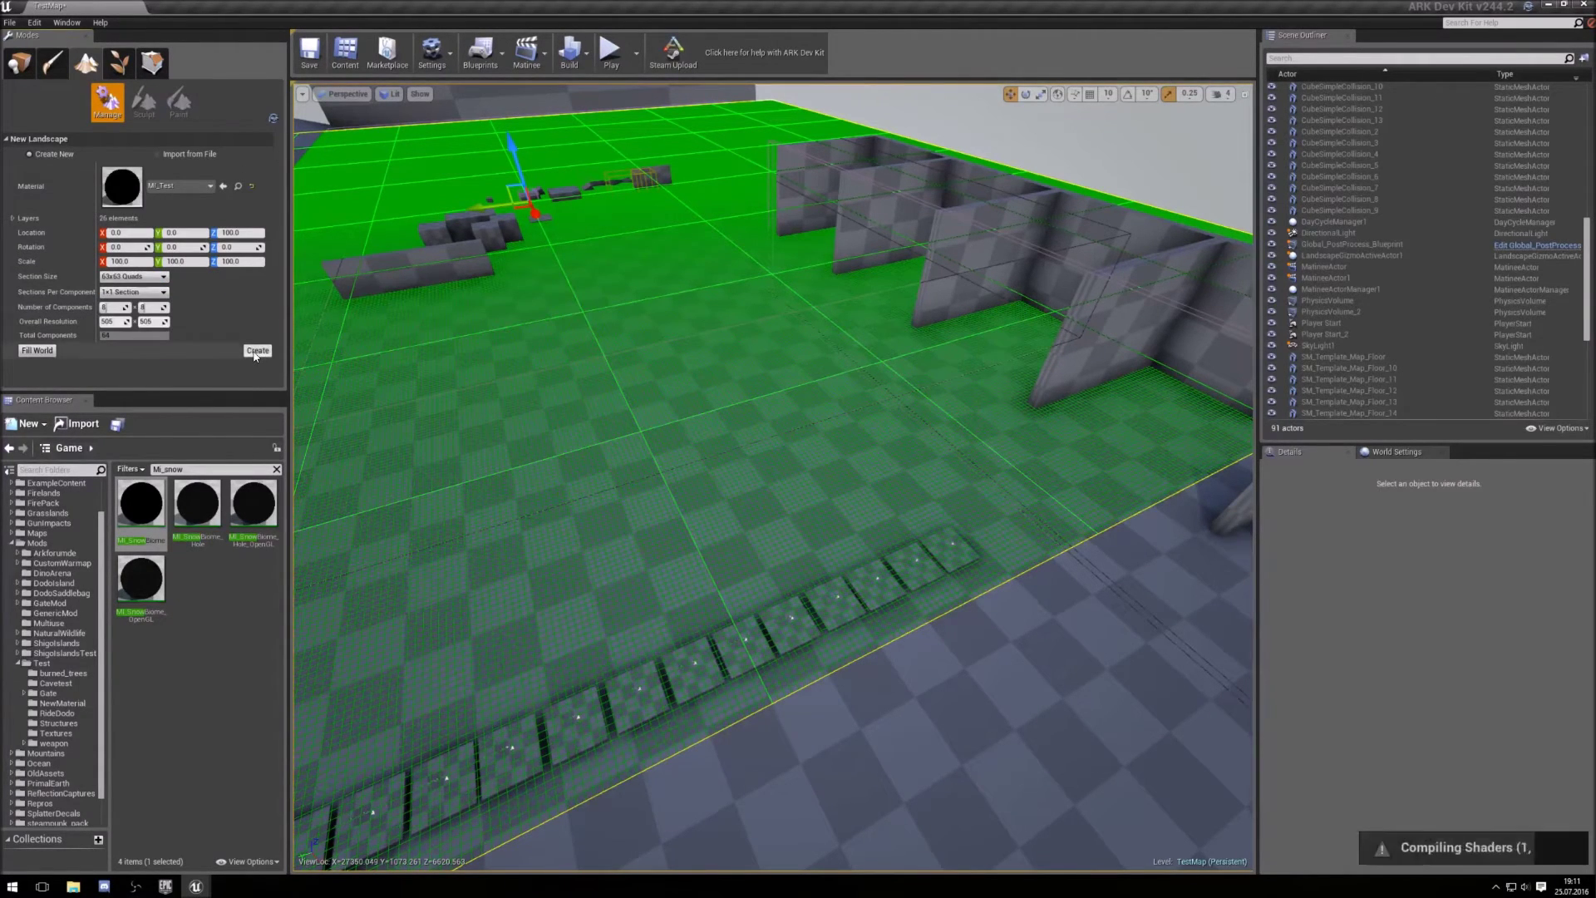
click(256, 352)
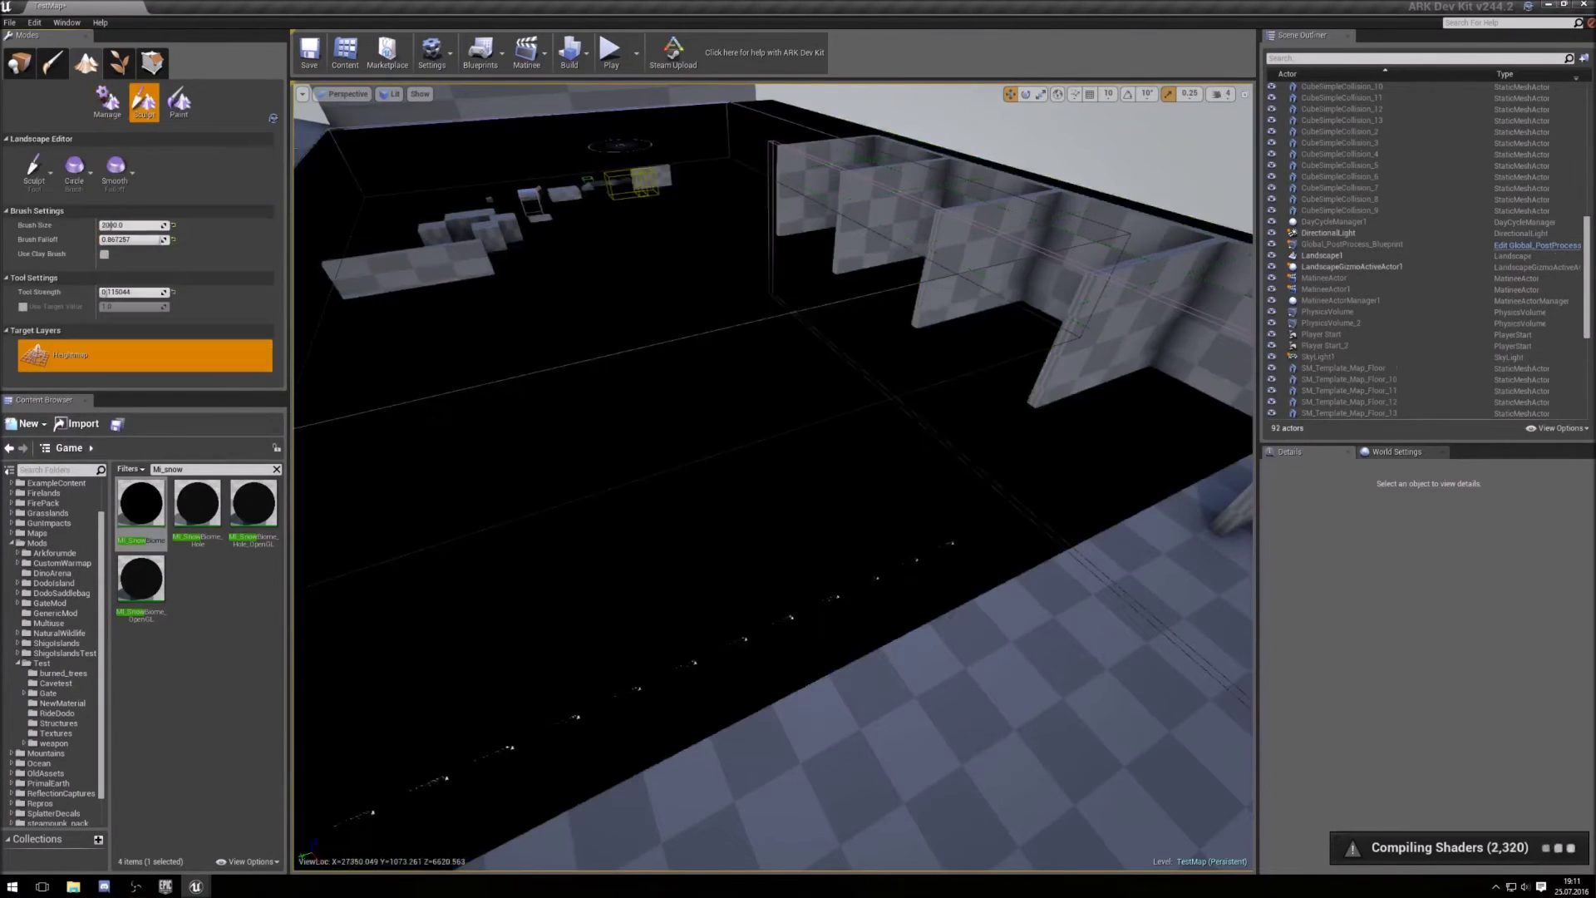
Switch Landscape mode to Paint and check the Shared_Grass_01 layer info choices
click(179, 101)
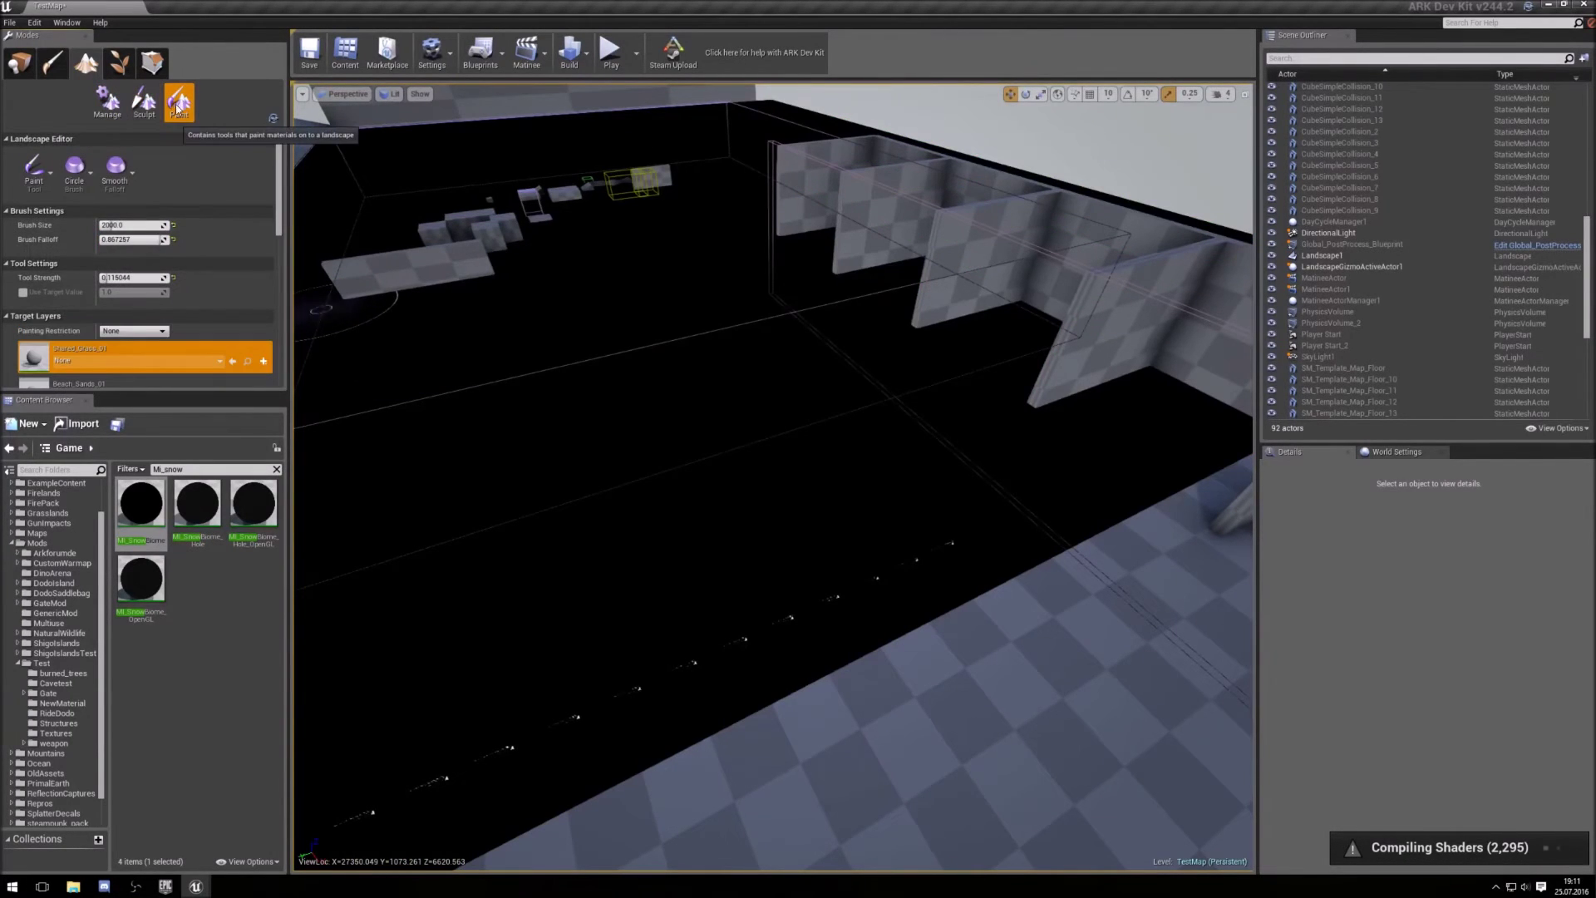
scroll(206, 252, down, 3)
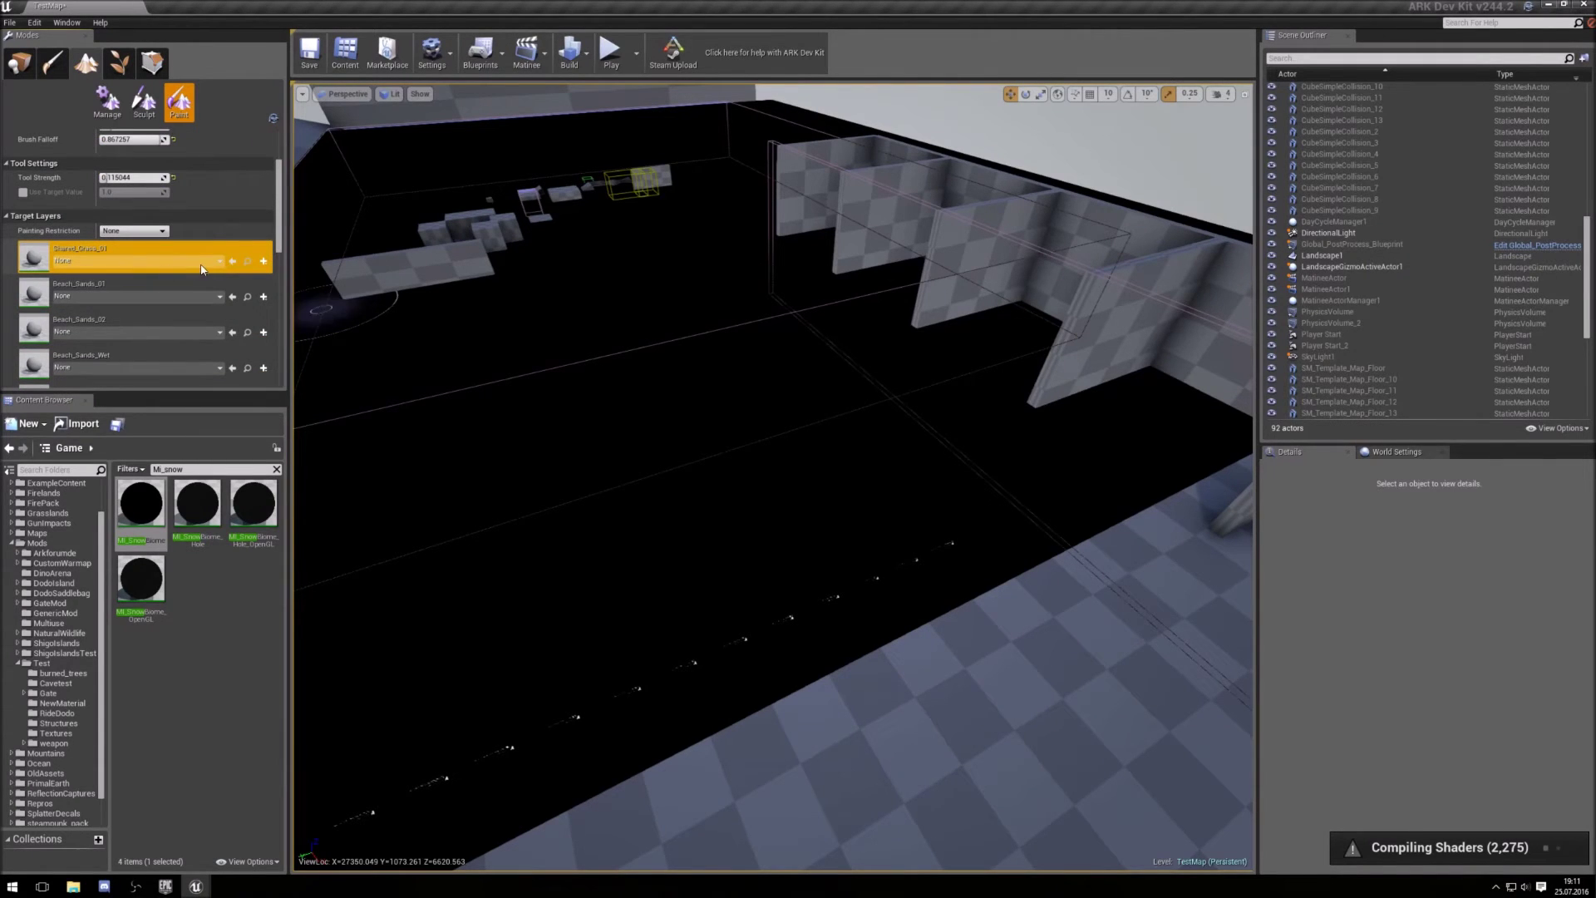
click(219, 262)
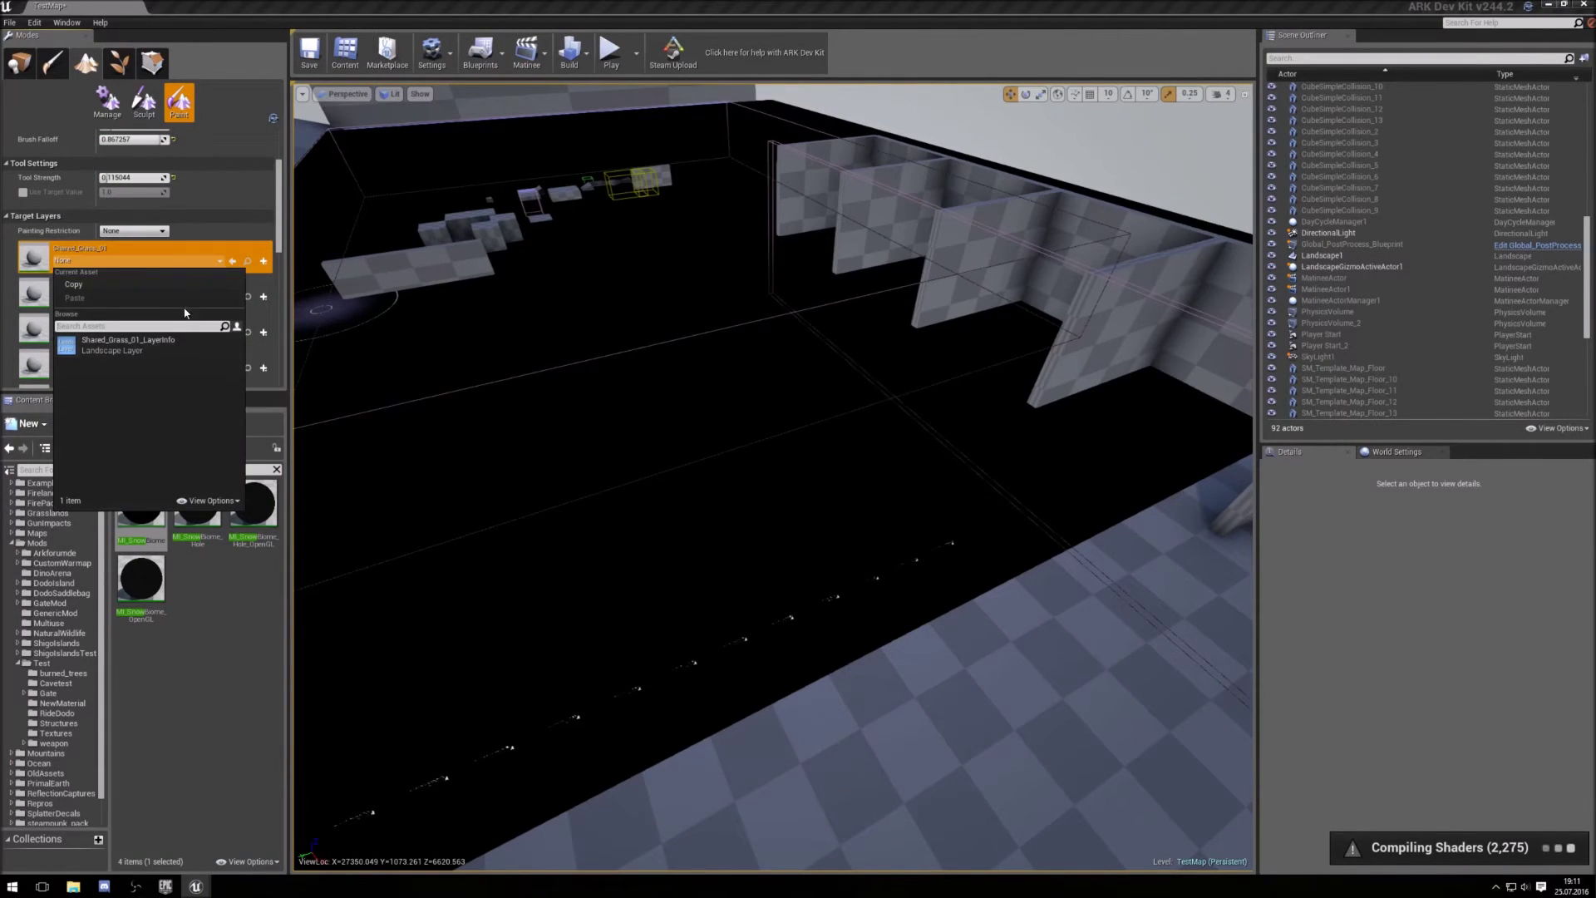
click(210, 243)
Scroll the Target Layers list from Beach_Sands_01 down to the Snow layer
scroll(202, 297, down, 5)
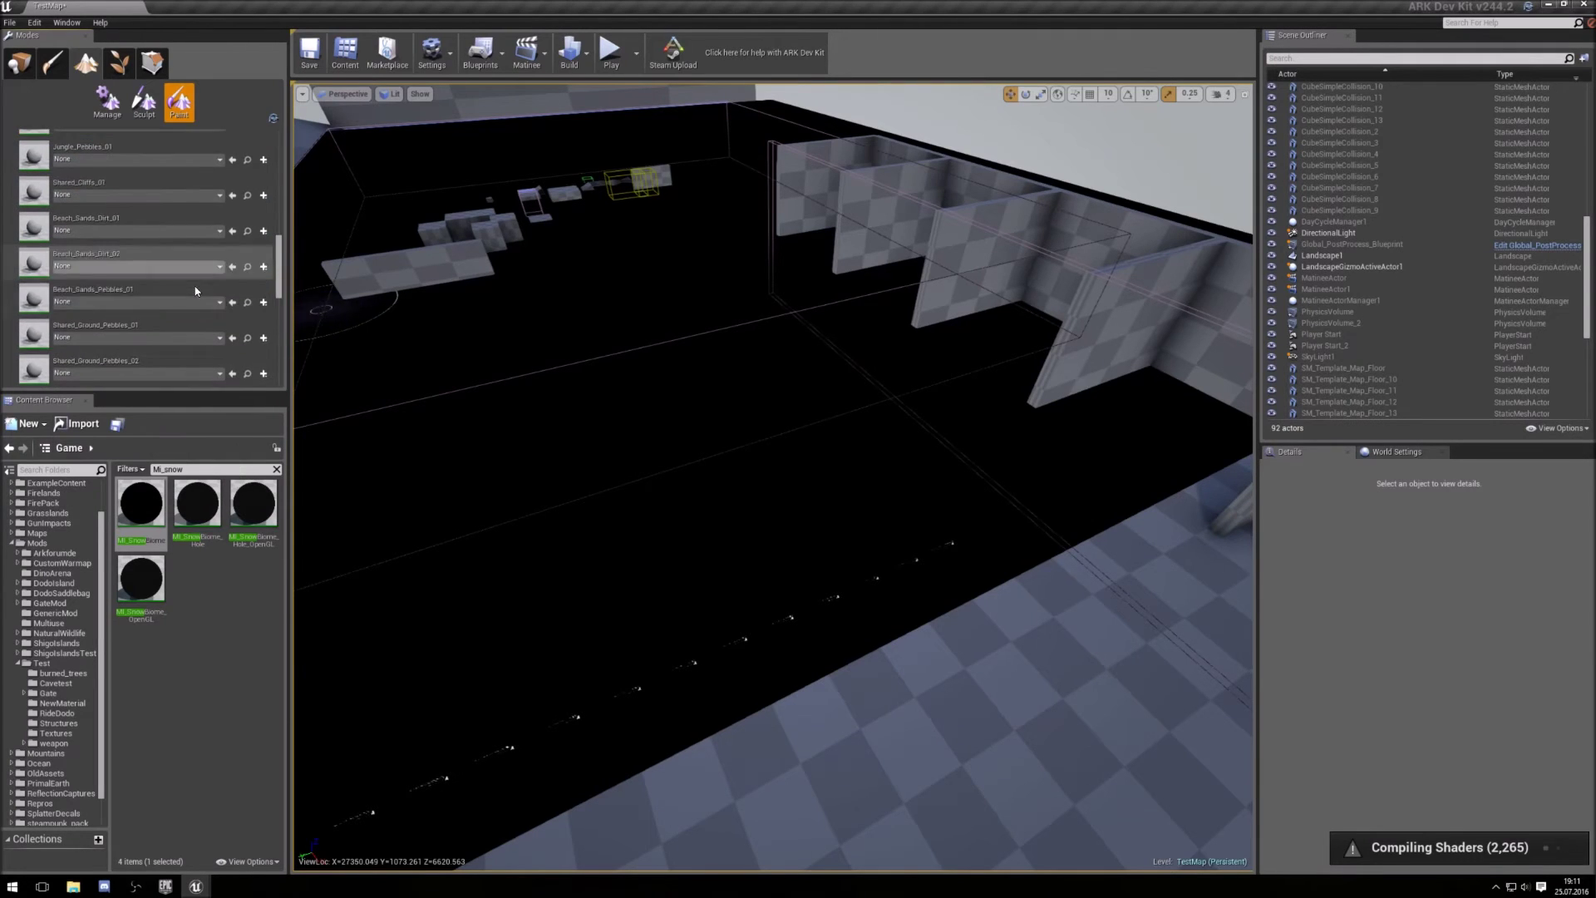
scroll(181, 262, down, 5)
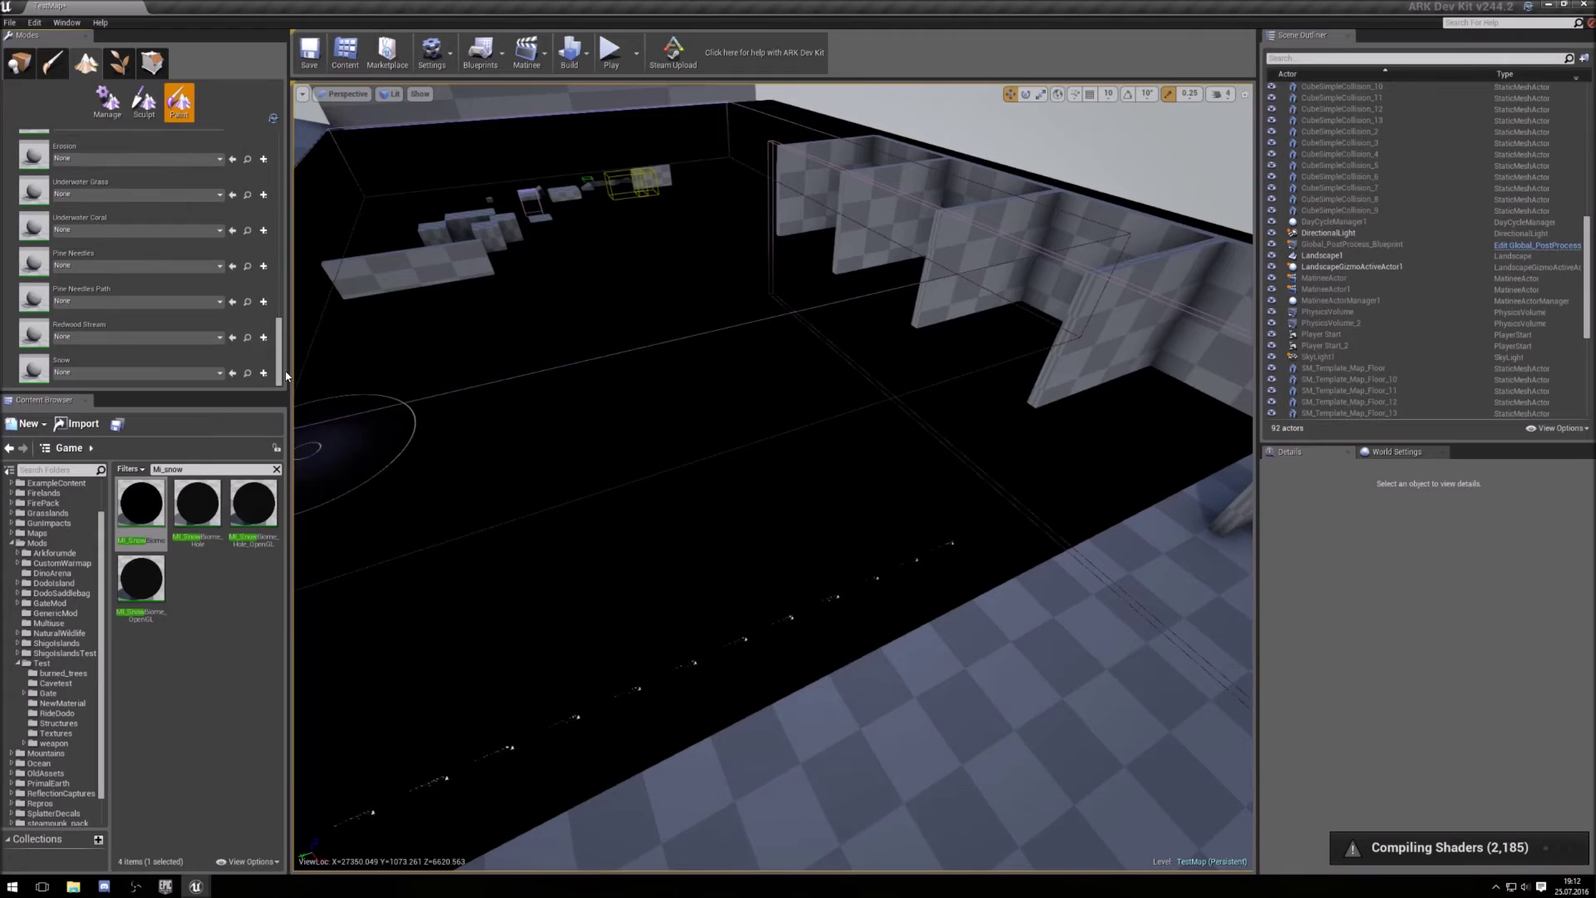
drag(281, 373, 277, 229)
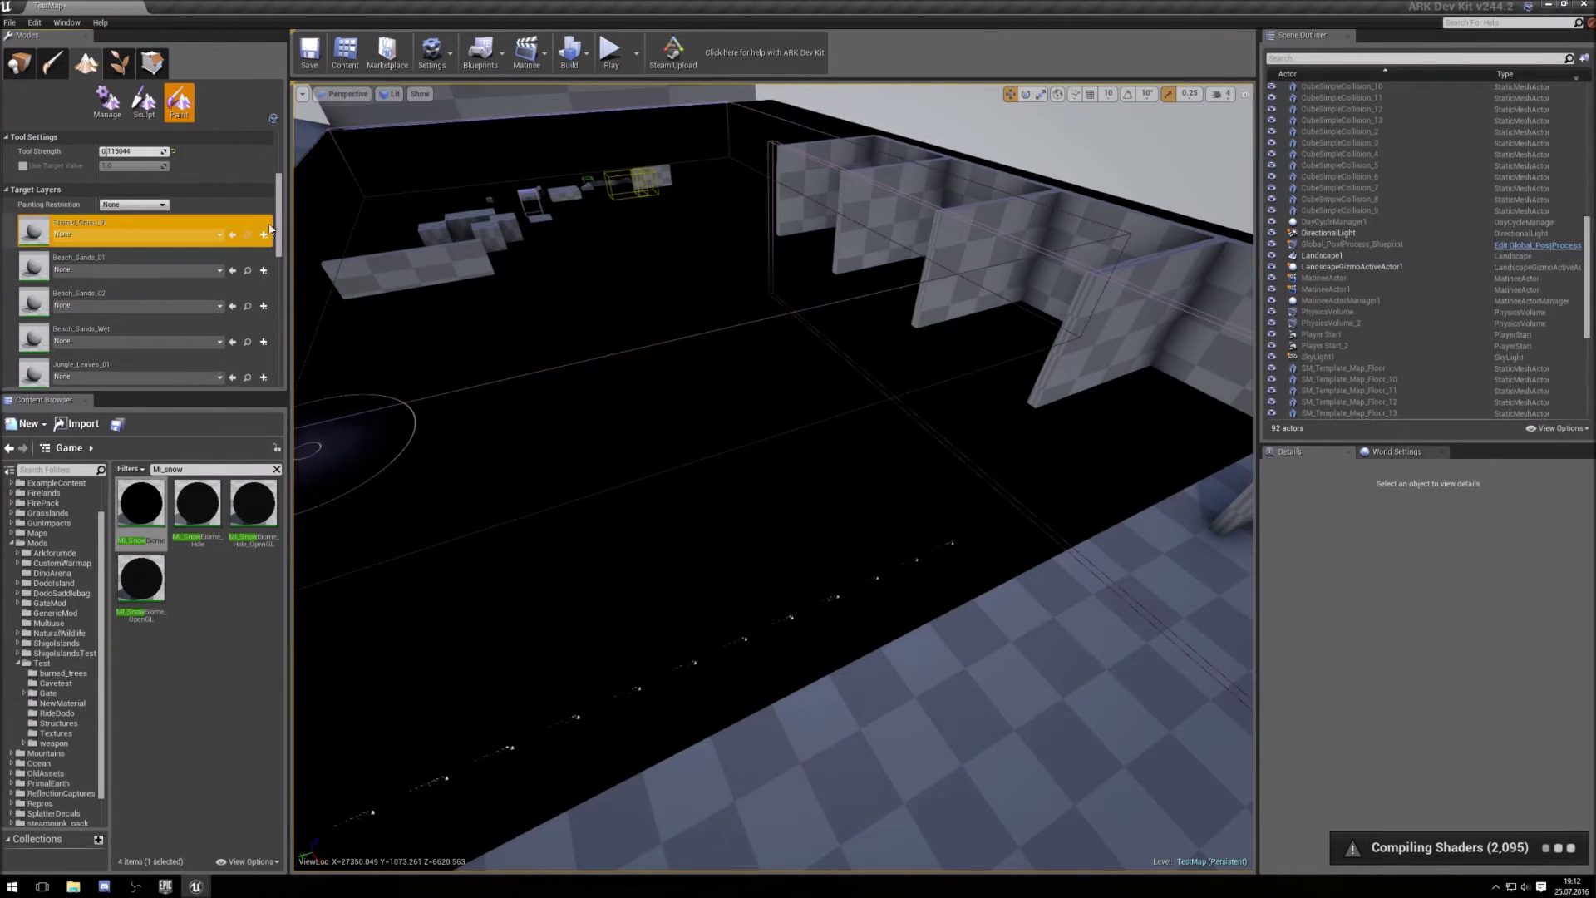
drag(282, 230, 279, 374)
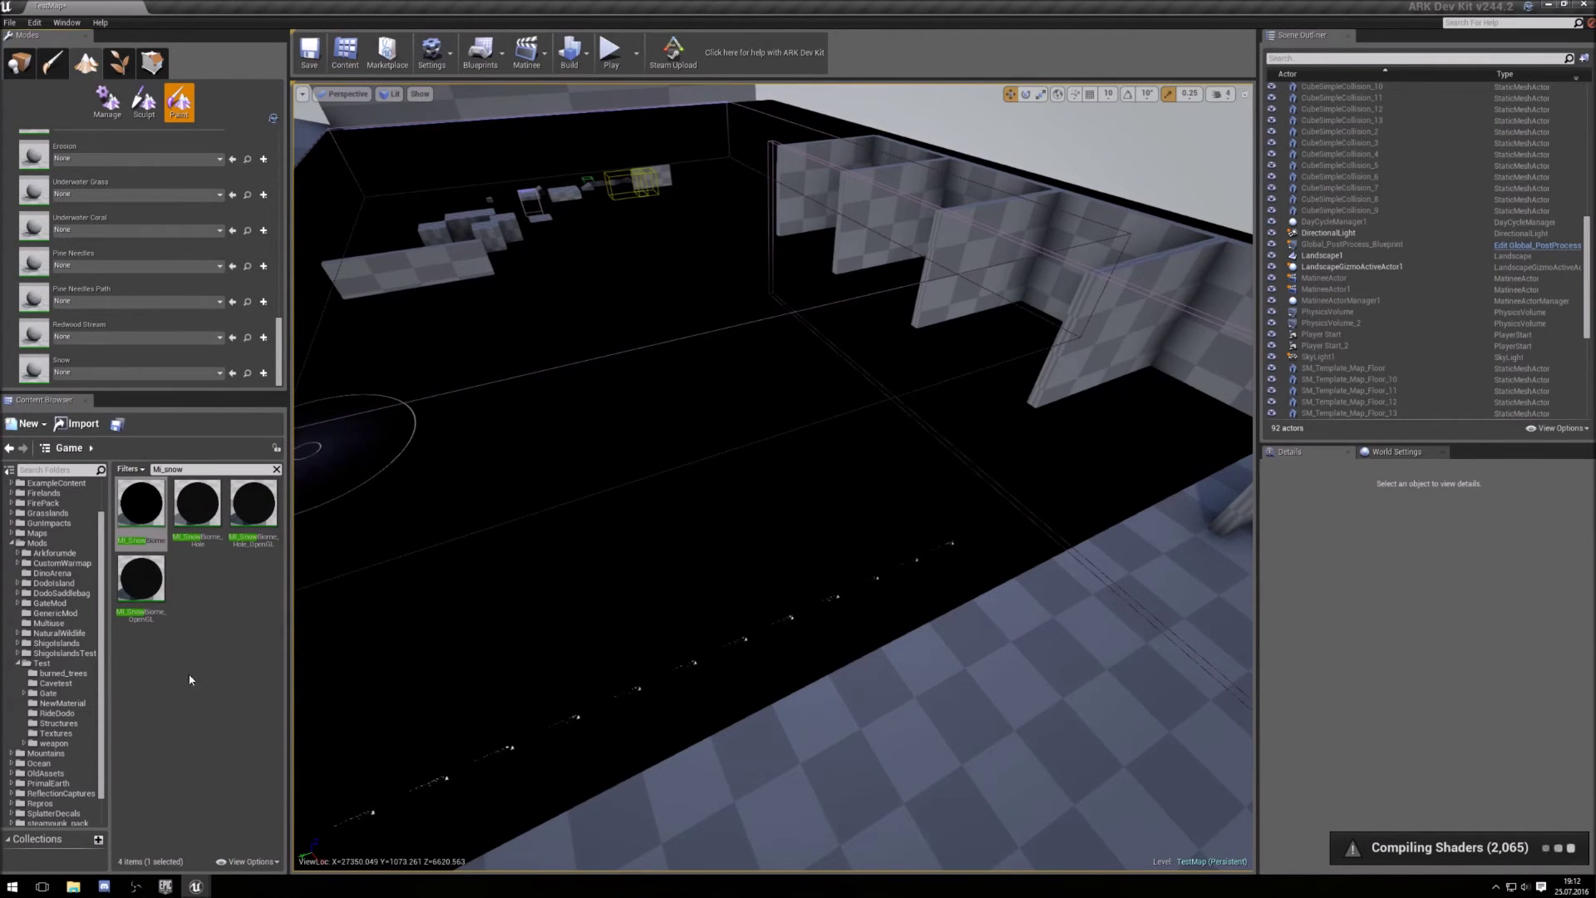
Clear the Content Browser search, open MI_Test, and detach it into its own window
click(58, 705)
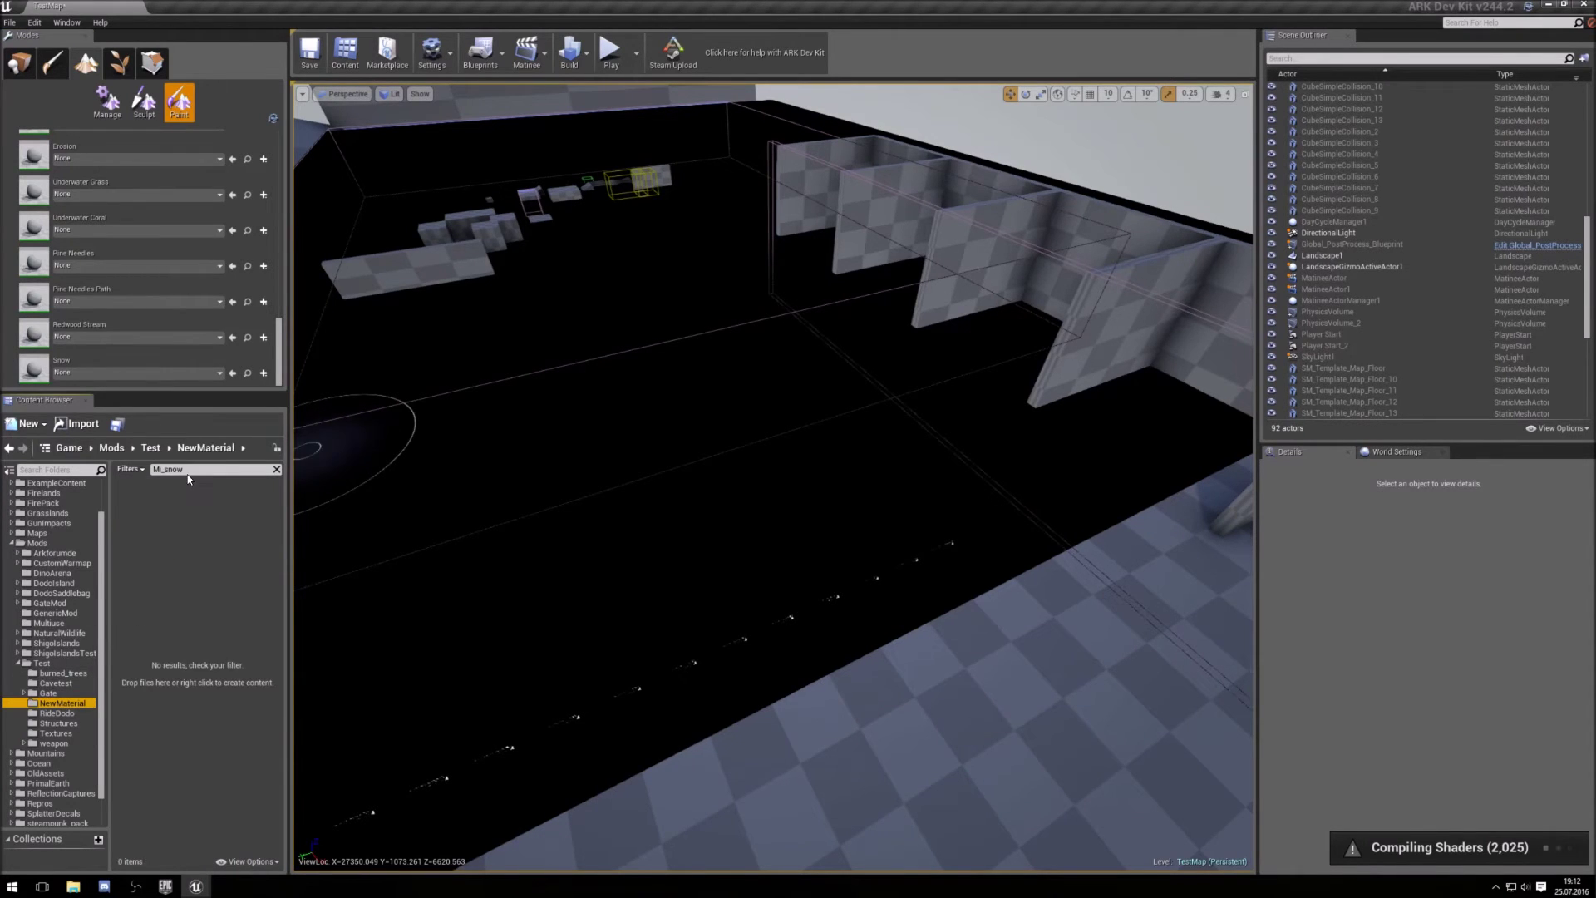
key(BackSpace)
key(BackSpace)
key(BackSpace)
key(BackSpace)
key(BackSpace)
key(BackSpace)
key(BackSpace)
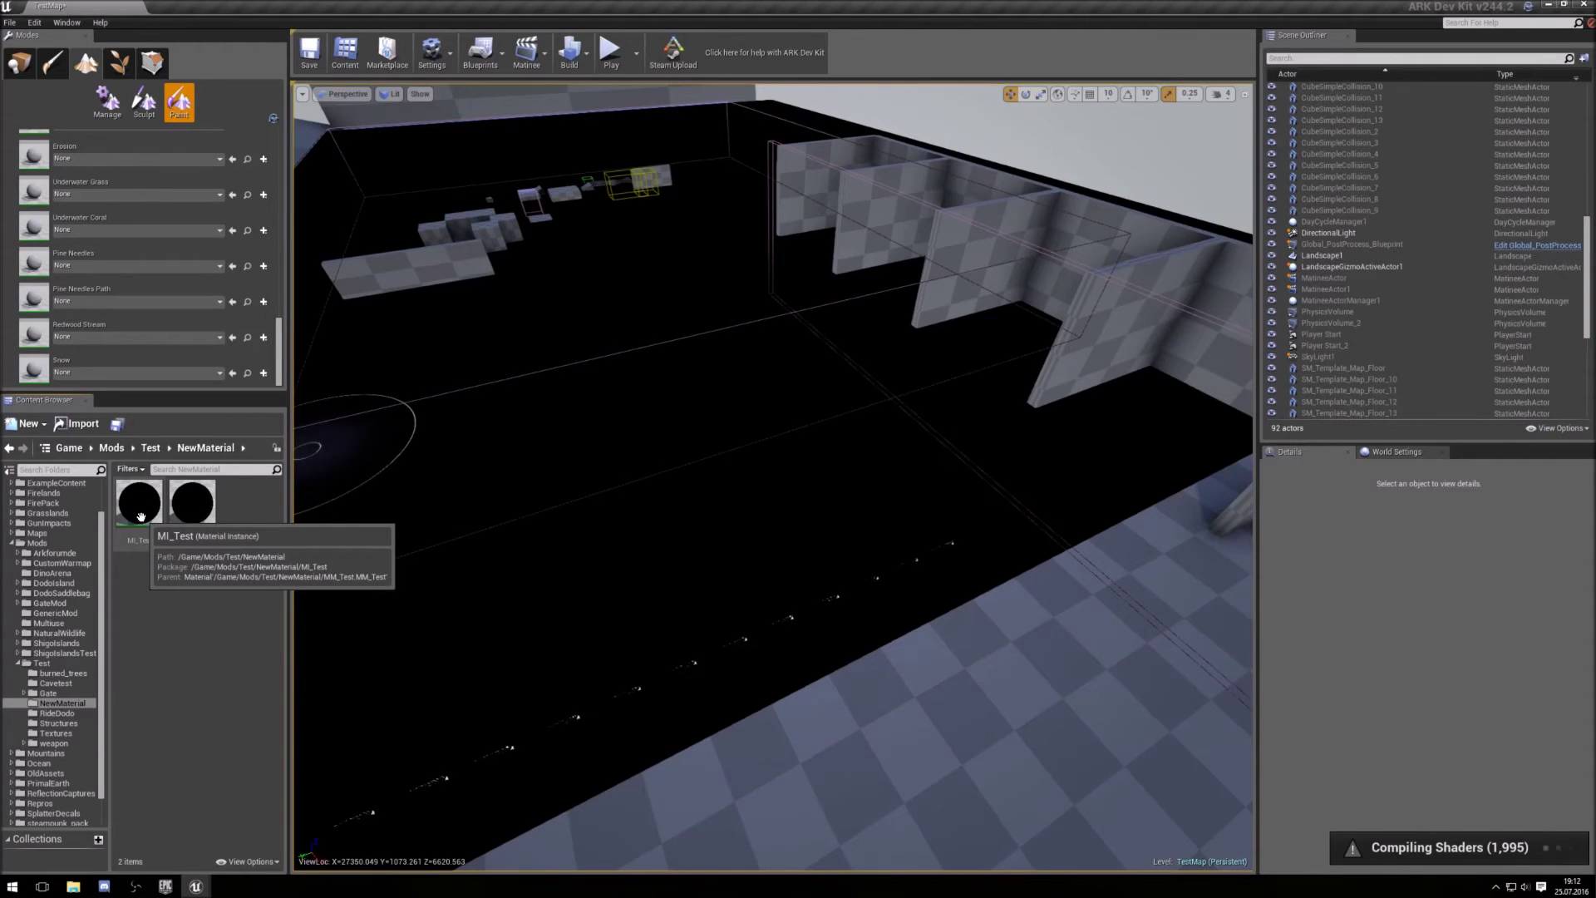
click(142, 520)
double_click(142, 522)
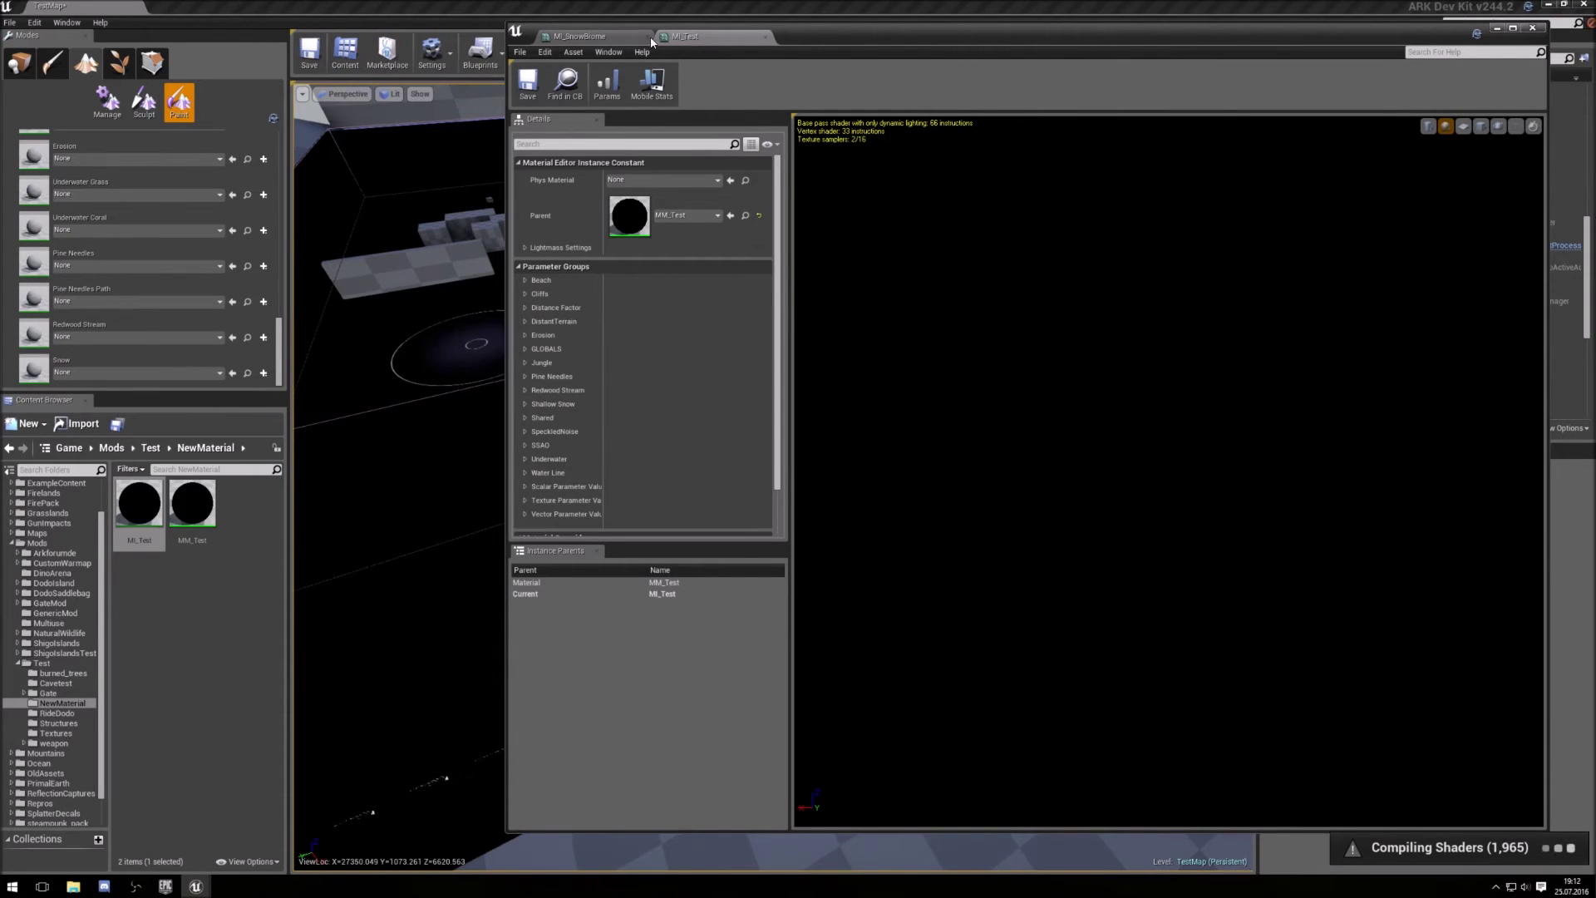
drag(698, 37, 181, 30)
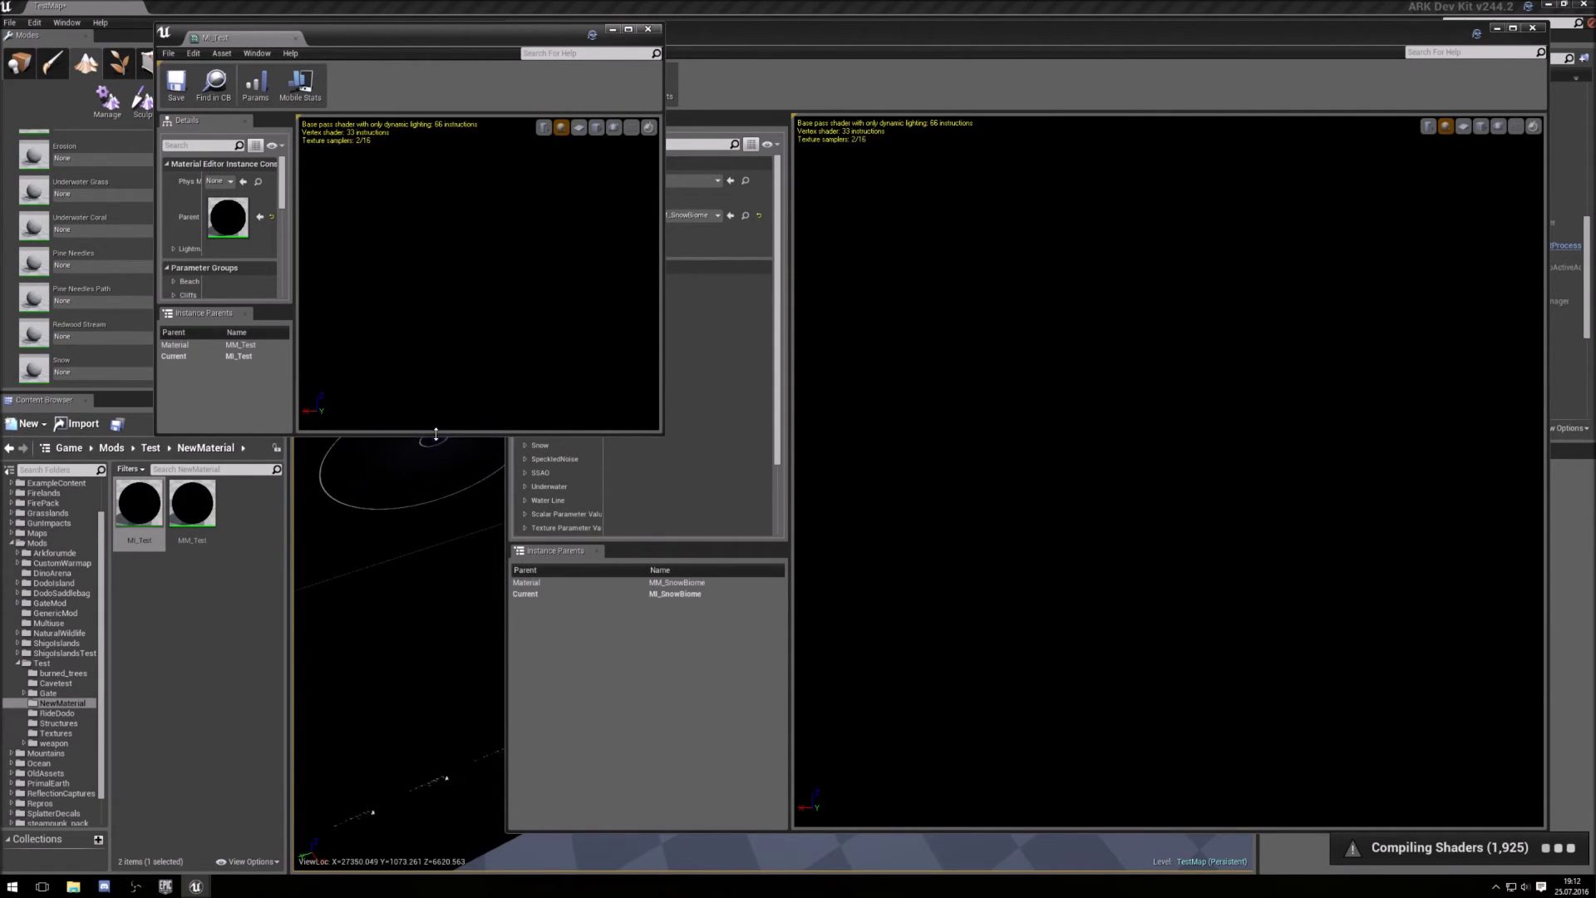
Resize and position the MI_Test and MI_SnowBiome editor windows side by side
drag(436, 433, 459, 839)
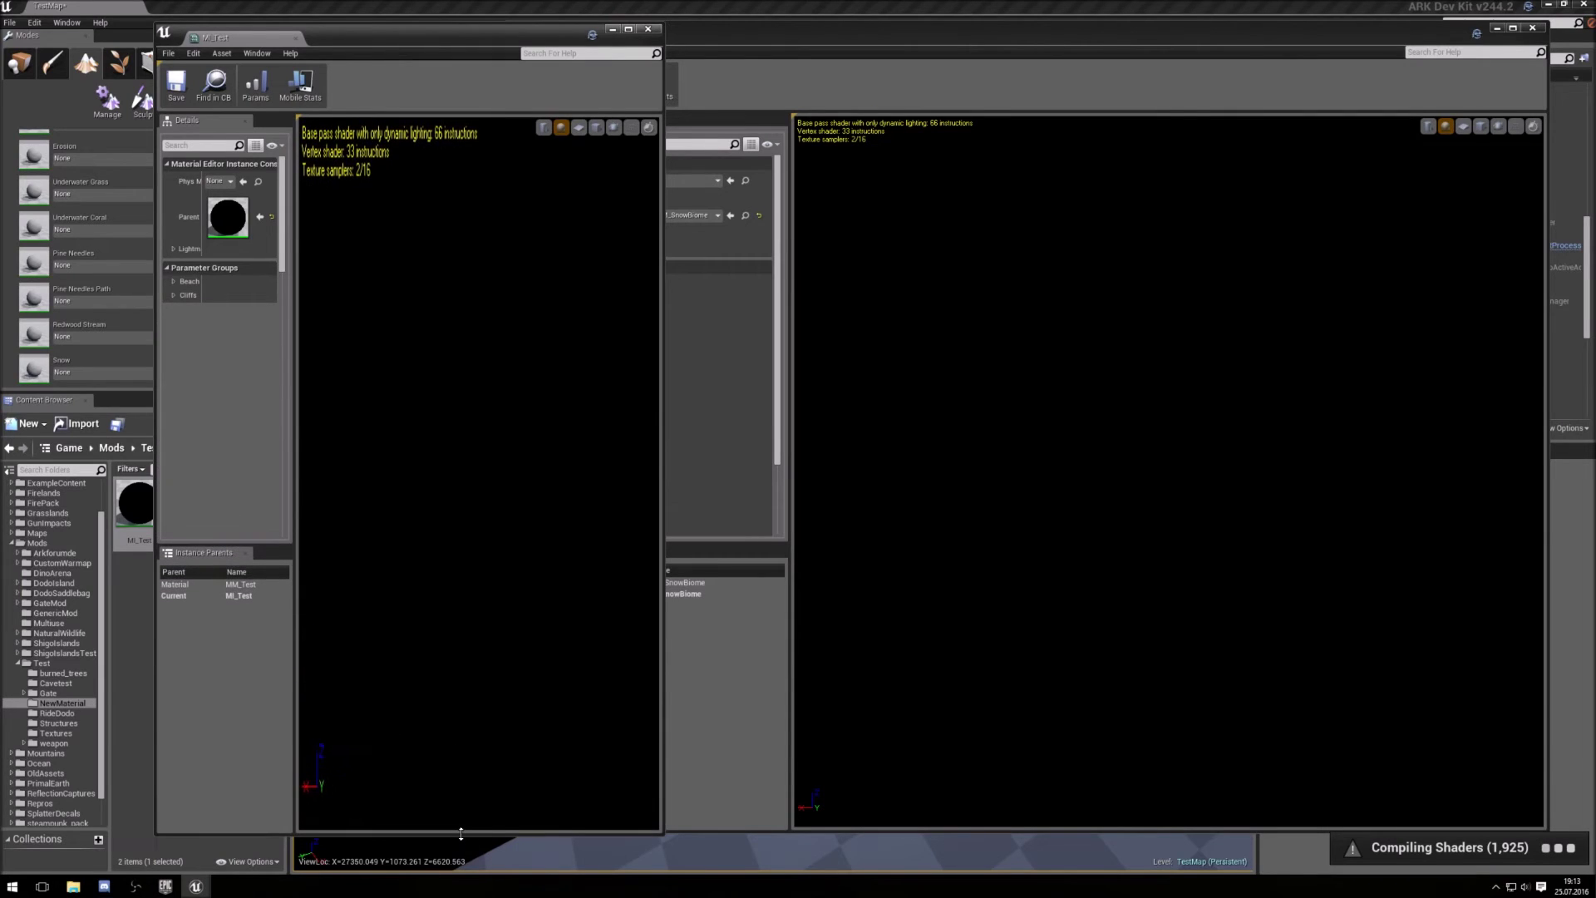
drag(1549, 302, 1191, 301)
drag(891, 38, 1095, 37)
drag(548, 33, 602, 29)
drag(929, 35, 1064, 31)
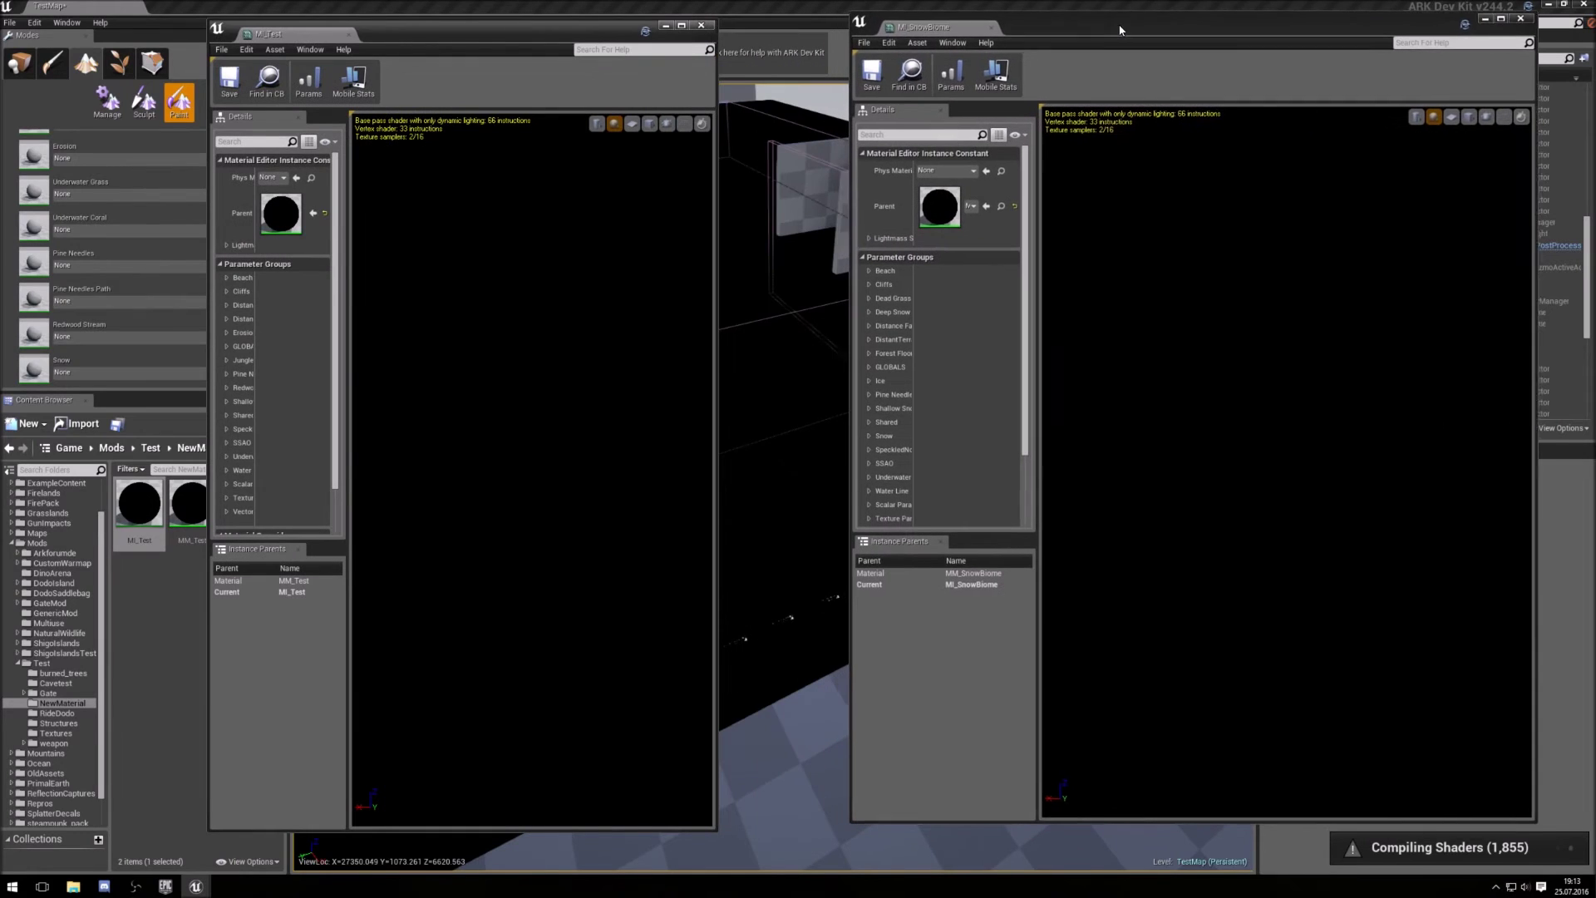
drag(716, 324, 836, 325)
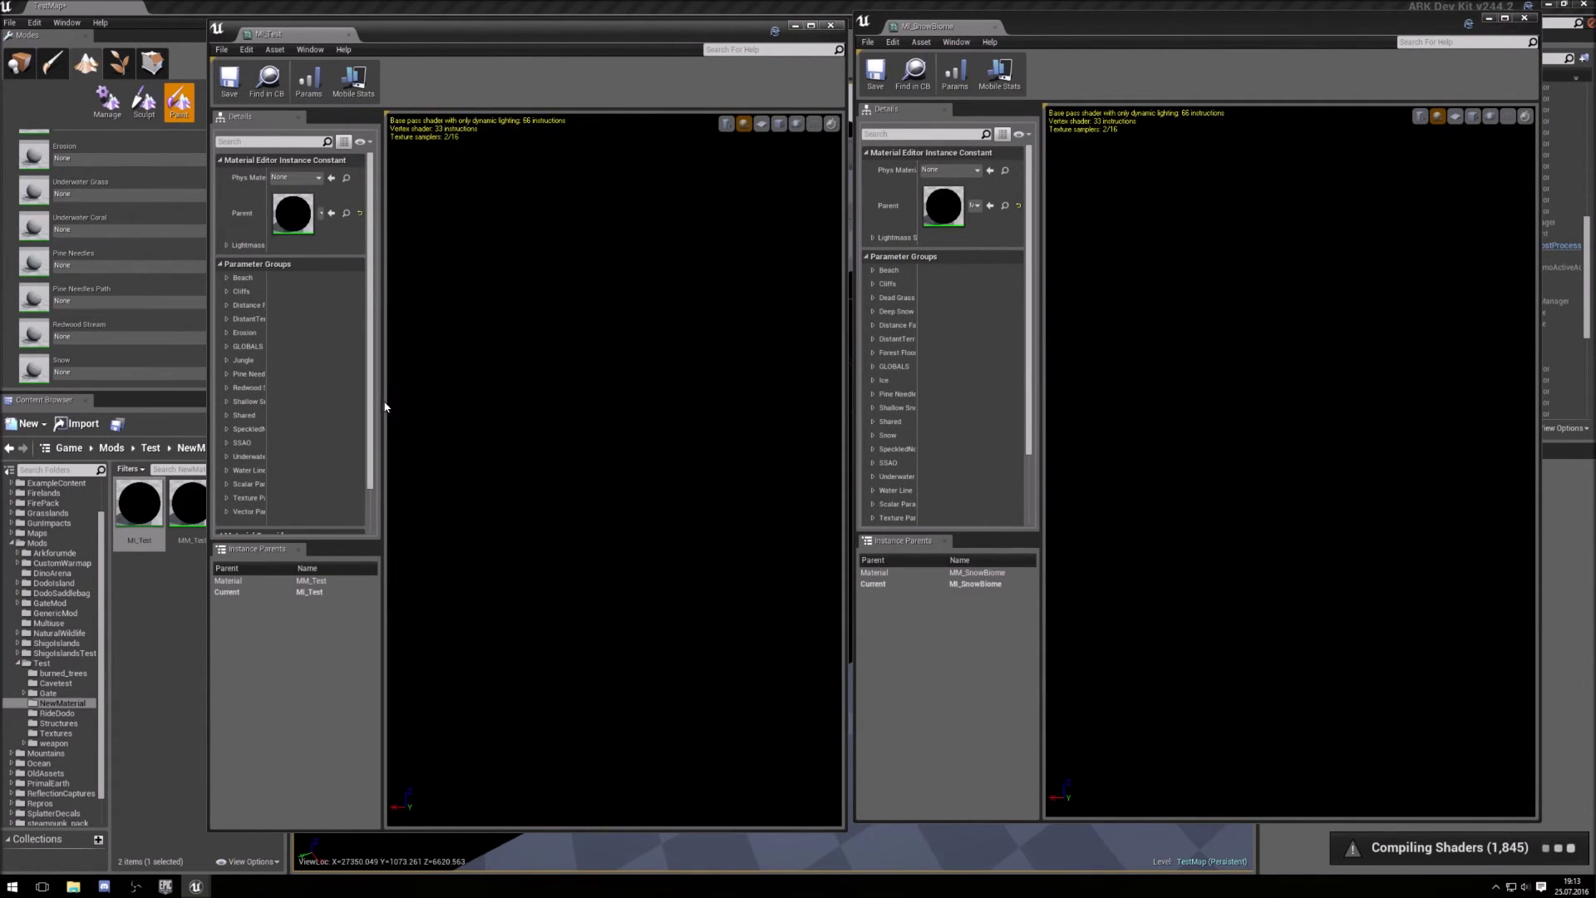
drag(381, 406, 509, 403)
click(1040, 397)
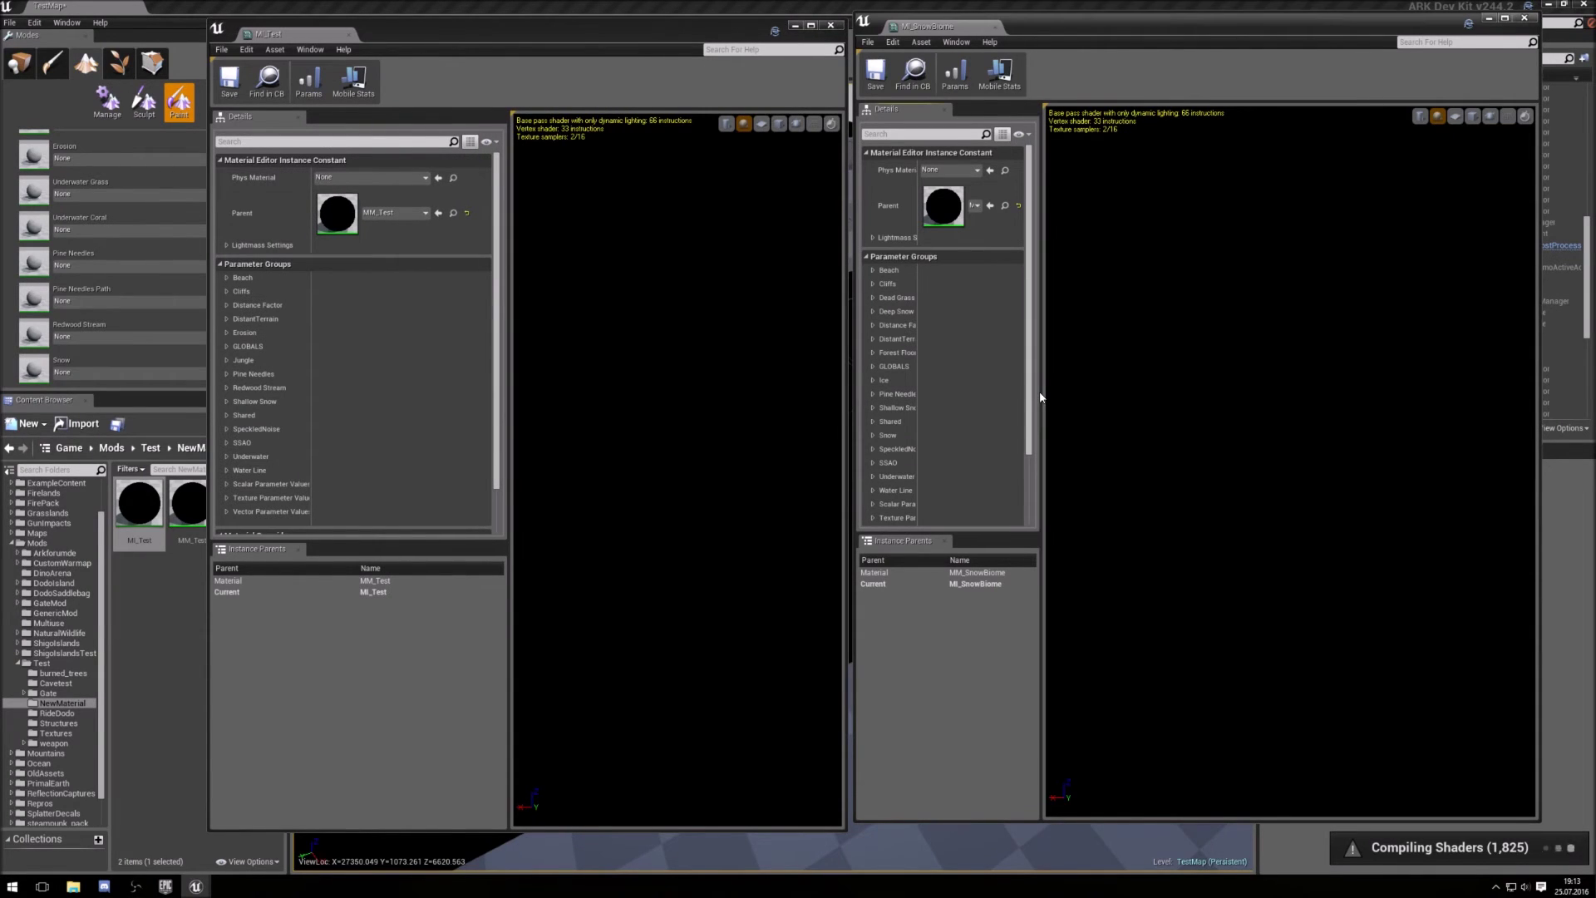
drag(1040, 398, 1177, 402)
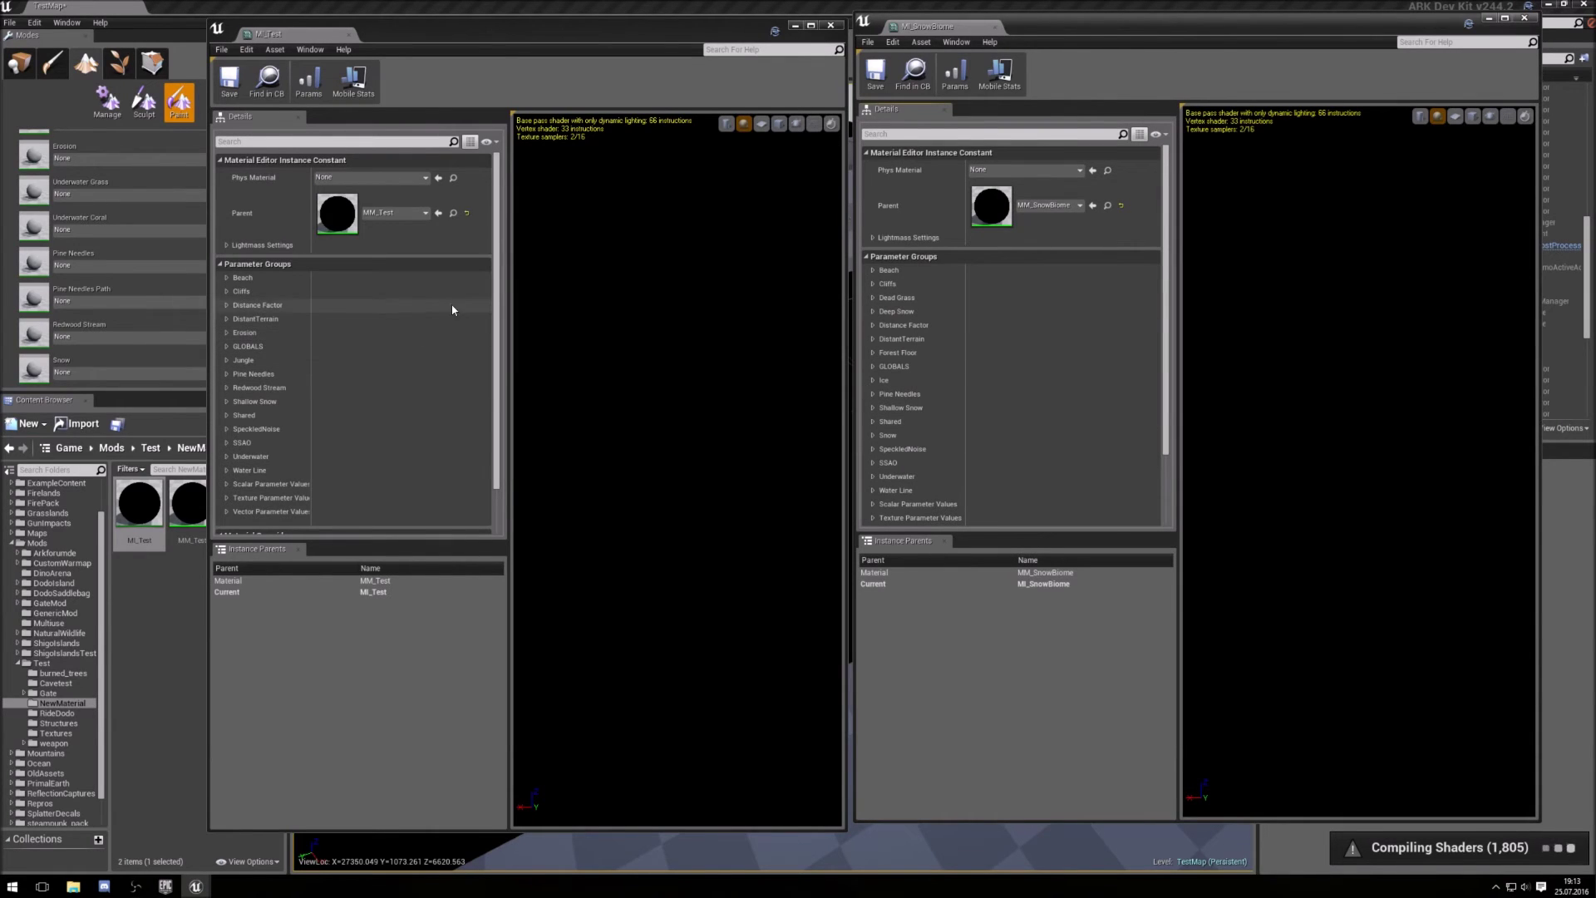
drag(497, 314, 497, 350)
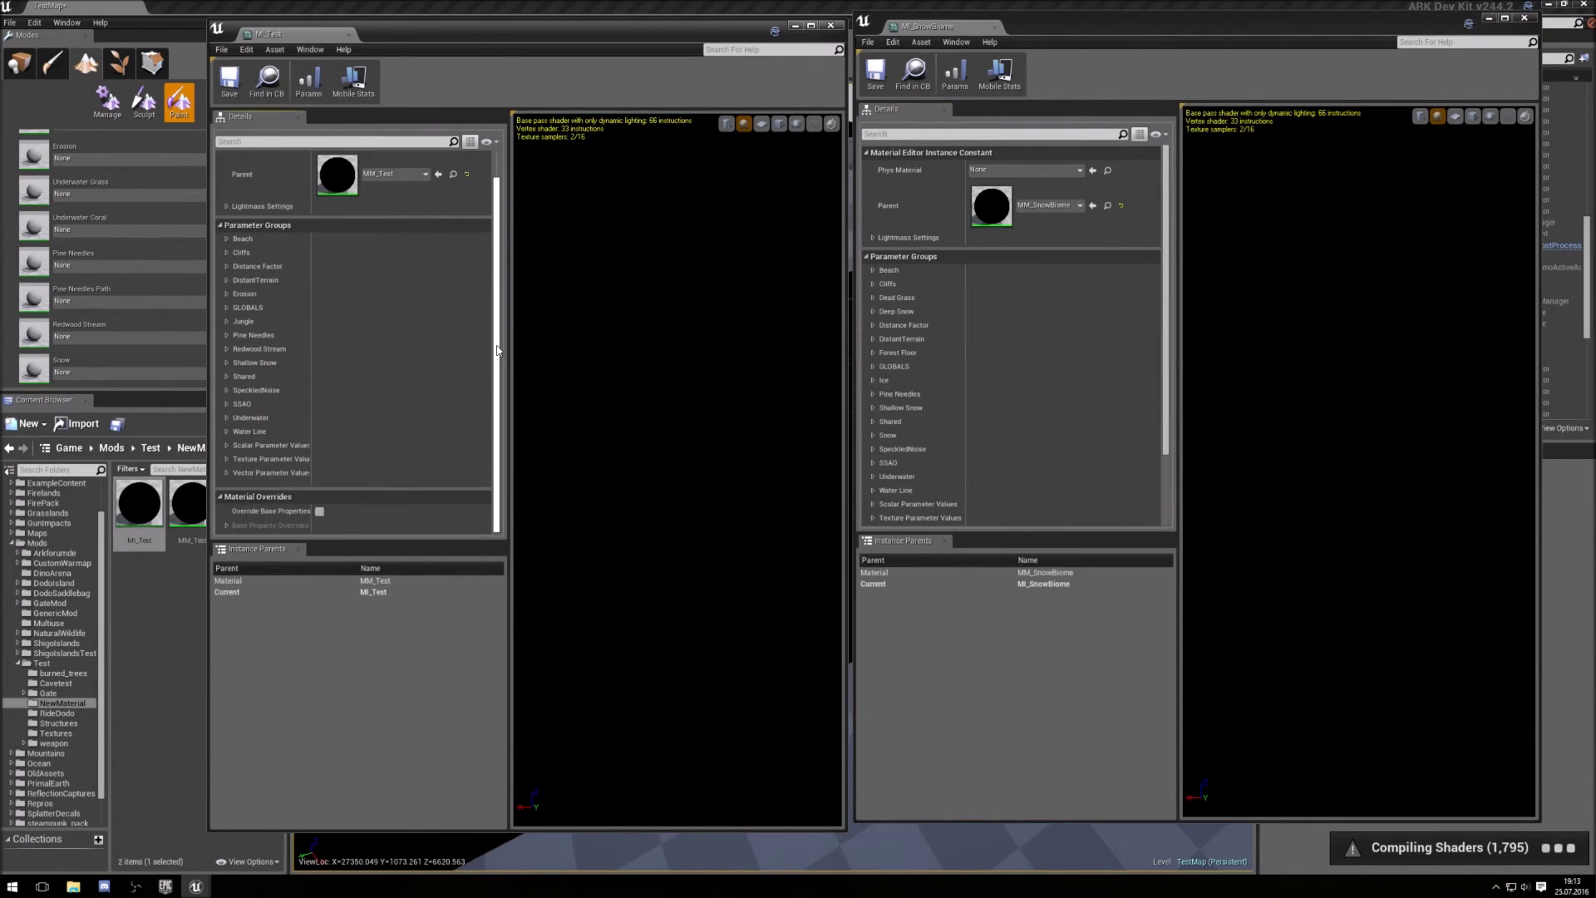
Expand Shallow Snow in both MI_Test and MI_SnowBiome to compare Snow Diffuse, Snow MNR and scale values
click(226, 363)
scroll(258, 374, down, 1)
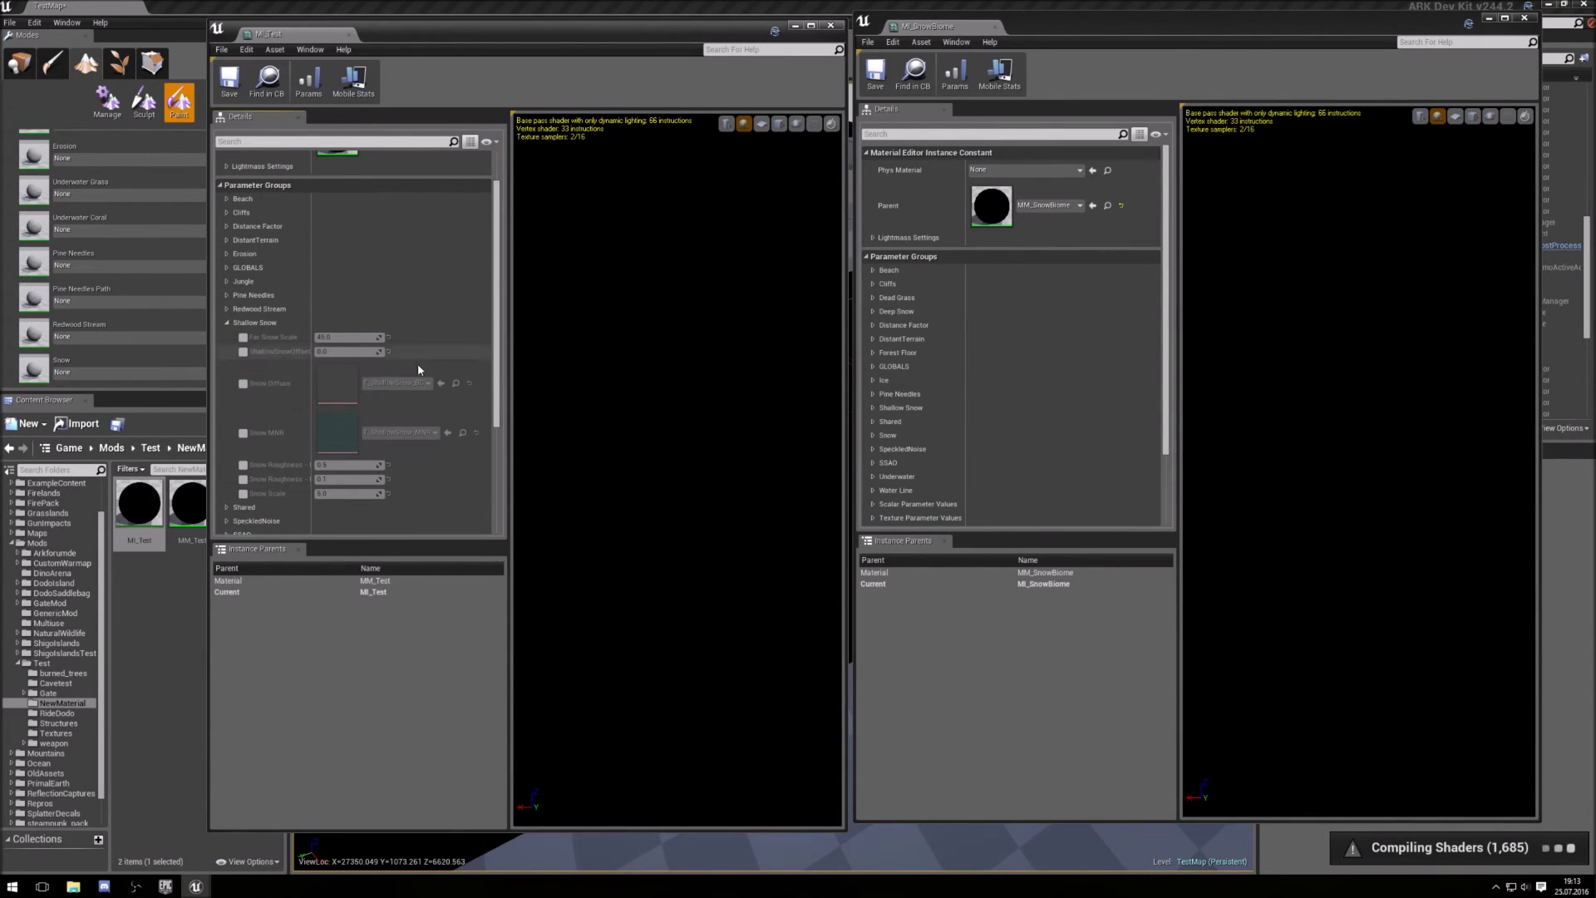
scroll(961, 363, down, 3)
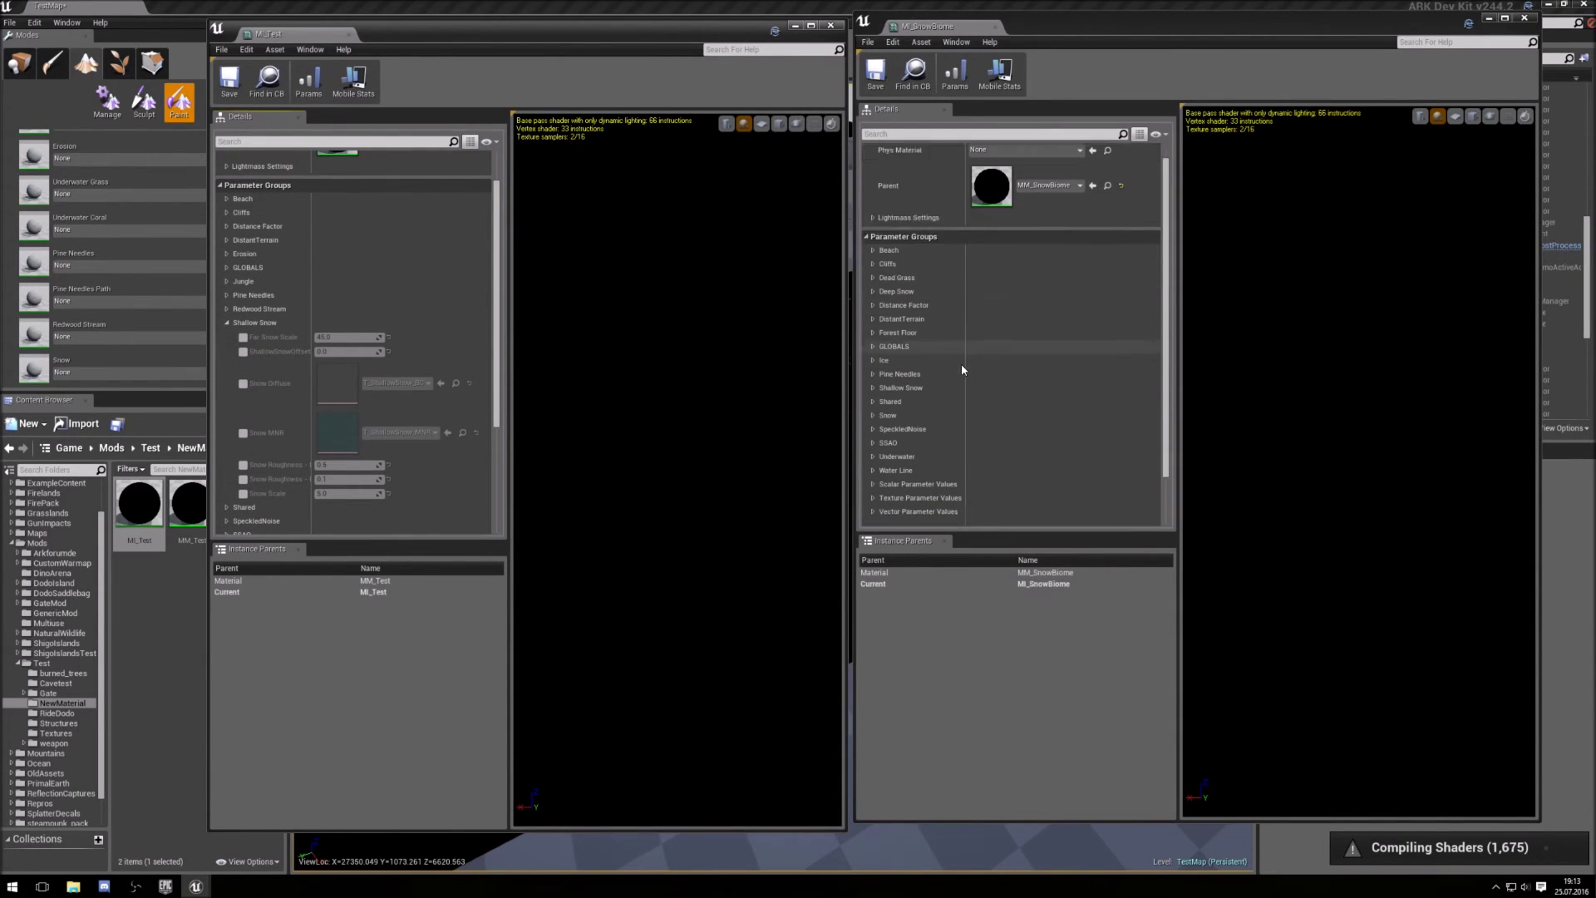
click(875, 350)
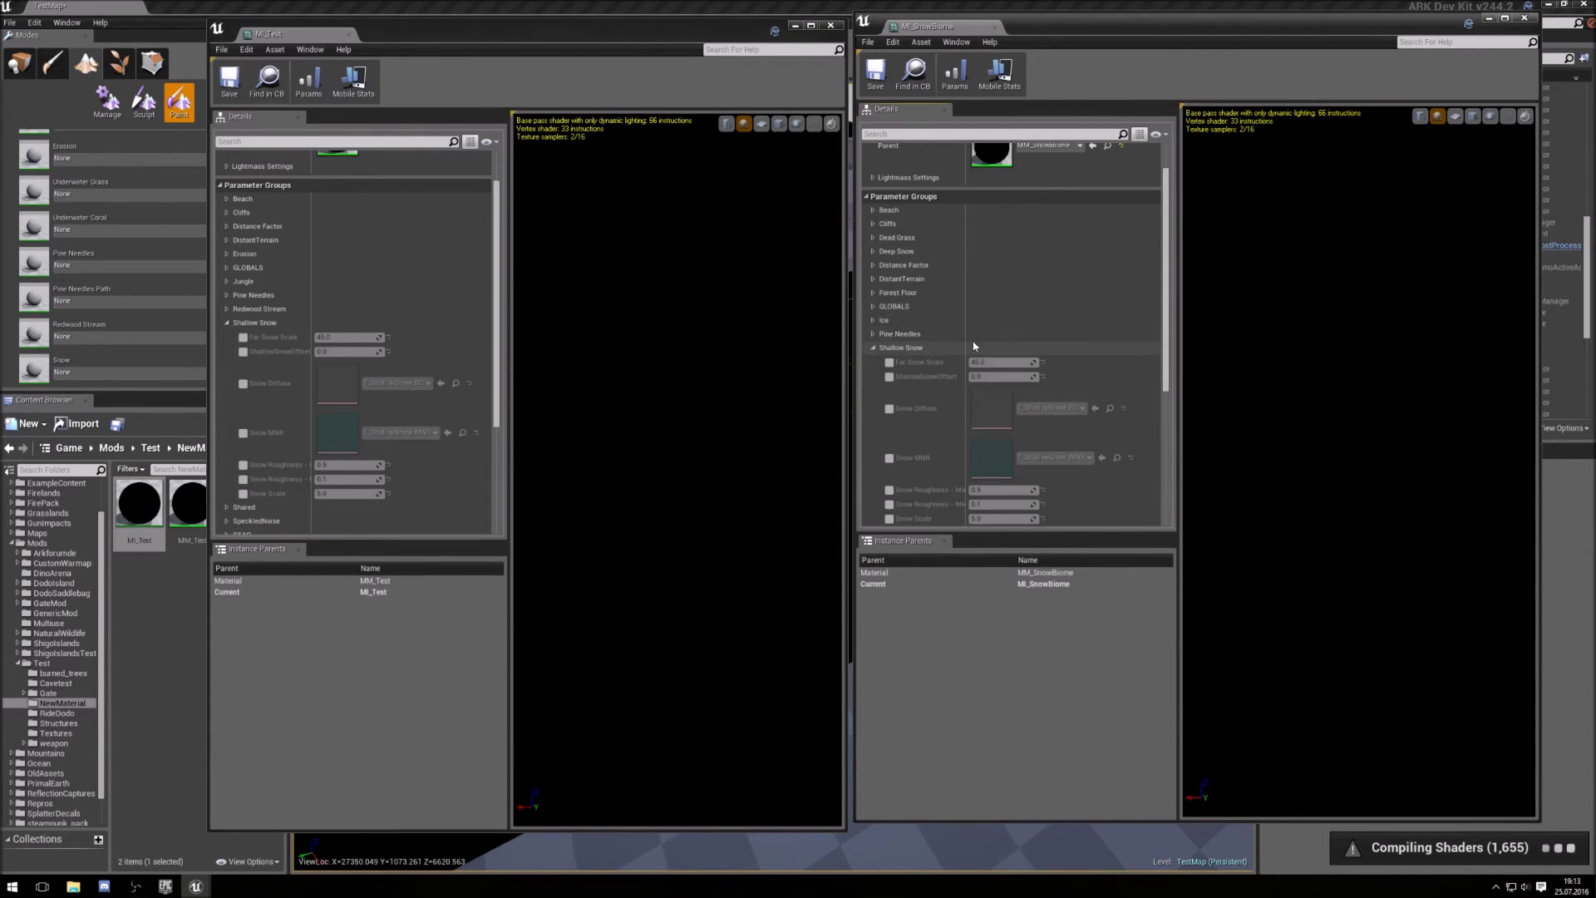
scroll(1033, 321, down, 3)
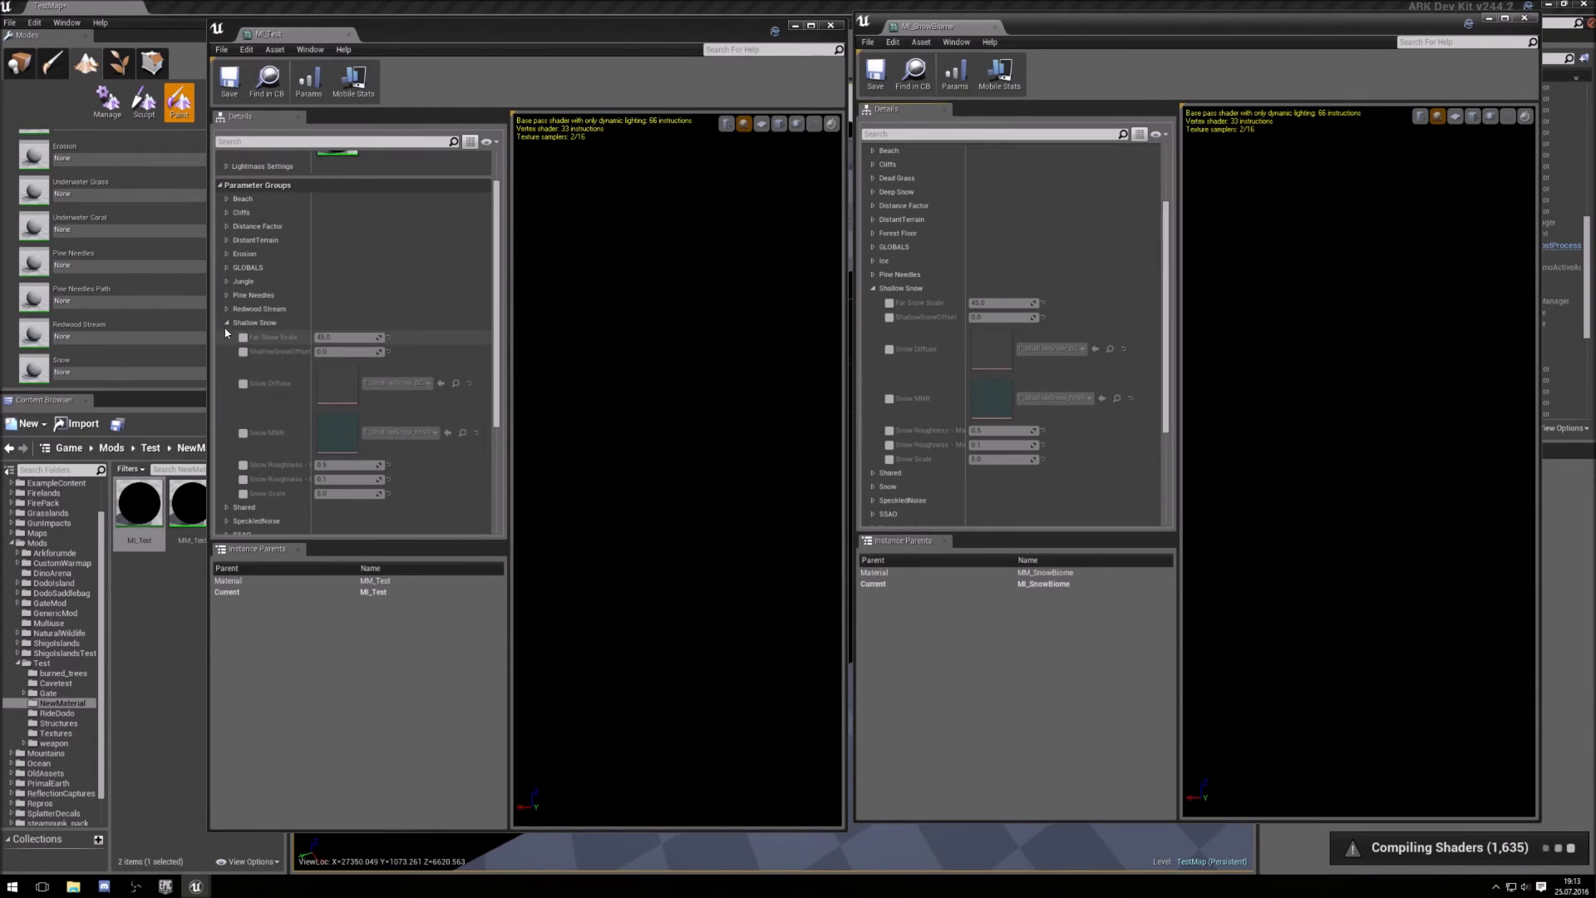
Collapse Shallow Snow and expand the Shared parameter group in both MI_Test and MI_SnowBiome
scroll(250, 333, up, 2)
click(254, 360)
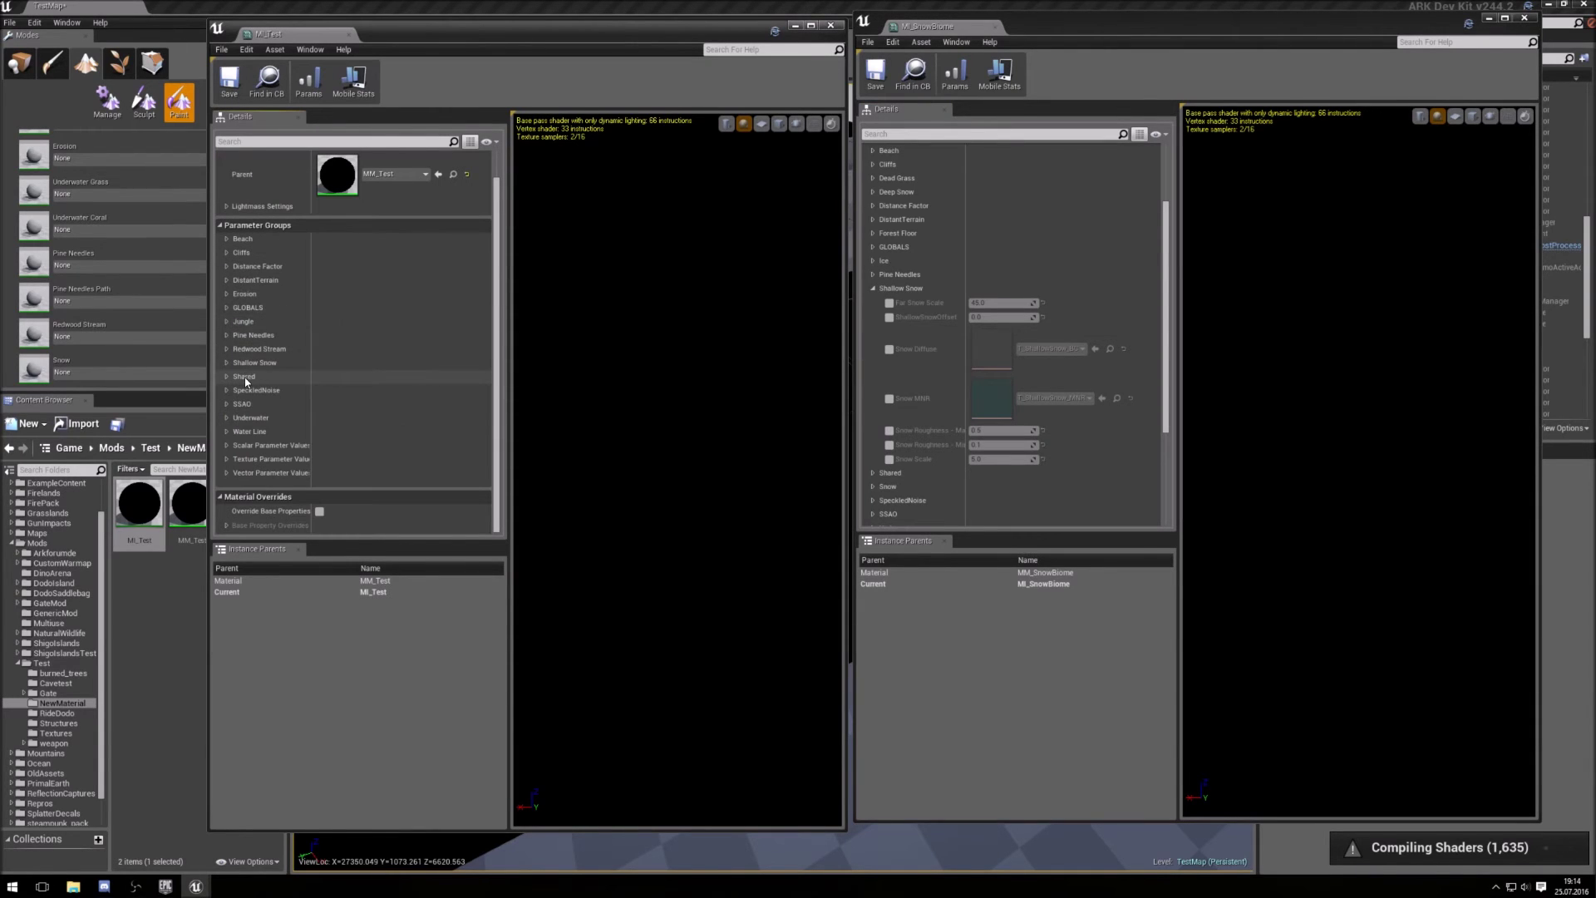
click(227, 378)
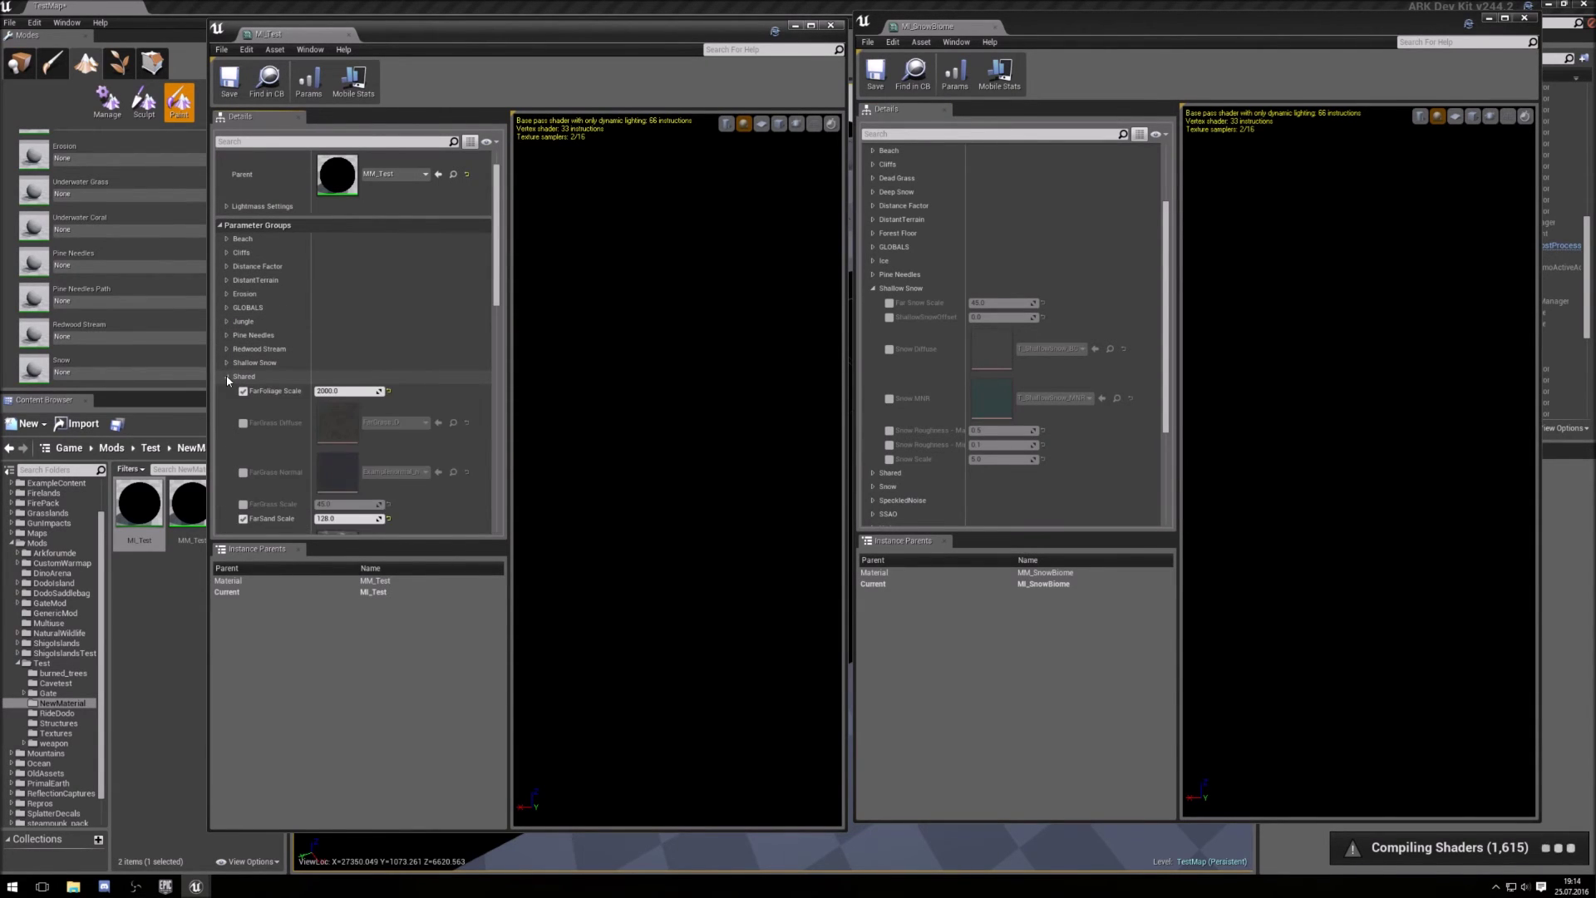
scroll(241, 374, down, 3)
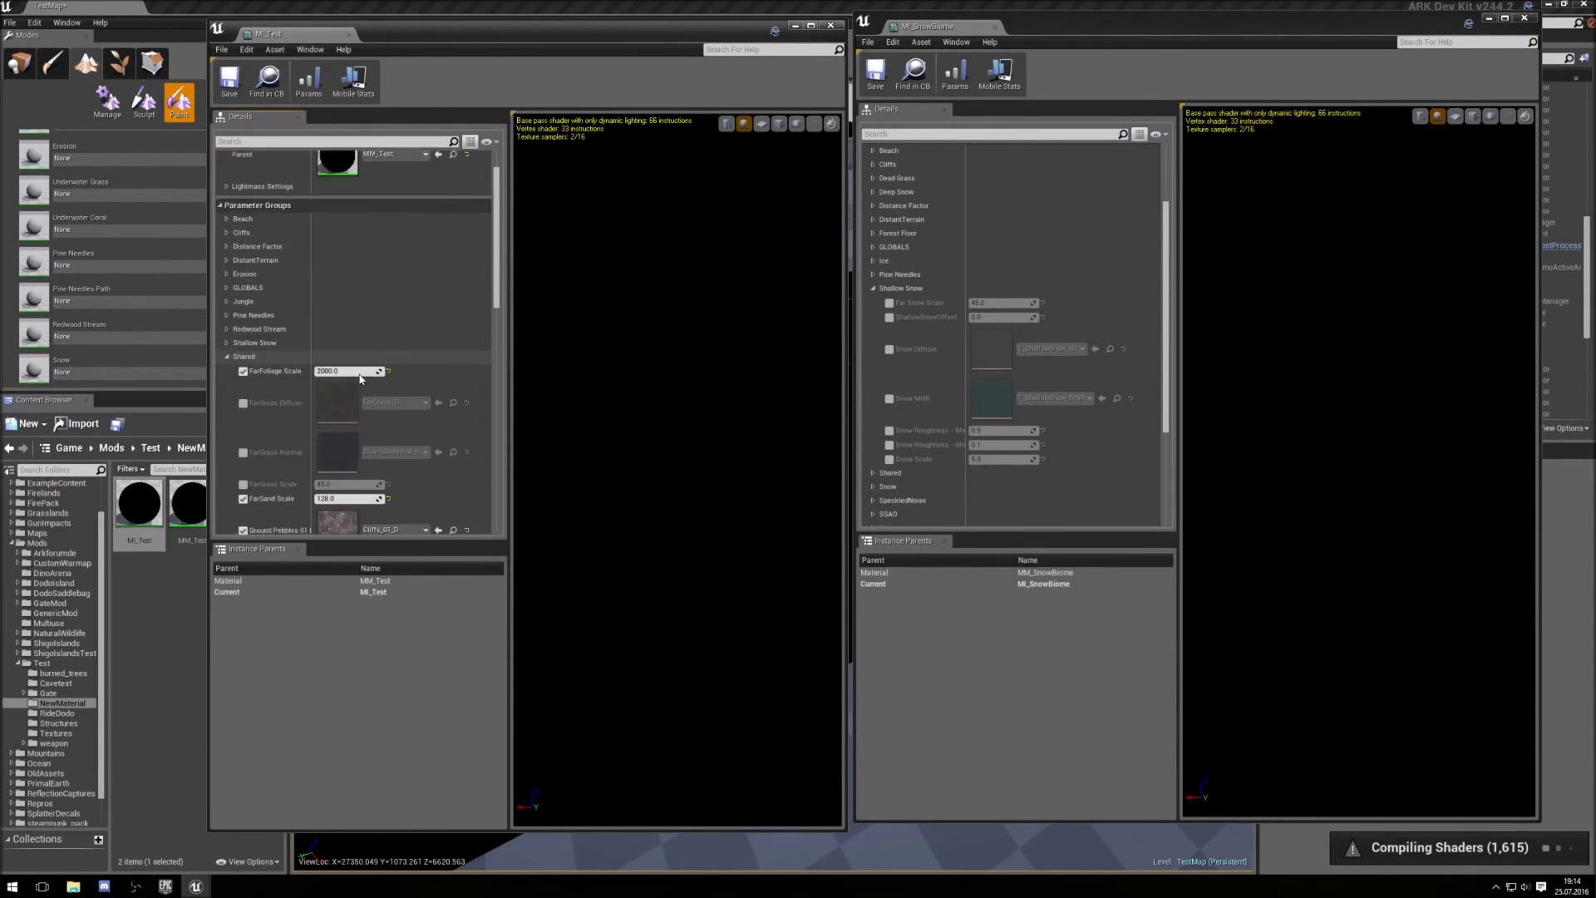
click(872, 288)
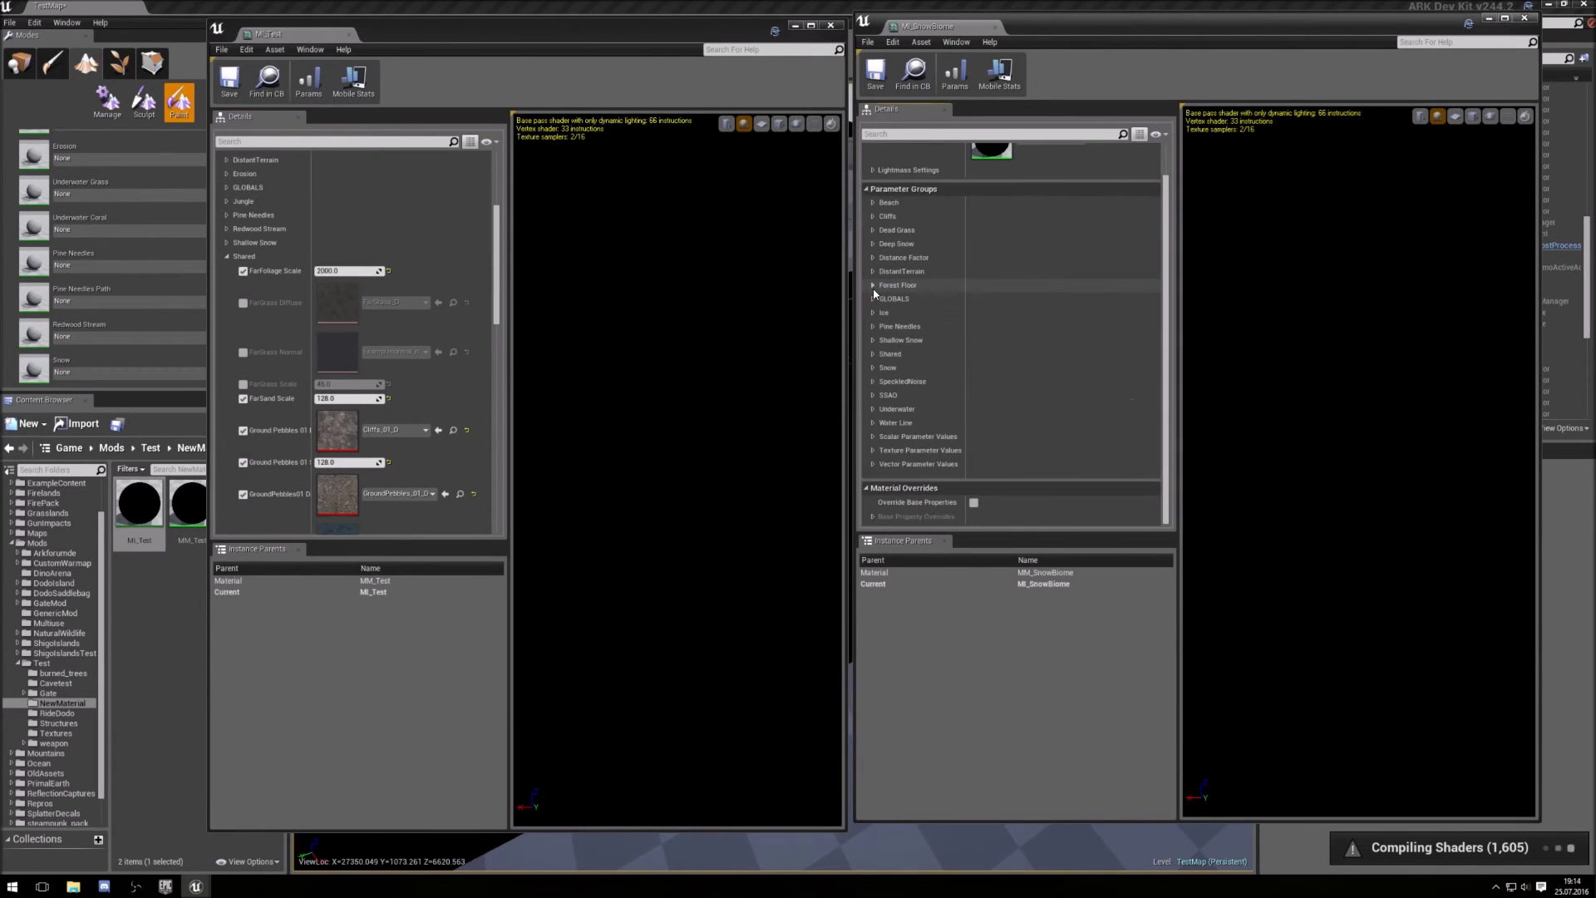
click(873, 354)
Scroll through the Shared parameters, then collapse Shared again in both instance editors
scroll(952, 353, down, 5)
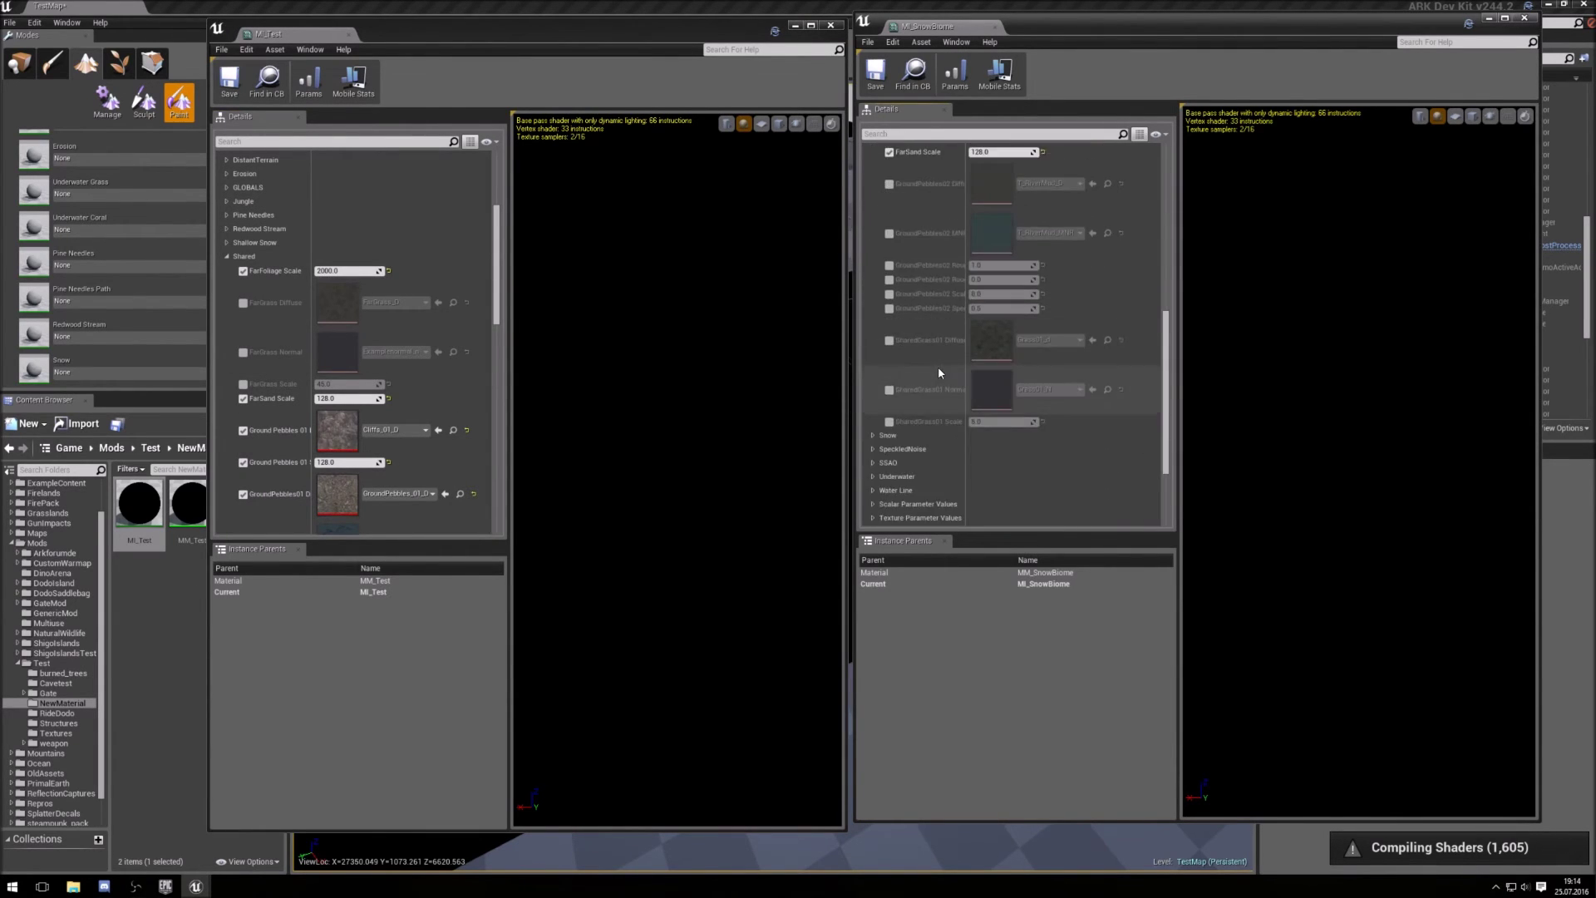
scroll(402, 368, down, 6)
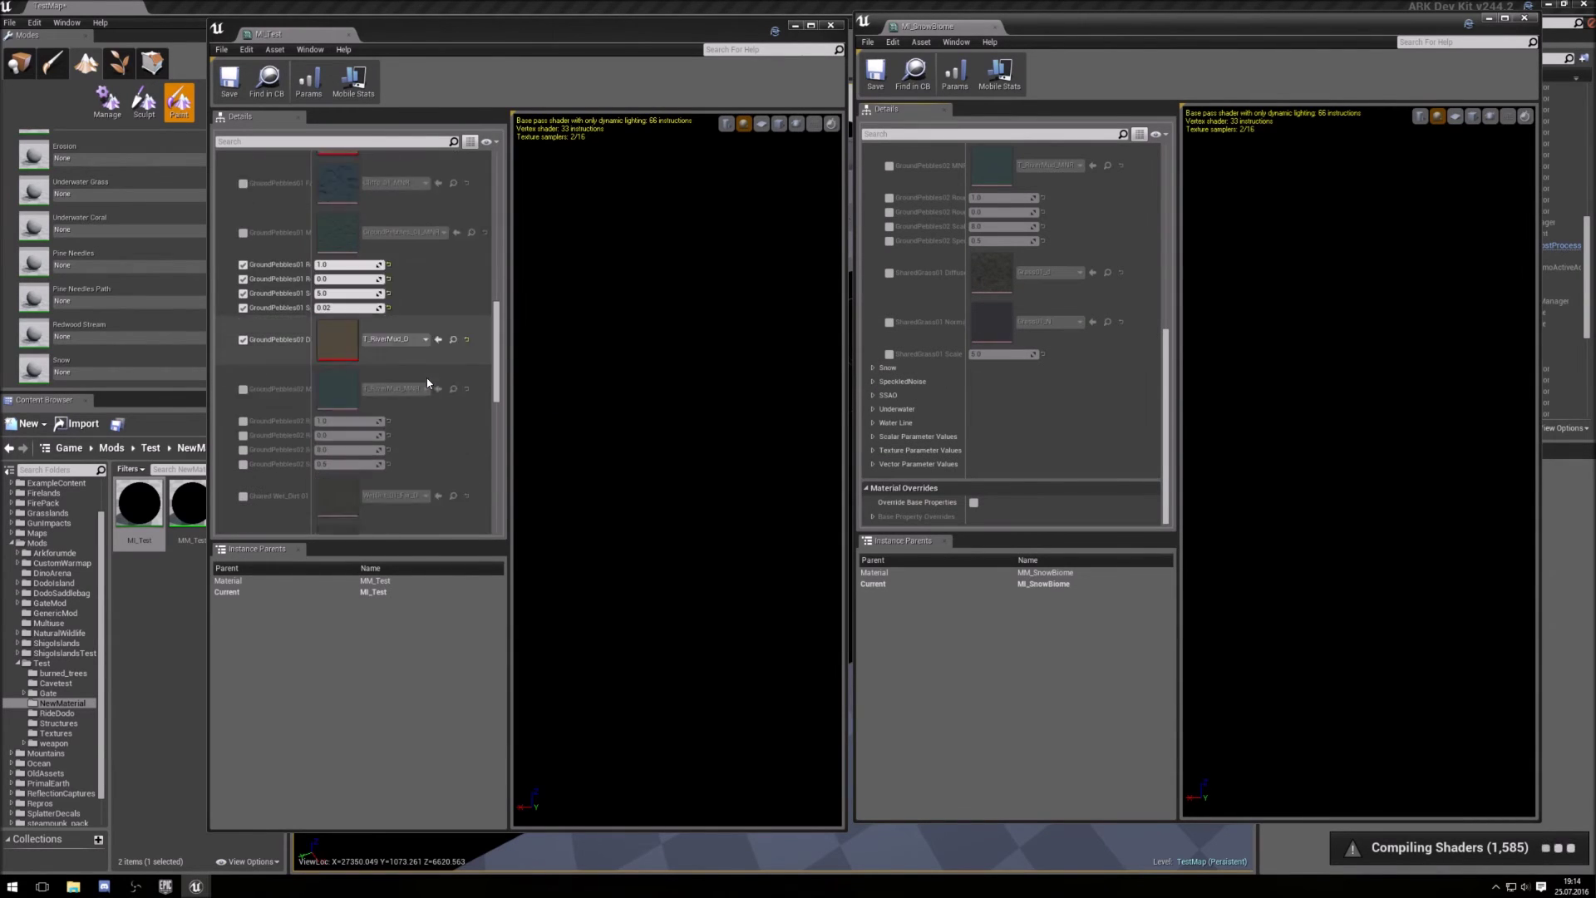
scroll(402, 367, up, 8)
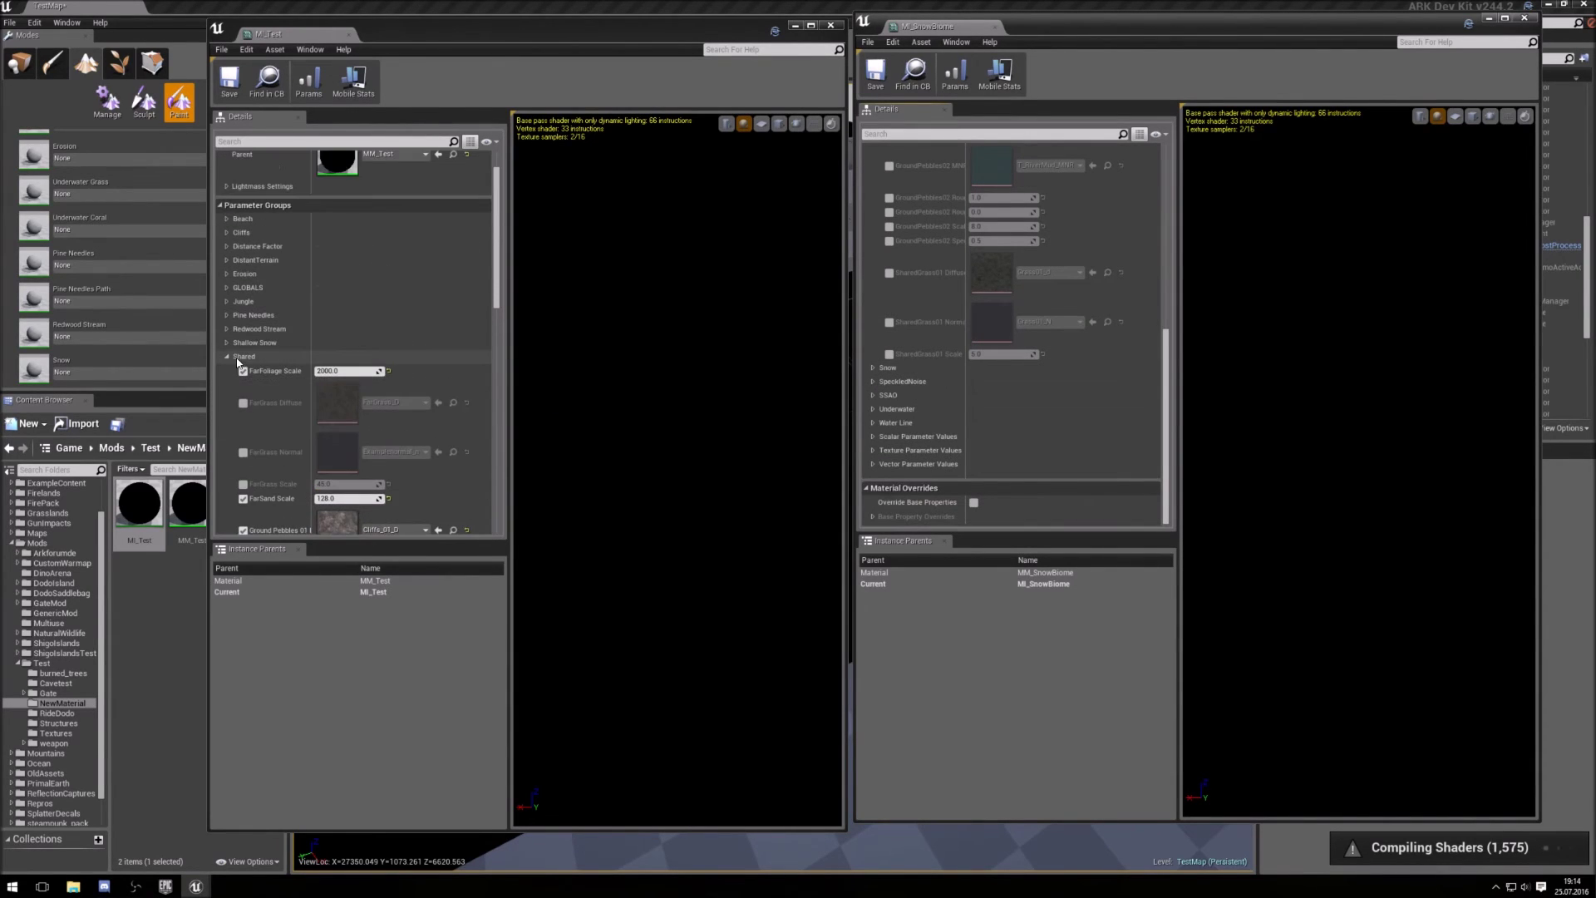
click(228, 356)
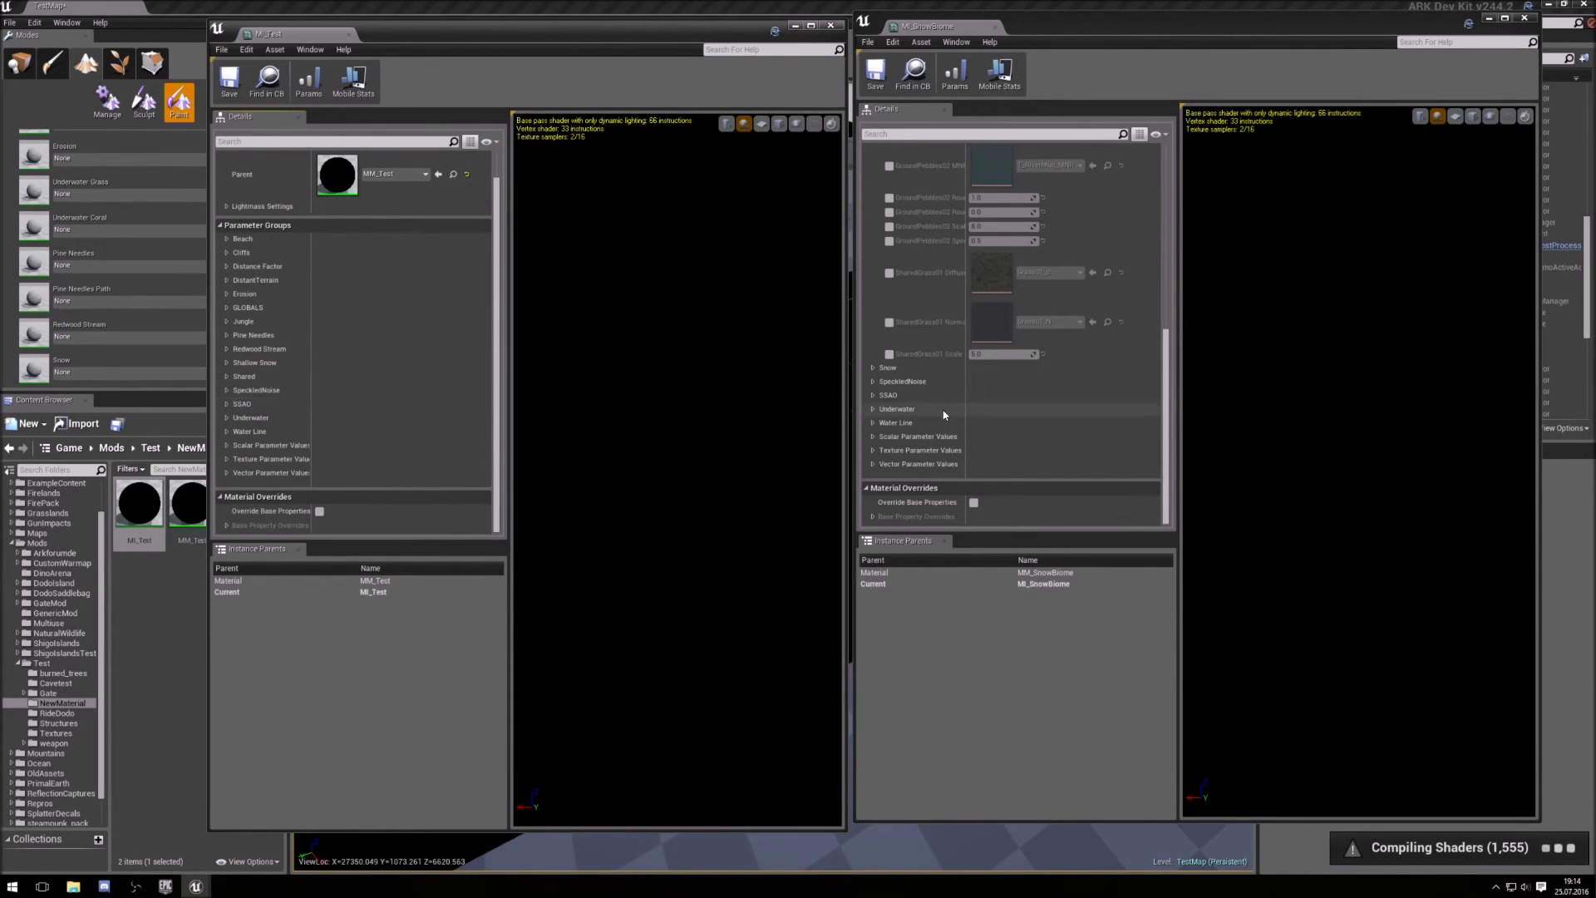
scroll(893, 260, up, 7)
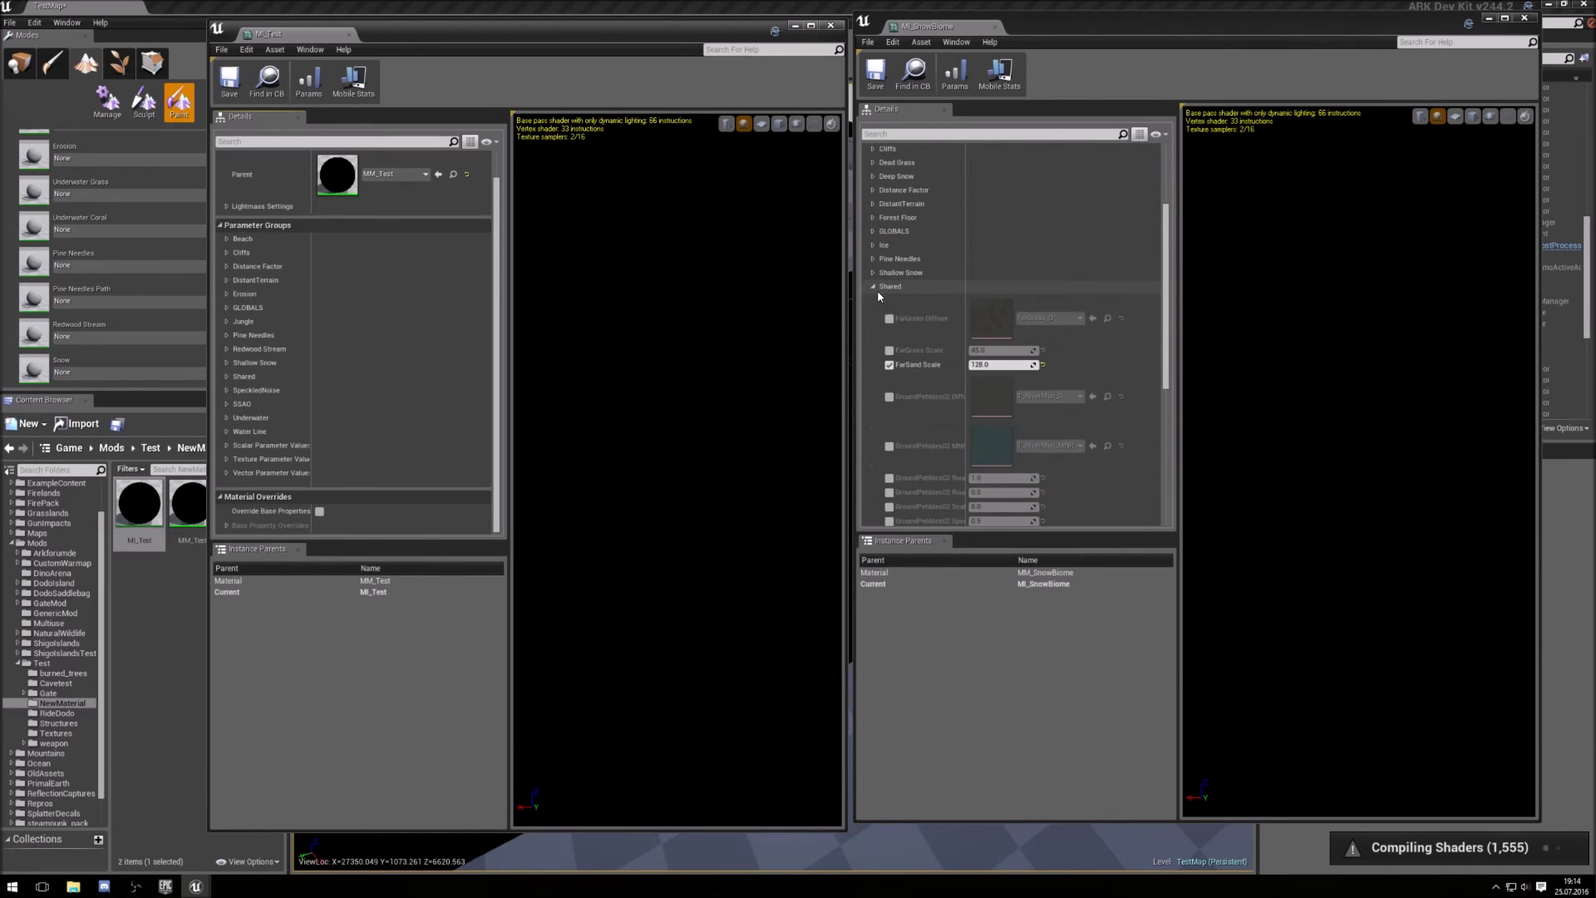
click(874, 286)
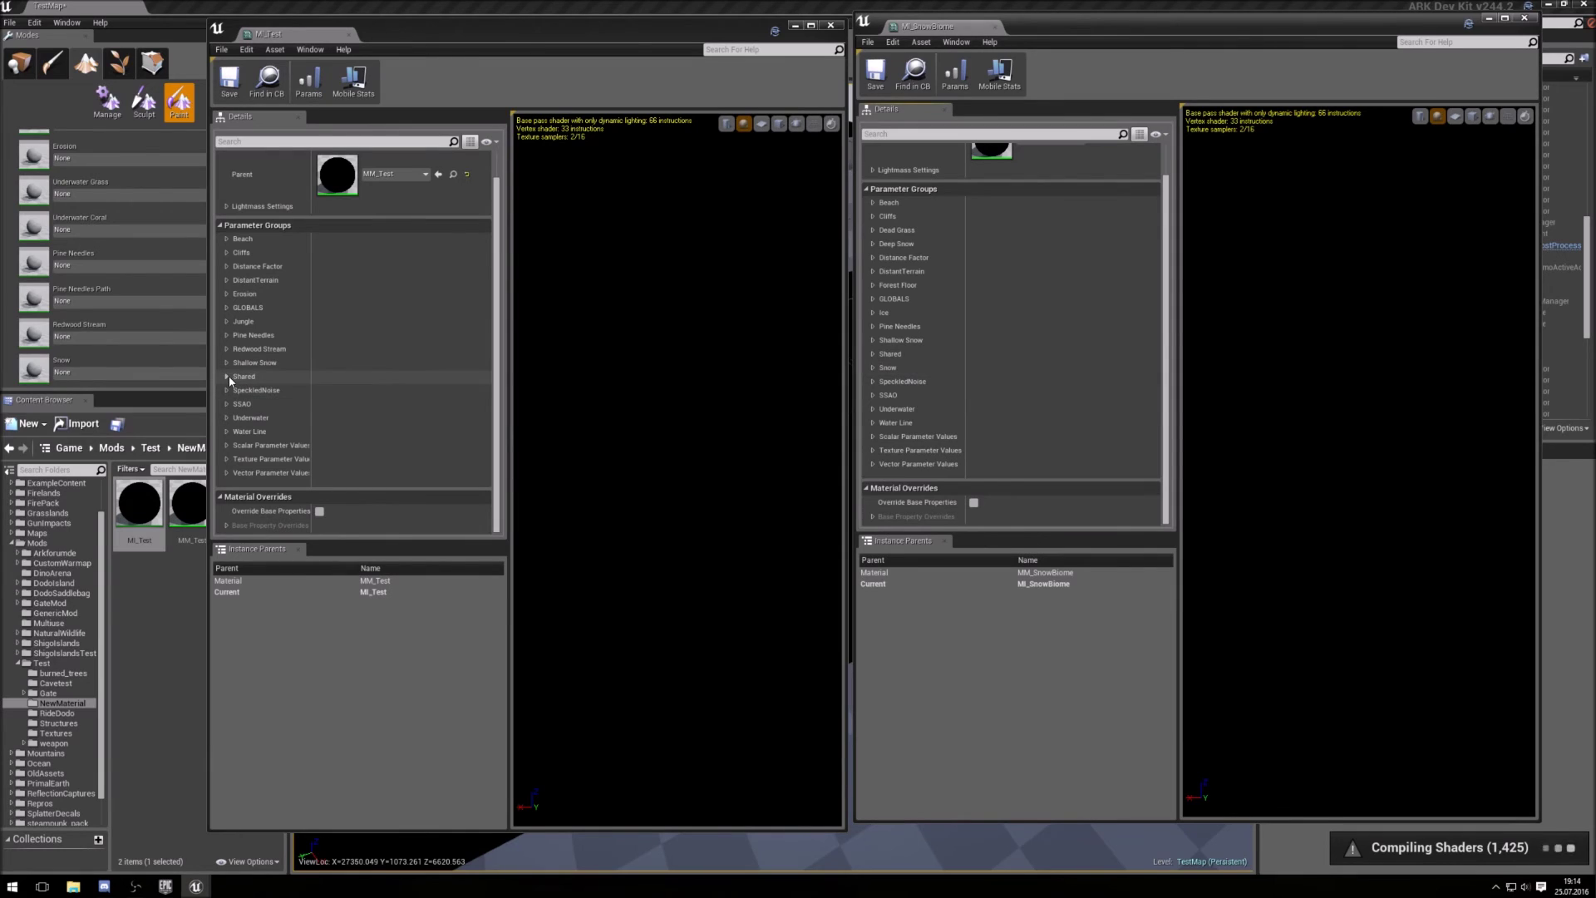
Expand Vector Parameter Values in both editors and enable MI_Test's Snow SSAO Min override, showing its channels
click(874, 368)
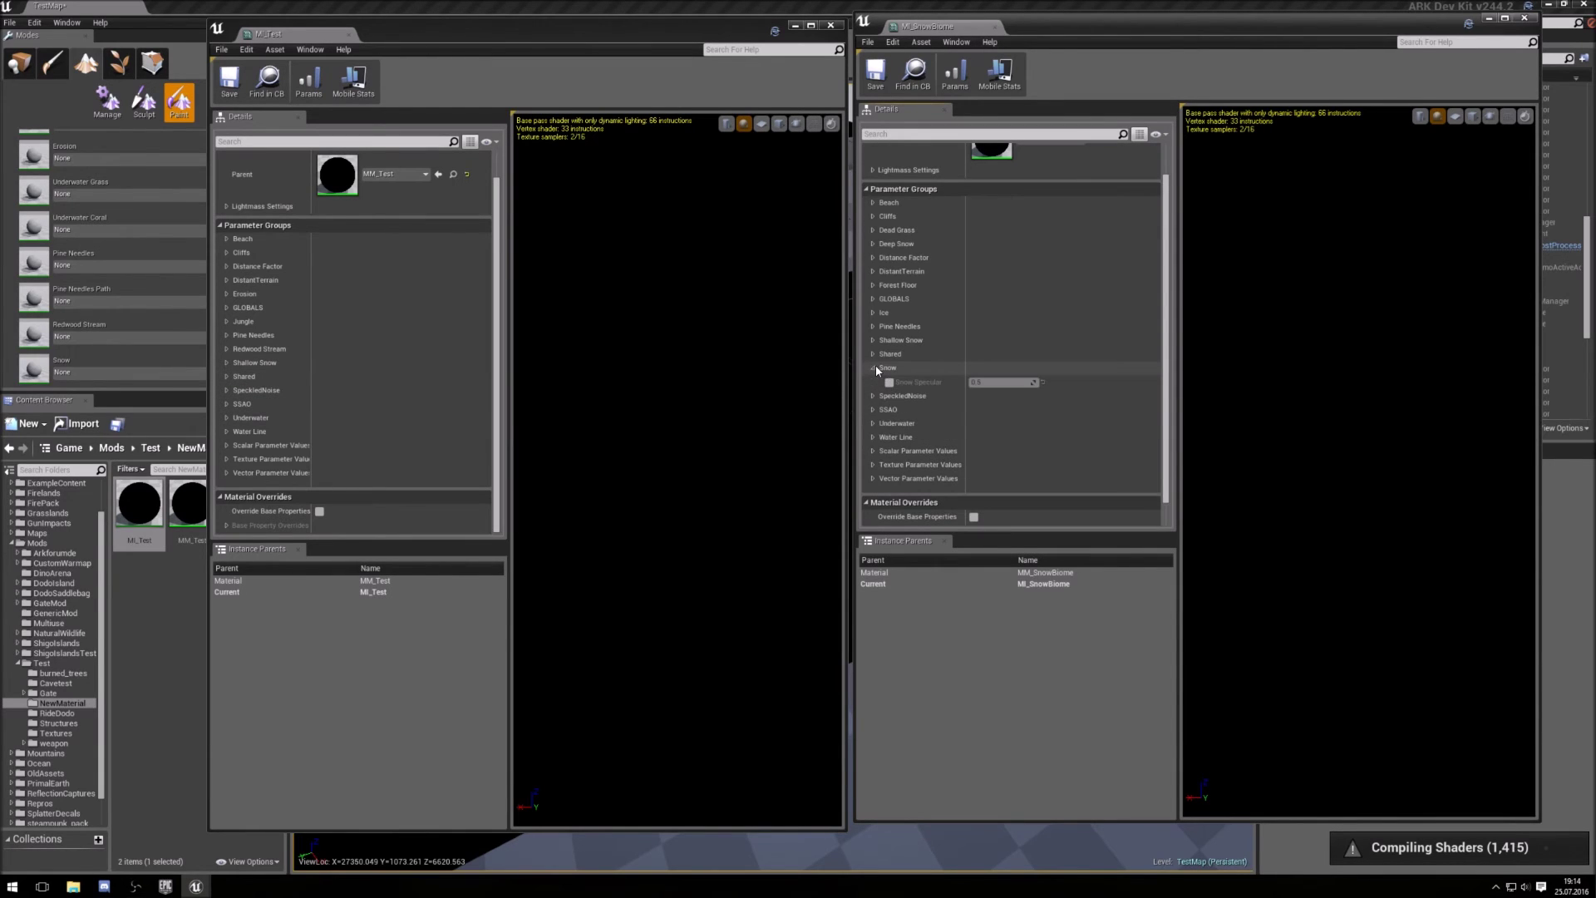
click(874, 368)
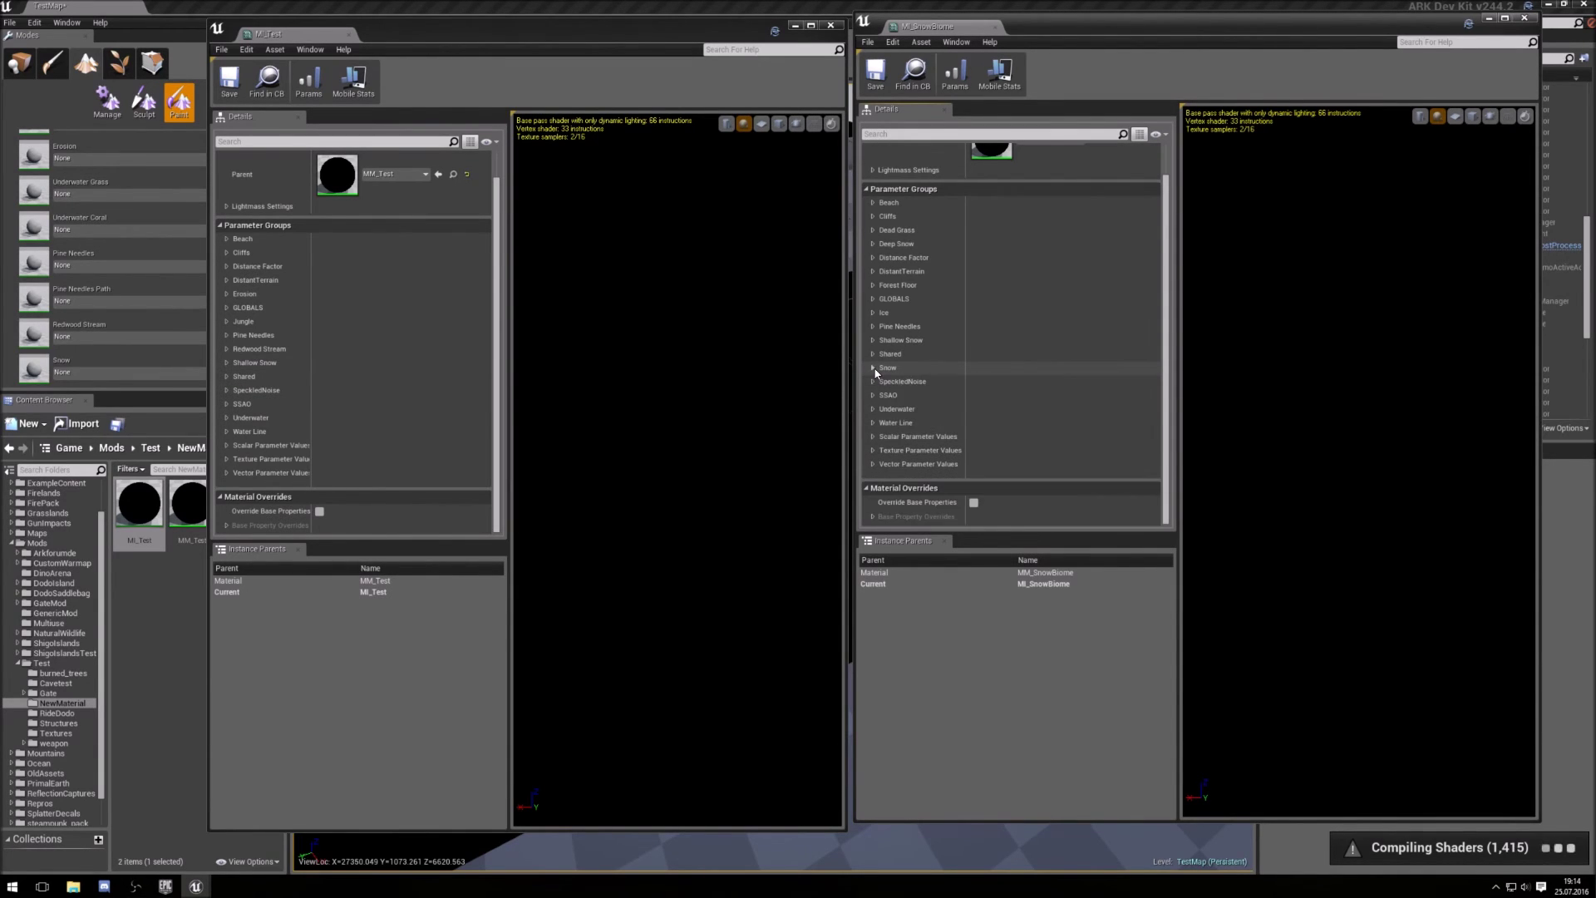
click(223, 474)
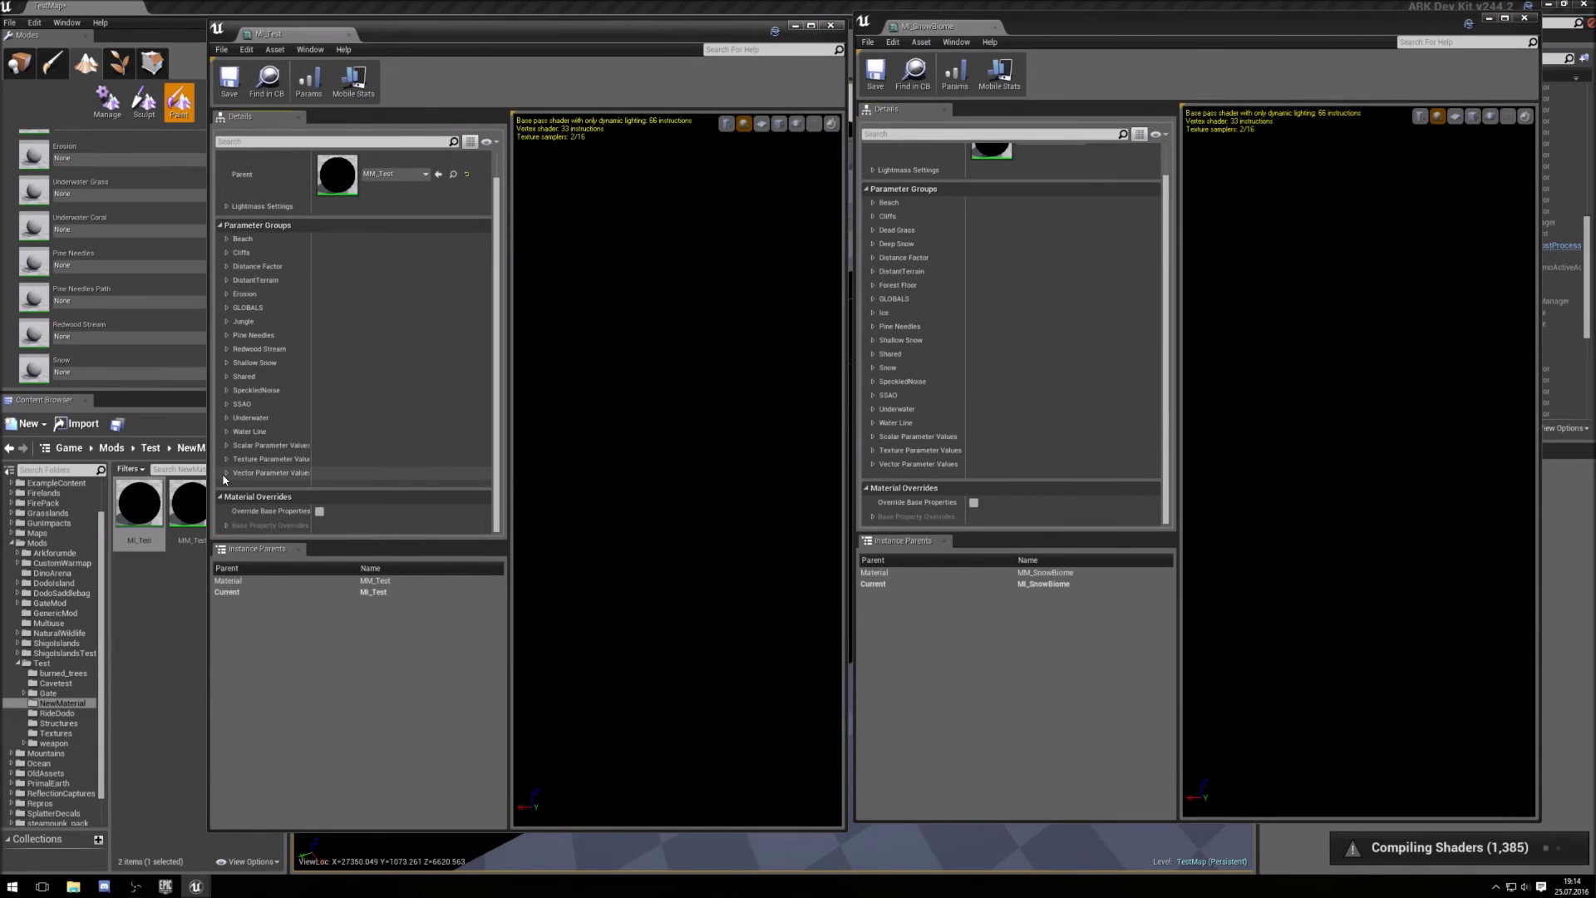
click(227, 472)
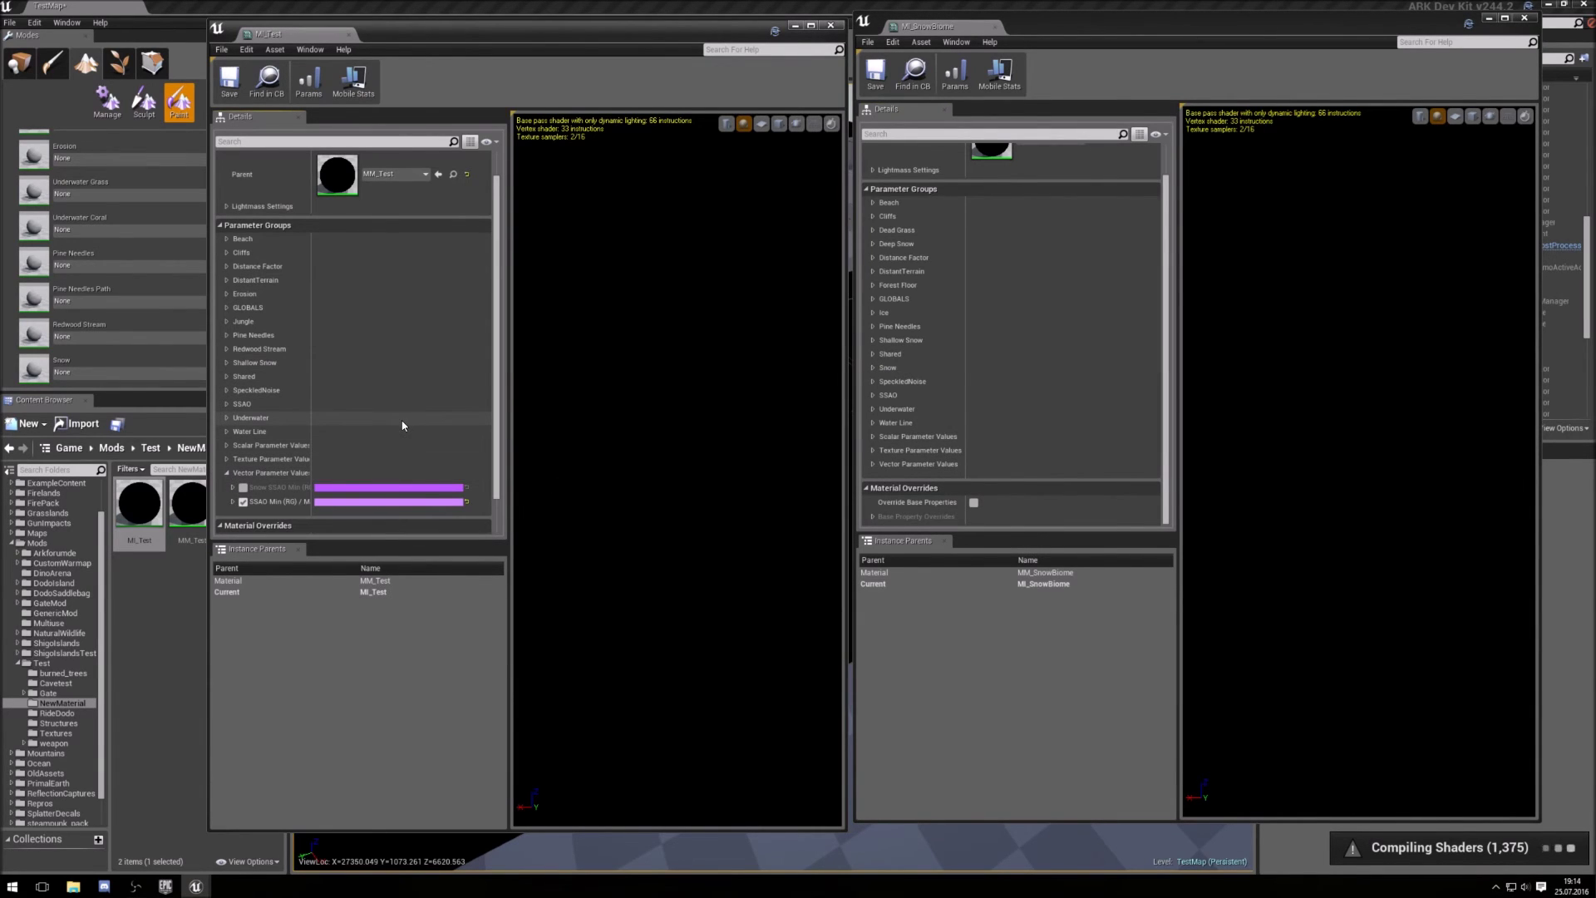
click(874, 463)
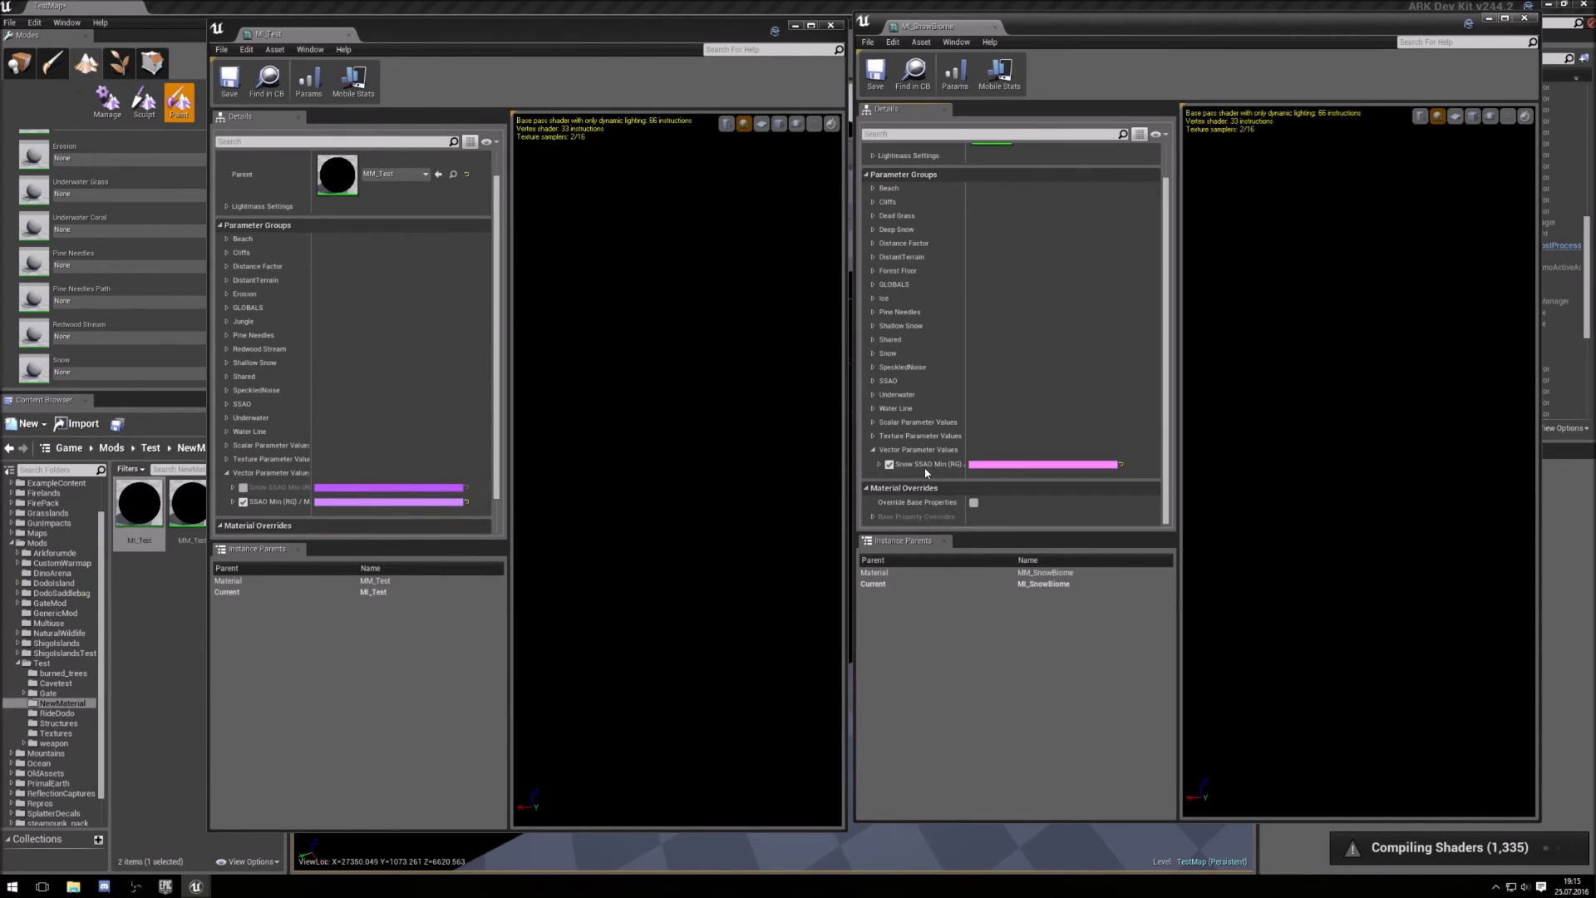
click(243, 489)
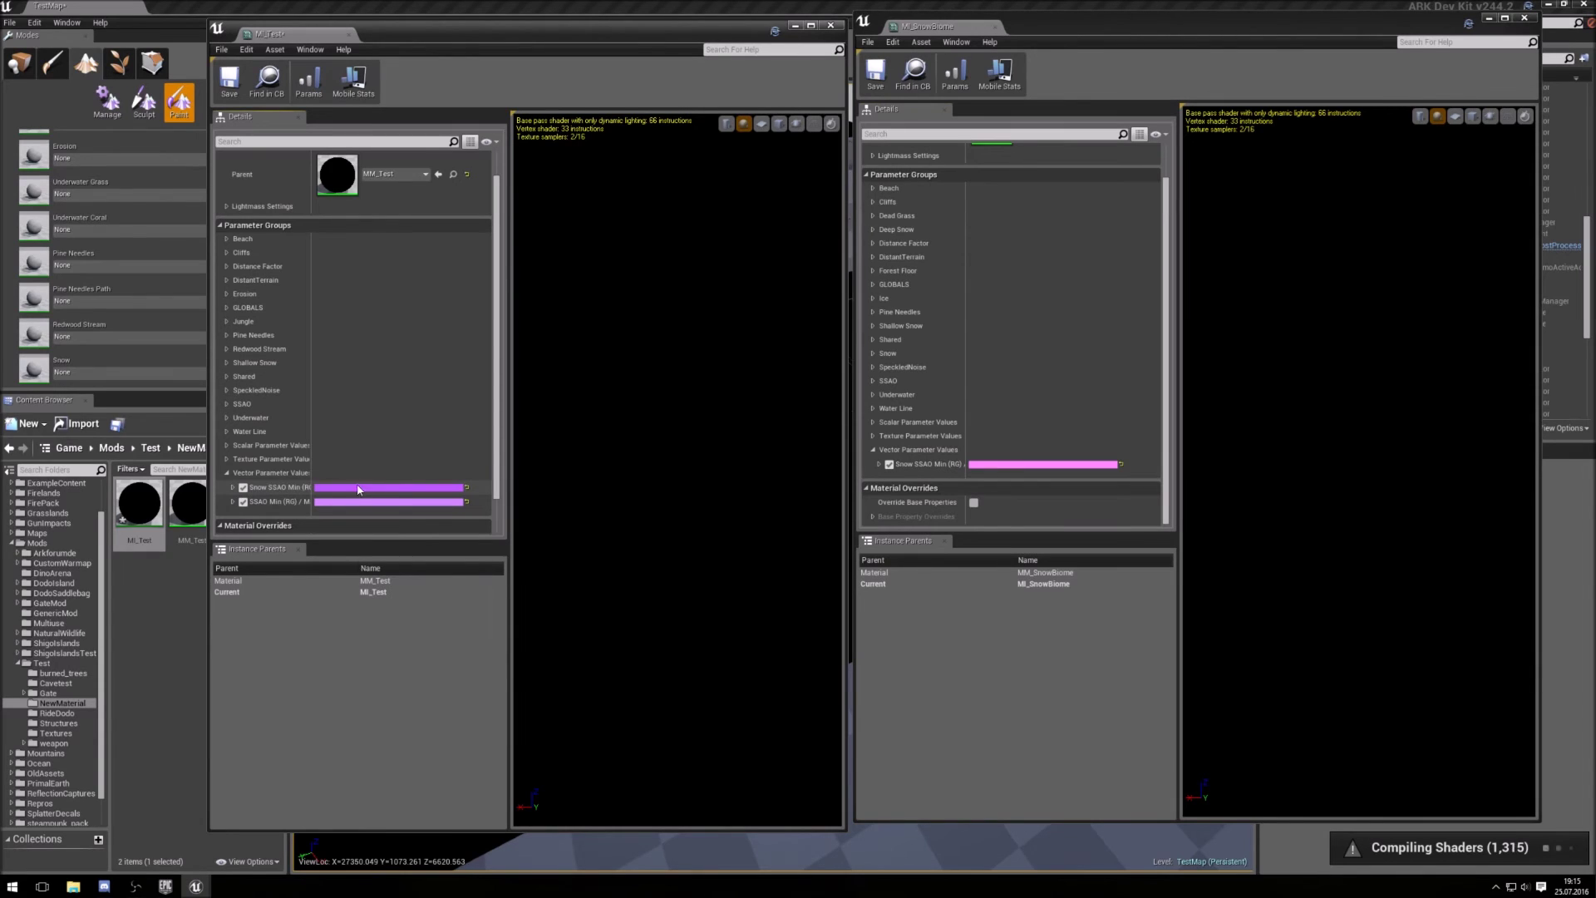
click(878, 465)
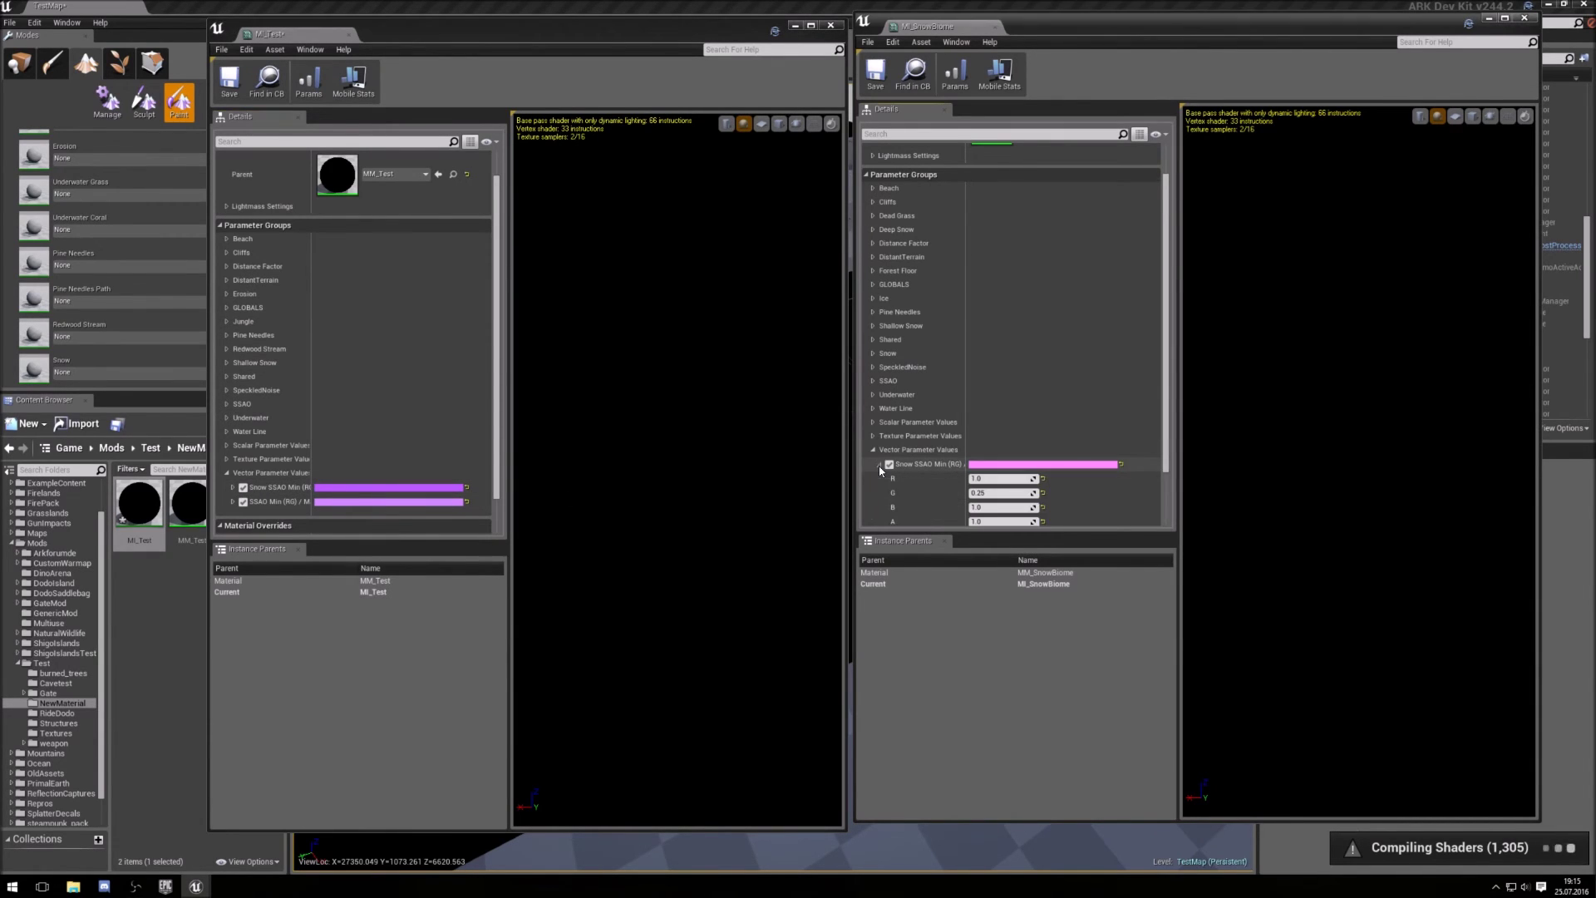
scroll(985, 395, down, 2)
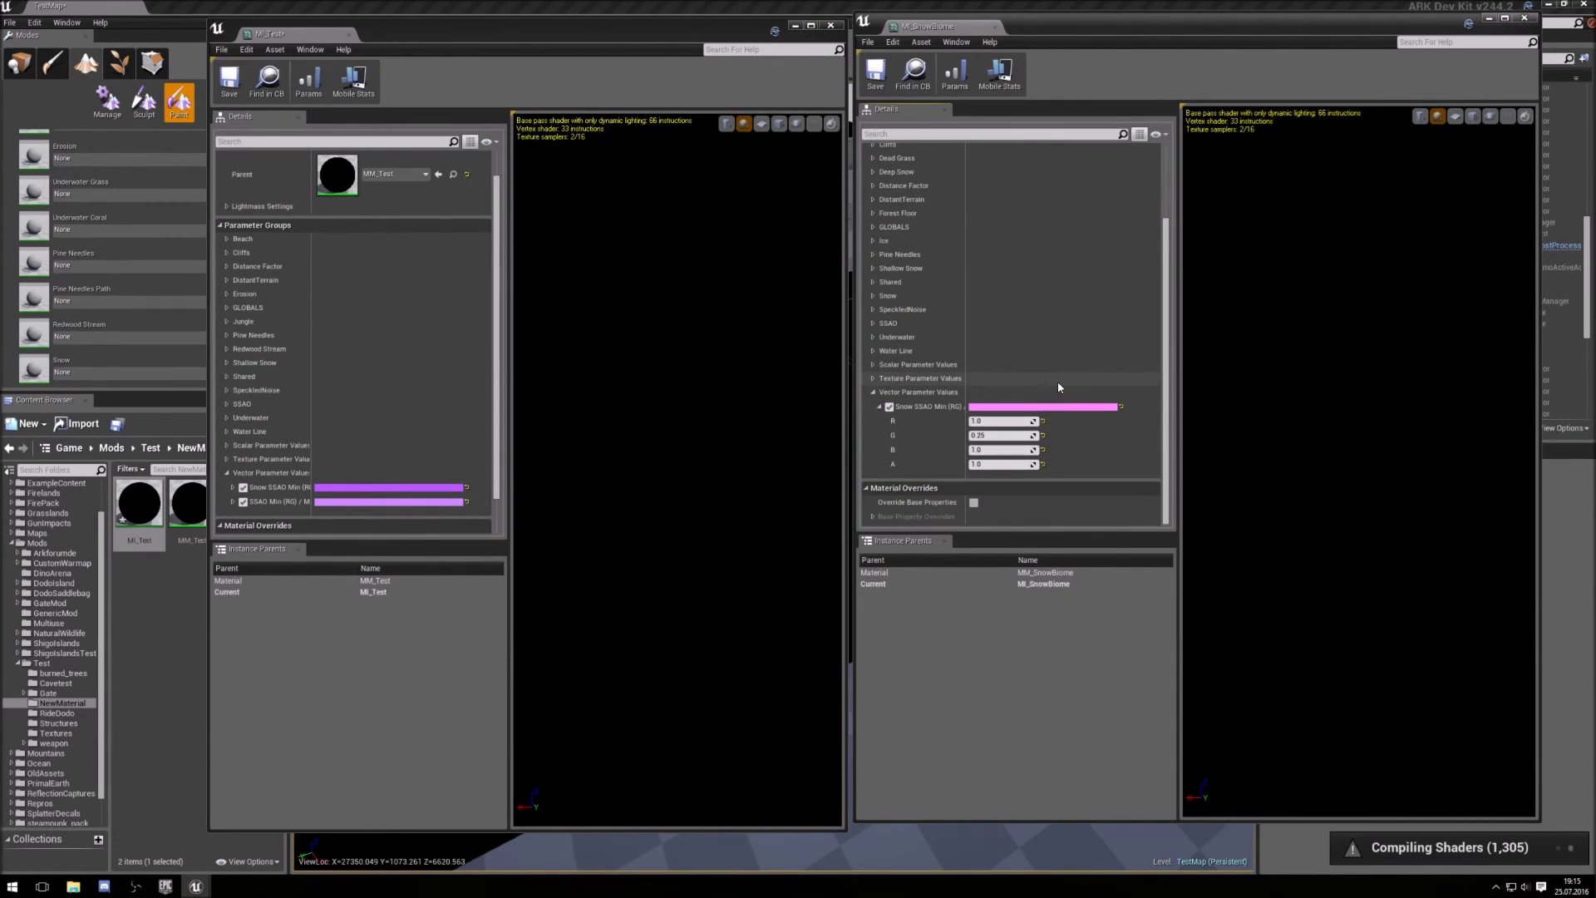
click(234, 488)
Match MI_Test's Snow SSAO Min to MI_SnowBiome with R 1.0 and G 0.25
scroll(415, 399, down, 3)
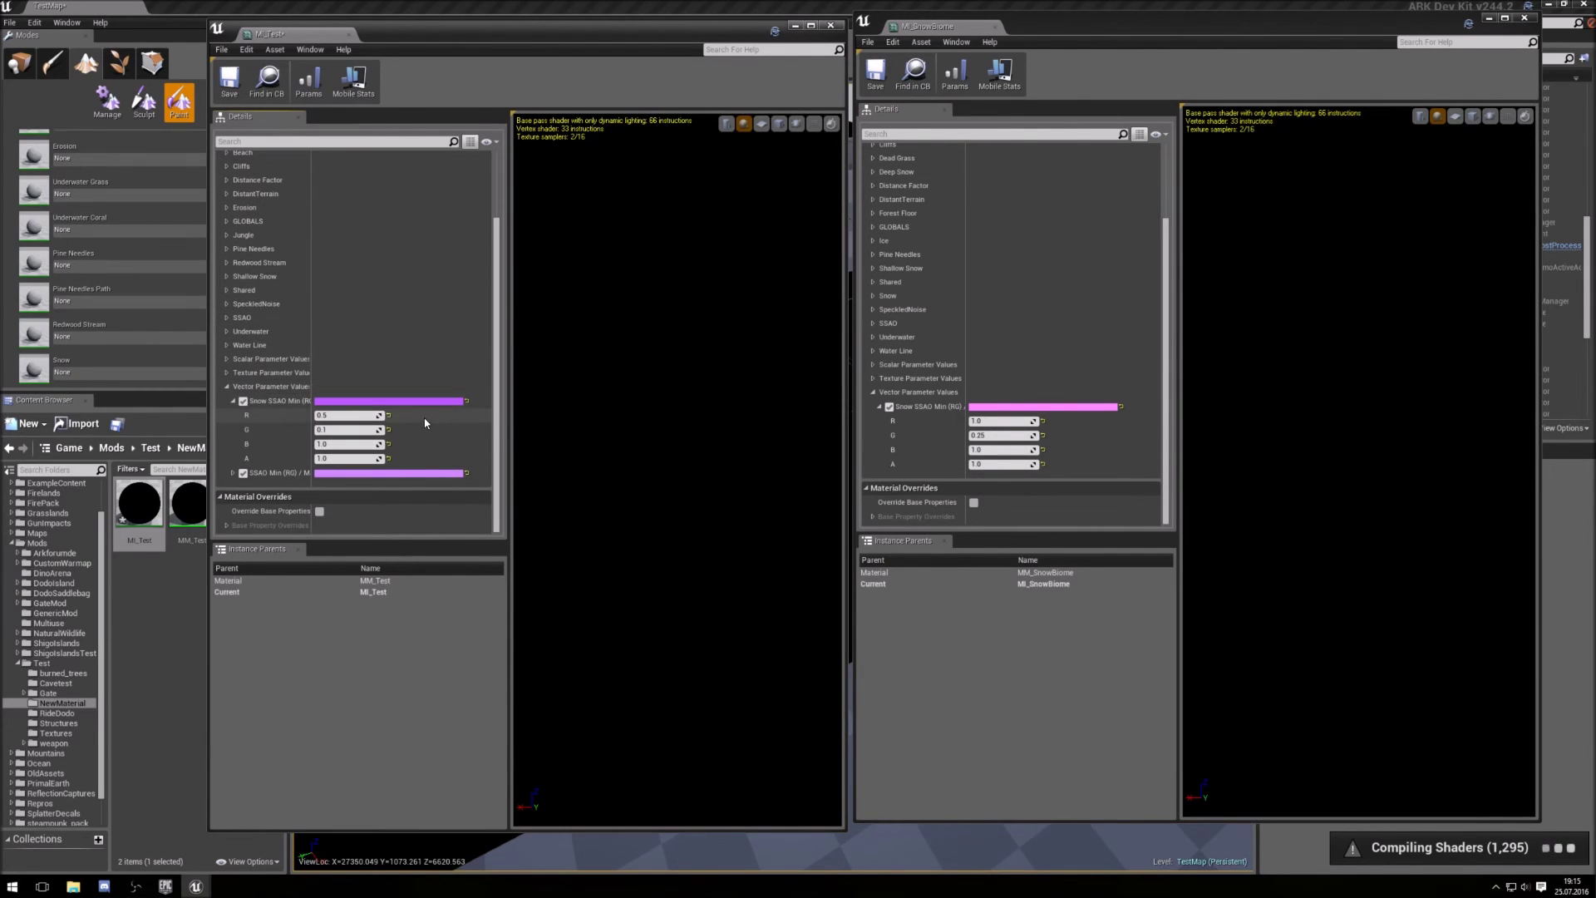
click(987, 422)
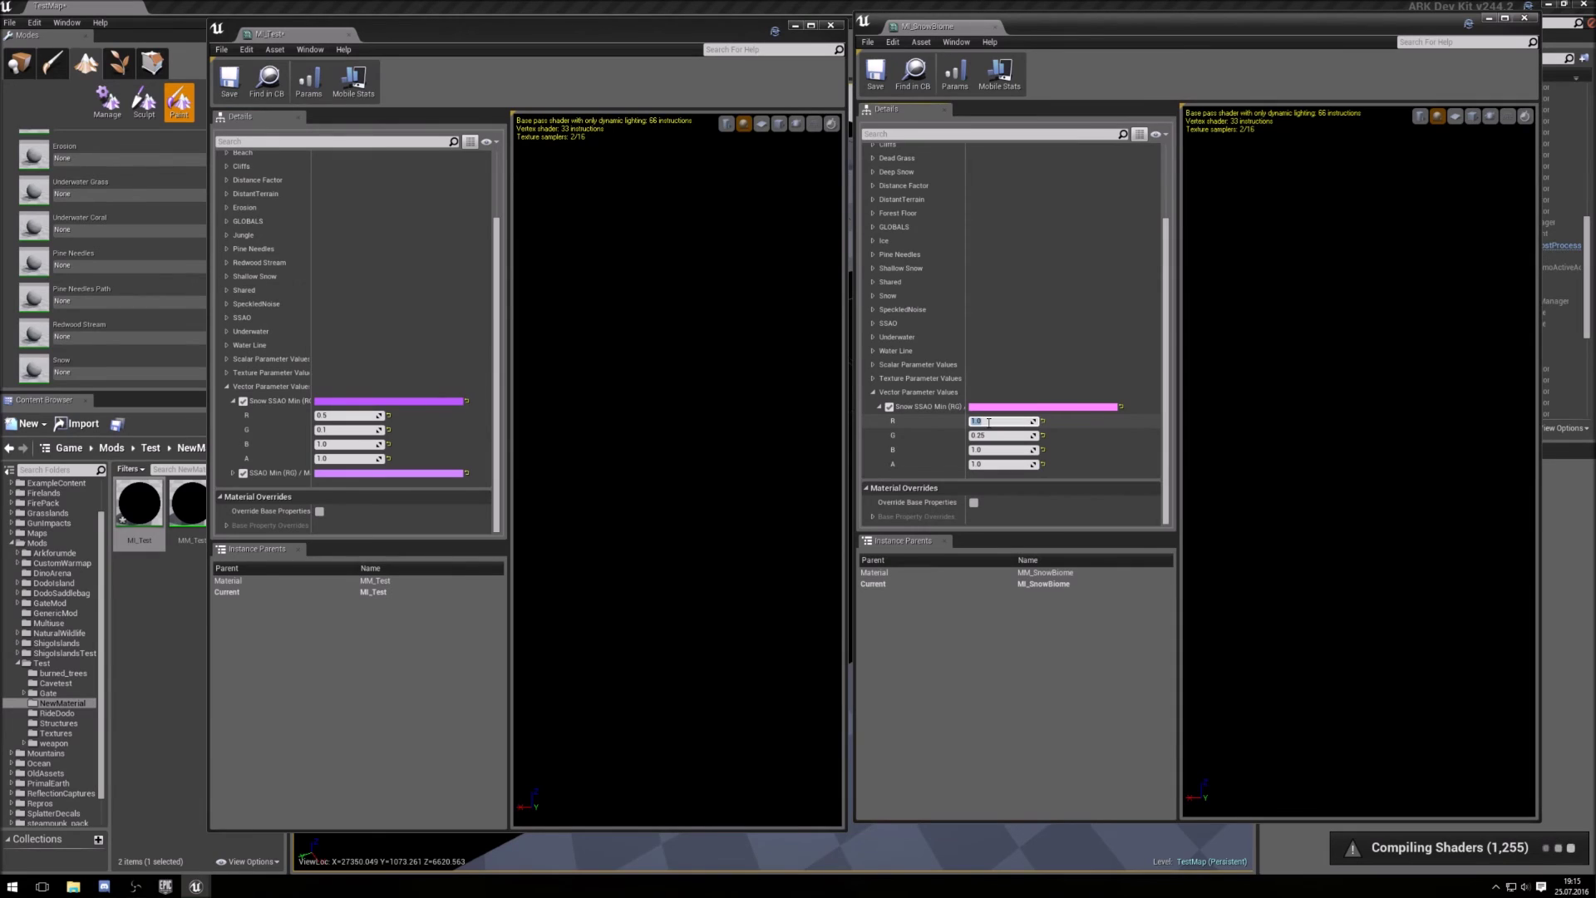
click(348, 413)
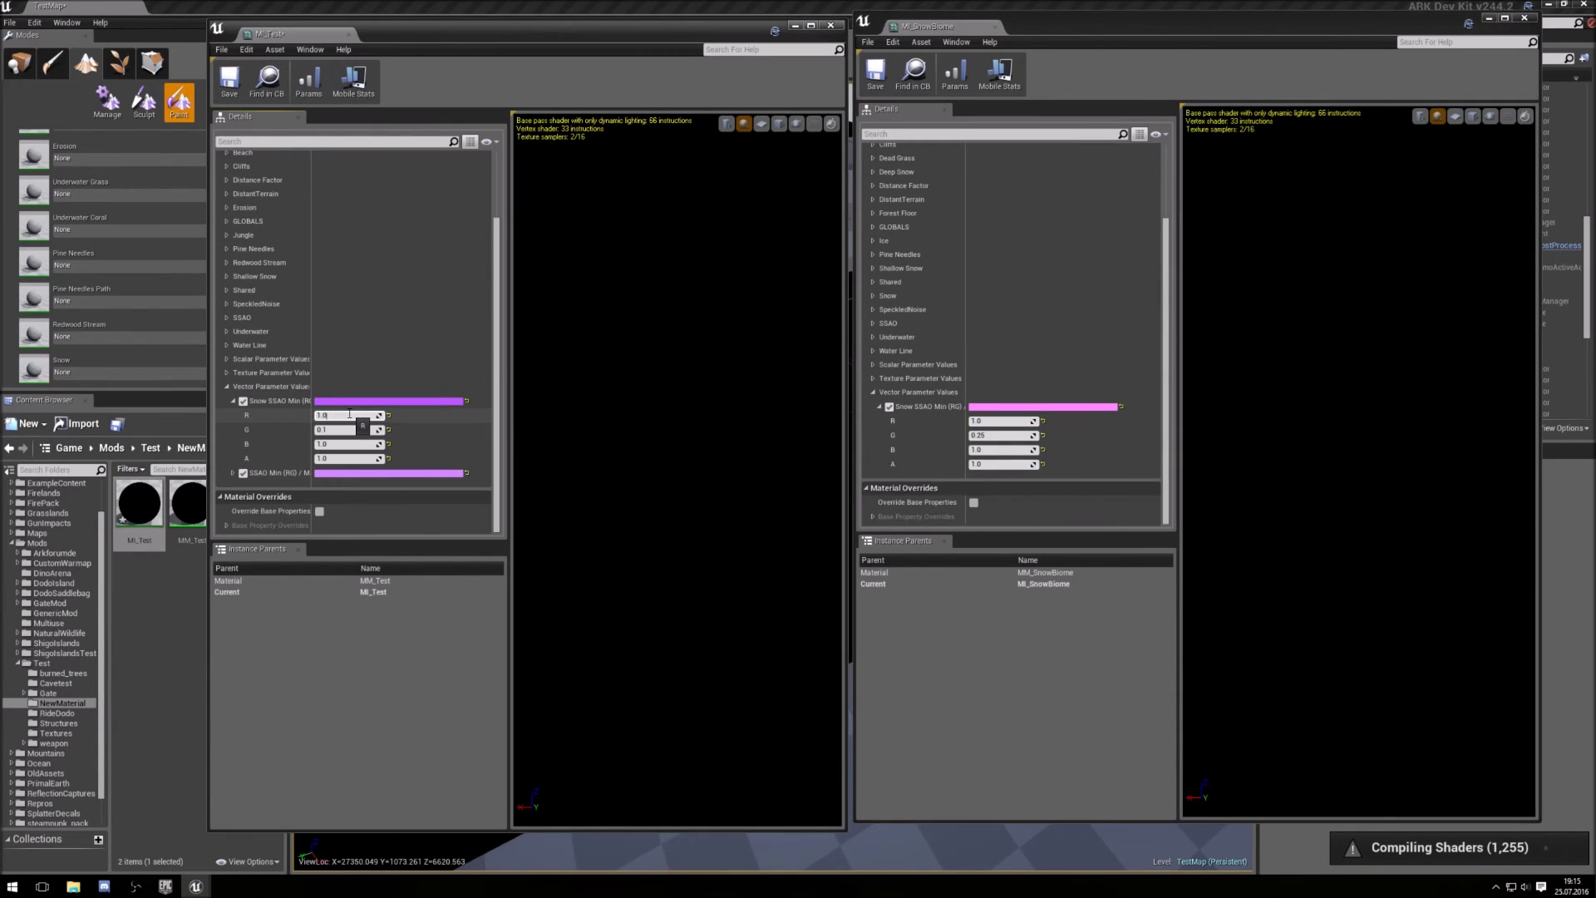
click(1001, 434)
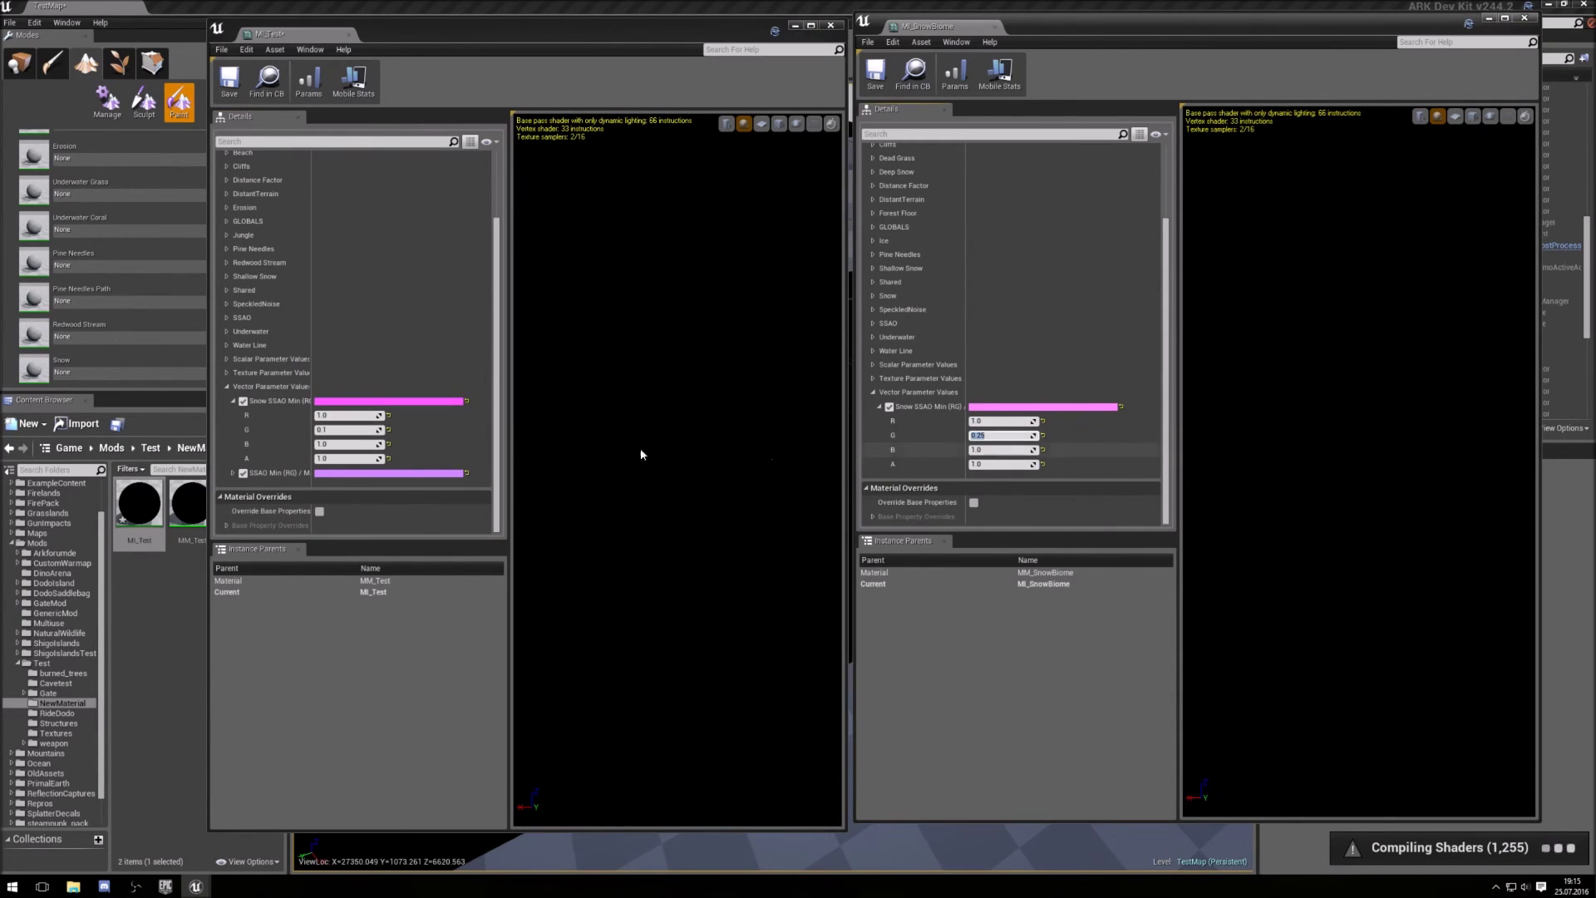
click(335, 429)
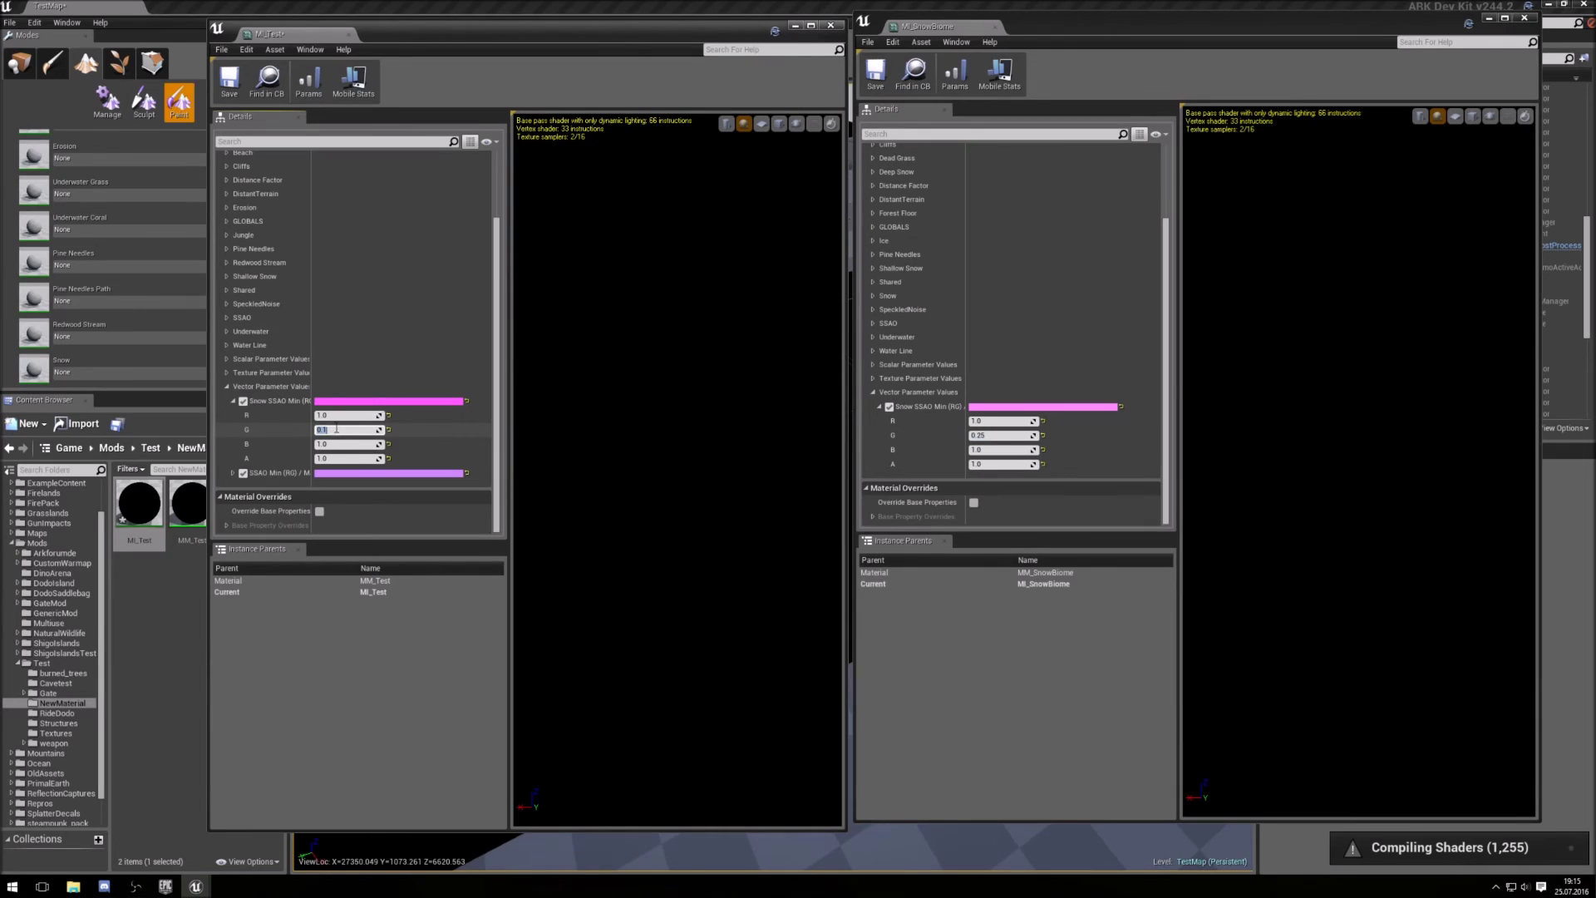
click(995, 449)
click(345, 415)
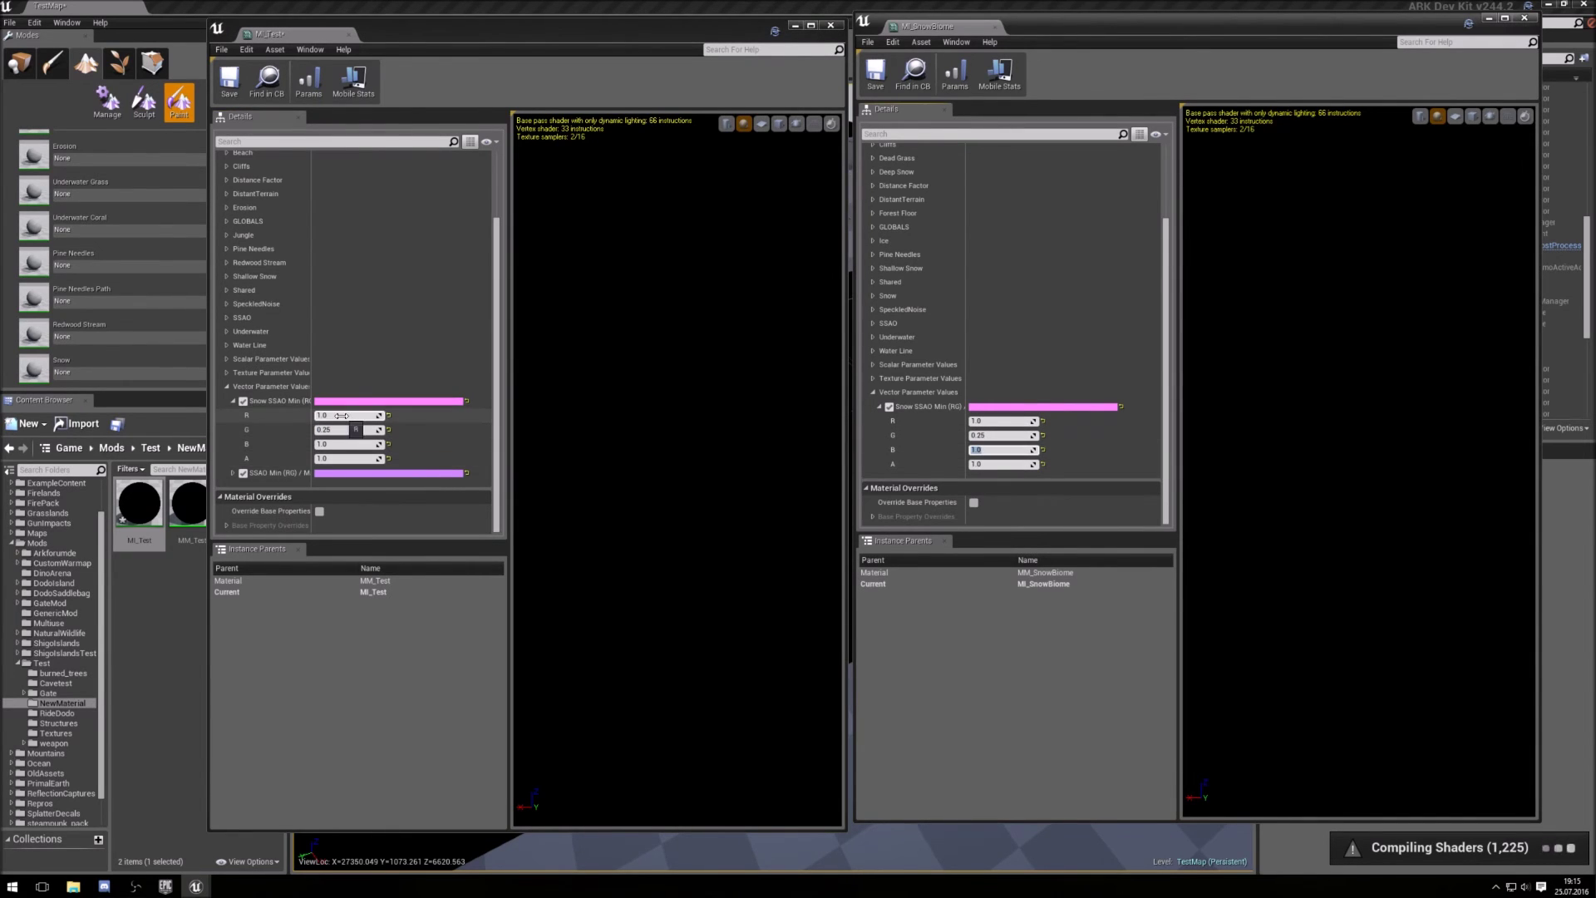
click(233, 399)
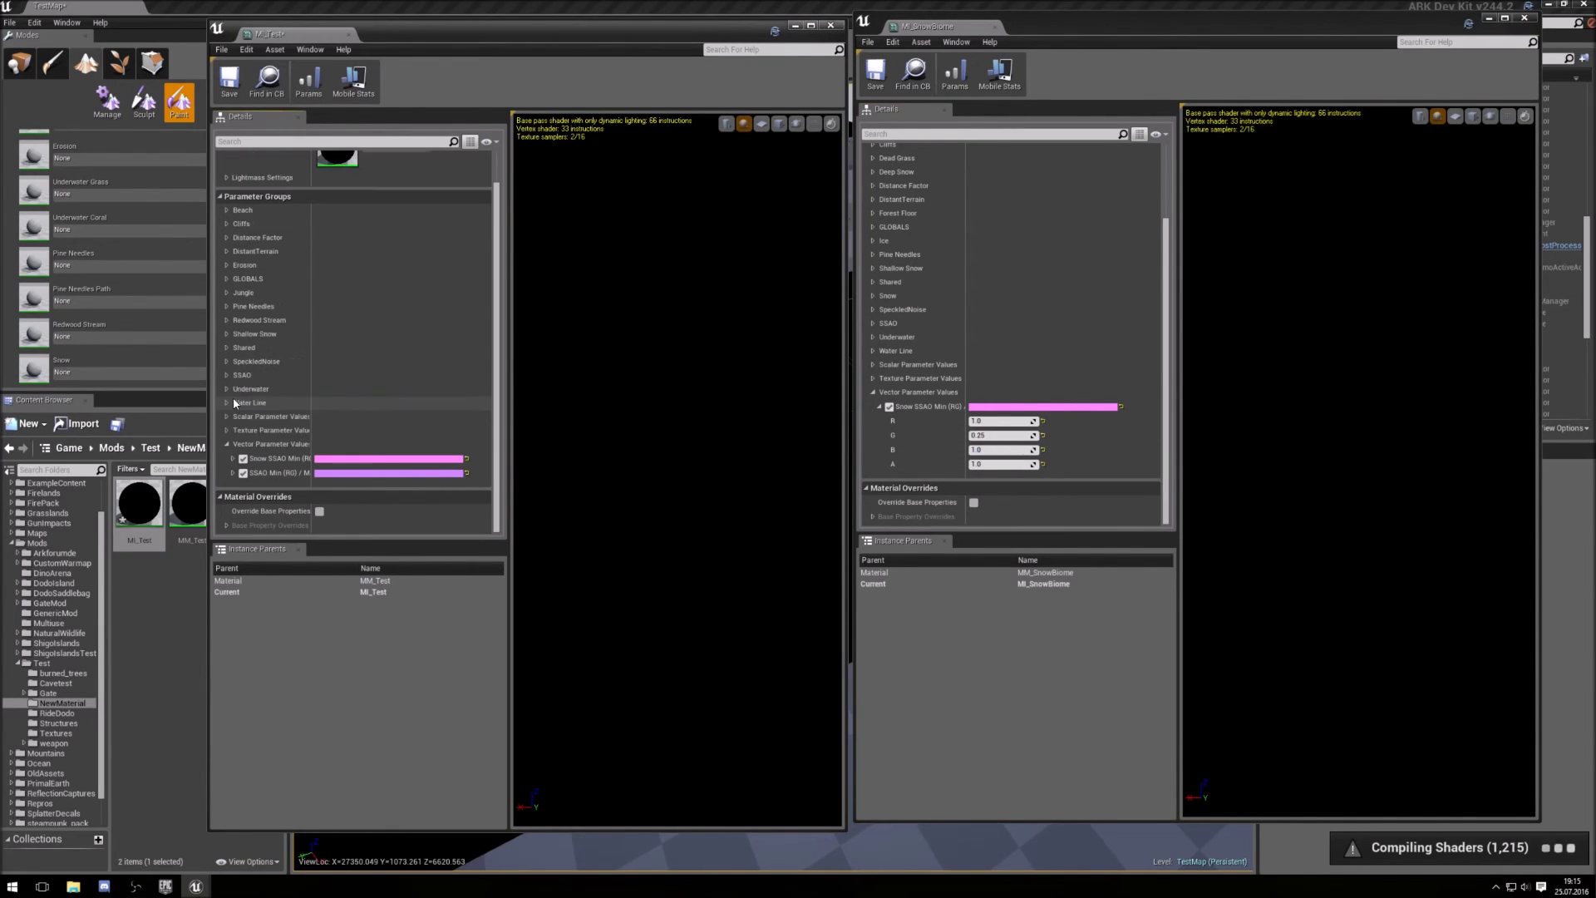
Collapse the vector groups and expand Texture Parameter Values in both, plus MI_SnowBiome's Scalar Parameter Values
click(228, 443)
click(227, 458)
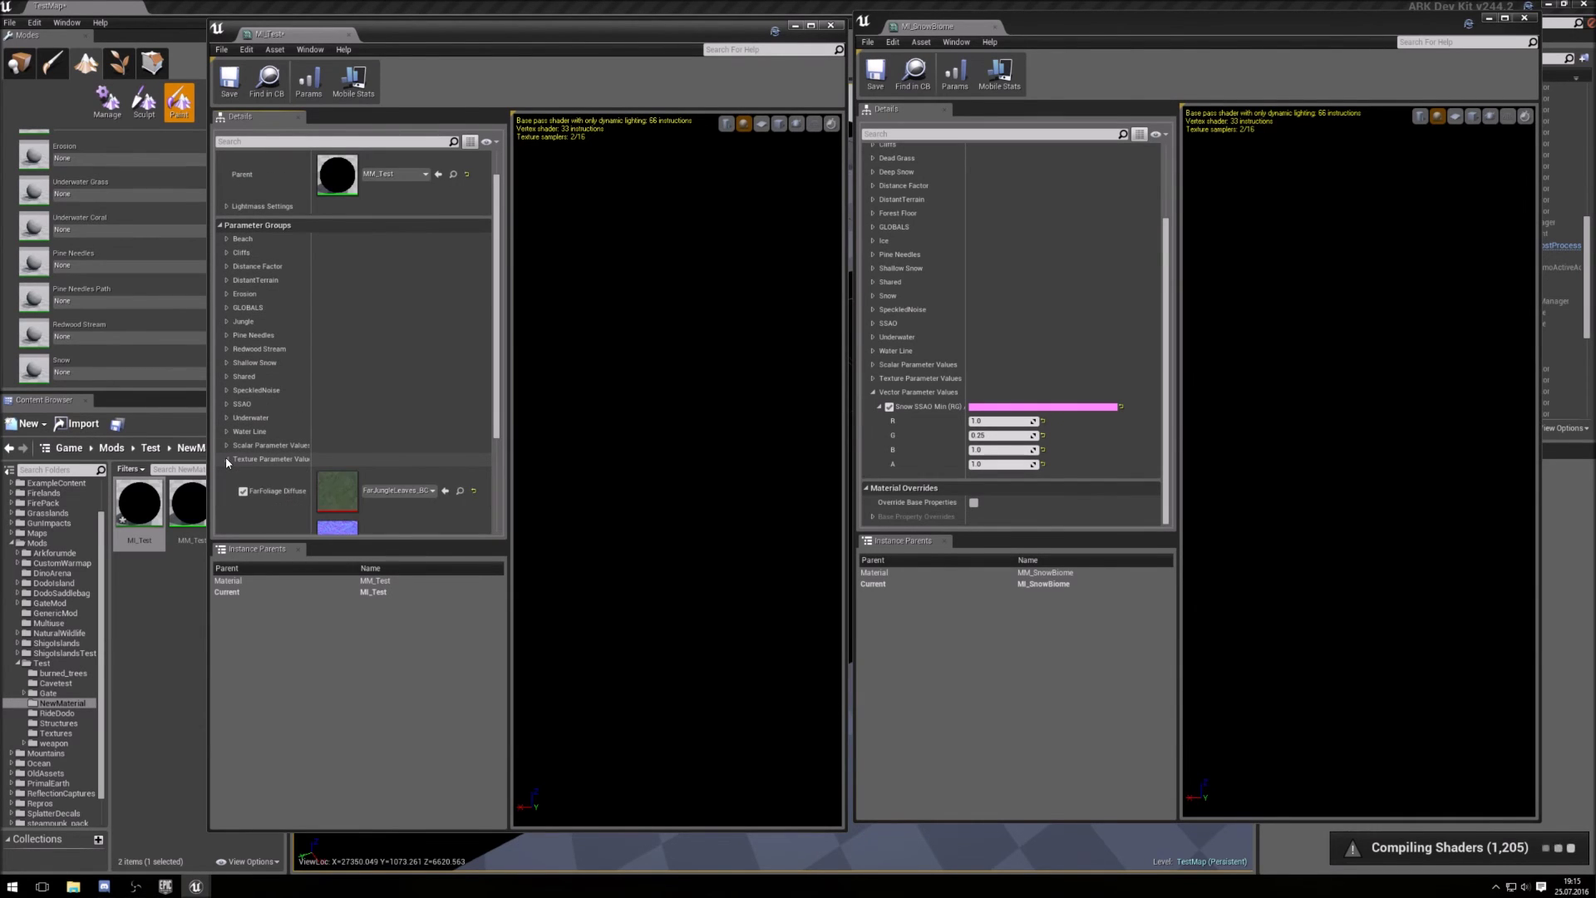
scroll(390, 441, down, 2)
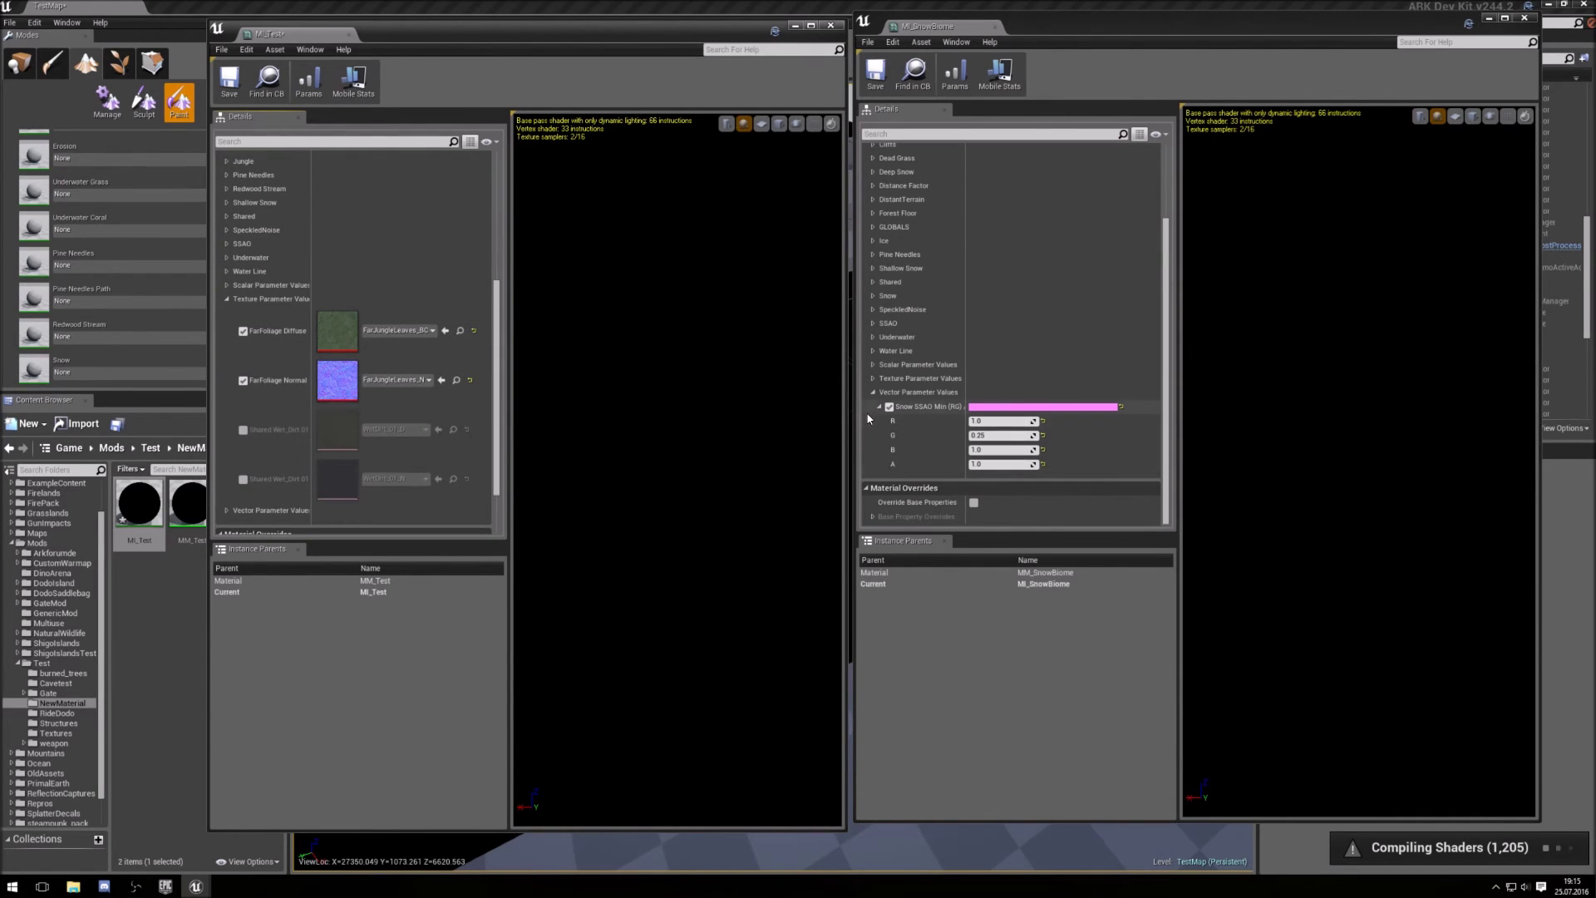
click(874, 393)
click(875, 449)
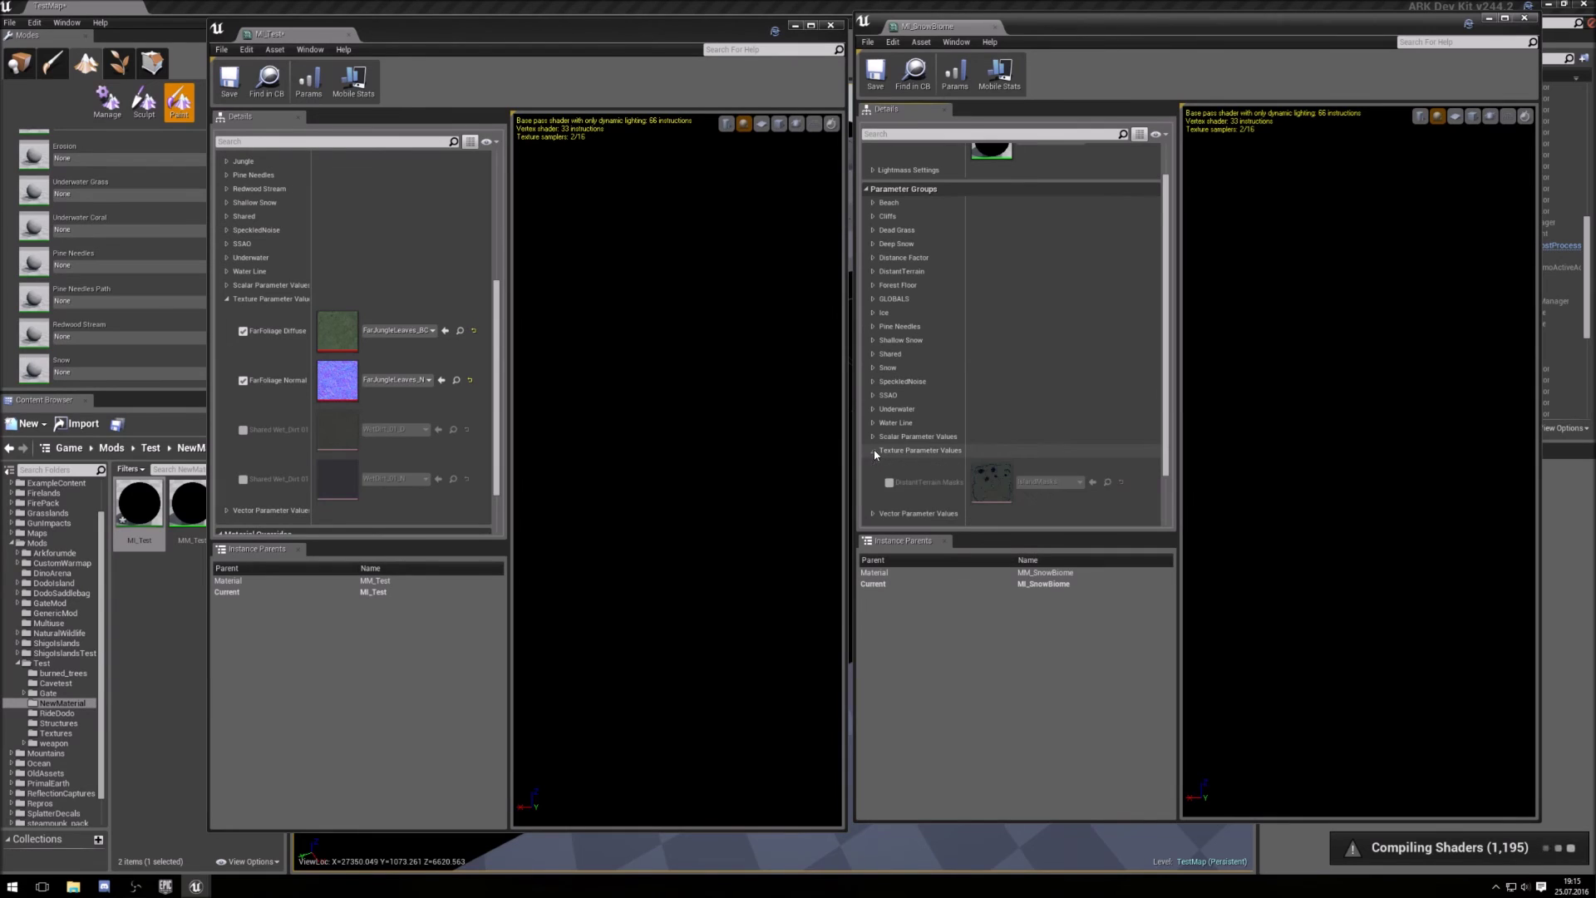
scroll(1063, 386, down, 1)
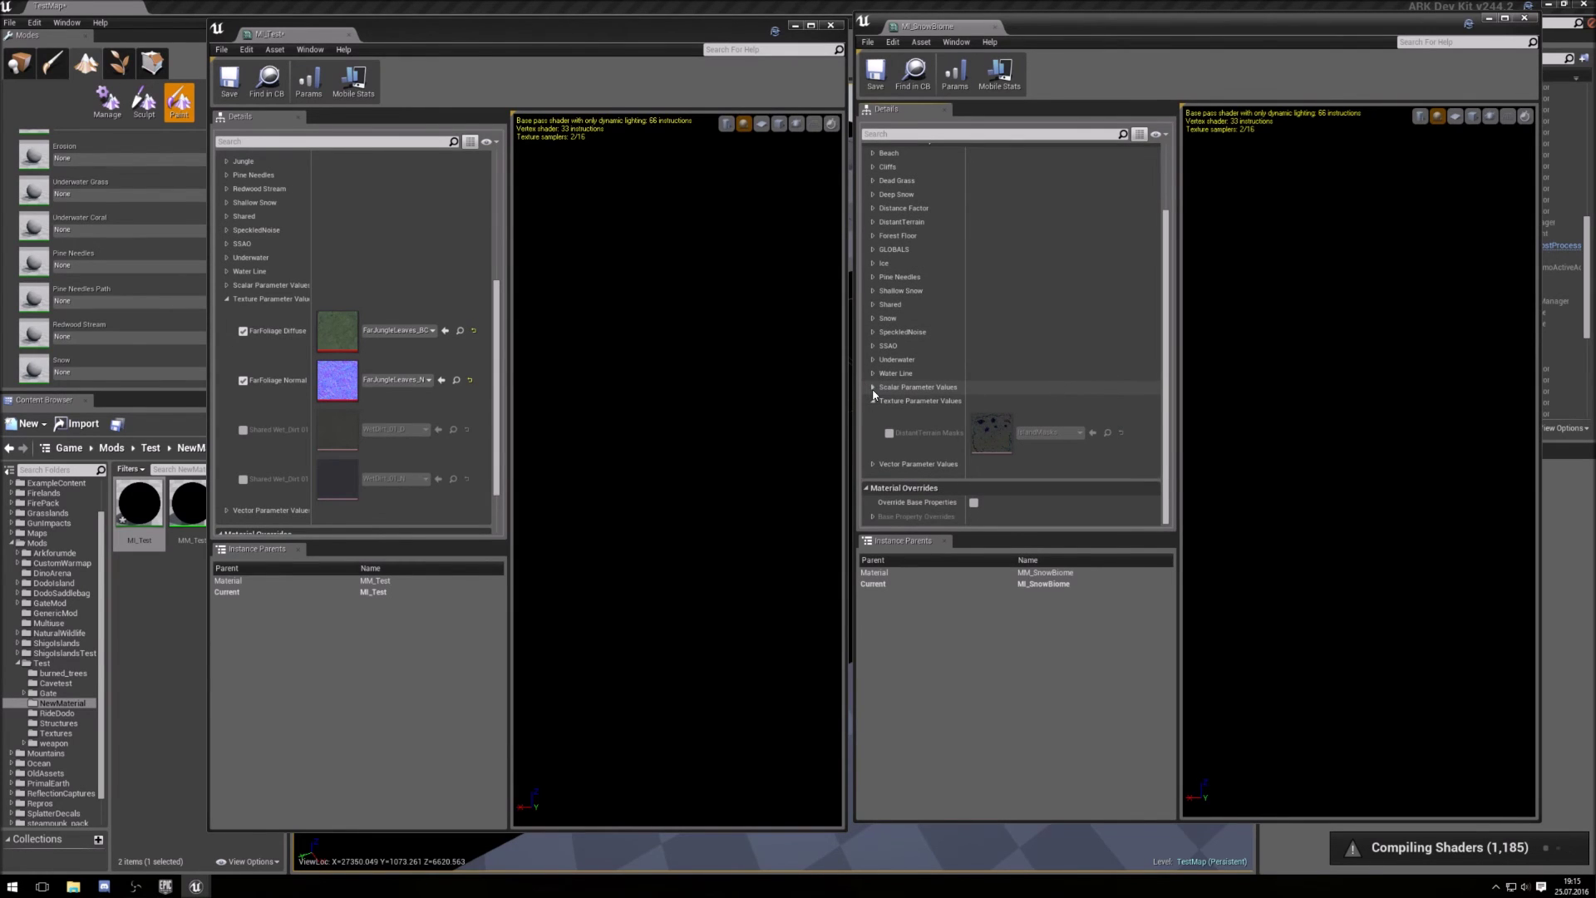
scroll(872, 397, up, 1)
click(873, 436)
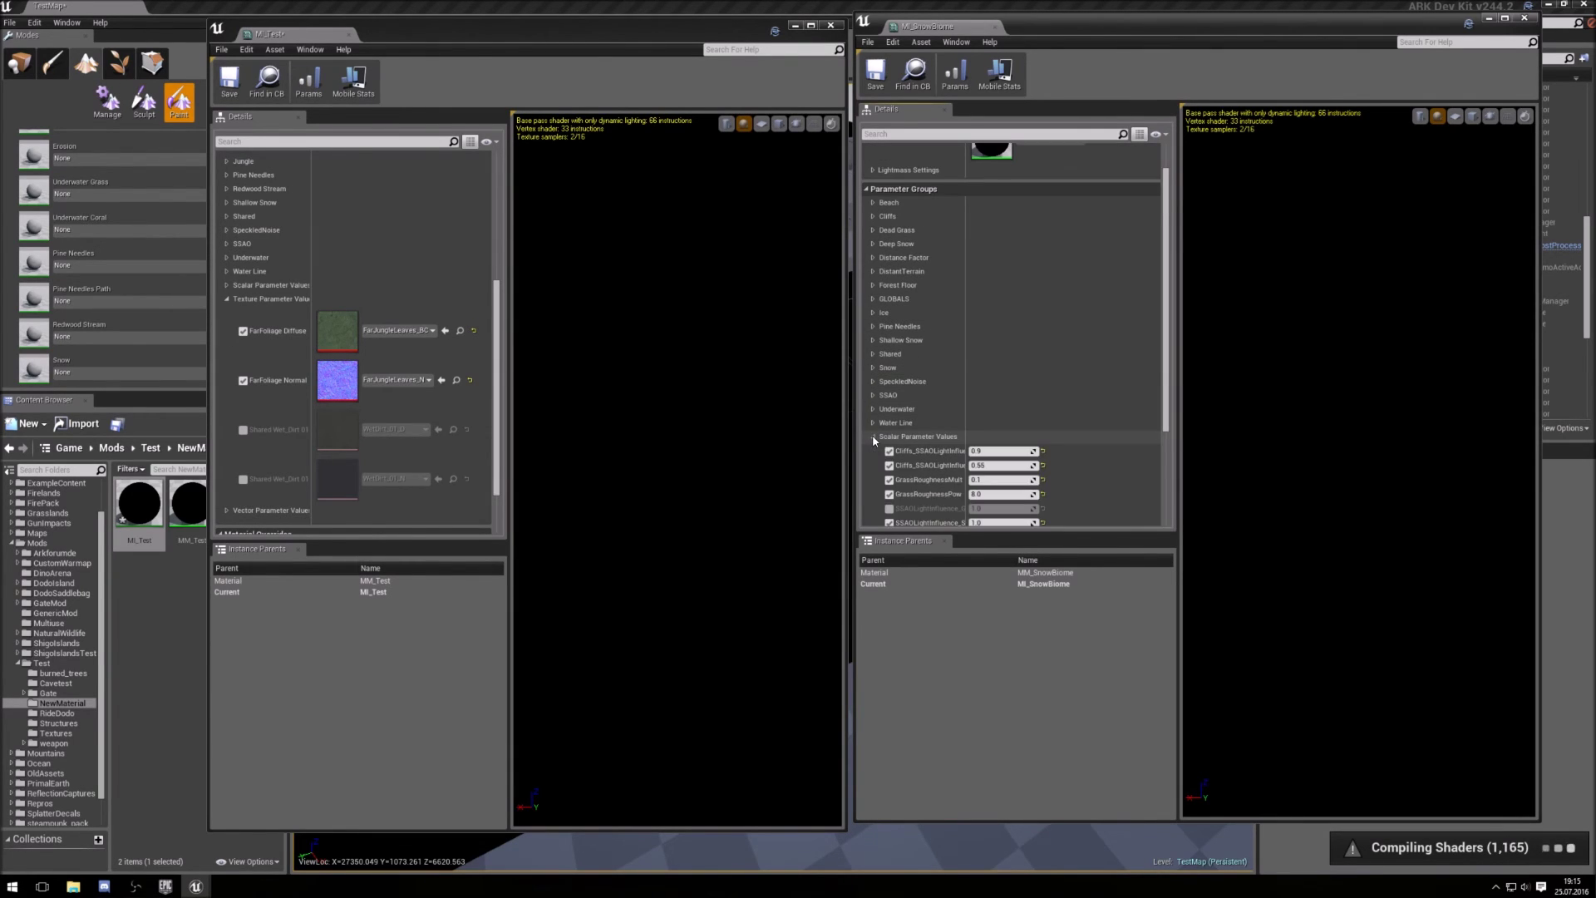
scroll(881, 433, down, 2)
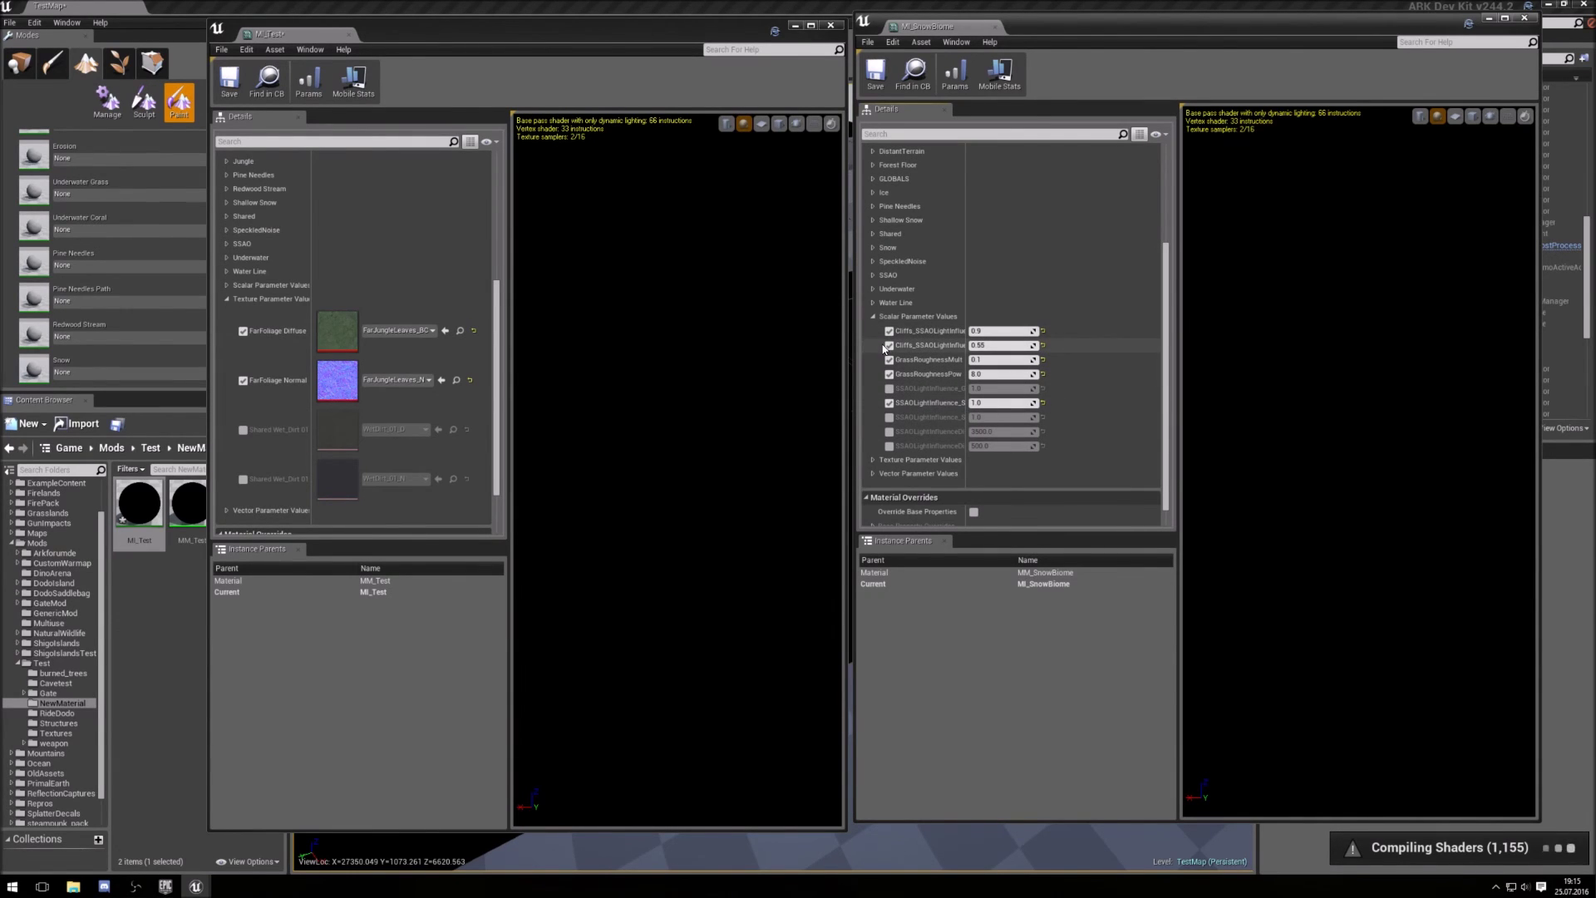
In MI_Test, collapse Texture, check and collapse Scalar Parameter Values, then expand the SSAO group
click(223, 300)
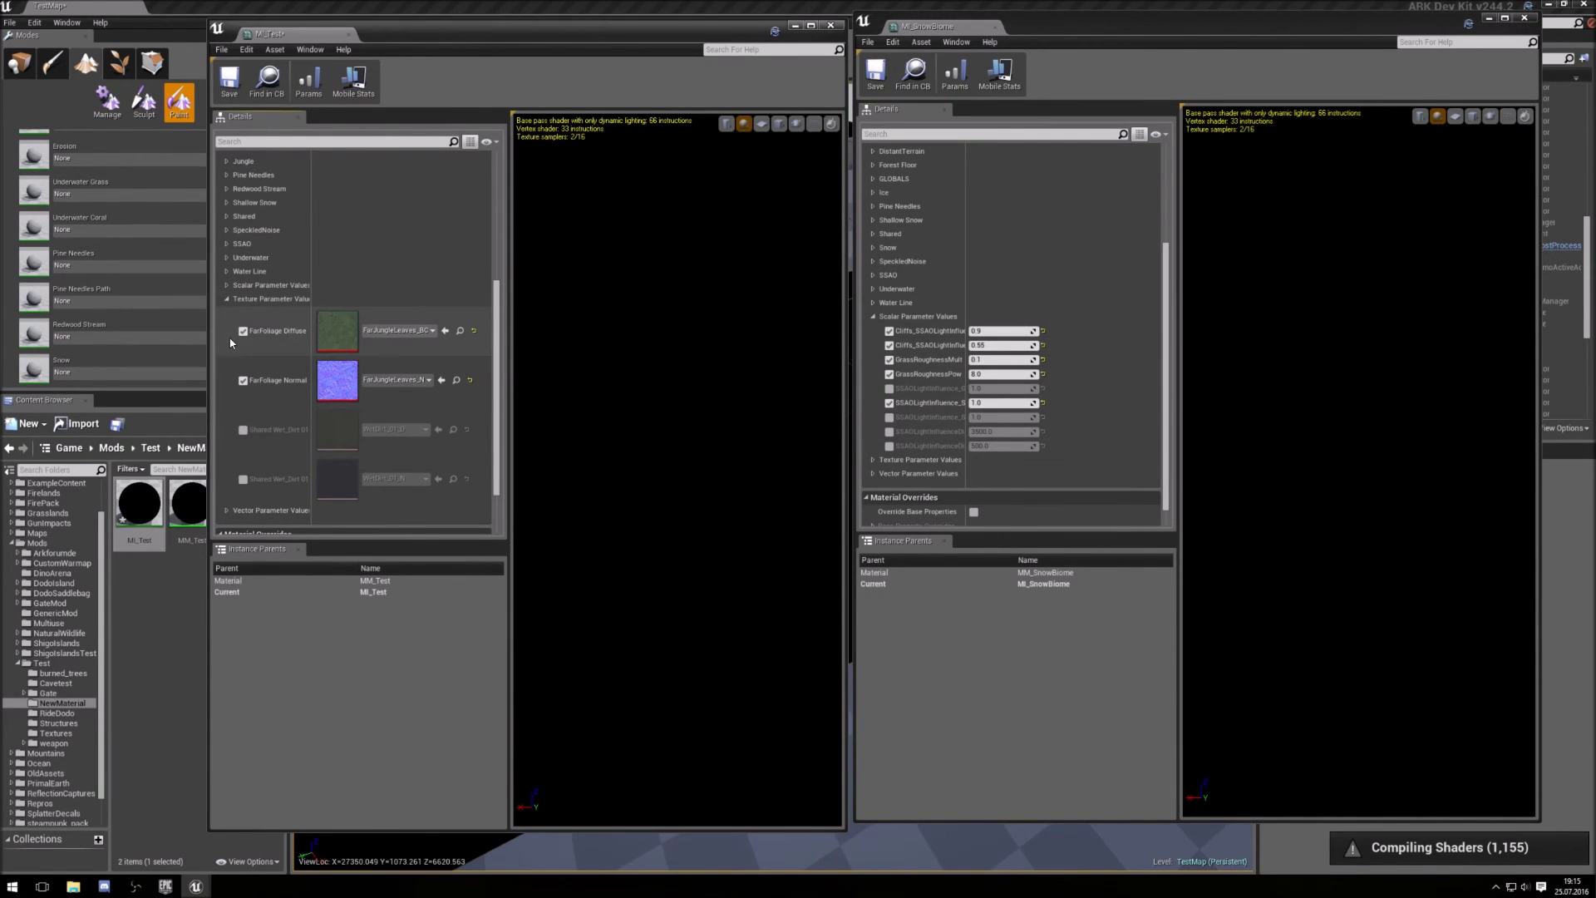
click(226, 299)
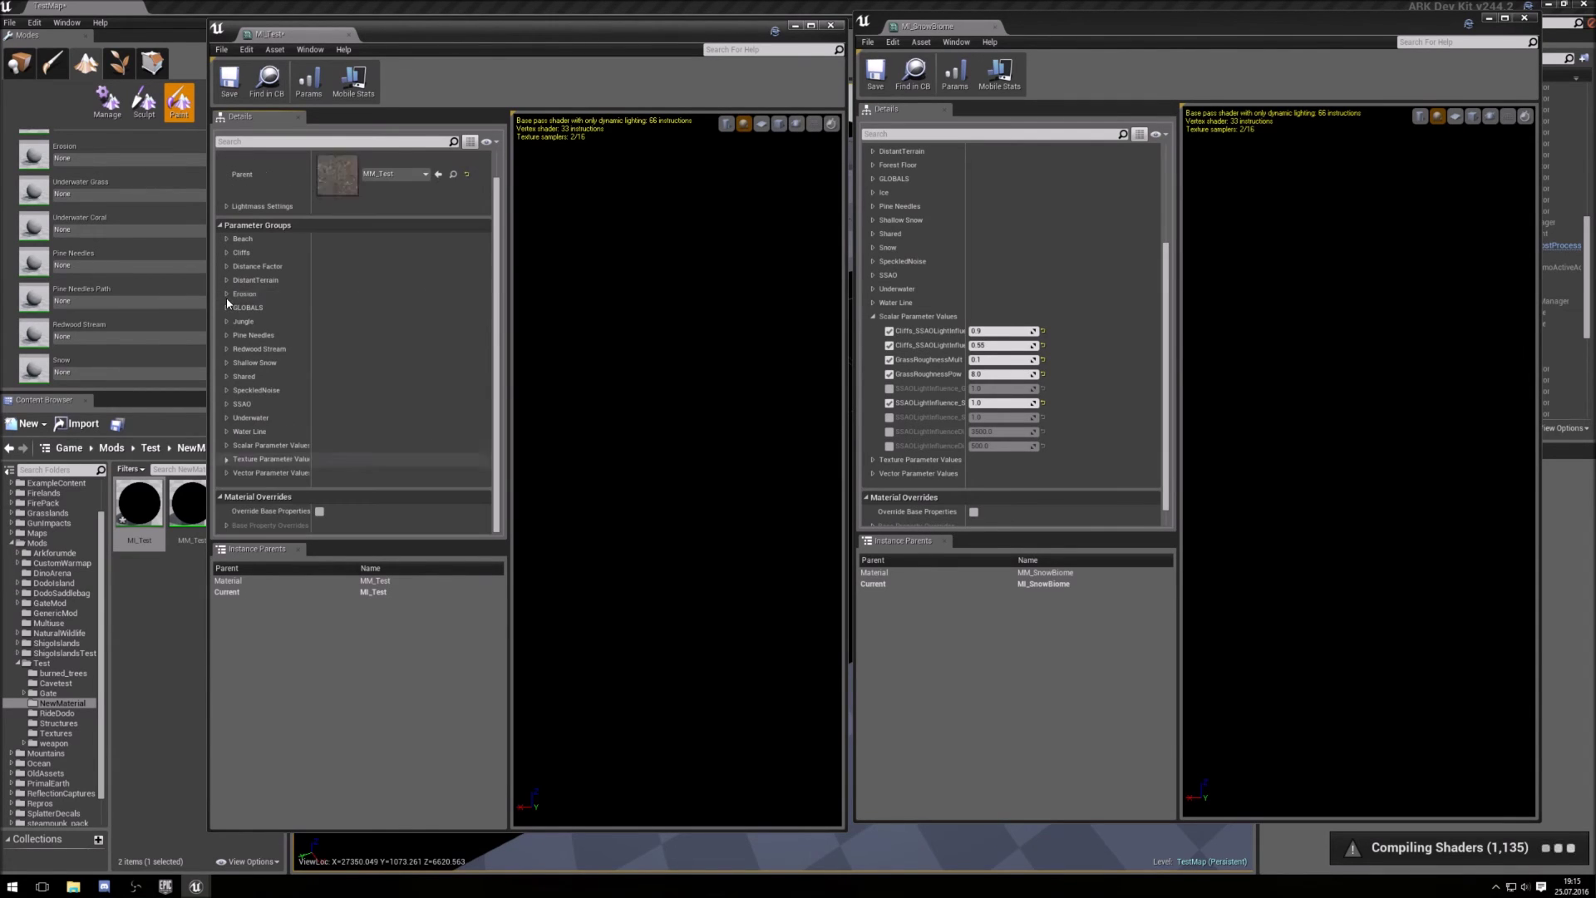
click(227, 445)
scroll(410, 374, down, 3)
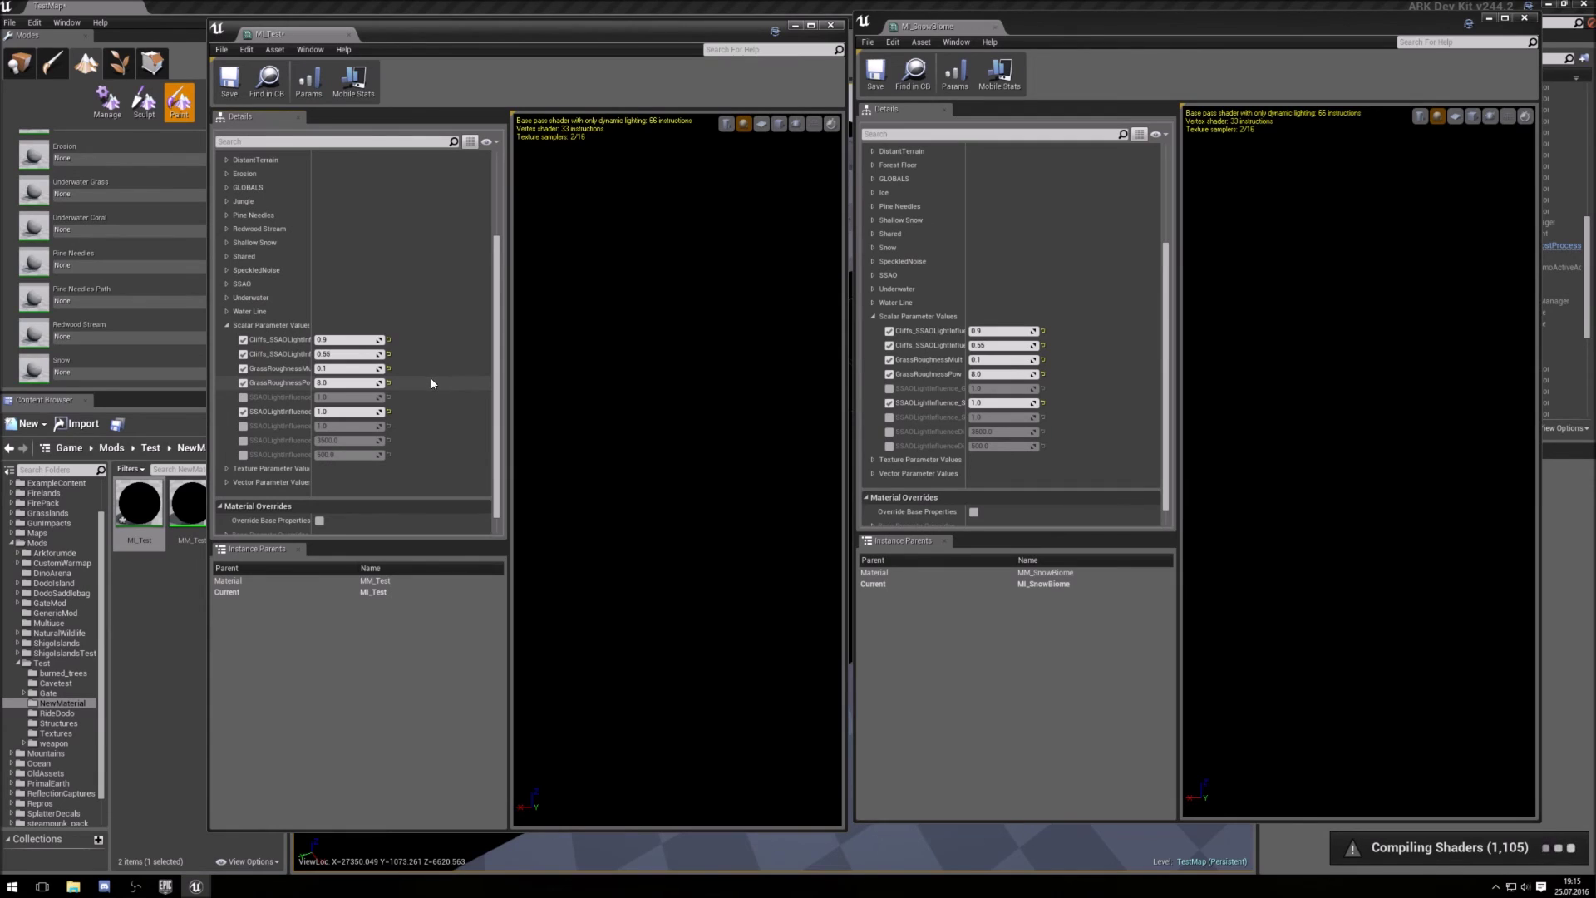
click(230, 327)
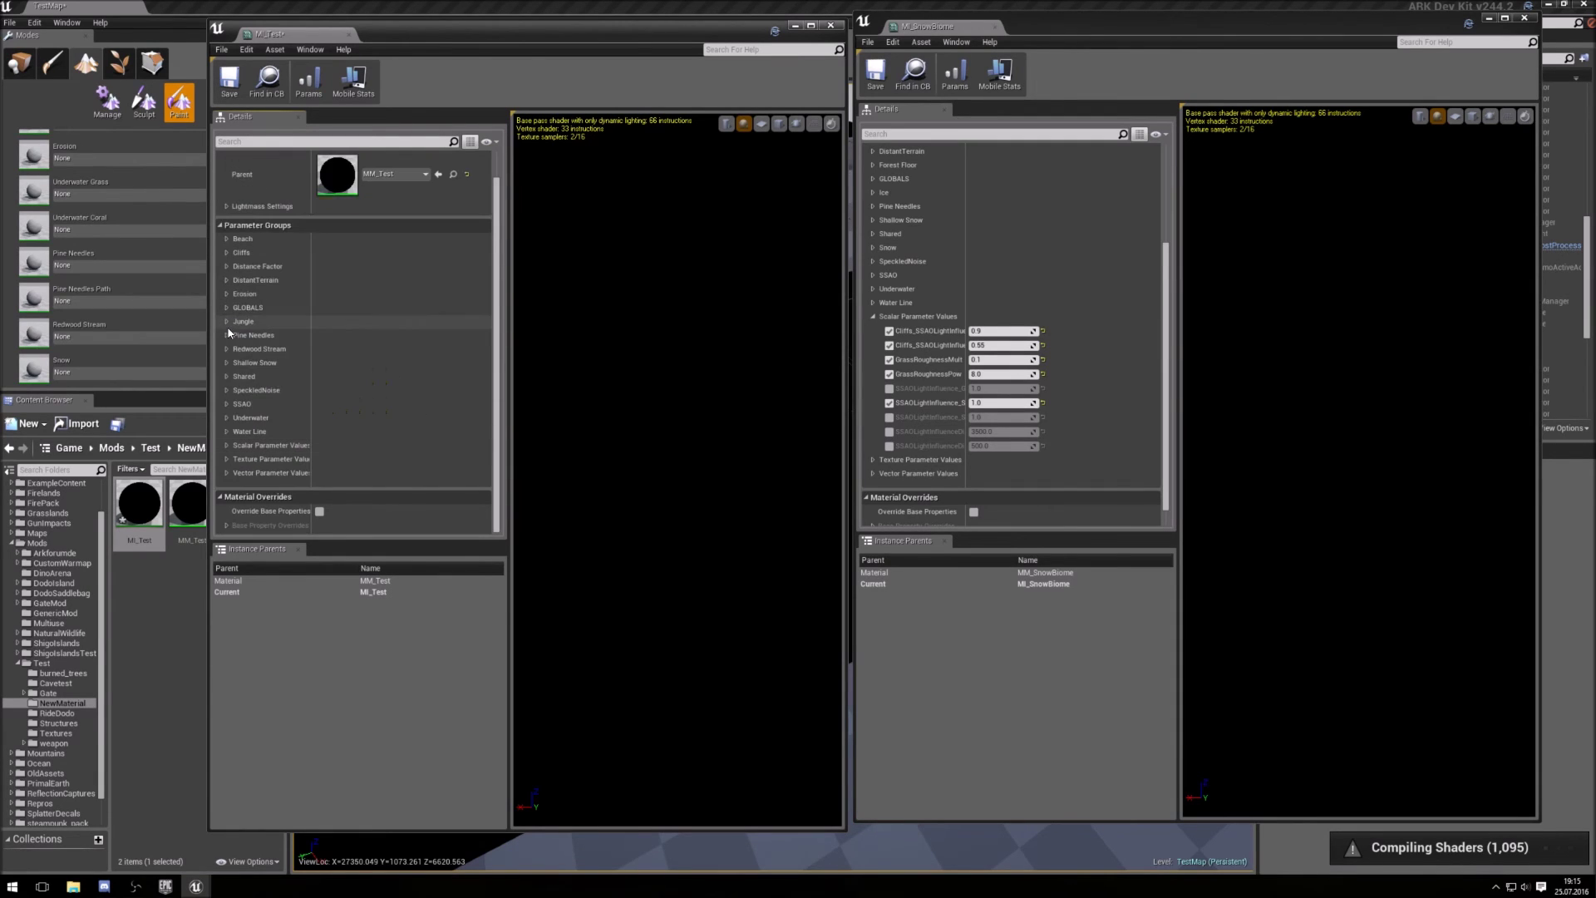
click(230, 405)
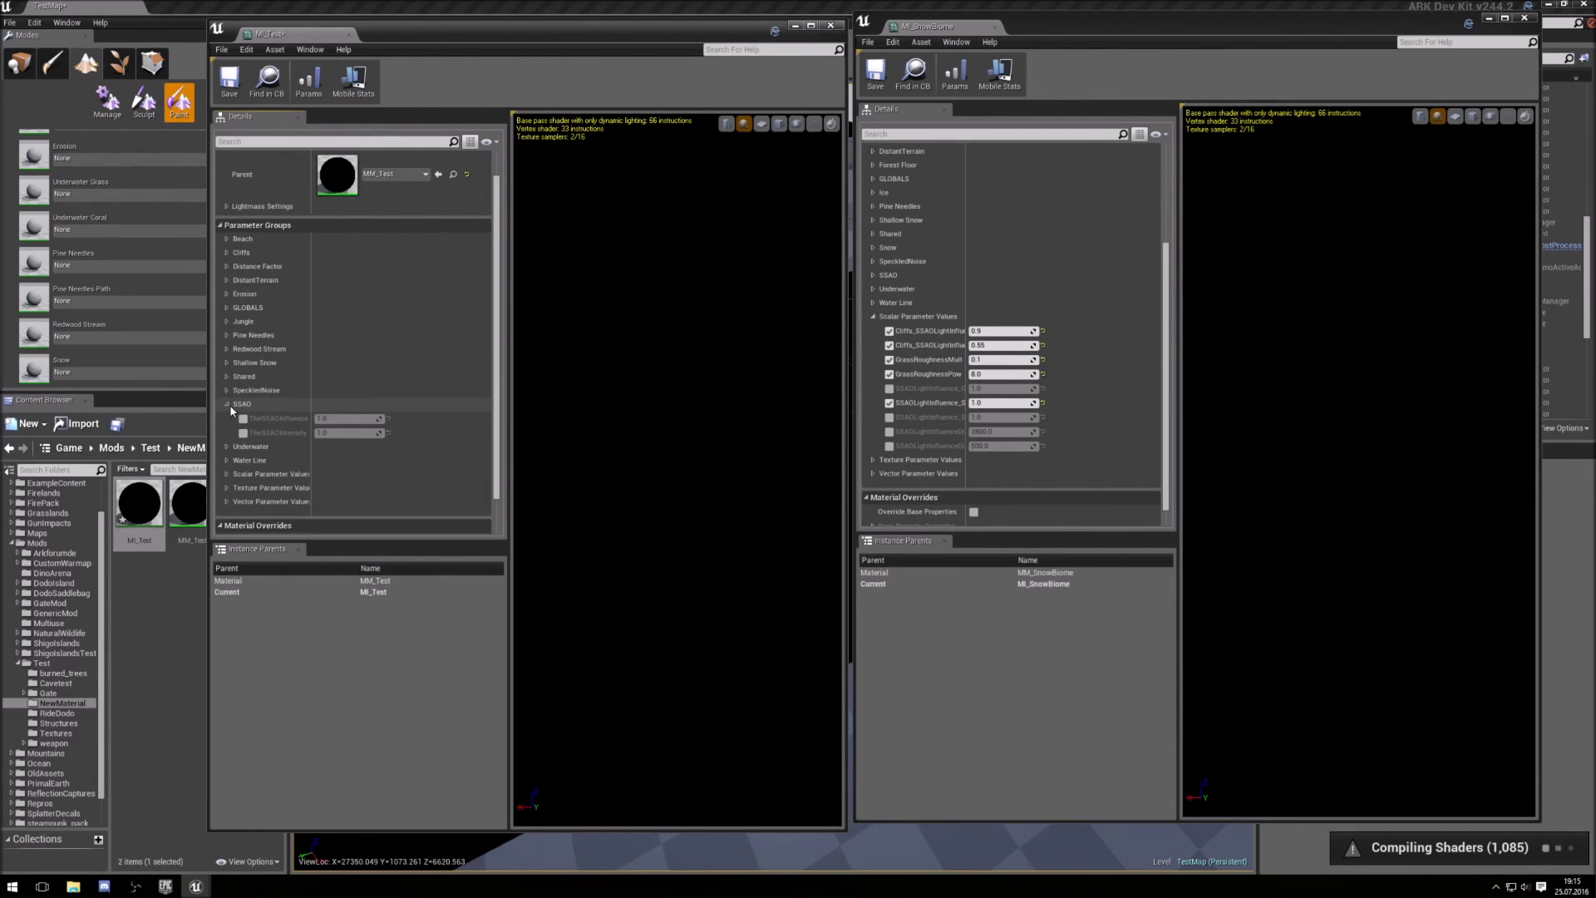
click(877, 321)
click(879, 395)
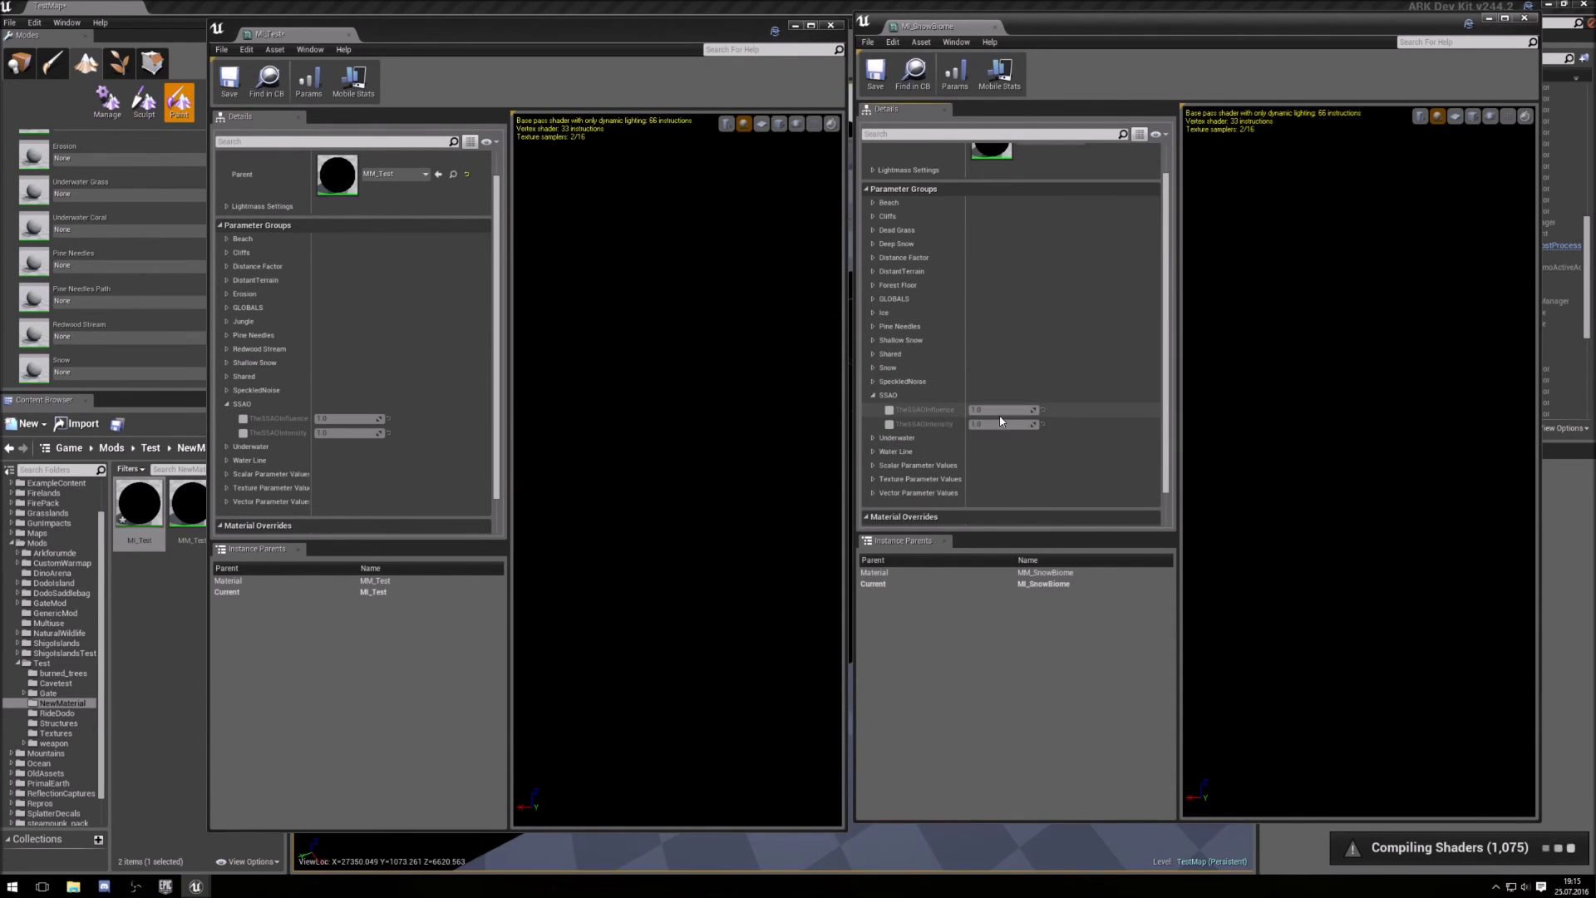
click(876, 395)
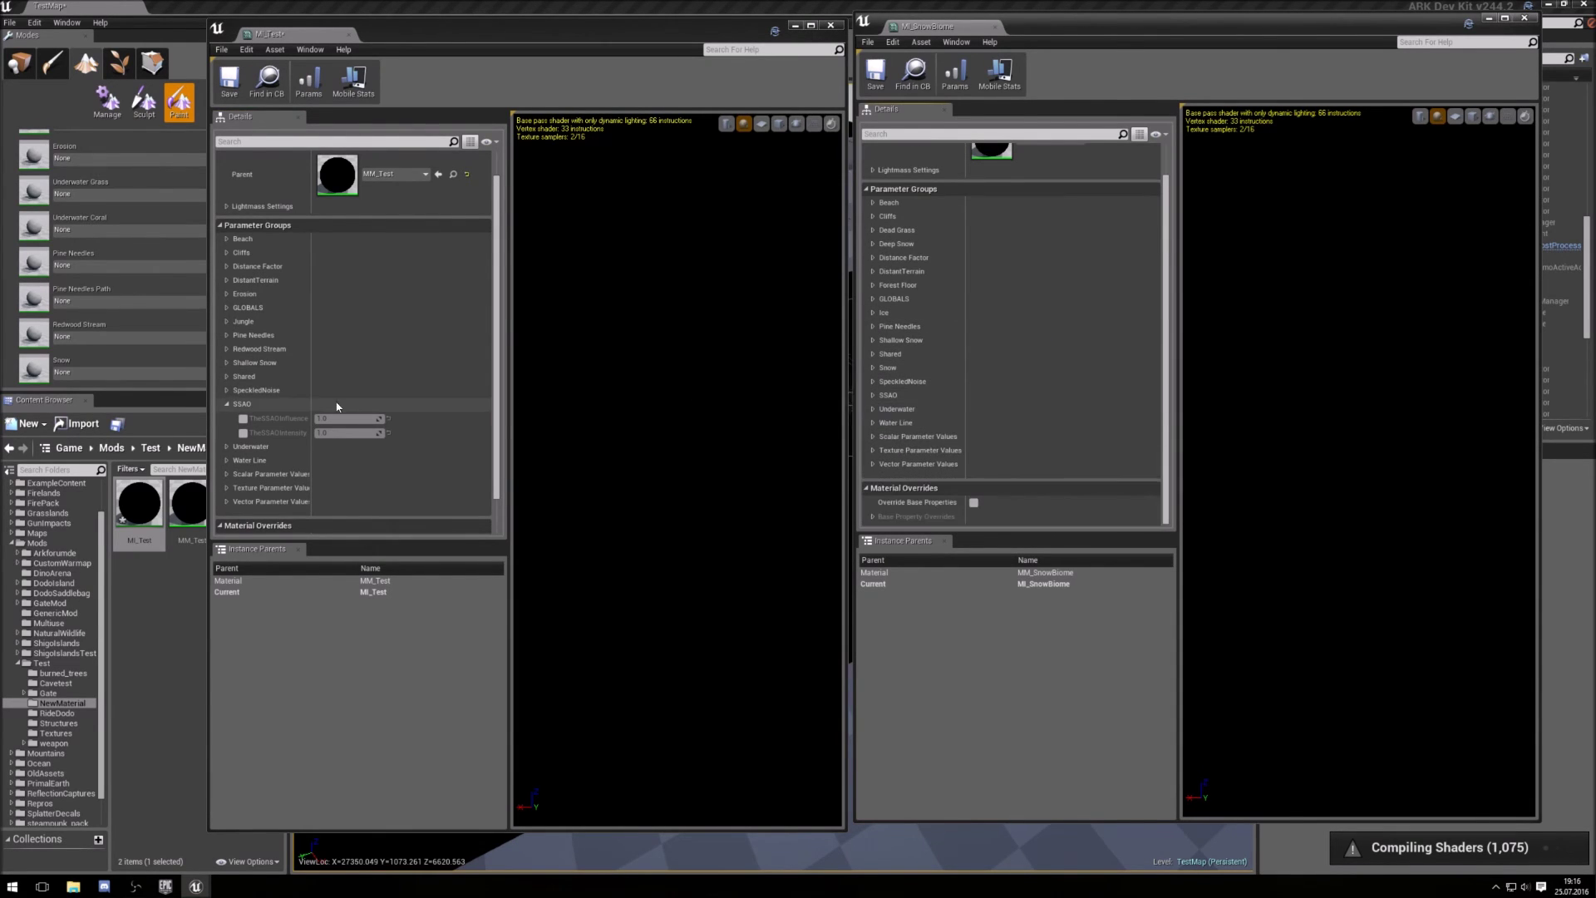
click(227, 405)
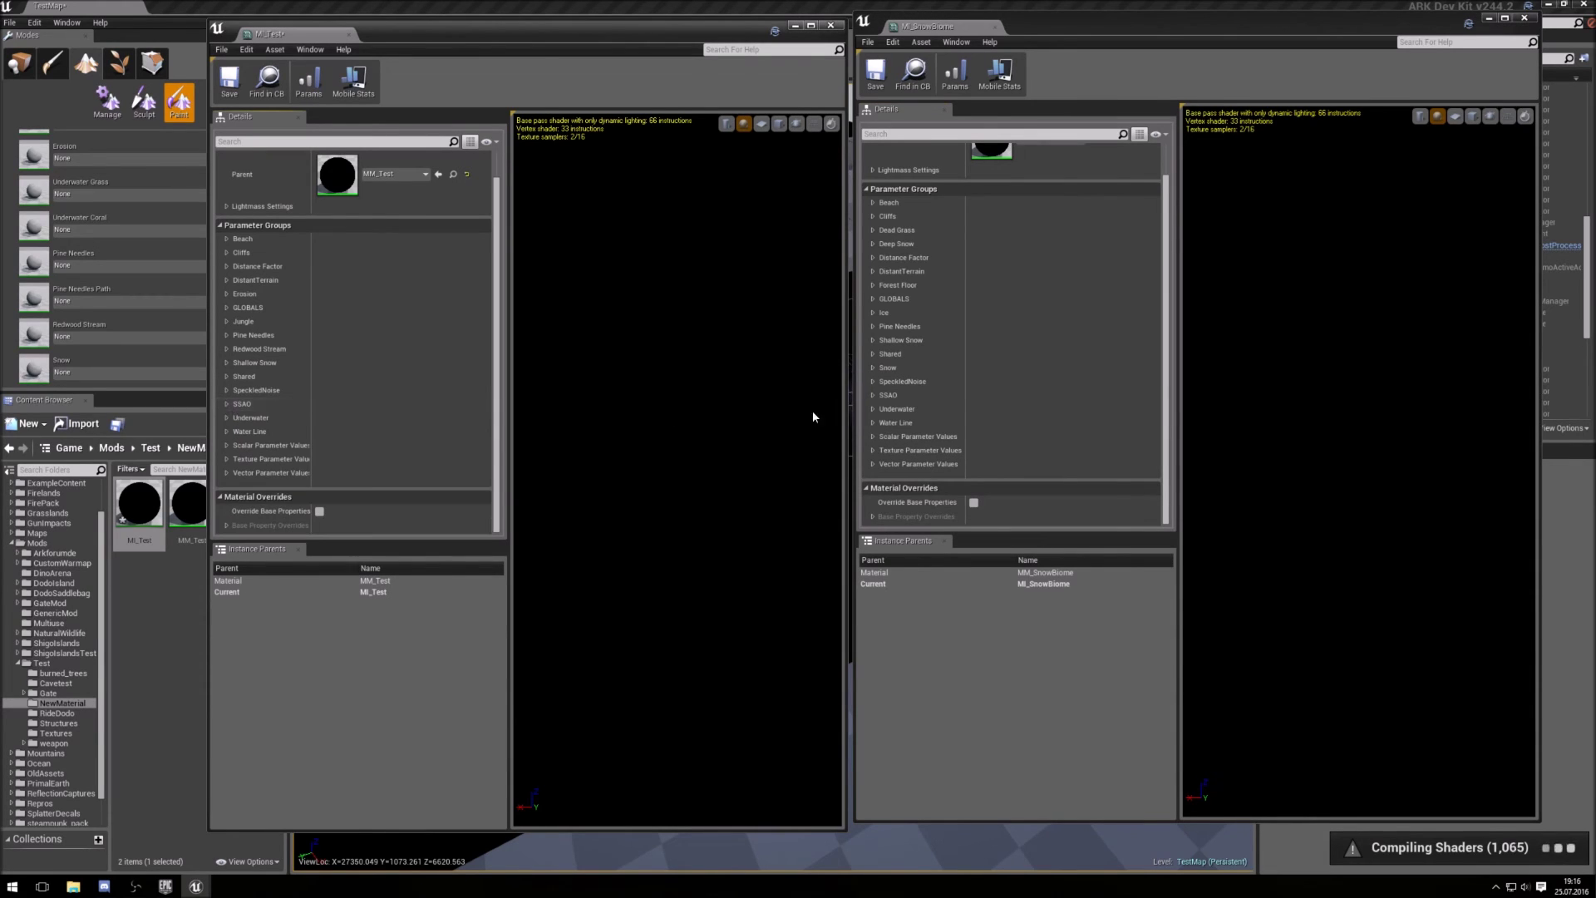
click(873, 382)
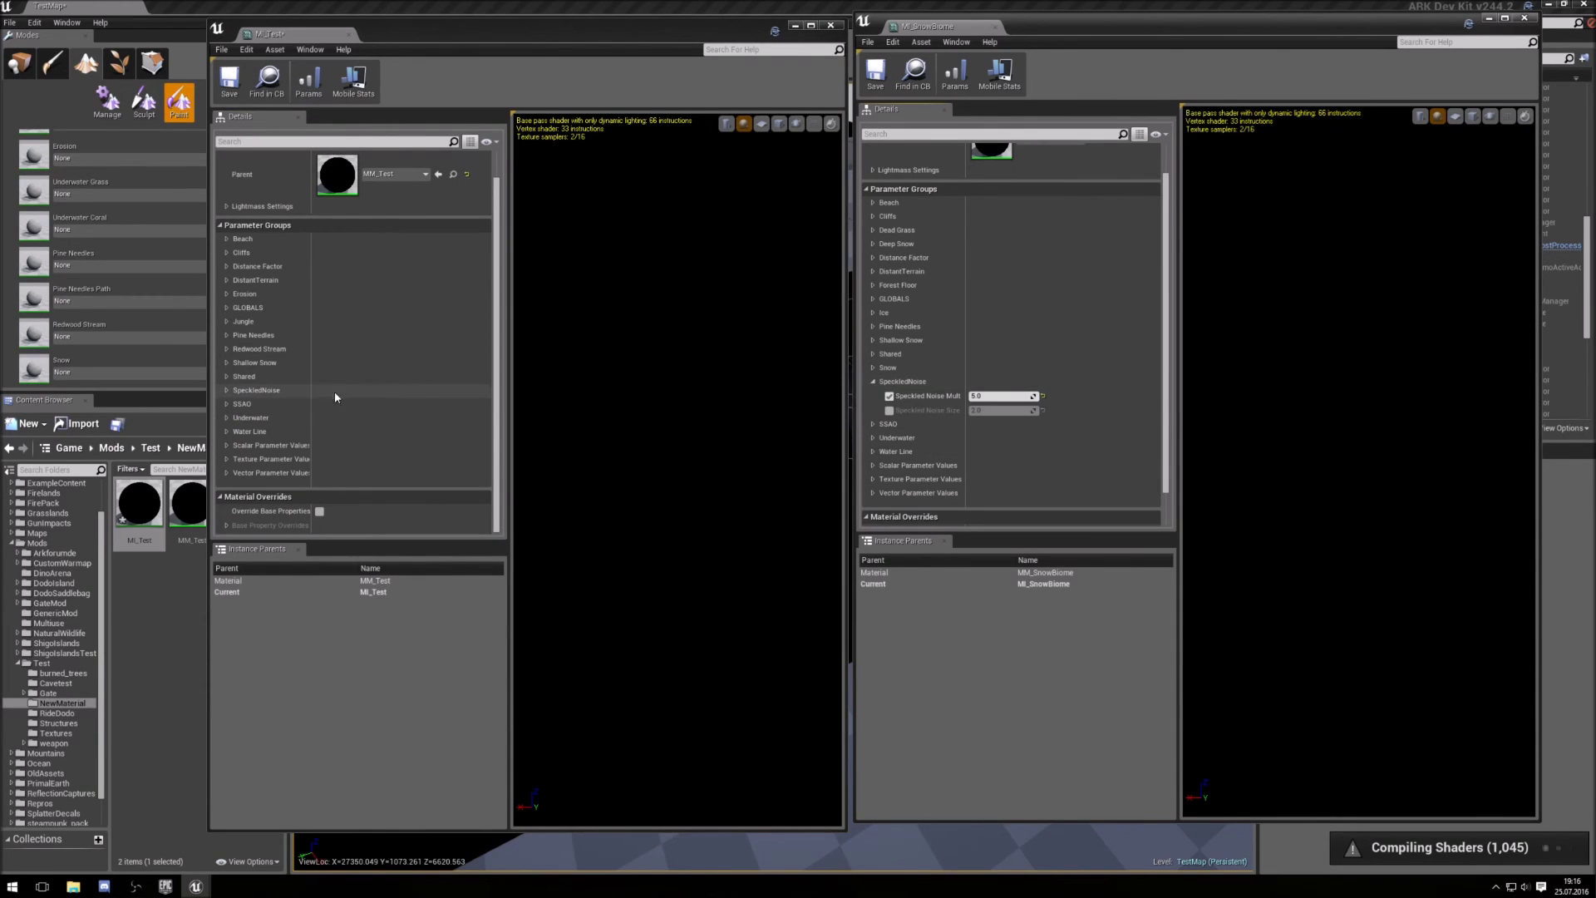
click(227, 391)
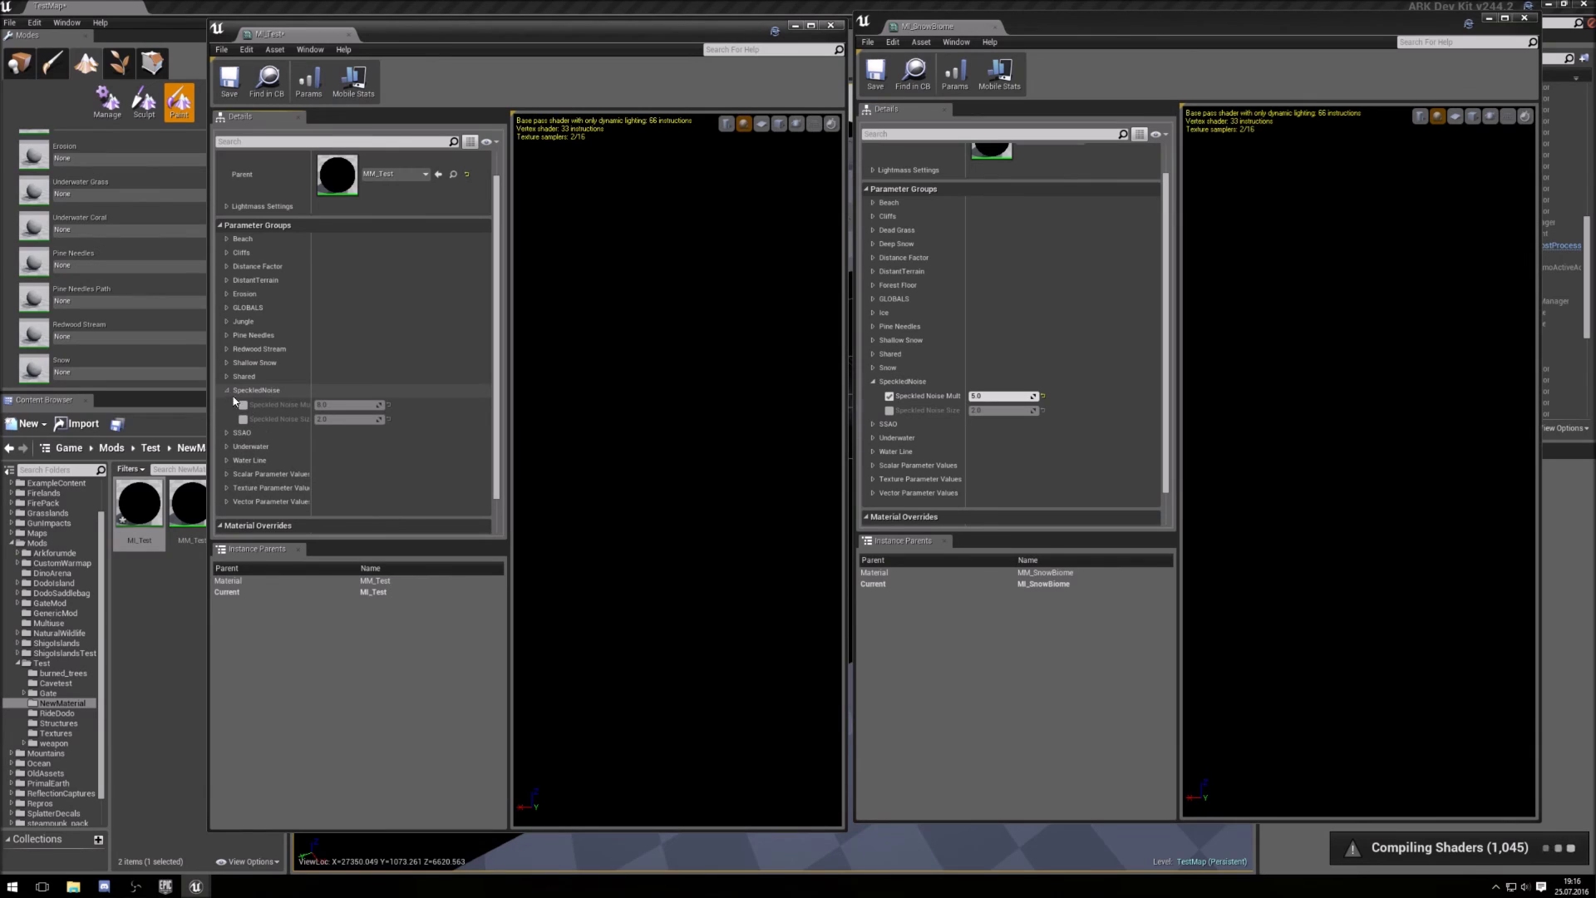
click(244, 404)
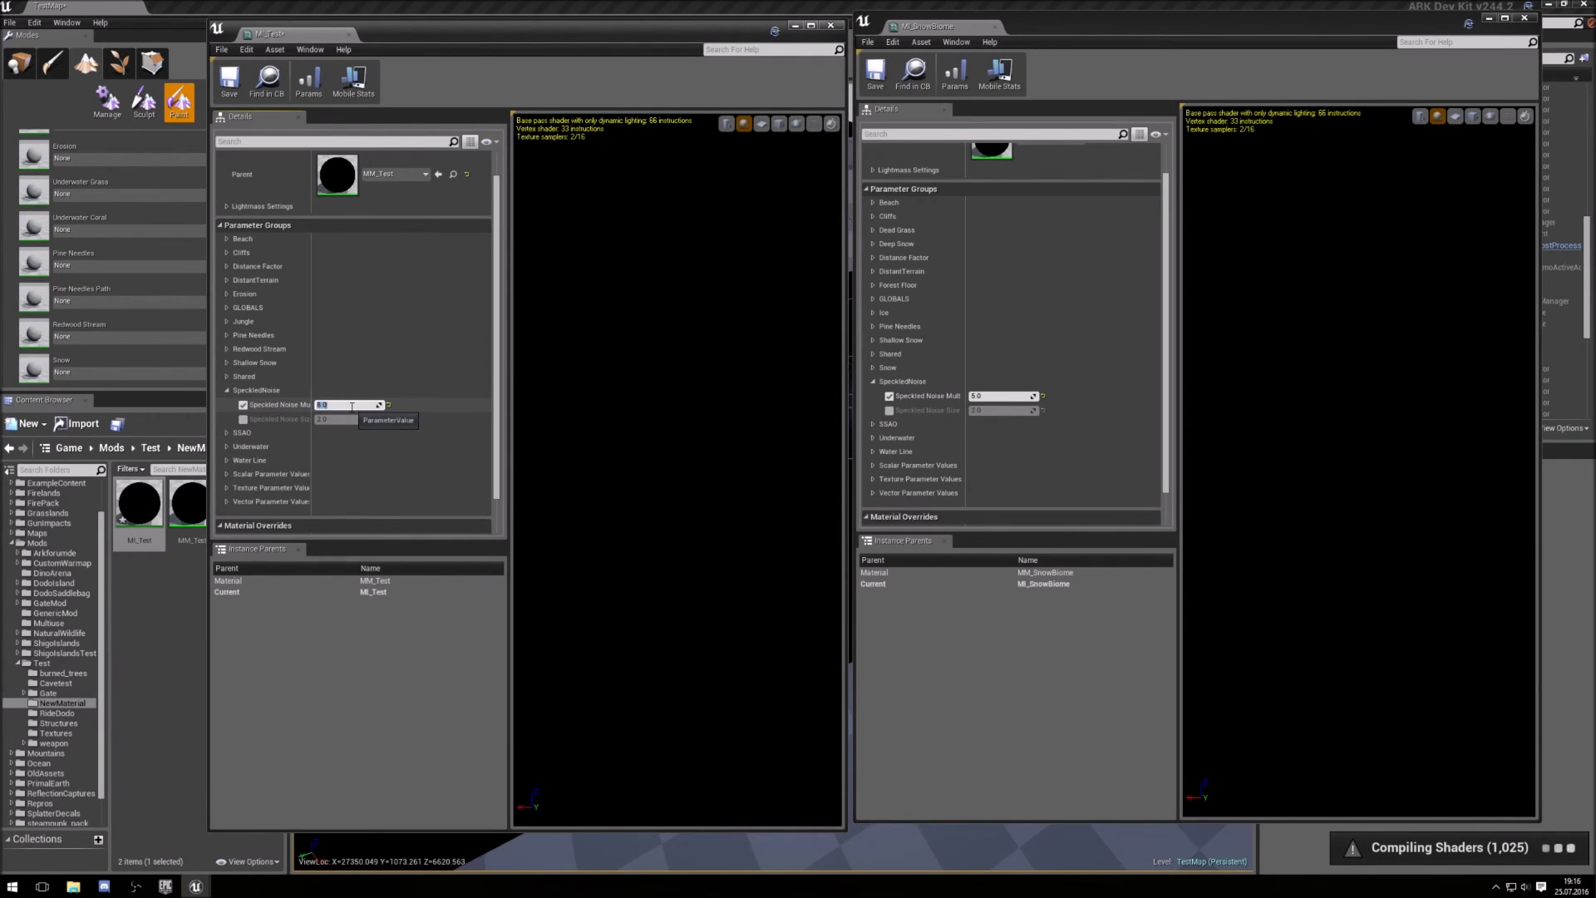
key(Return)
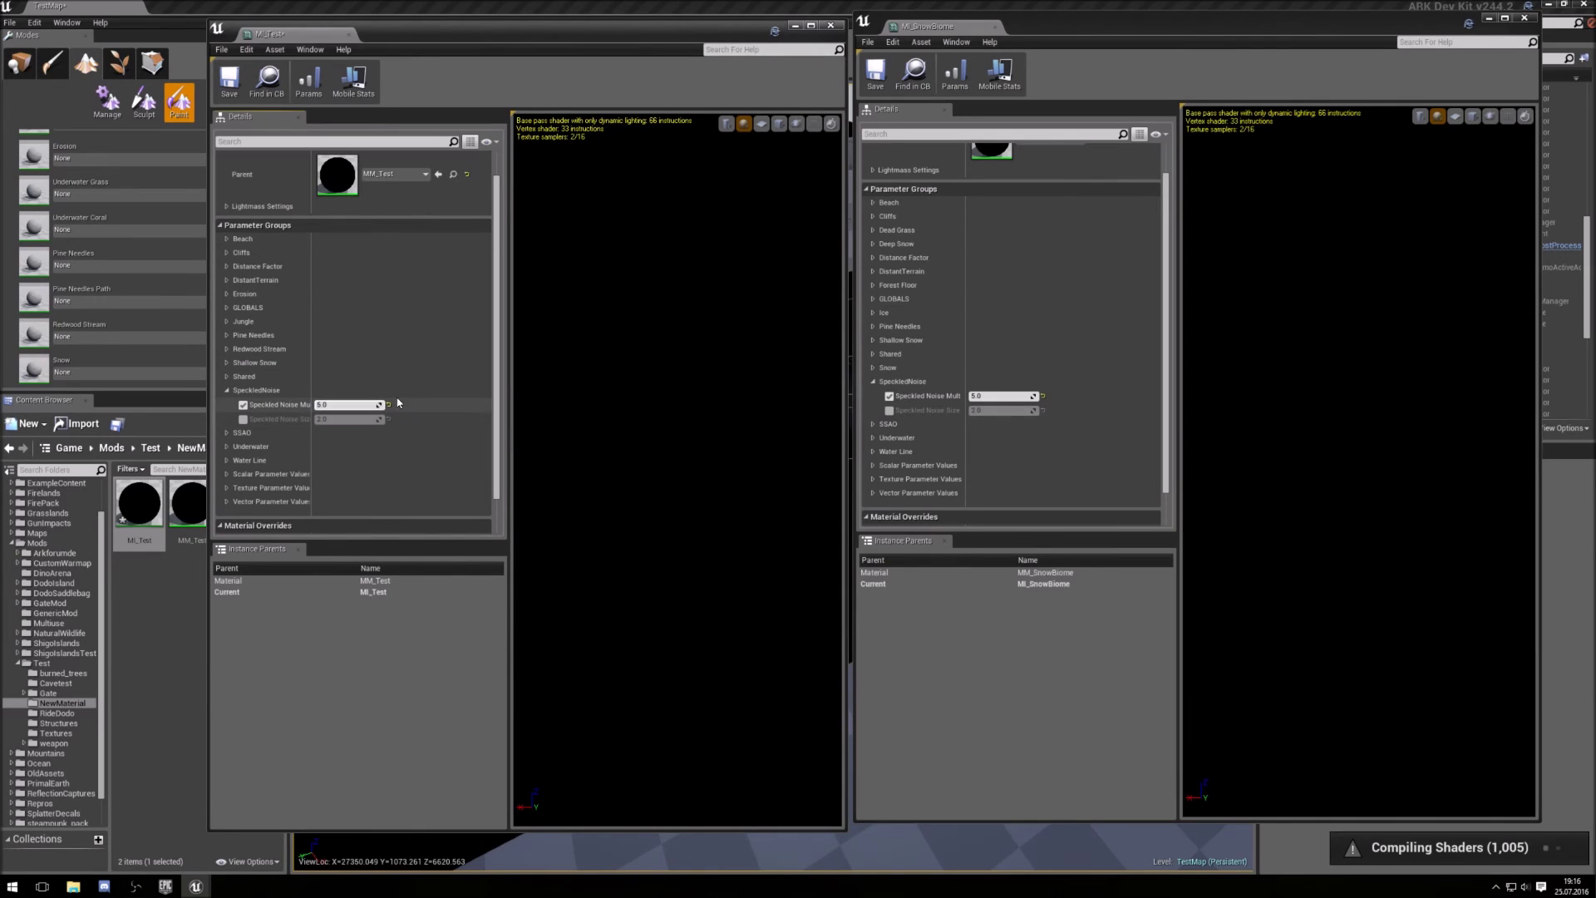
click(226, 392)
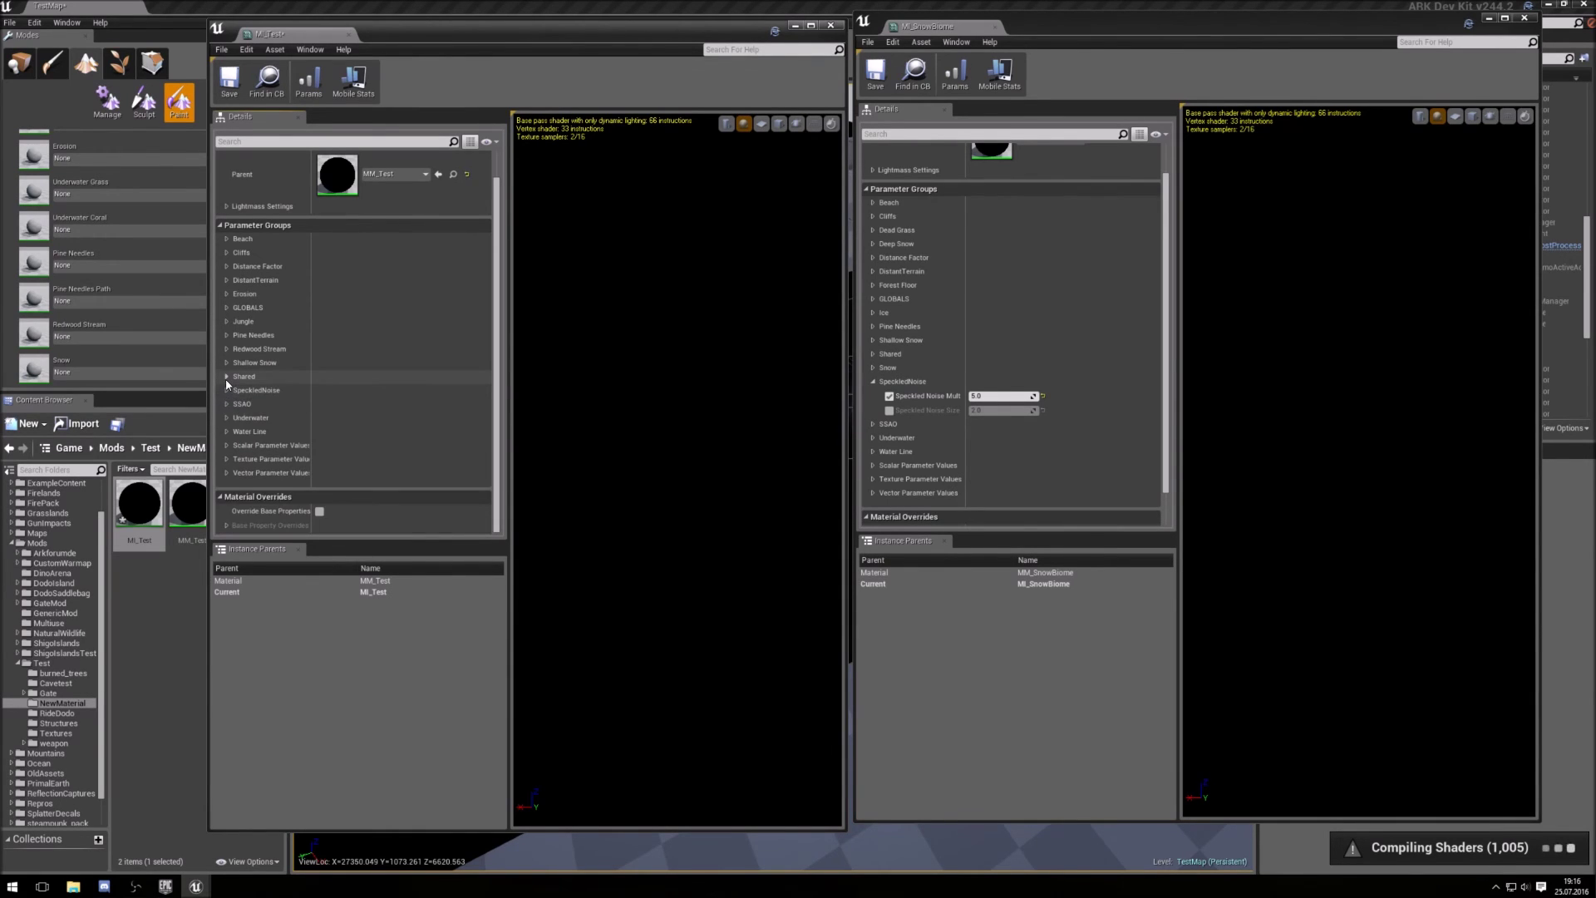
click(226, 377)
click(226, 377)
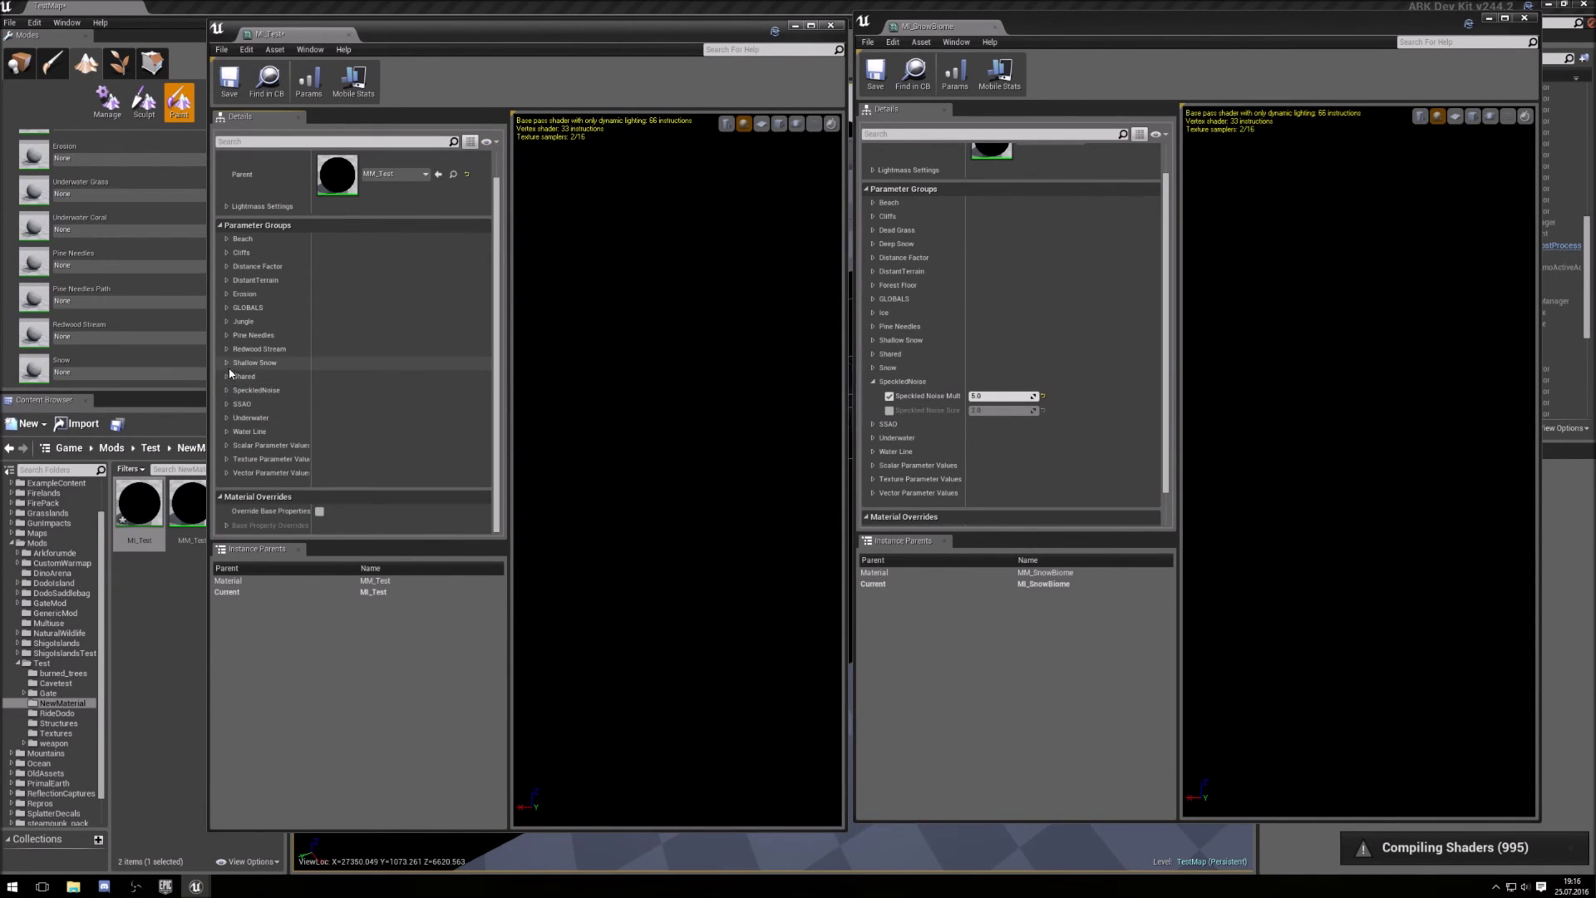
click(227, 364)
click(228, 364)
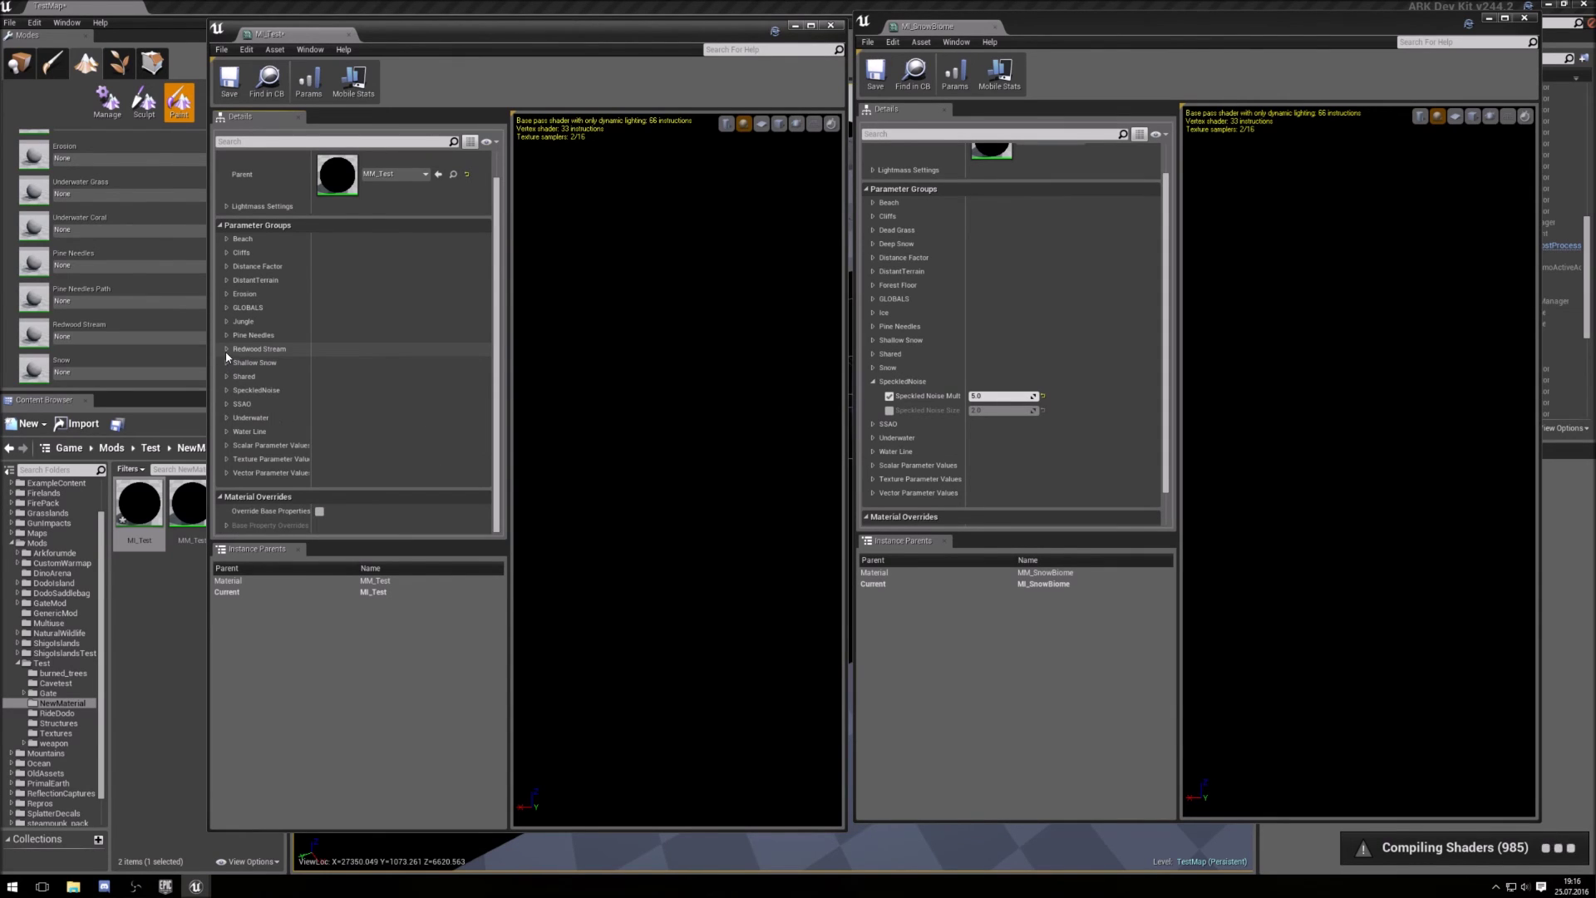
click(226, 308)
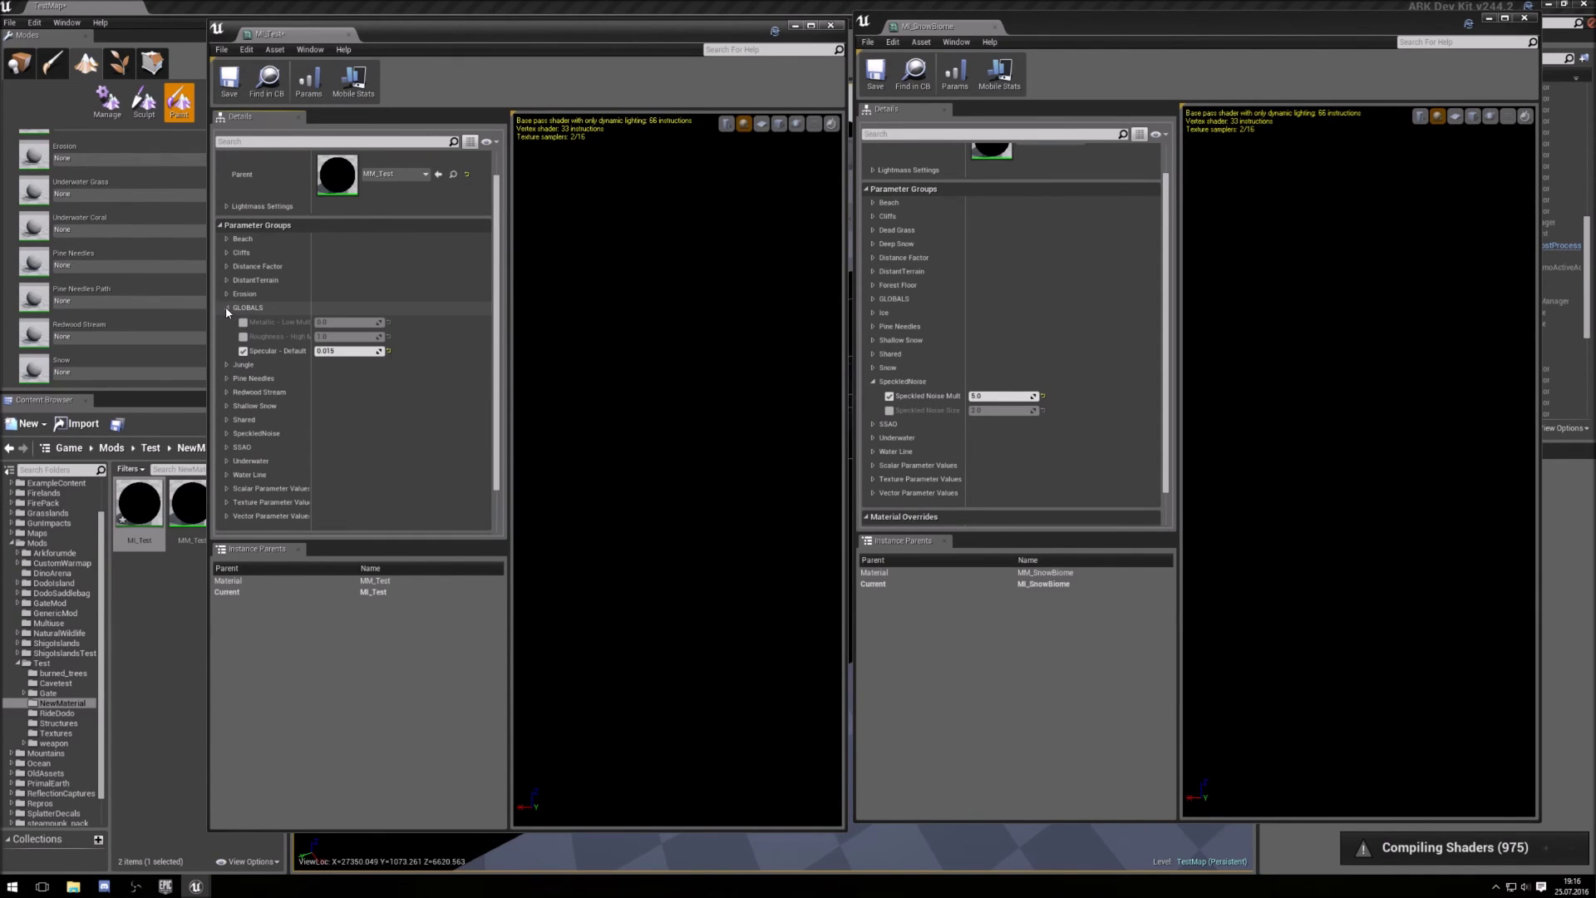
click(873, 382)
click(875, 299)
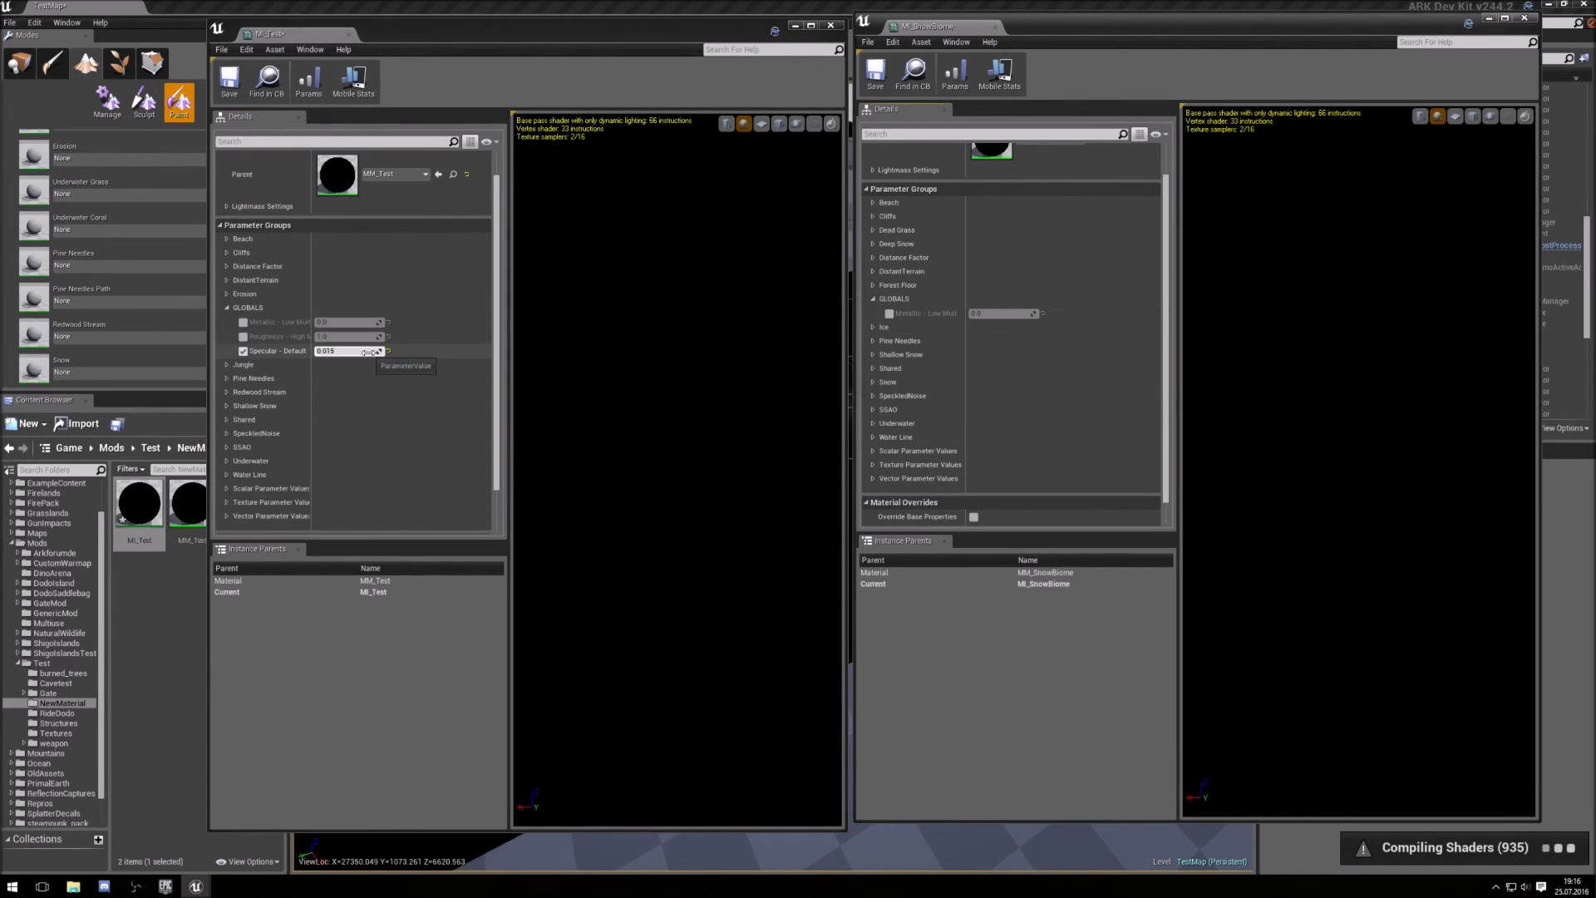
click(226, 308)
click(226, 296)
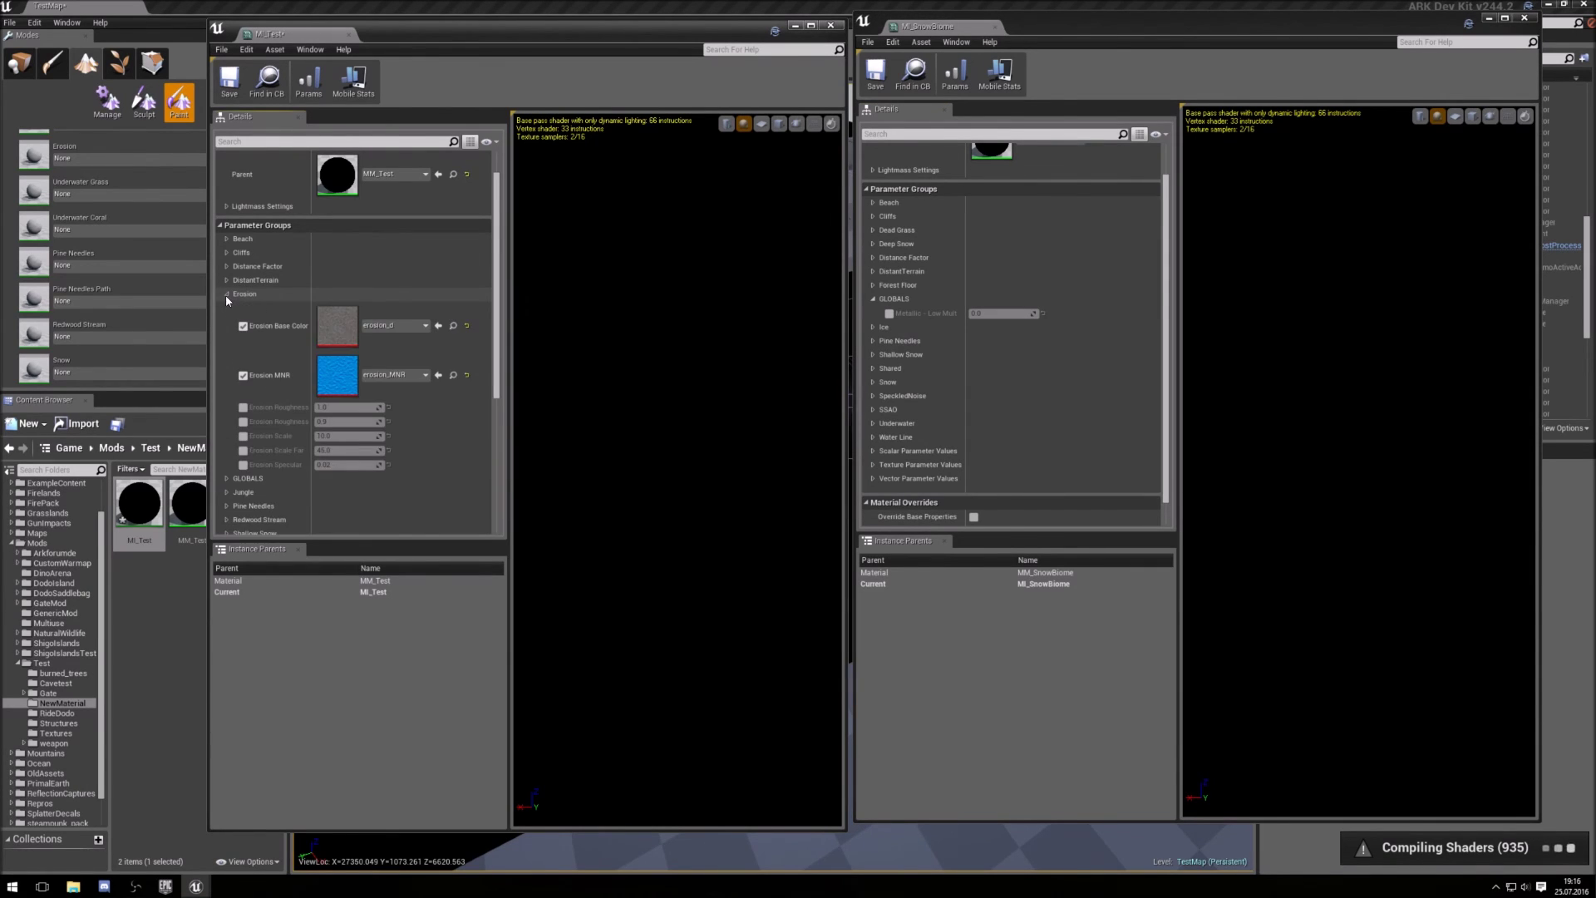
click(226, 296)
click(874, 303)
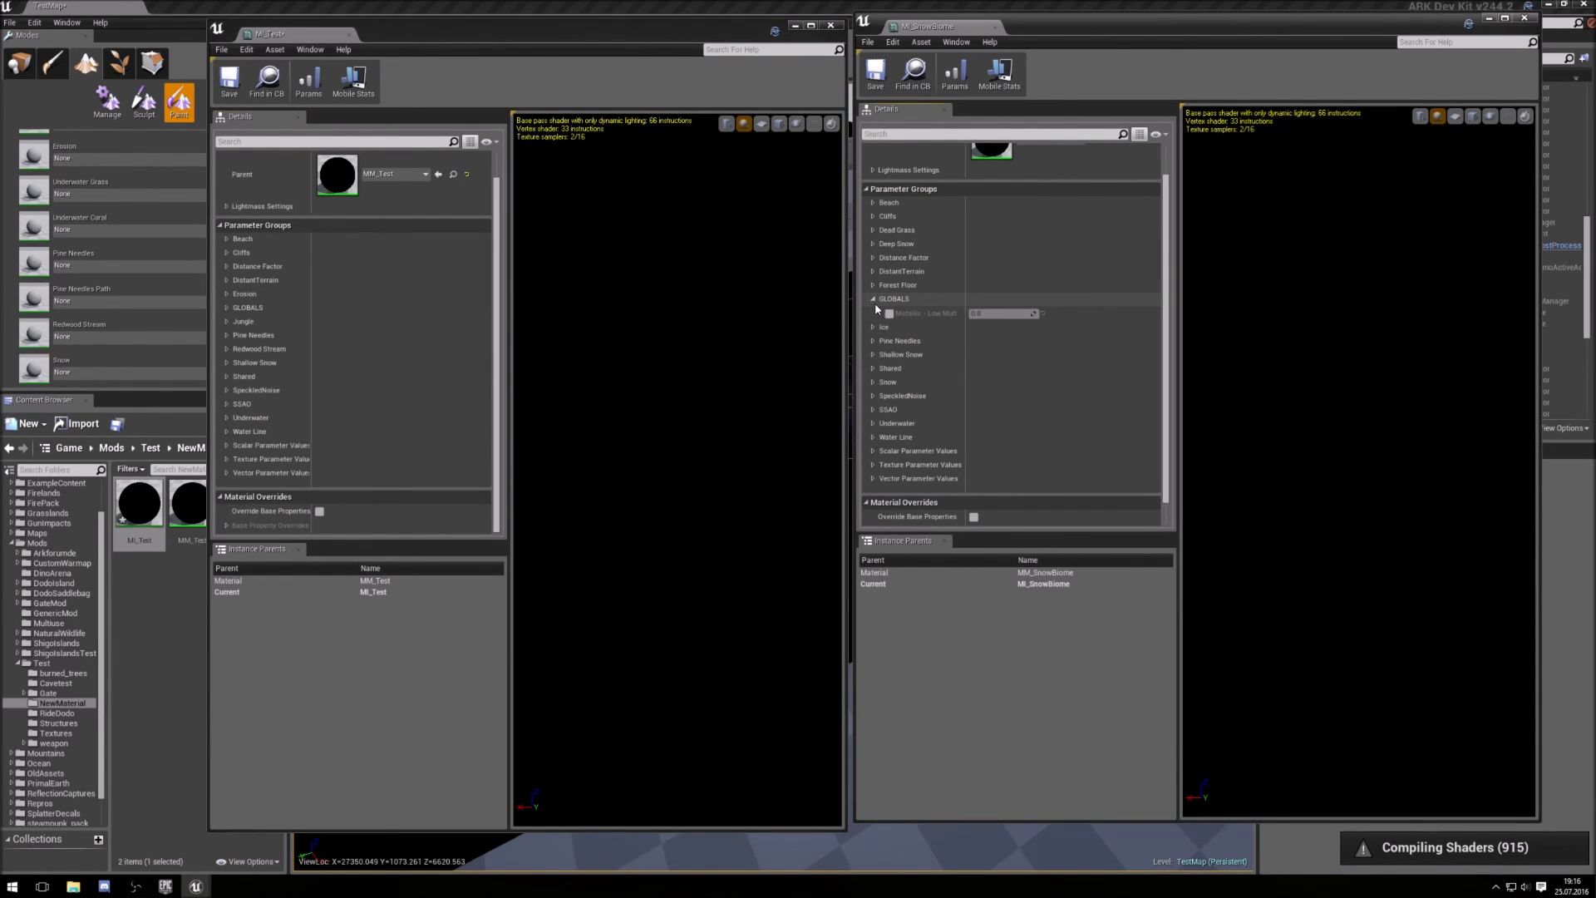
click(874, 300)
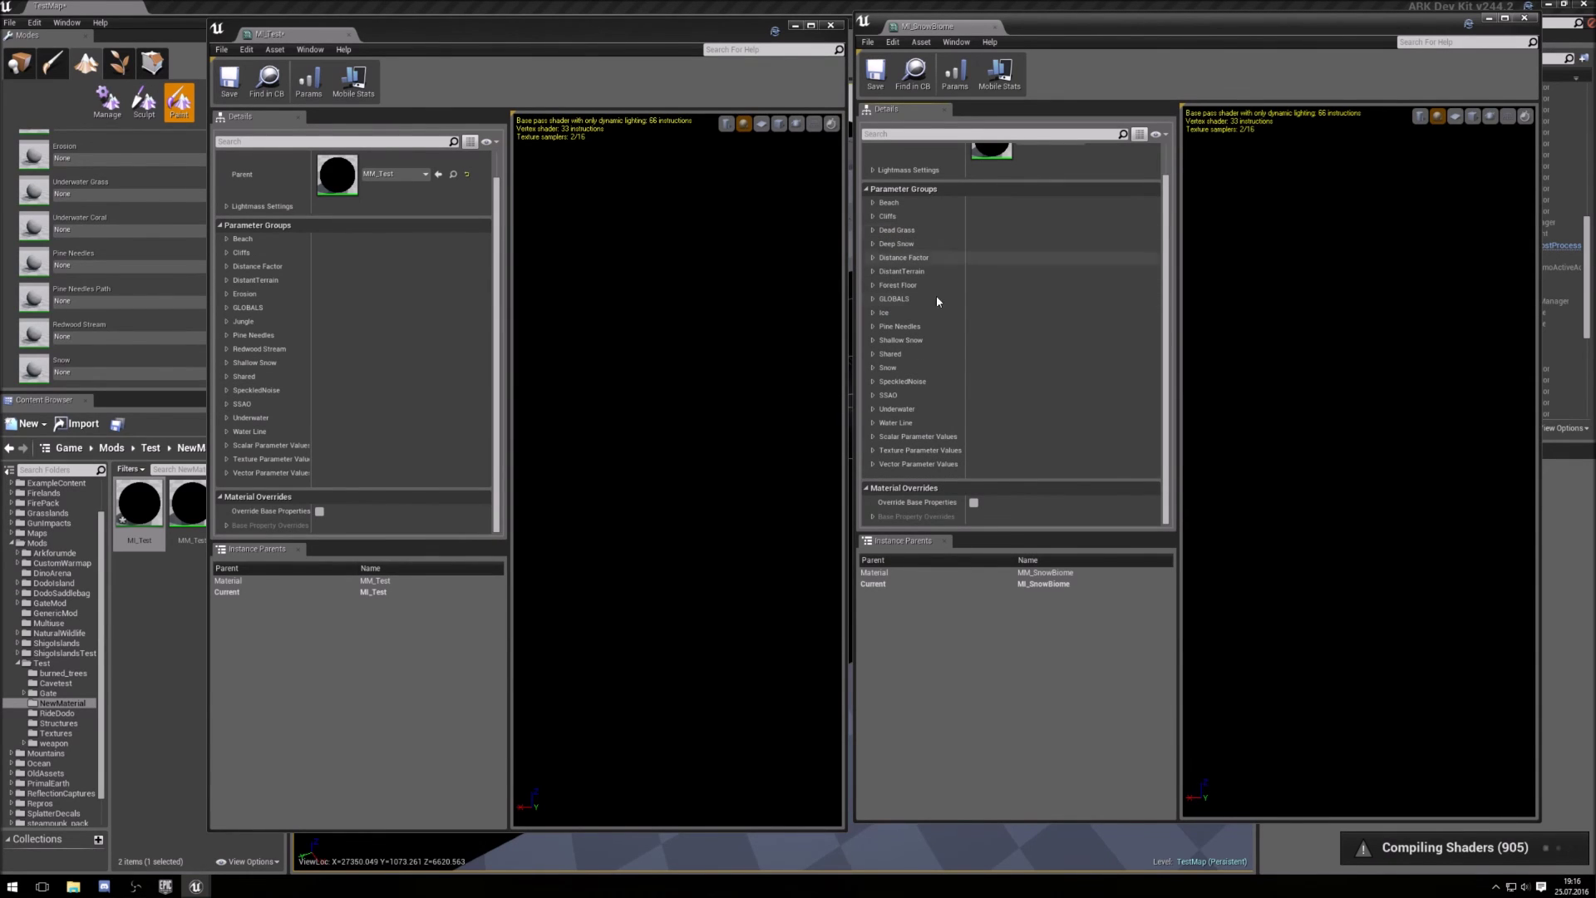
Save MI_Test, close the MI_SnowBiome and MI_Test editors, and return to the Target Layers list
click(225, 87)
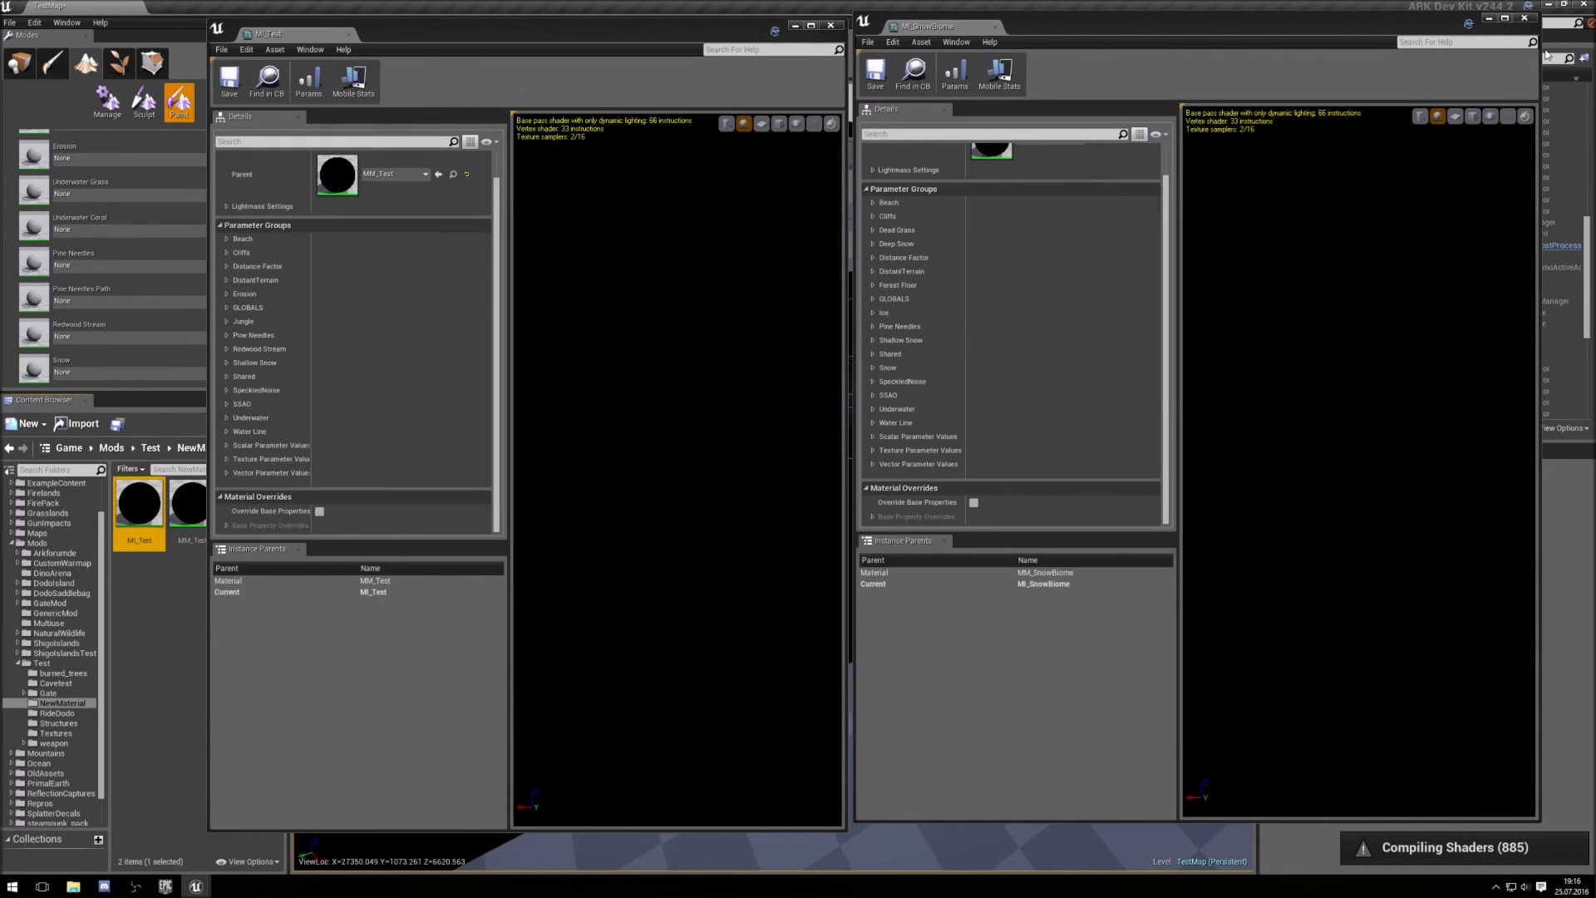
click(1524, 18)
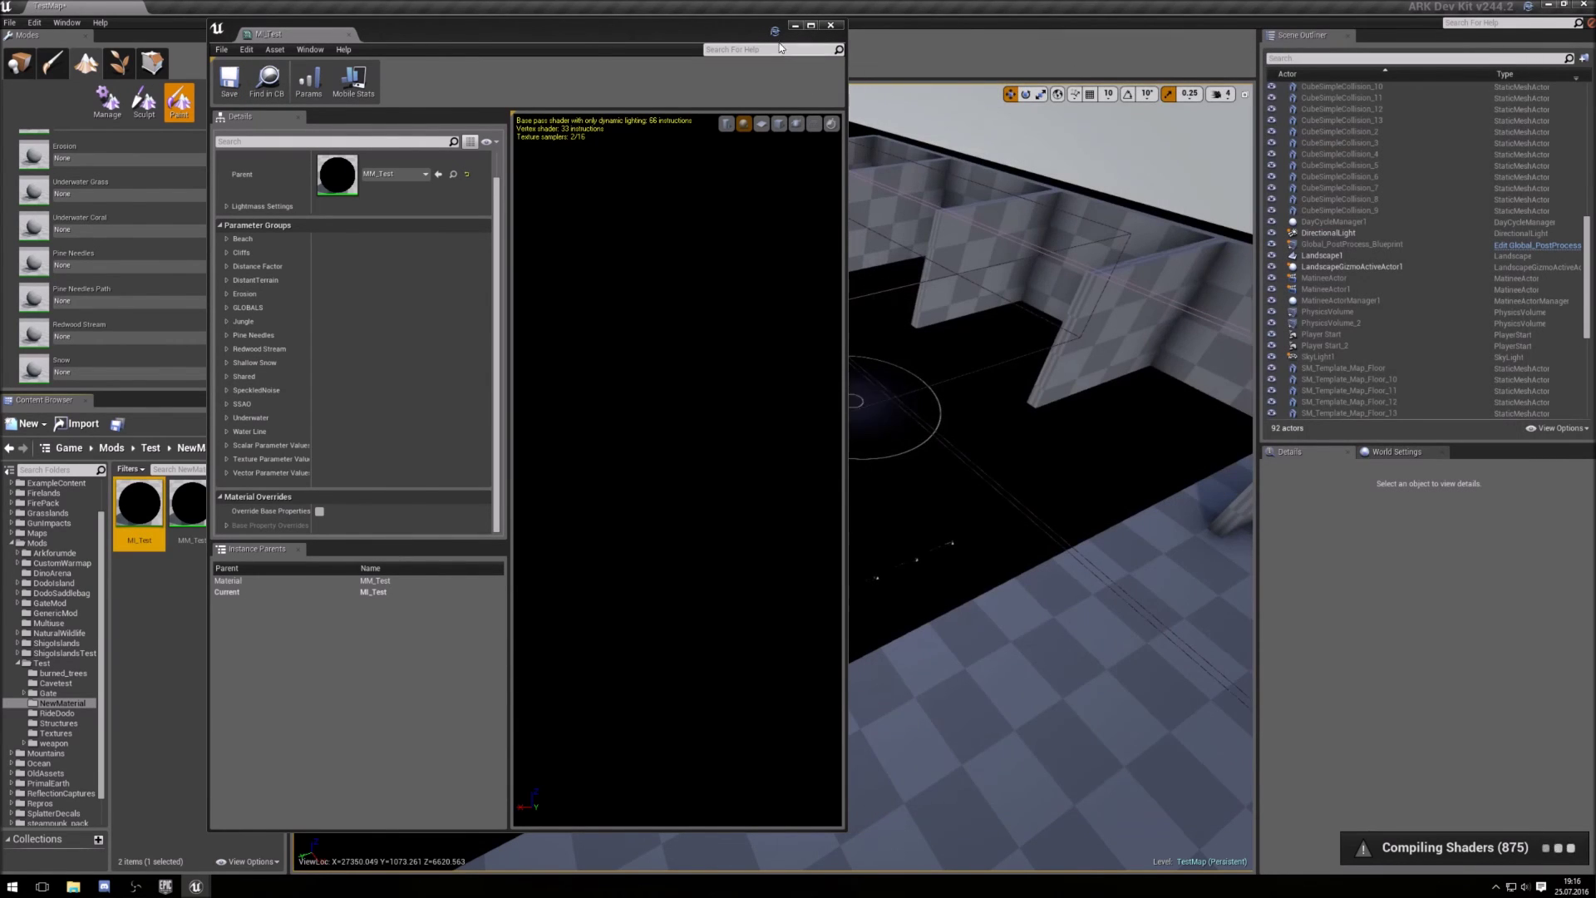
click(836, 28)
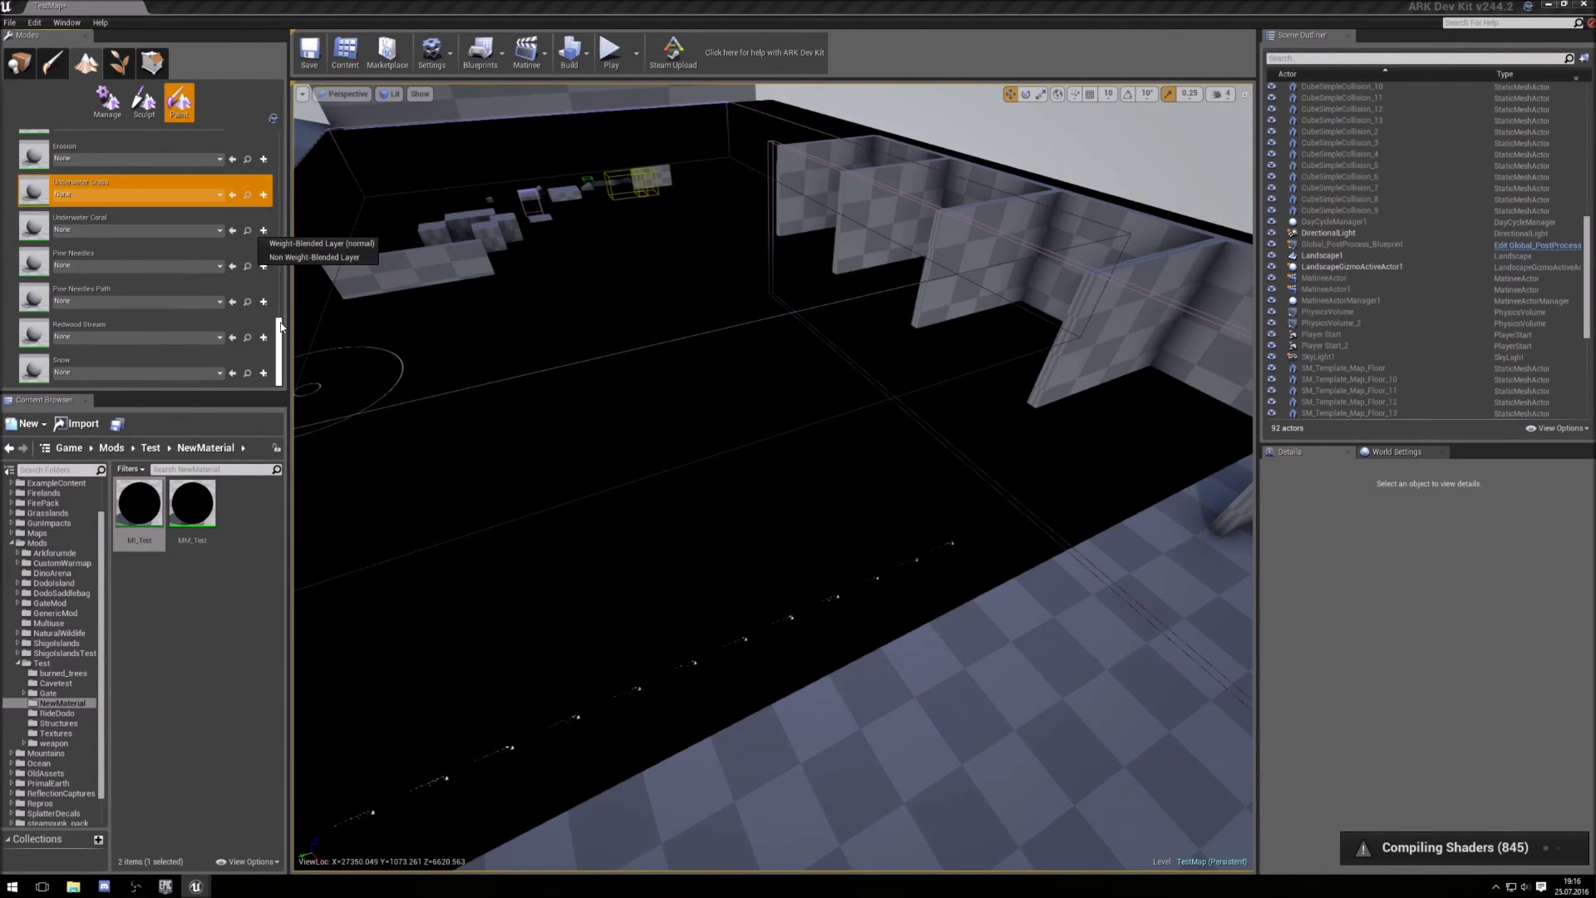
scroll(282, 235, up, 5)
scroll(282, 236, up, 4)
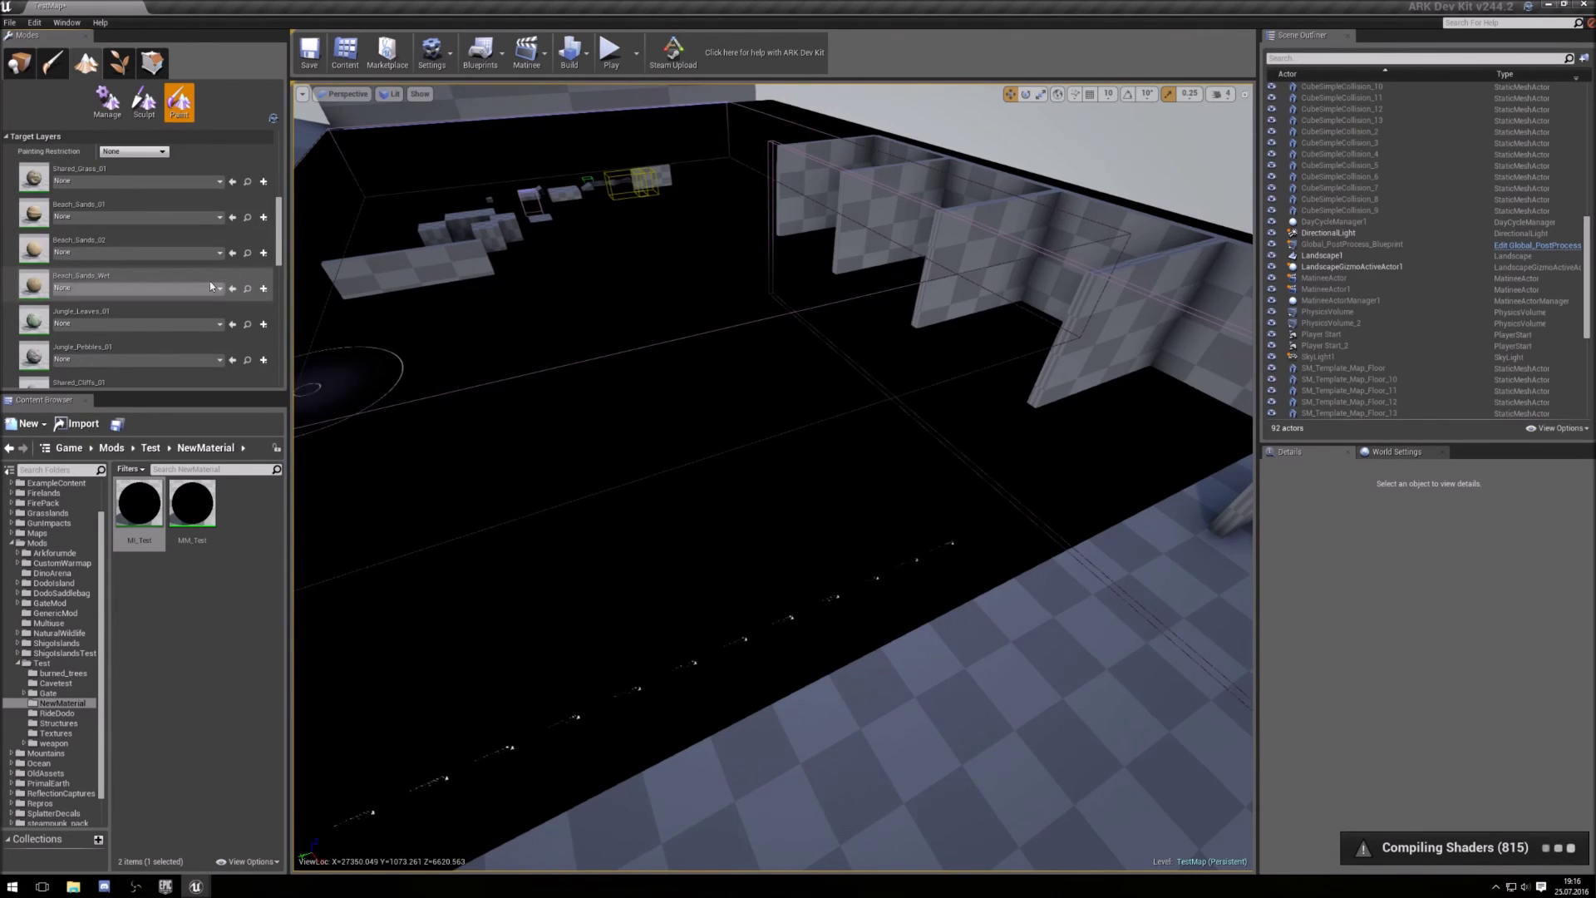
scroll(279, 246, up, 3)
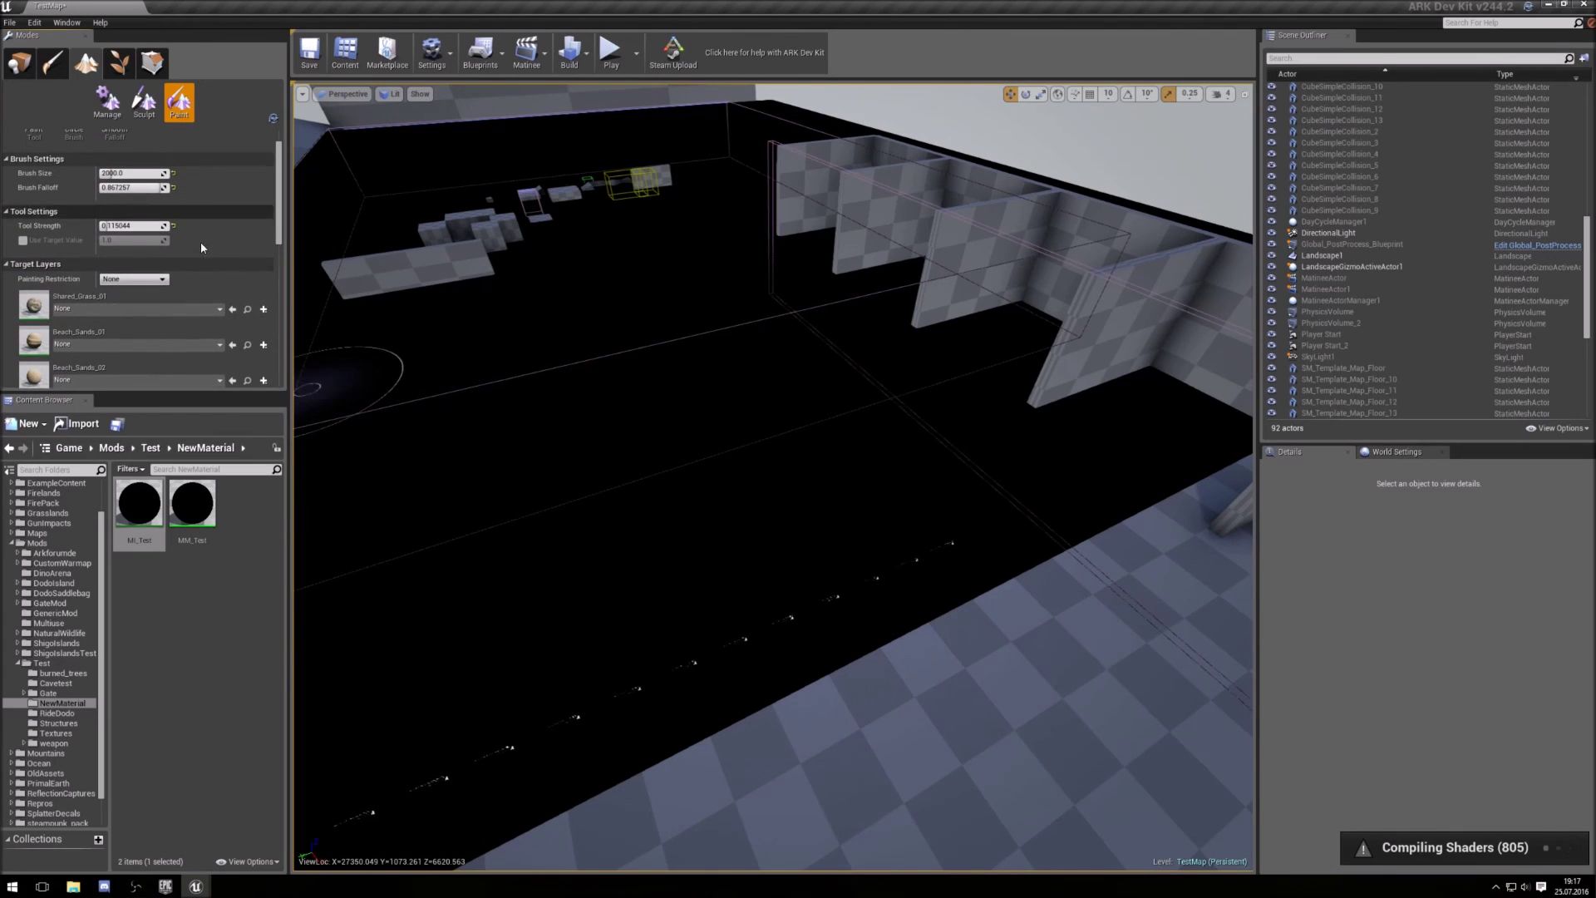
Assign Shared_Grass_01_LayerInfo to the Shared_Grass_01 layer and paint grass across the landscape
click(95, 309)
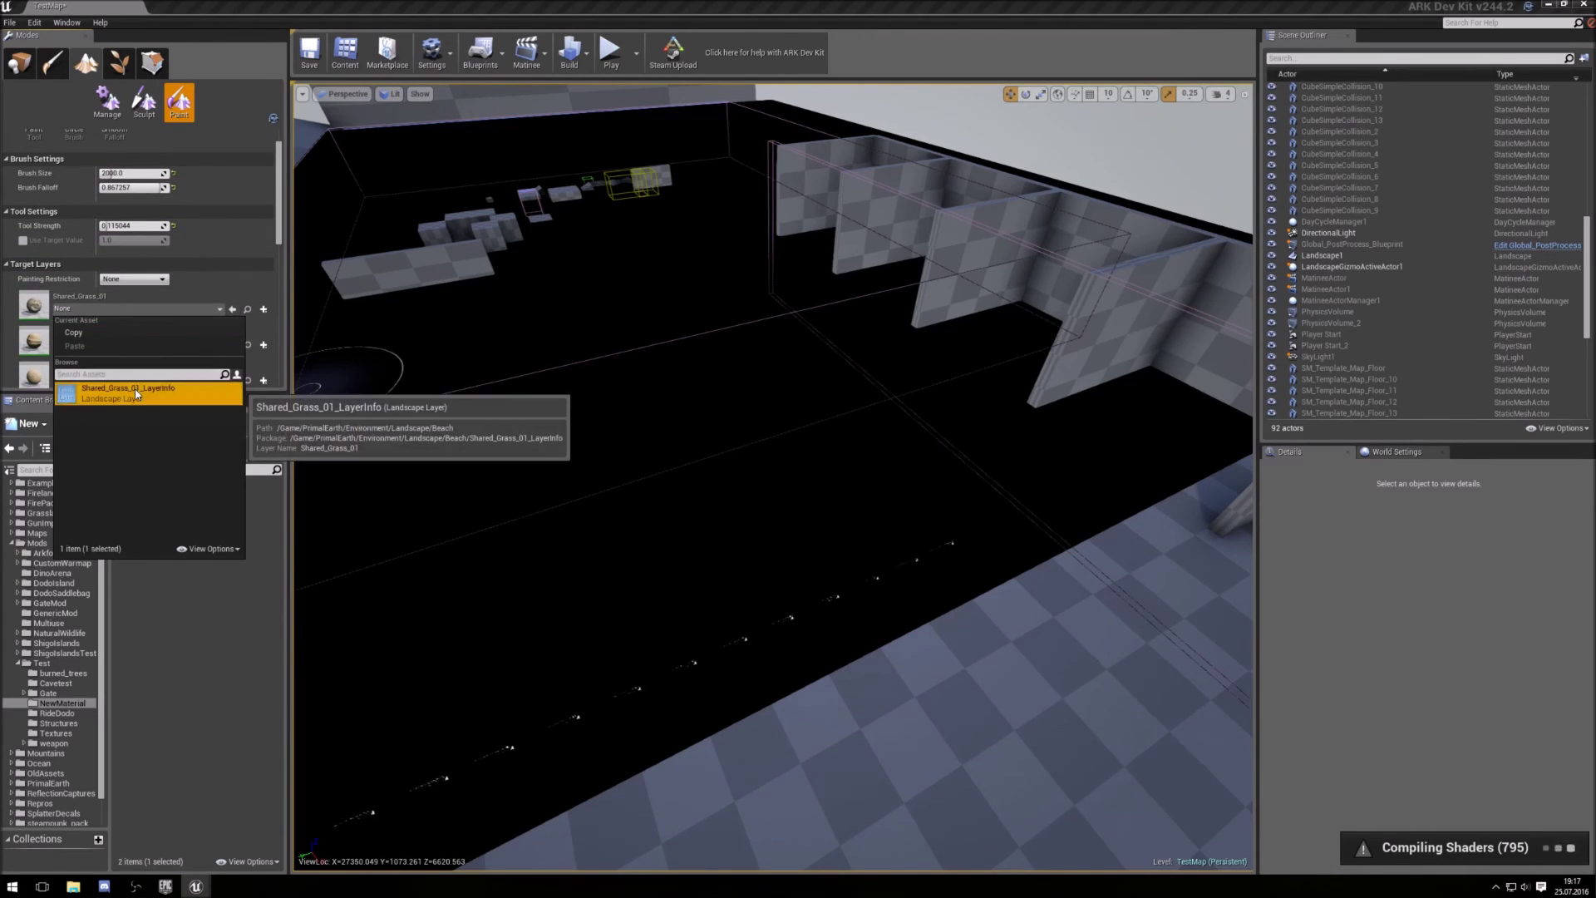
click(108, 387)
click(124, 301)
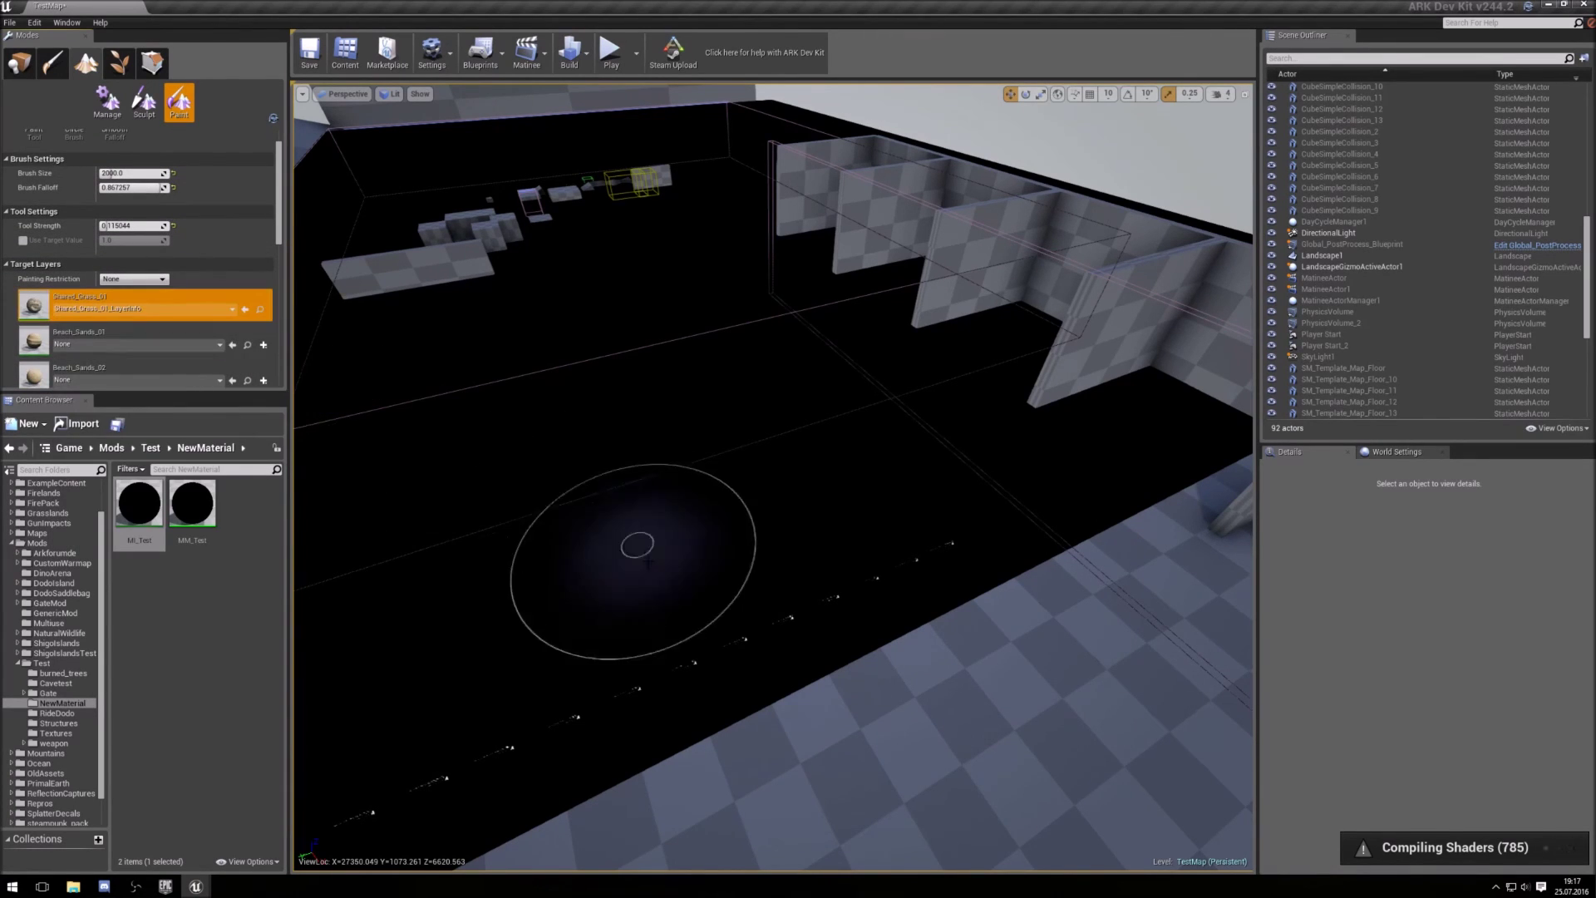
mouse_move(634, 550)
mouse_down()
mouse_move(718, 606)
mouse_move(869, 543)
mouse_move(954, 442)
mouse_move(796, 388)
mouse_move(561, 546)
mouse_move(566, 732)
mouse_move(442, 706)
mouse_move(396, 588)
mouse_move(487, 491)
mouse_move(663, 413)
mouse_move(890, 375)
mouse_move(1020, 384)
mouse_move(1085, 453)
mouse_move(1206, 408)
mouse_move(1026, 316)
mouse_move(854, 333)
mouse_move(702, 408)
mouse_move(521, 410)
mouse_move(797, 321)
mouse_move(476, 379)
mouse_move(460, 289)
mouse_up()
right_drag(624, 534, 630, 632)
Set the paint brush size to 500 and brush falloff to 0
scroll(630, 632, up, 10)
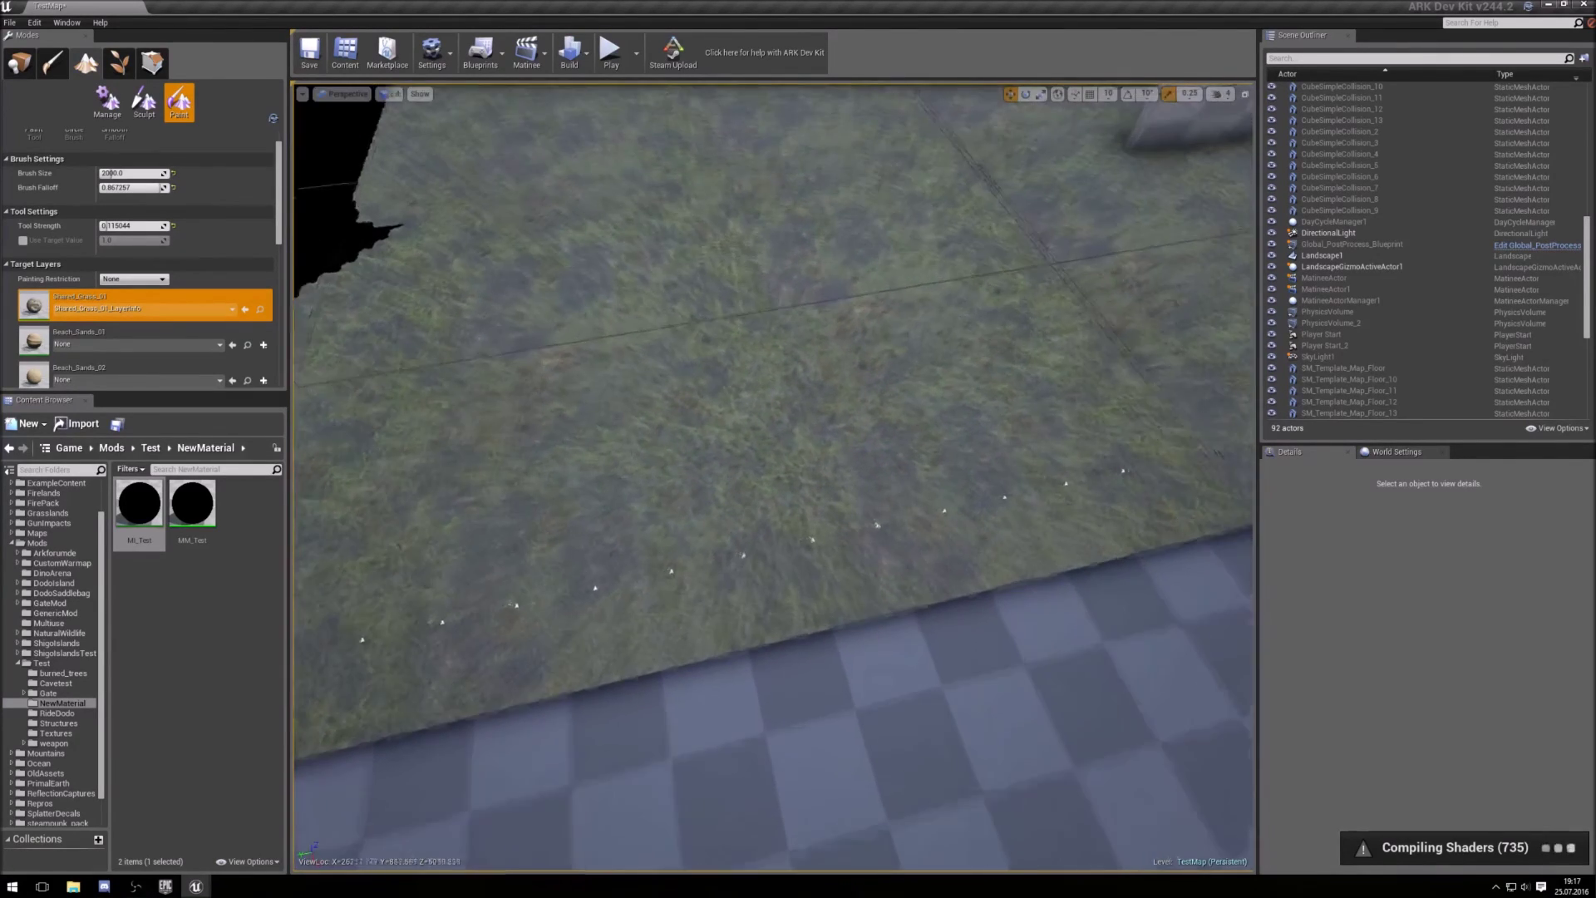
scroll(630, 632, up, 10)
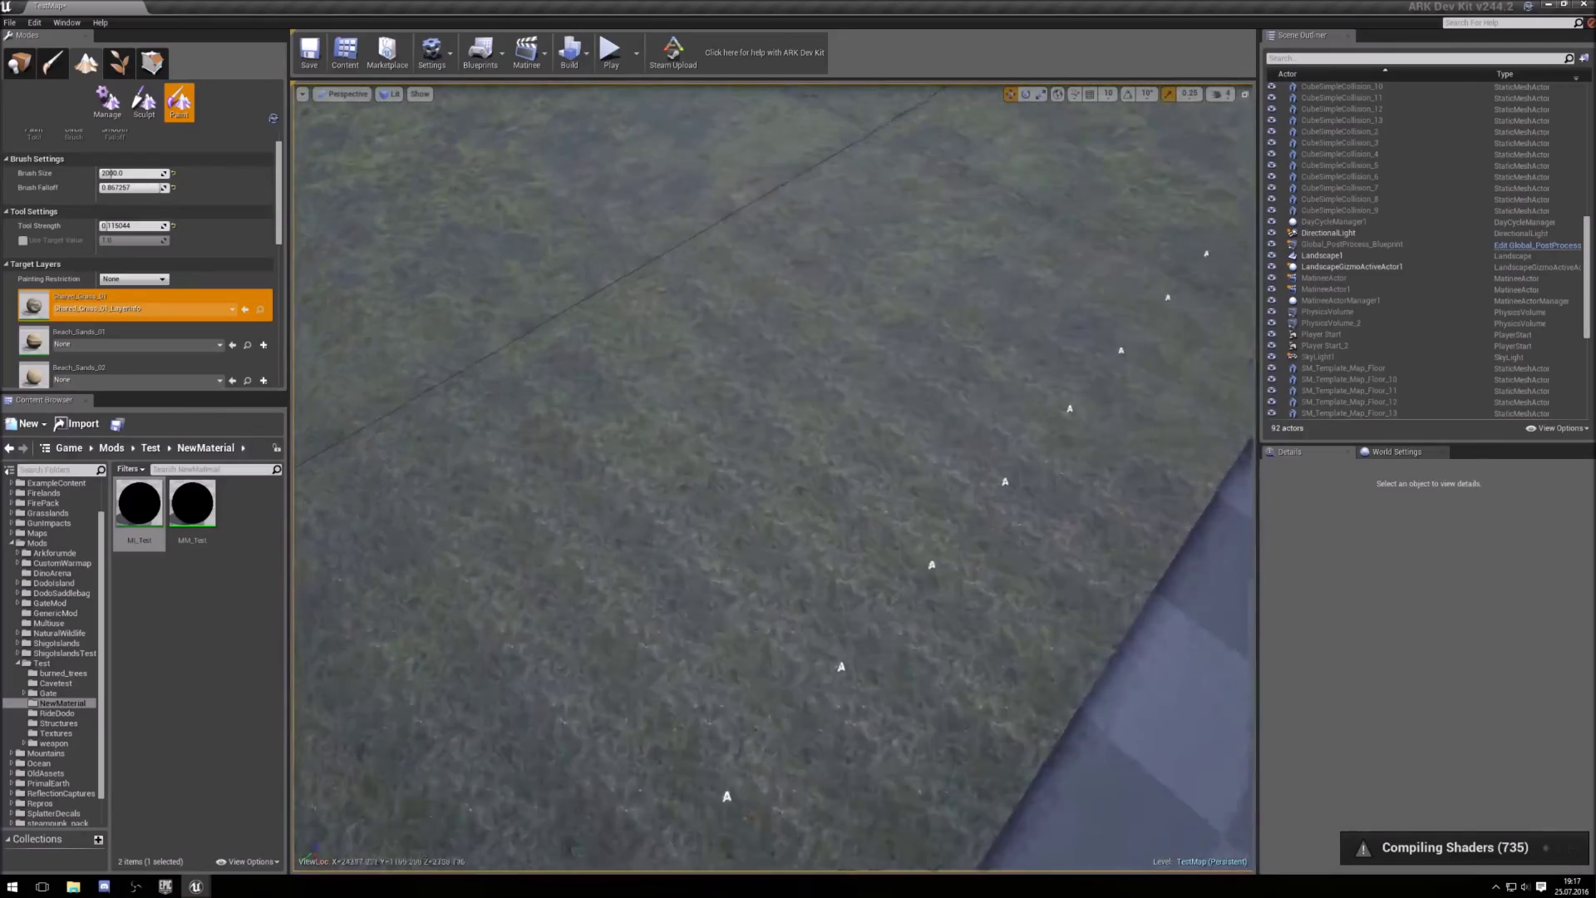
scroll(630, 631, up, 10)
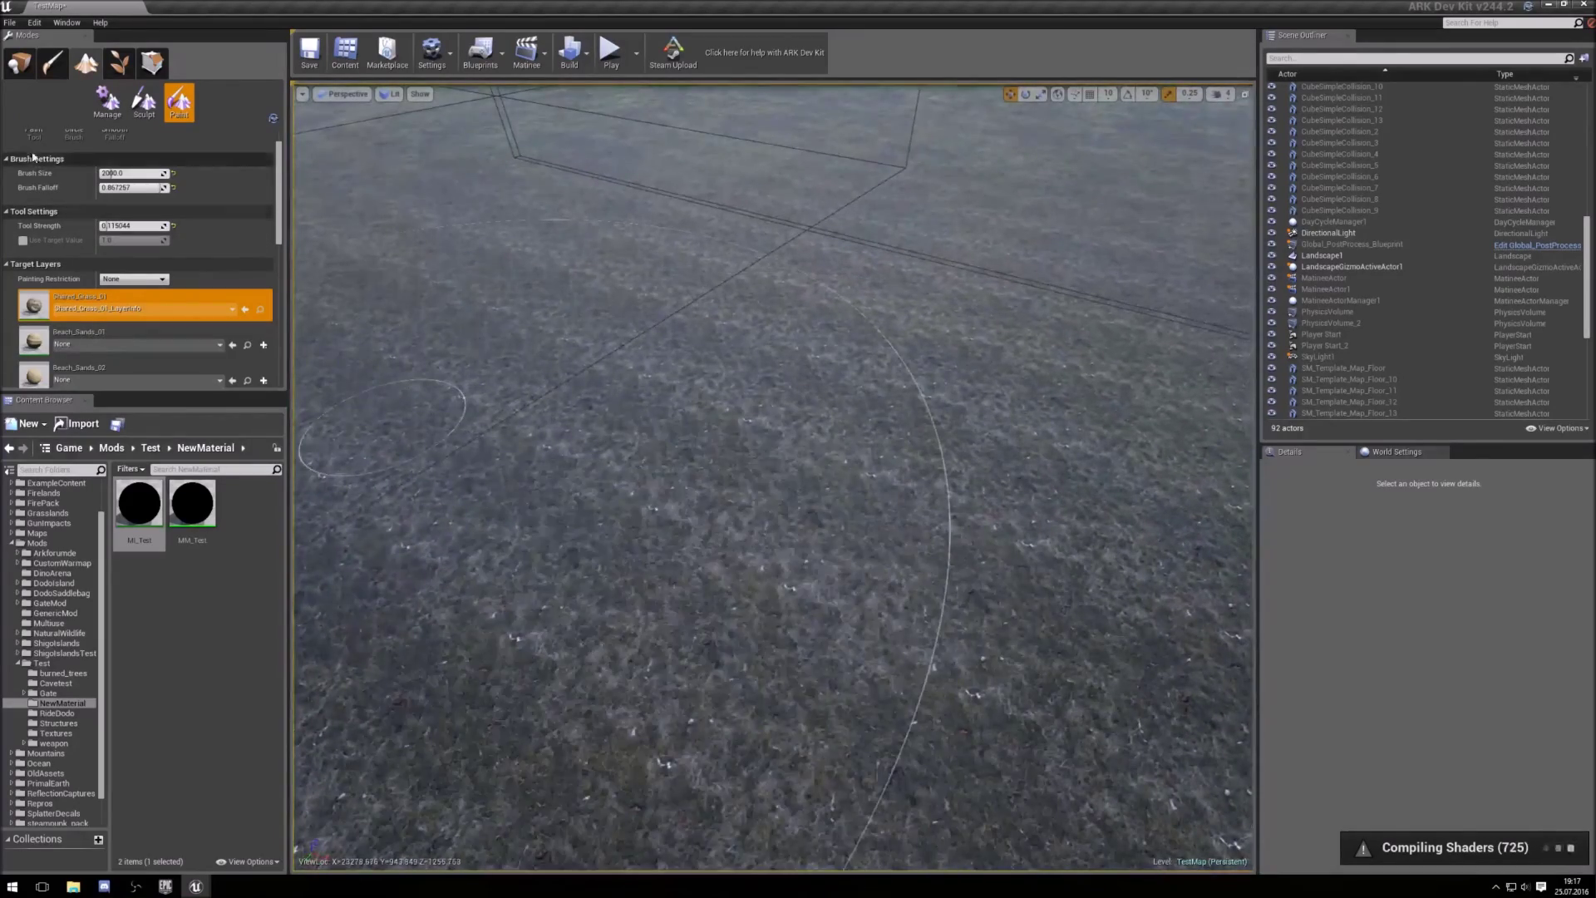
double_click(119, 172)
text(150)
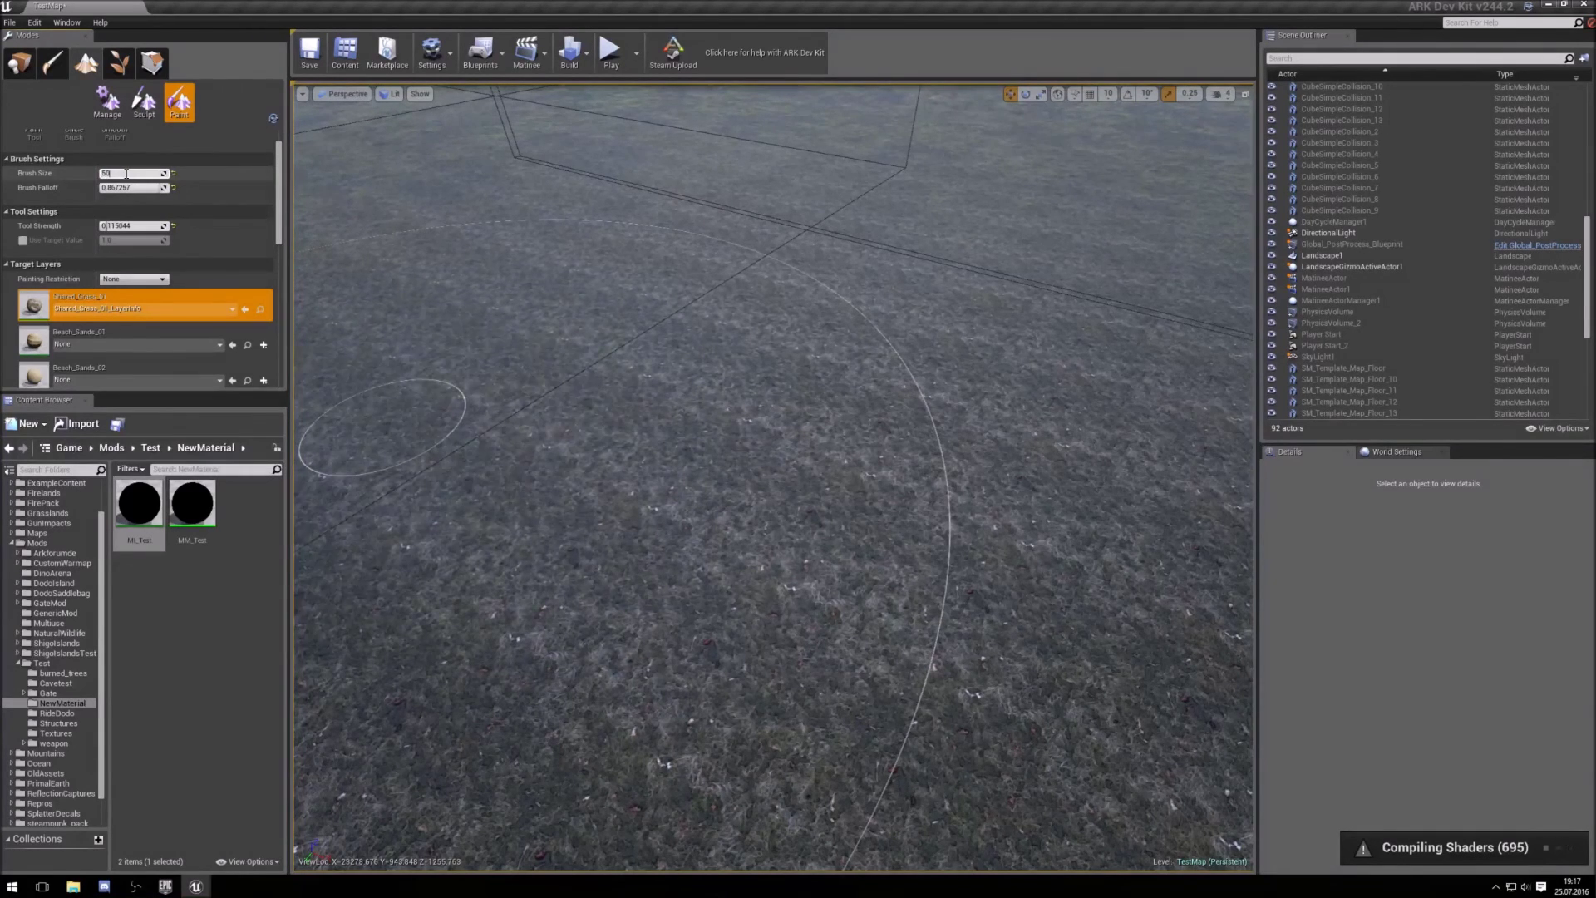
key(BackSpace)
text(500)
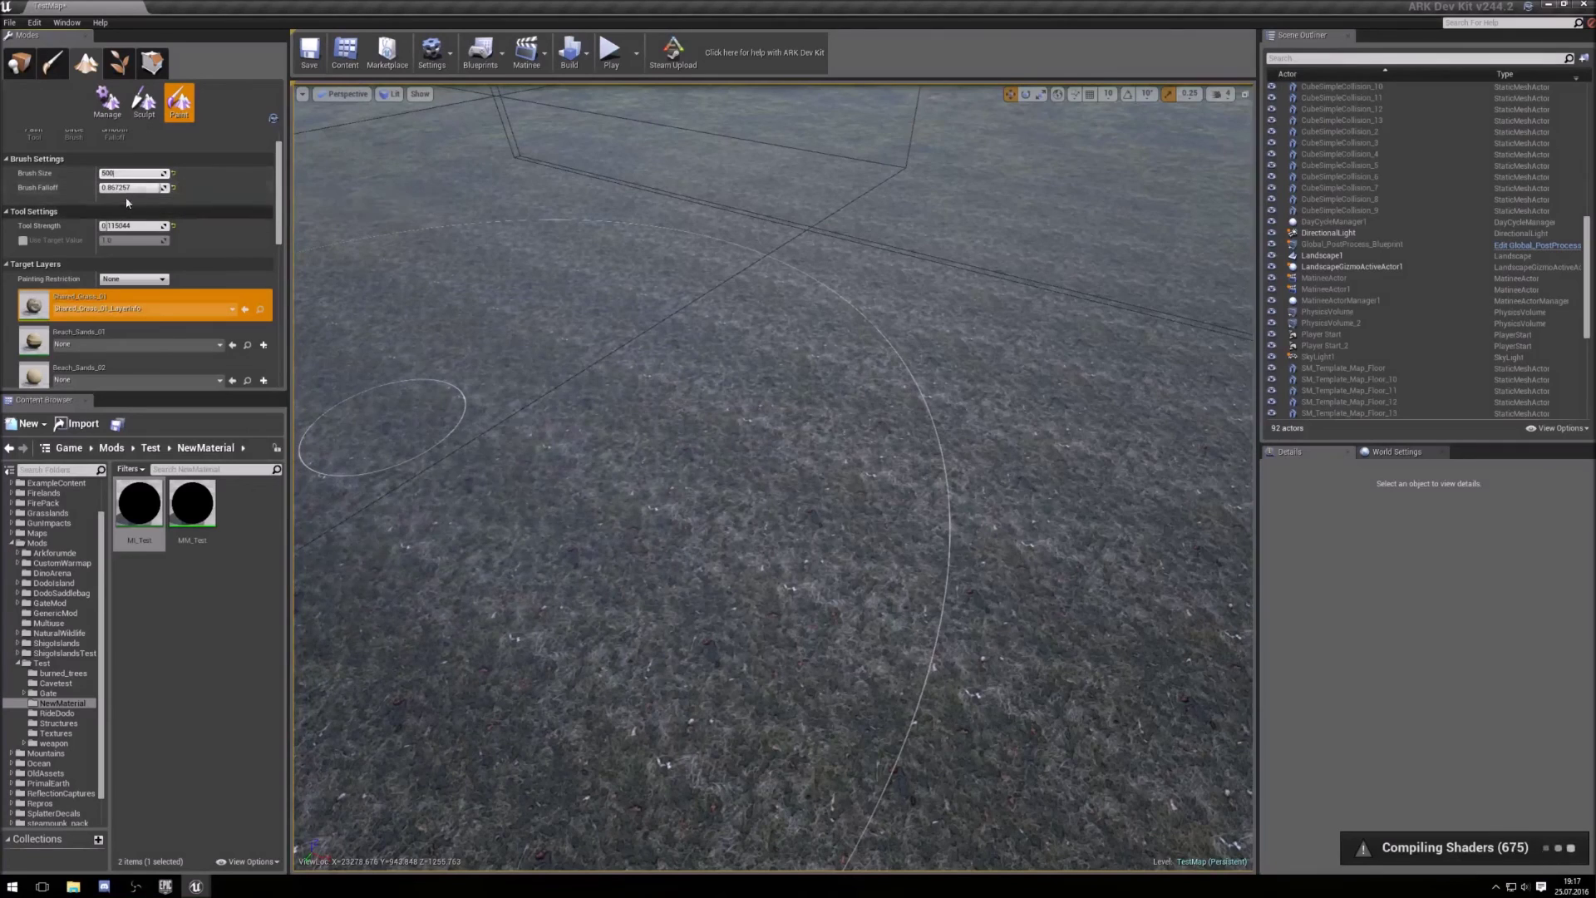
mouse_move(162, 187)
mouse_down()
mouse_move(125, 187)
mouse_move(141, 226)
mouse_move(210, 232)
mouse_up()
scroll(211, 250, down, 10)
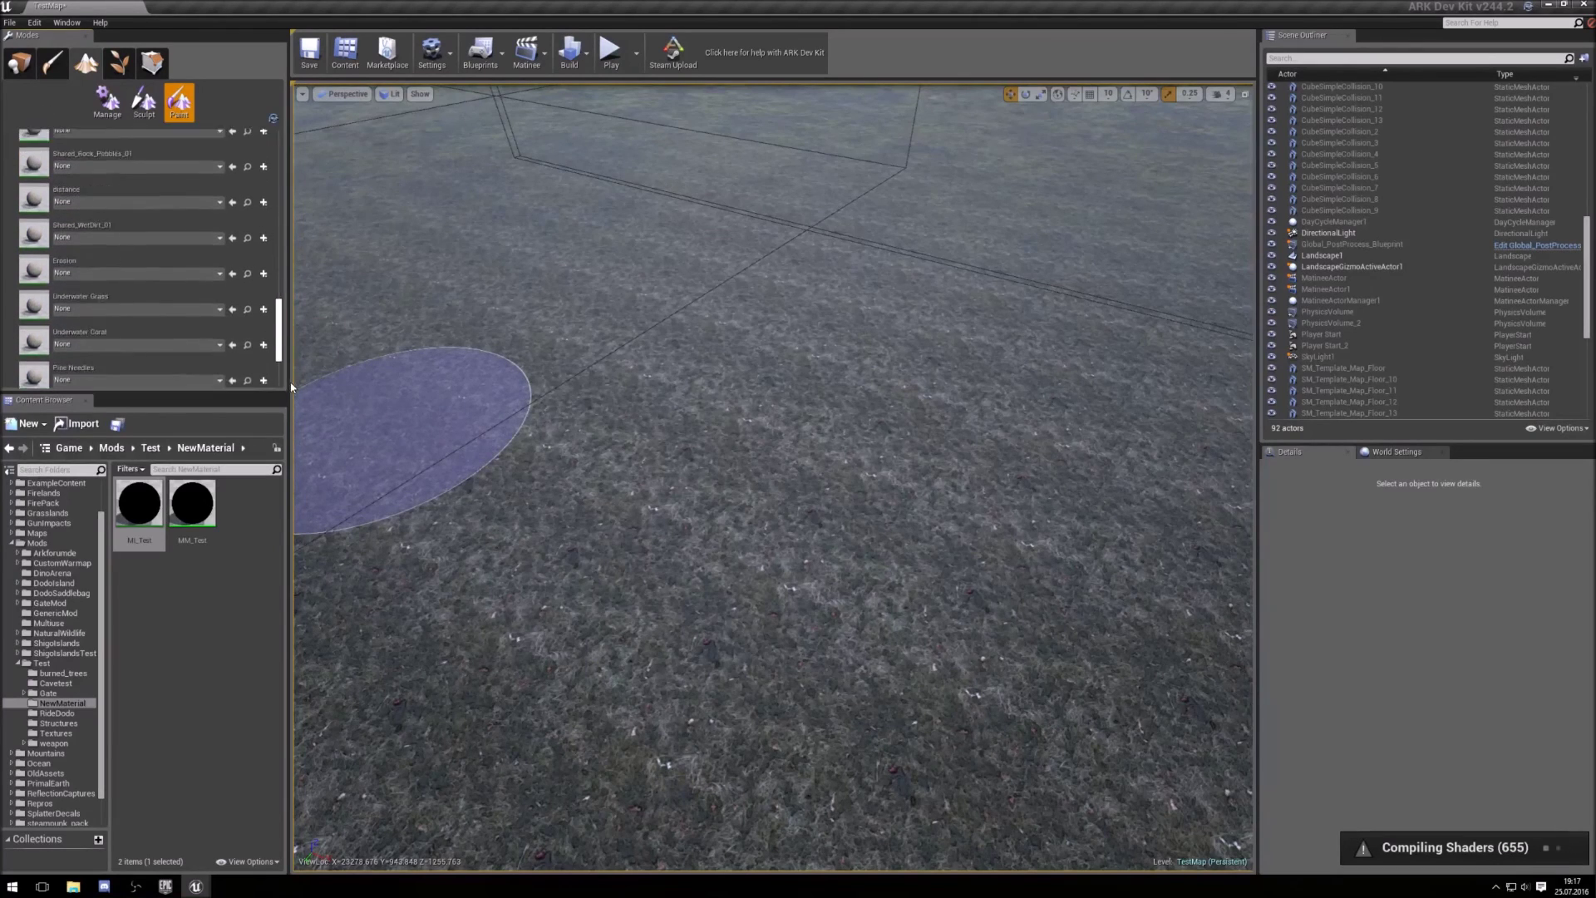
Select the Snow layer and dismiss the missing layer info warnings after trying to paint
click(87, 360)
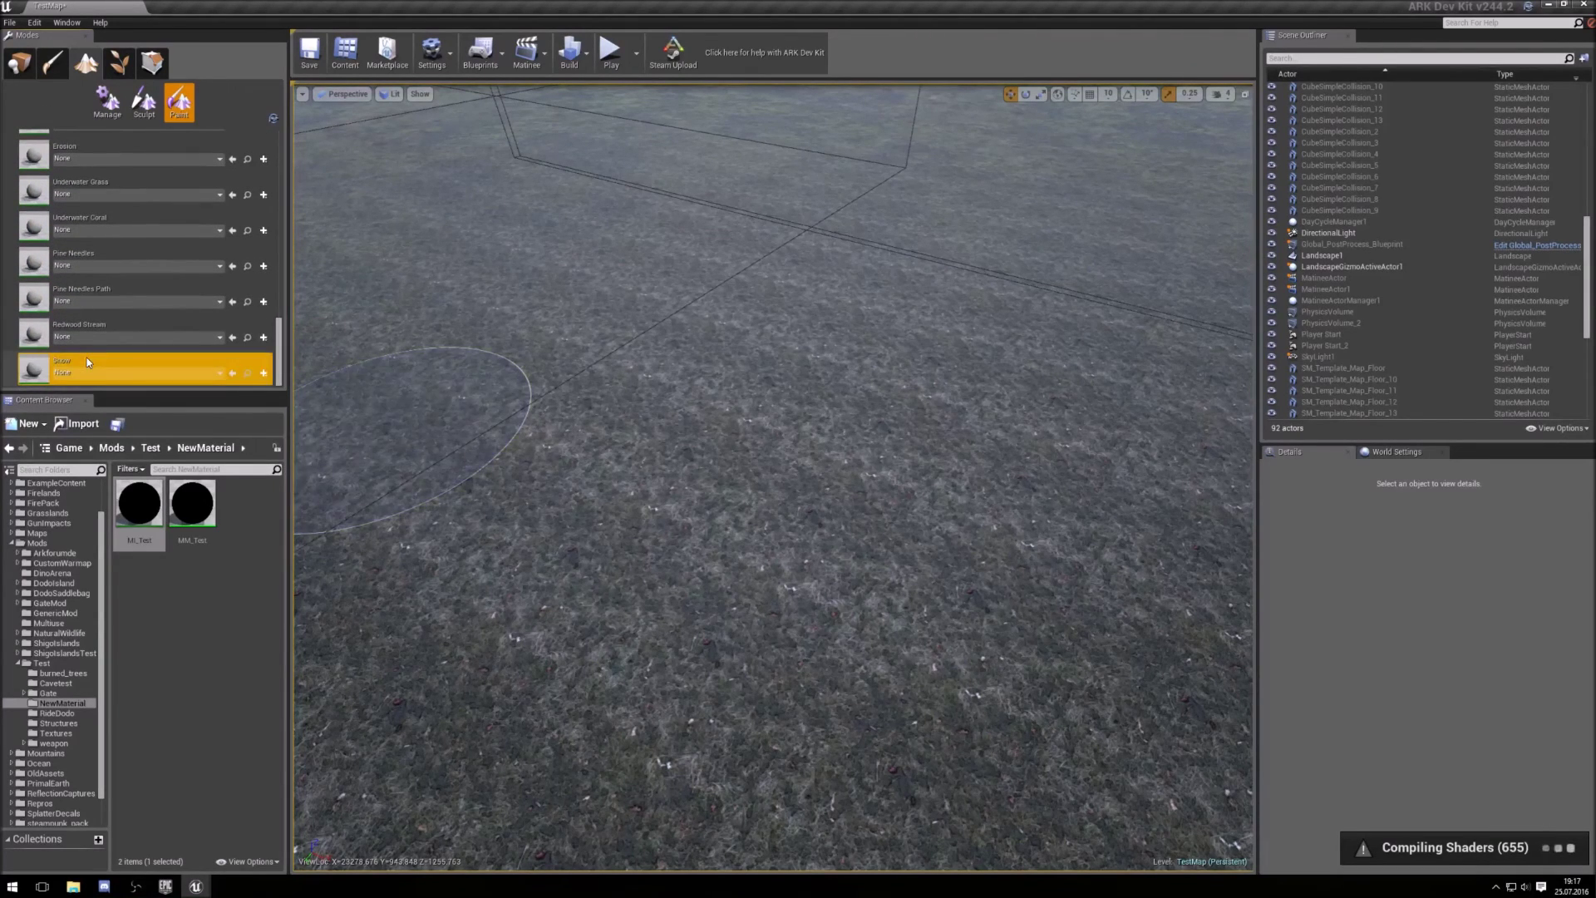
click(625, 462)
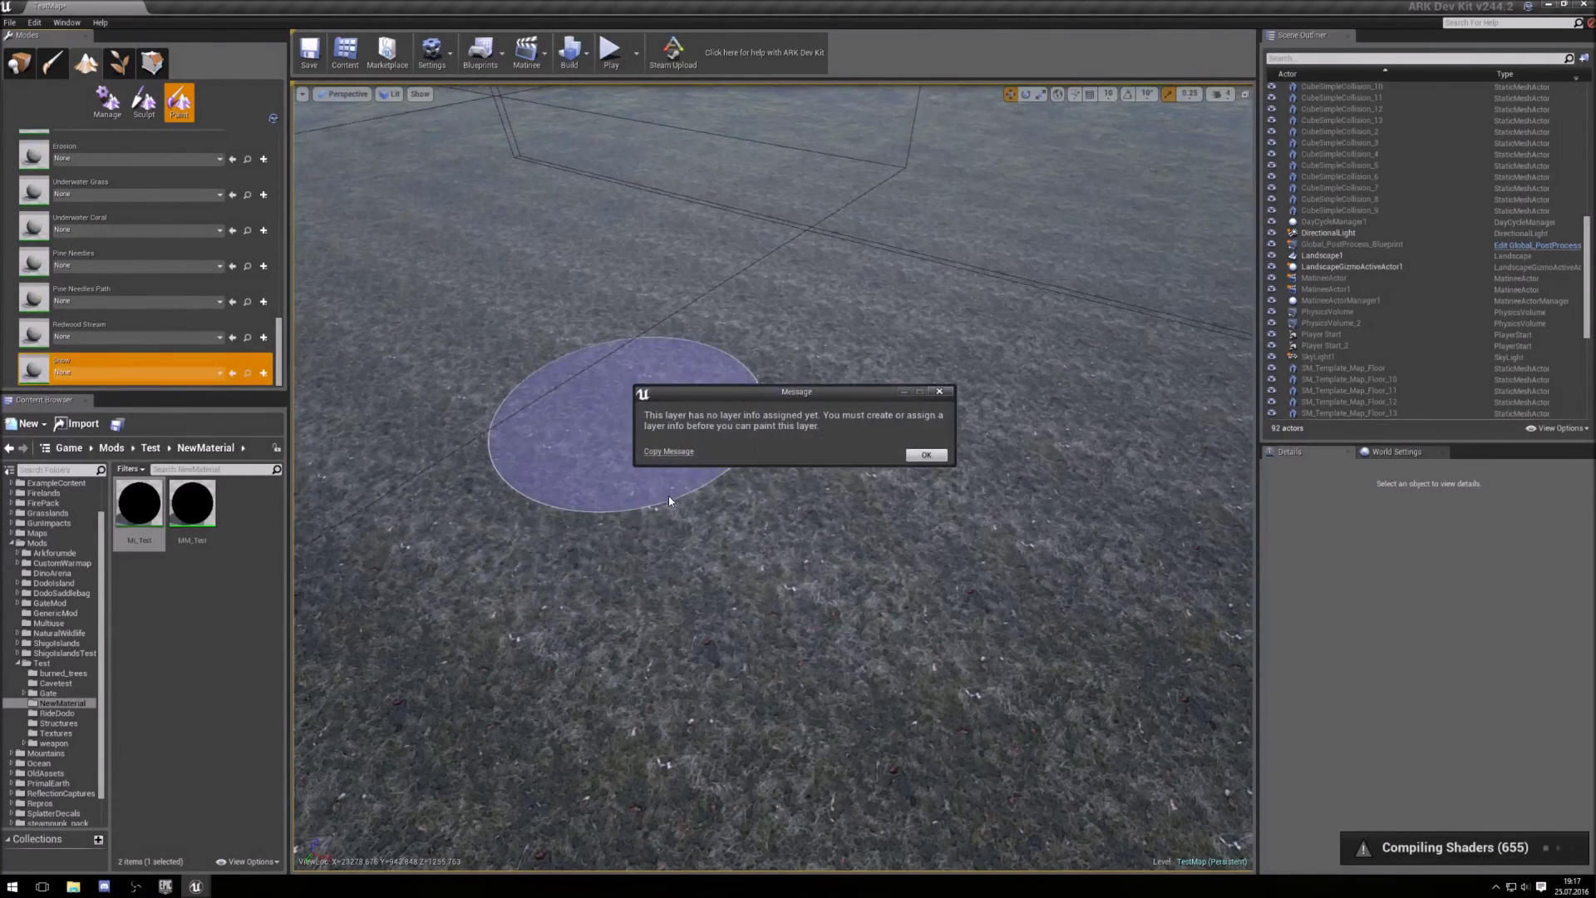
click(927, 456)
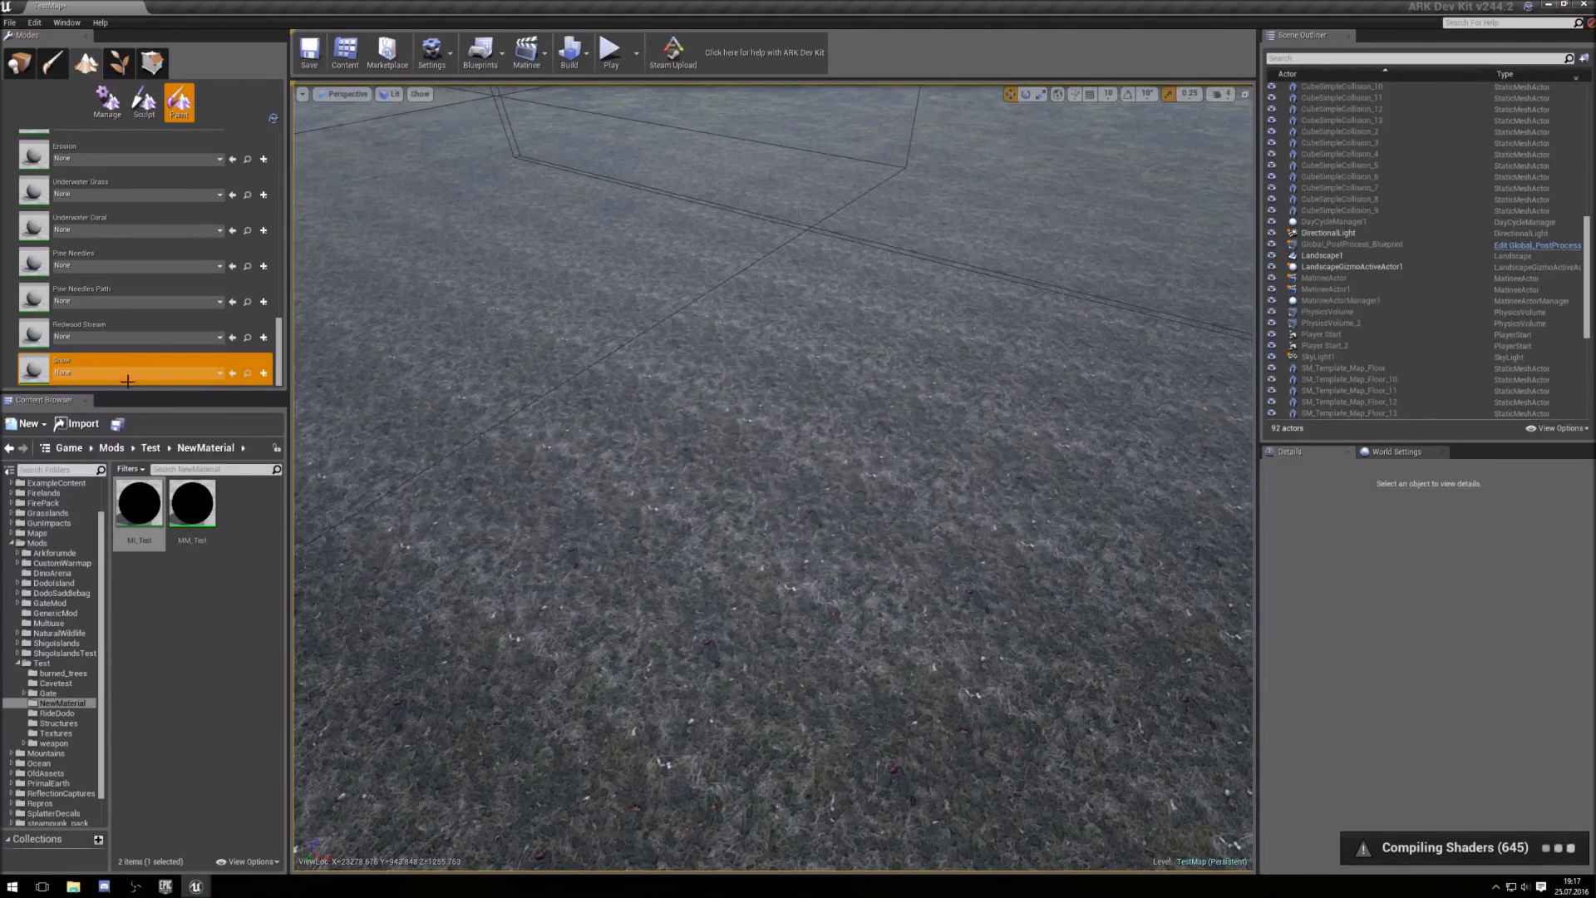
click(334, 381)
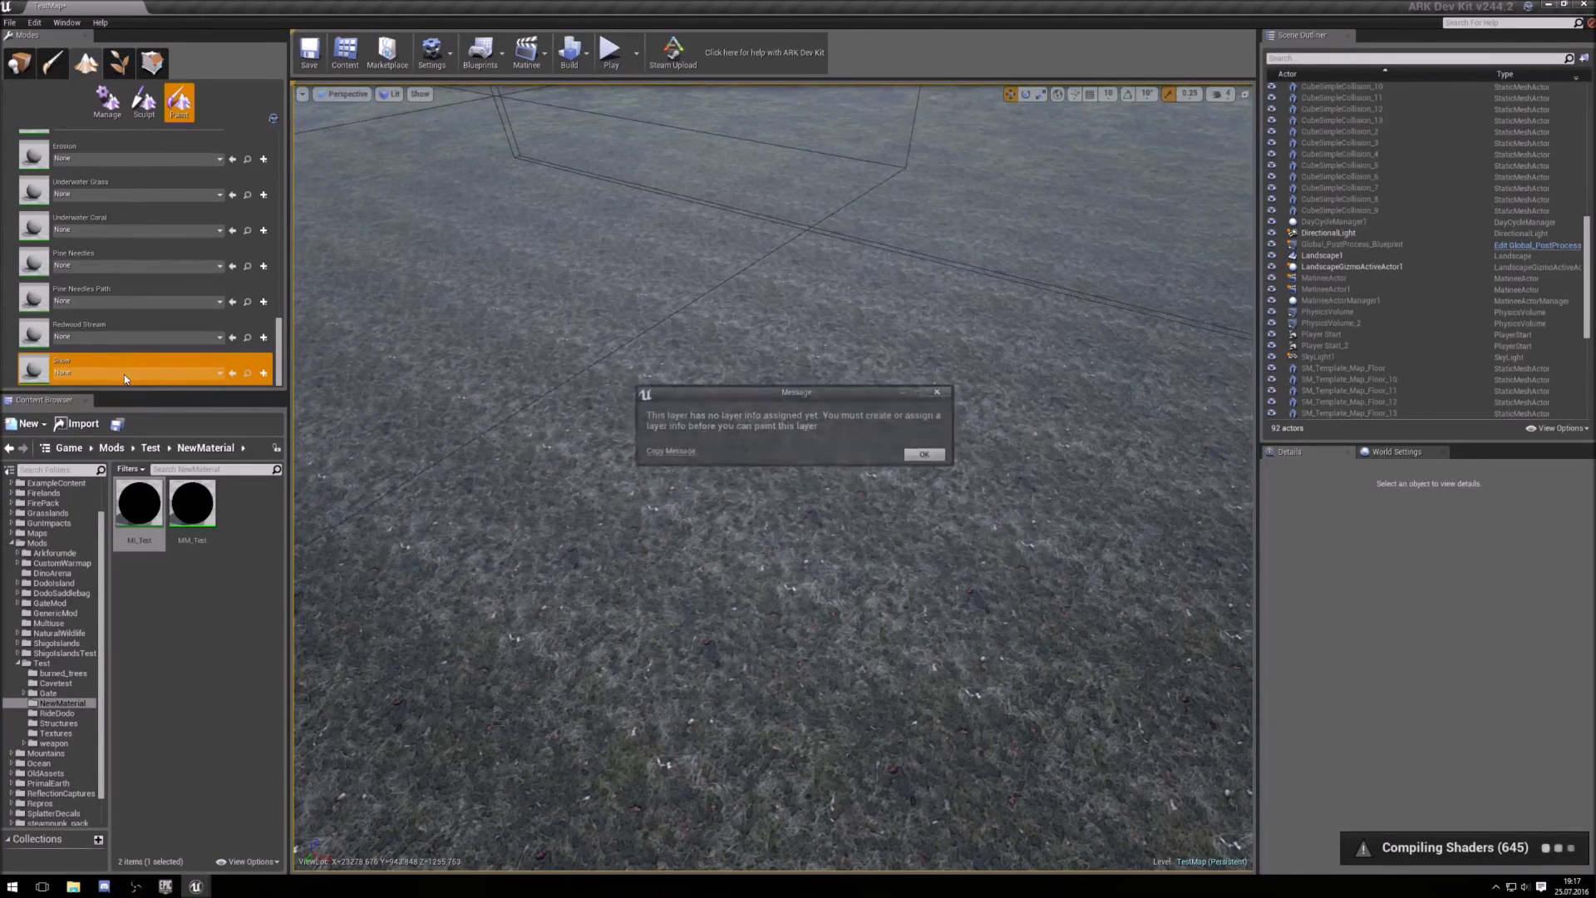
click(927, 453)
Assign Snow_LayerInfo to the Snow target layer
right_click(547, 405)
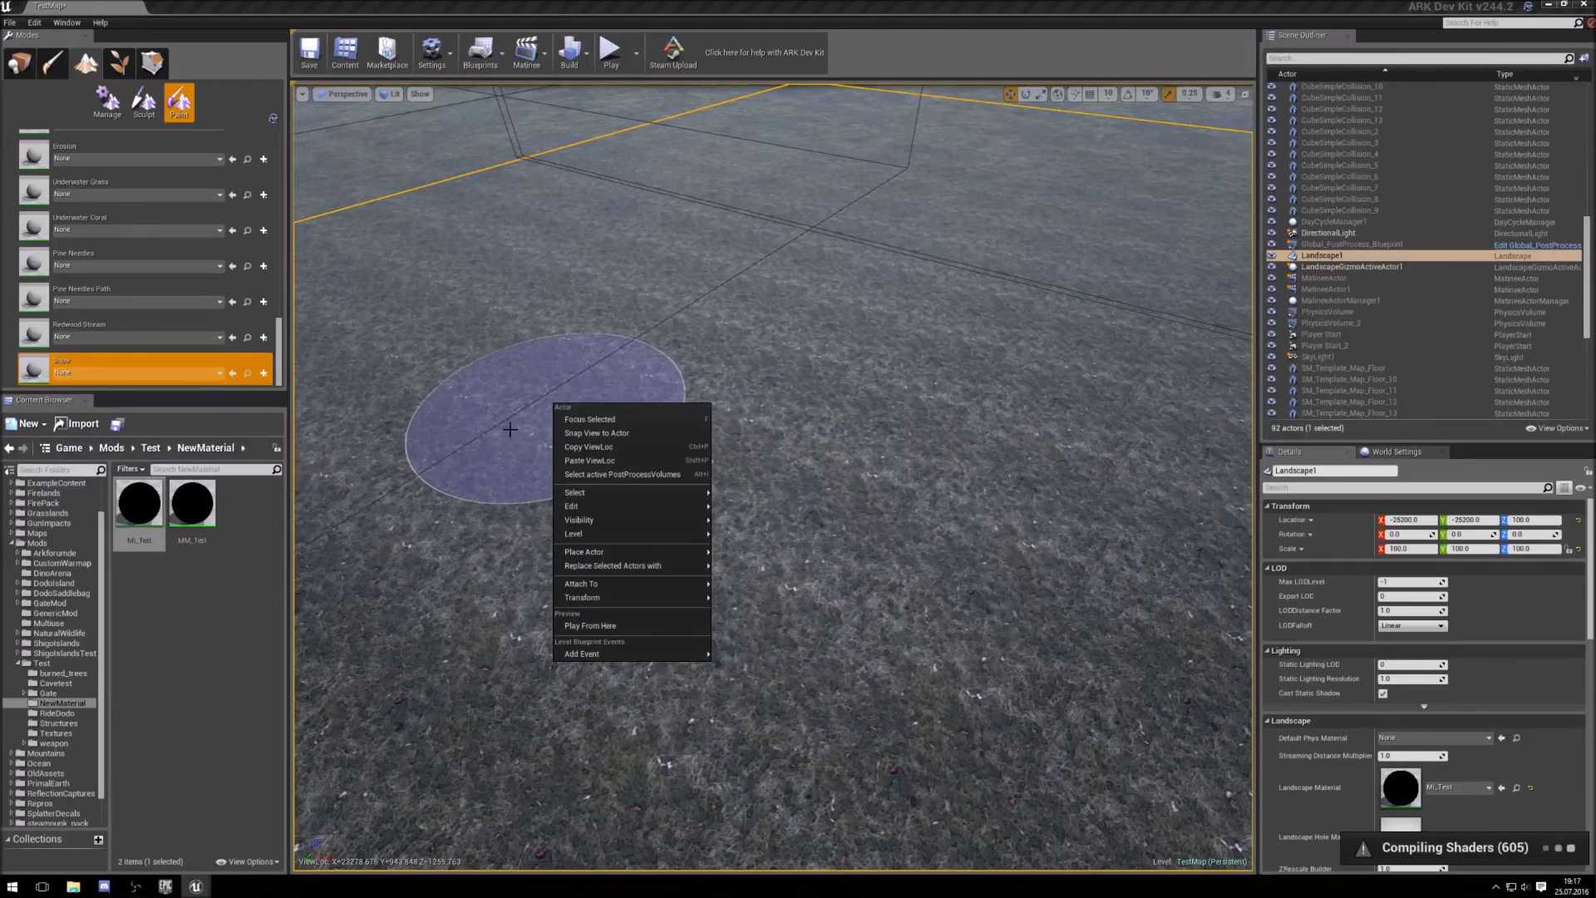
click(157, 369)
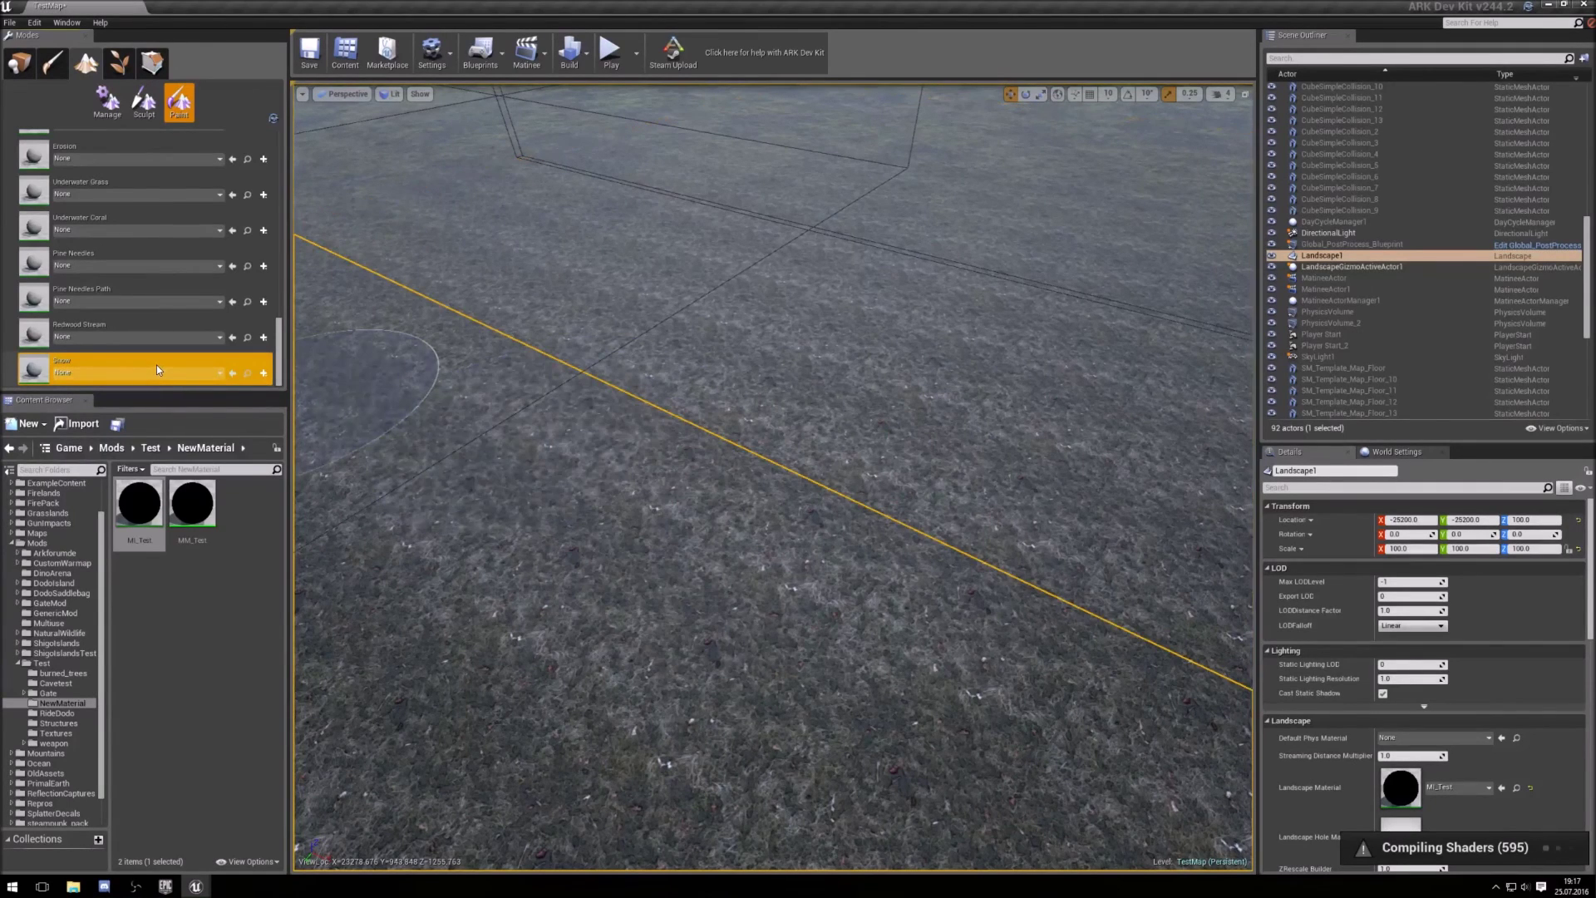
click(158, 372)
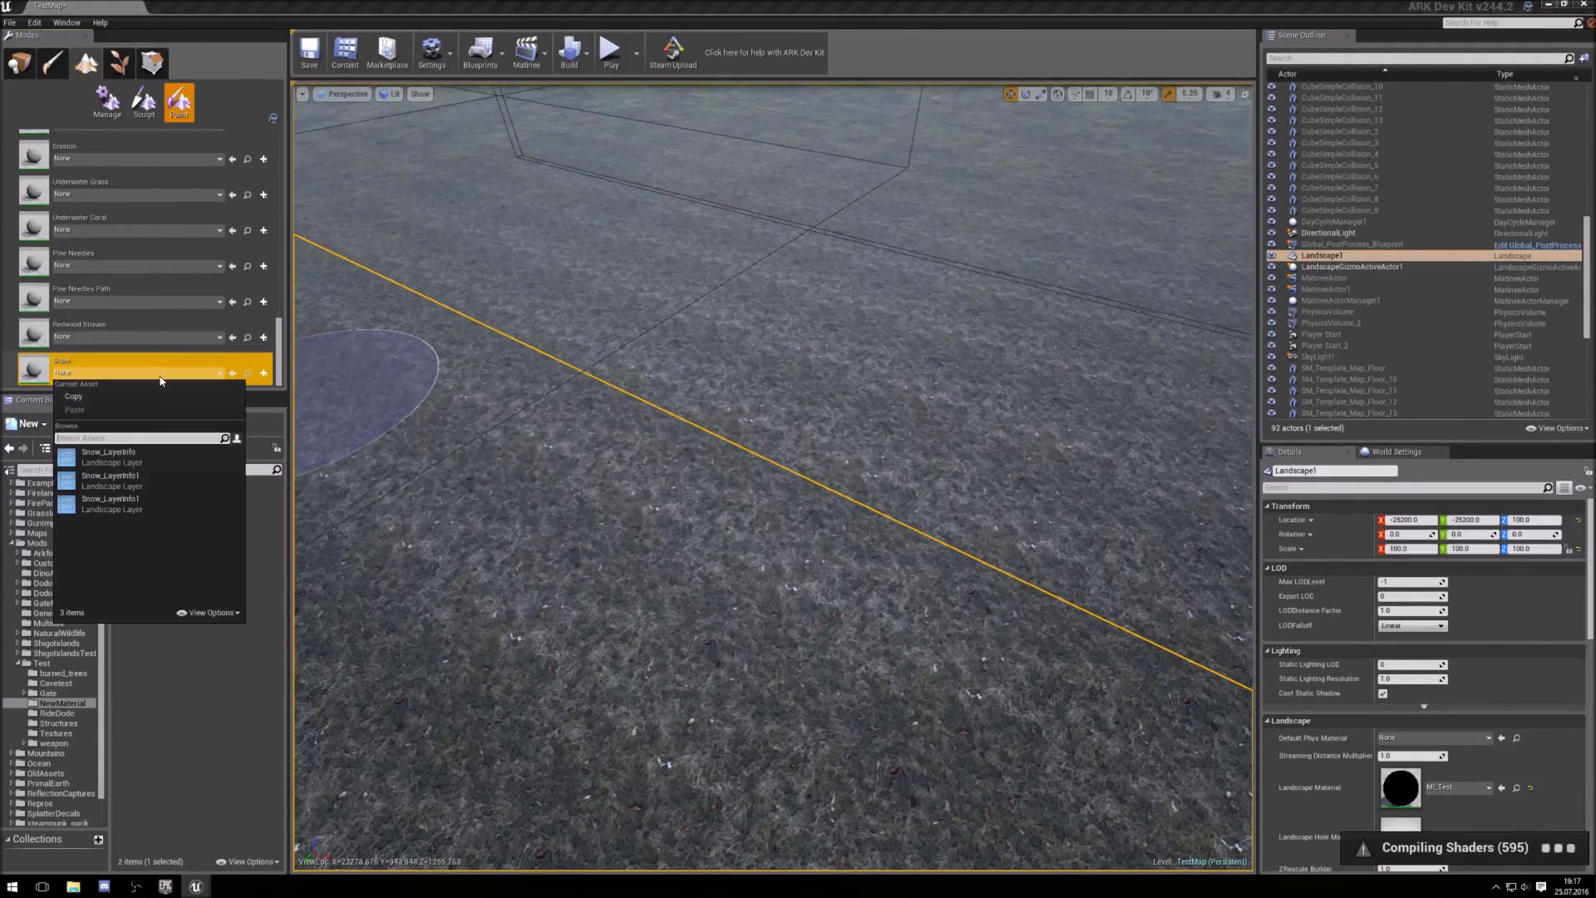
click(130, 455)
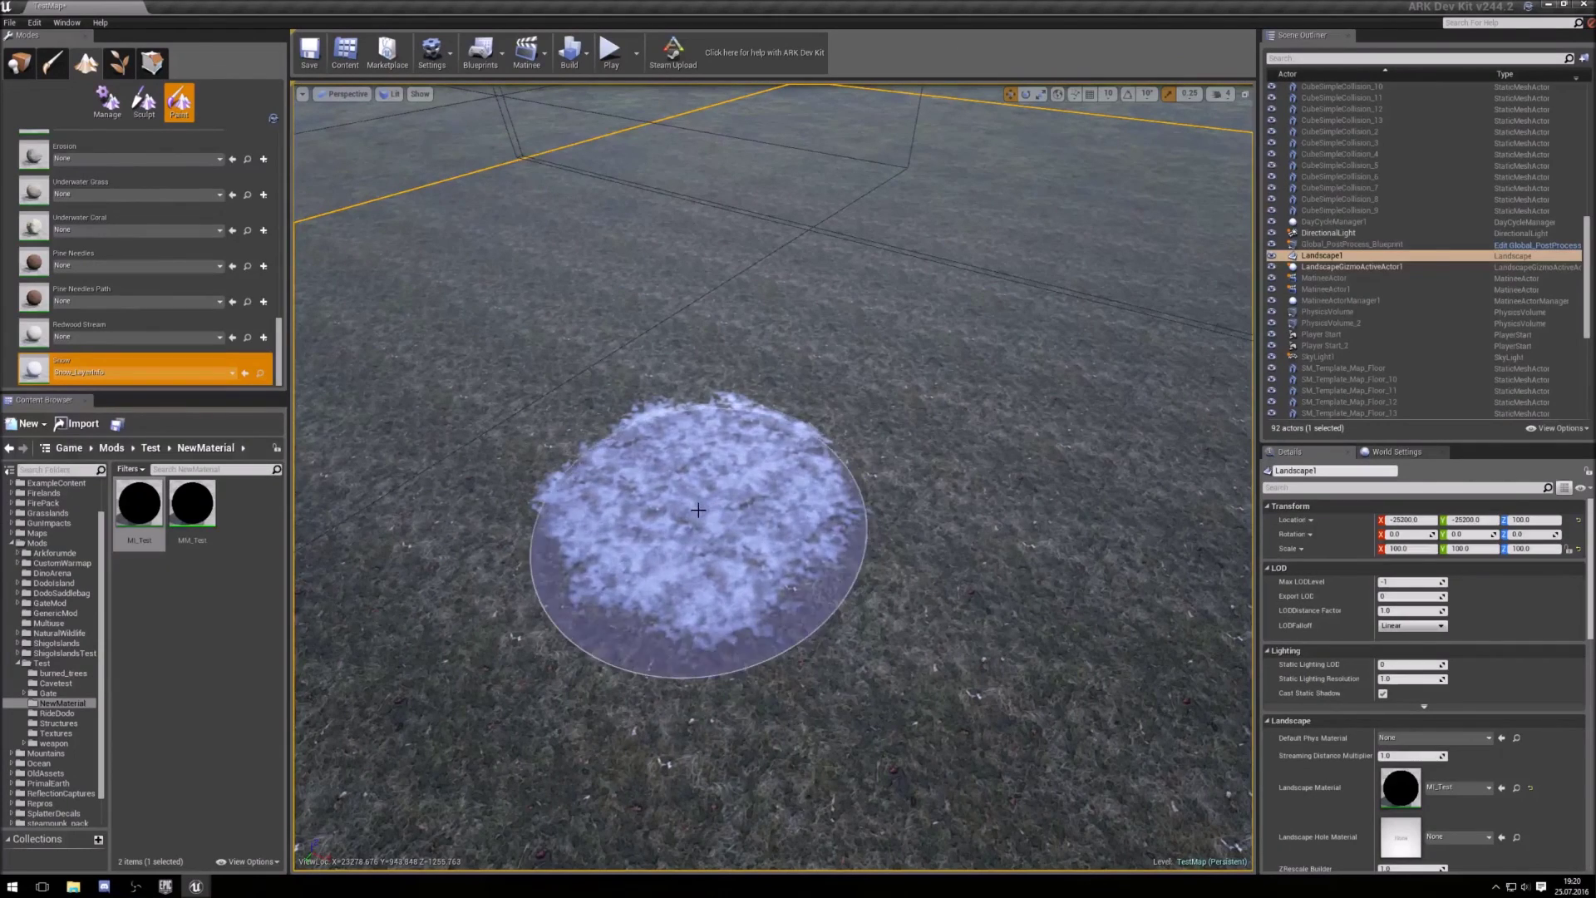
Paint a hard-edged round snow patch onto the grass and orbit the view to inspect it
mouse_move(698, 509)
mouse_down()
mouse_move(816, 465)
mouse_move(895, 334)
mouse_move(872, 295)
mouse_move(827, 299)
mouse_move(695, 364)
mouse_move(617, 441)
mouse_move(630, 496)
mouse_move(671, 530)
mouse_move(748, 543)
mouse_move(859, 514)
mouse_move(923, 469)
mouse_move(970, 359)
mouse_move(960, 293)
mouse_move(912, 258)
mouse_move(778, 270)
mouse_move(693, 322)
mouse_move(589, 458)
mouse_move(582, 519)
mouse_move(626, 593)
mouse_move(699, 635)
mouse_move(778, 639)
mouse_move(883, 610)
mouse_move(982, 547)
mouse_move(1061, 477)
mouse_move(1098, 410)
mouse_move(1087, 339)
mouse_move(1002, 266)
mouse_move(912, 232)
mouse_move(793, 240)
mouse_move(571, 321)
mouse_move(513, 373)
mouse_move(459, 468)
mouse_move(481, 541)
mouse_move(641, 580)
mouse_move(742, 584)
mouse_up()
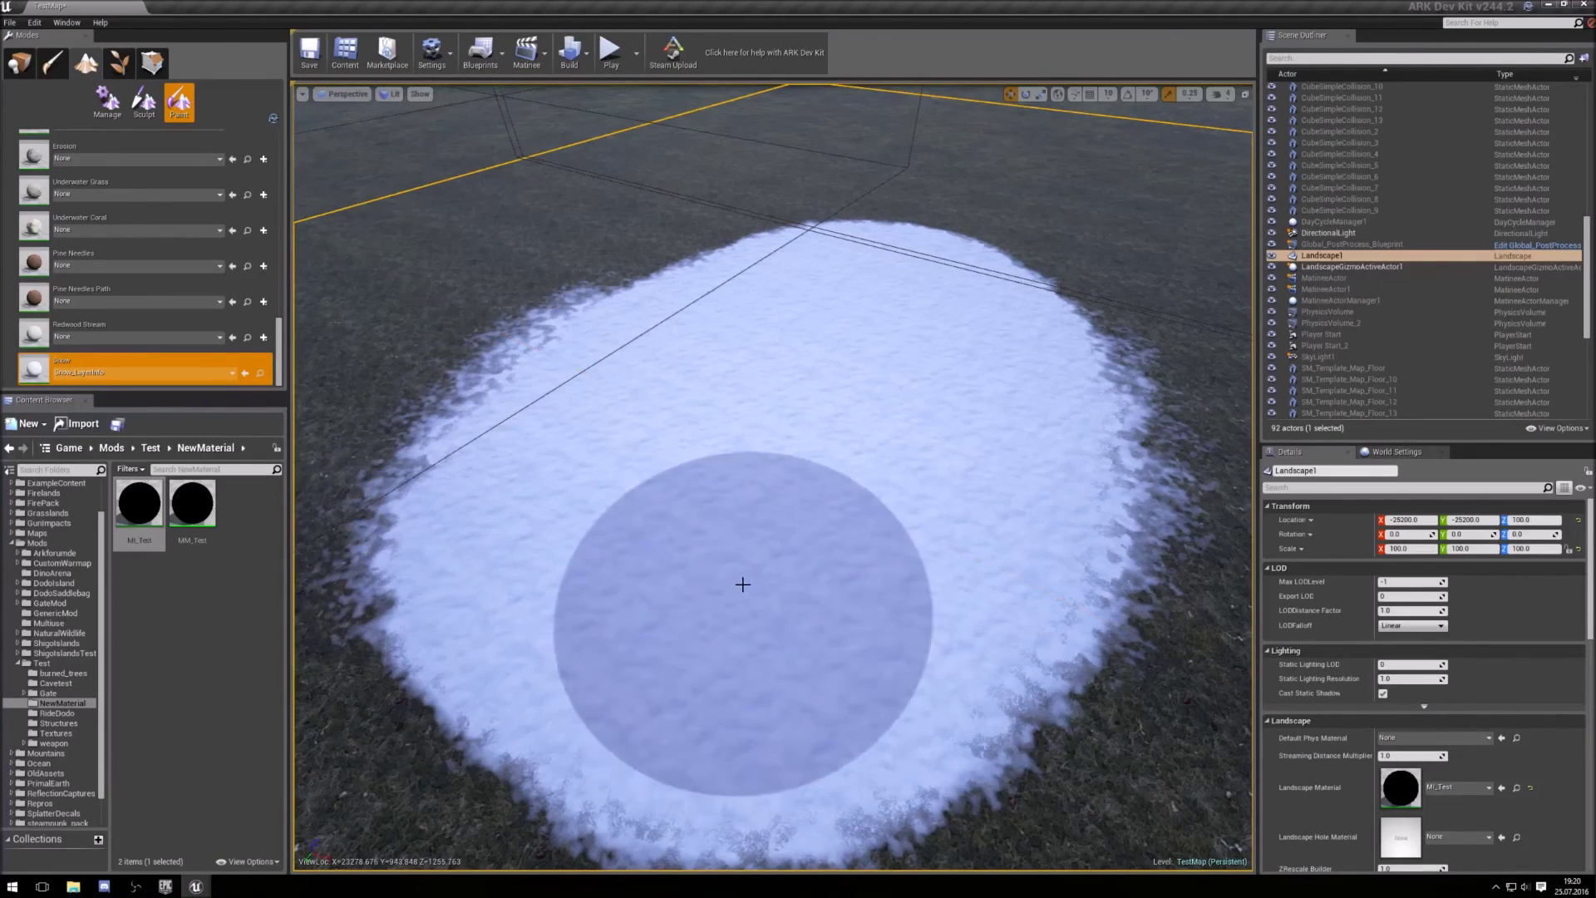
right_drag(742, 584, 1199, 123)
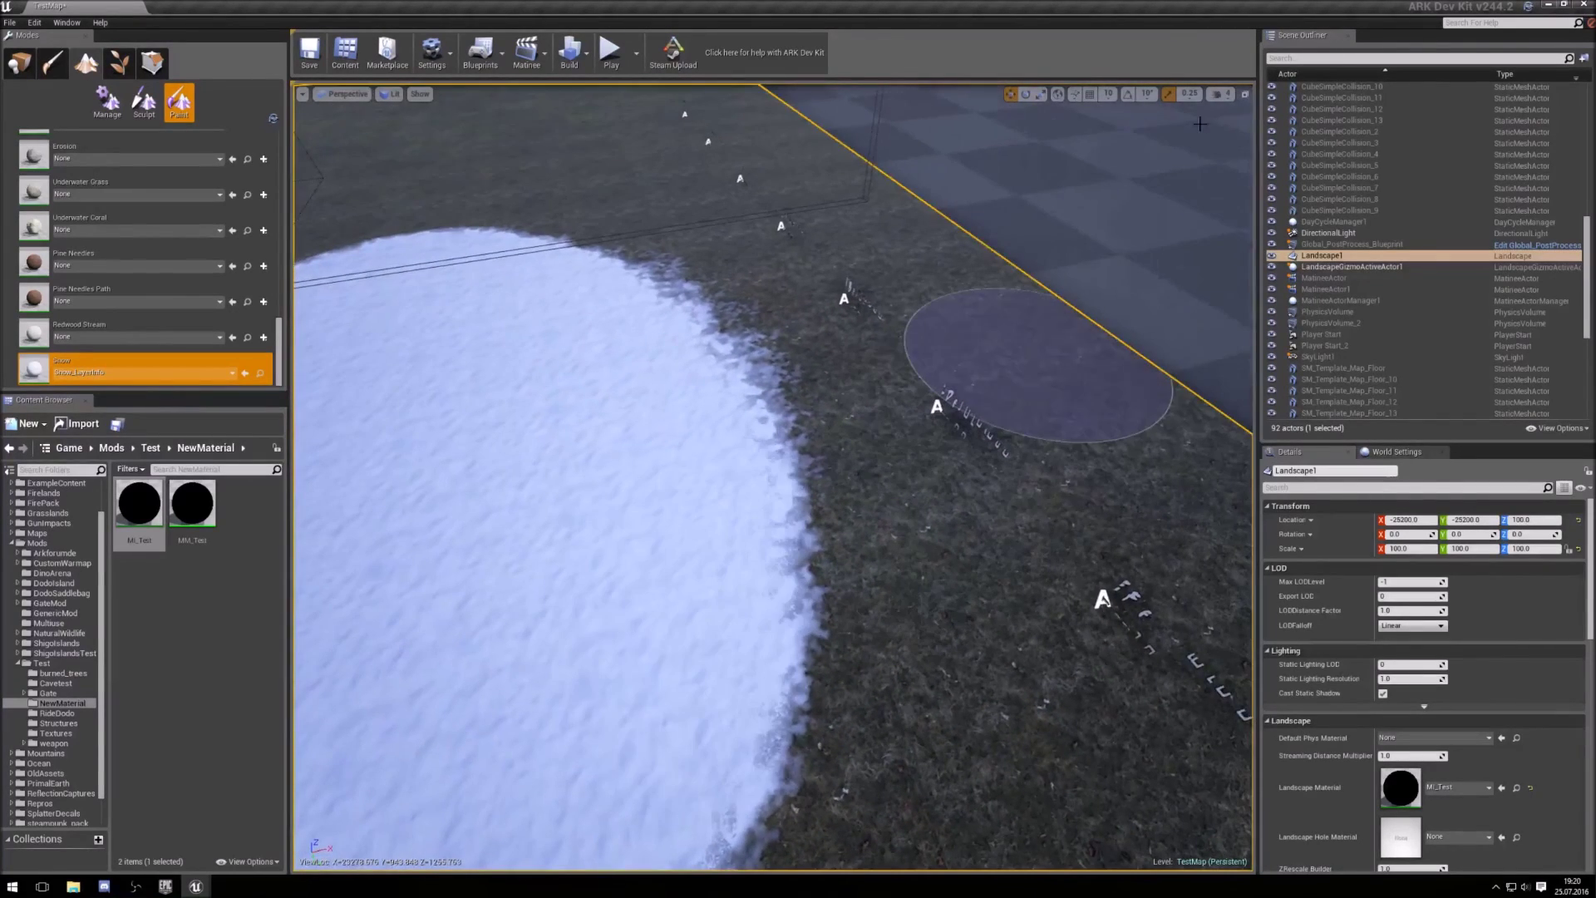
click(1219, 94)
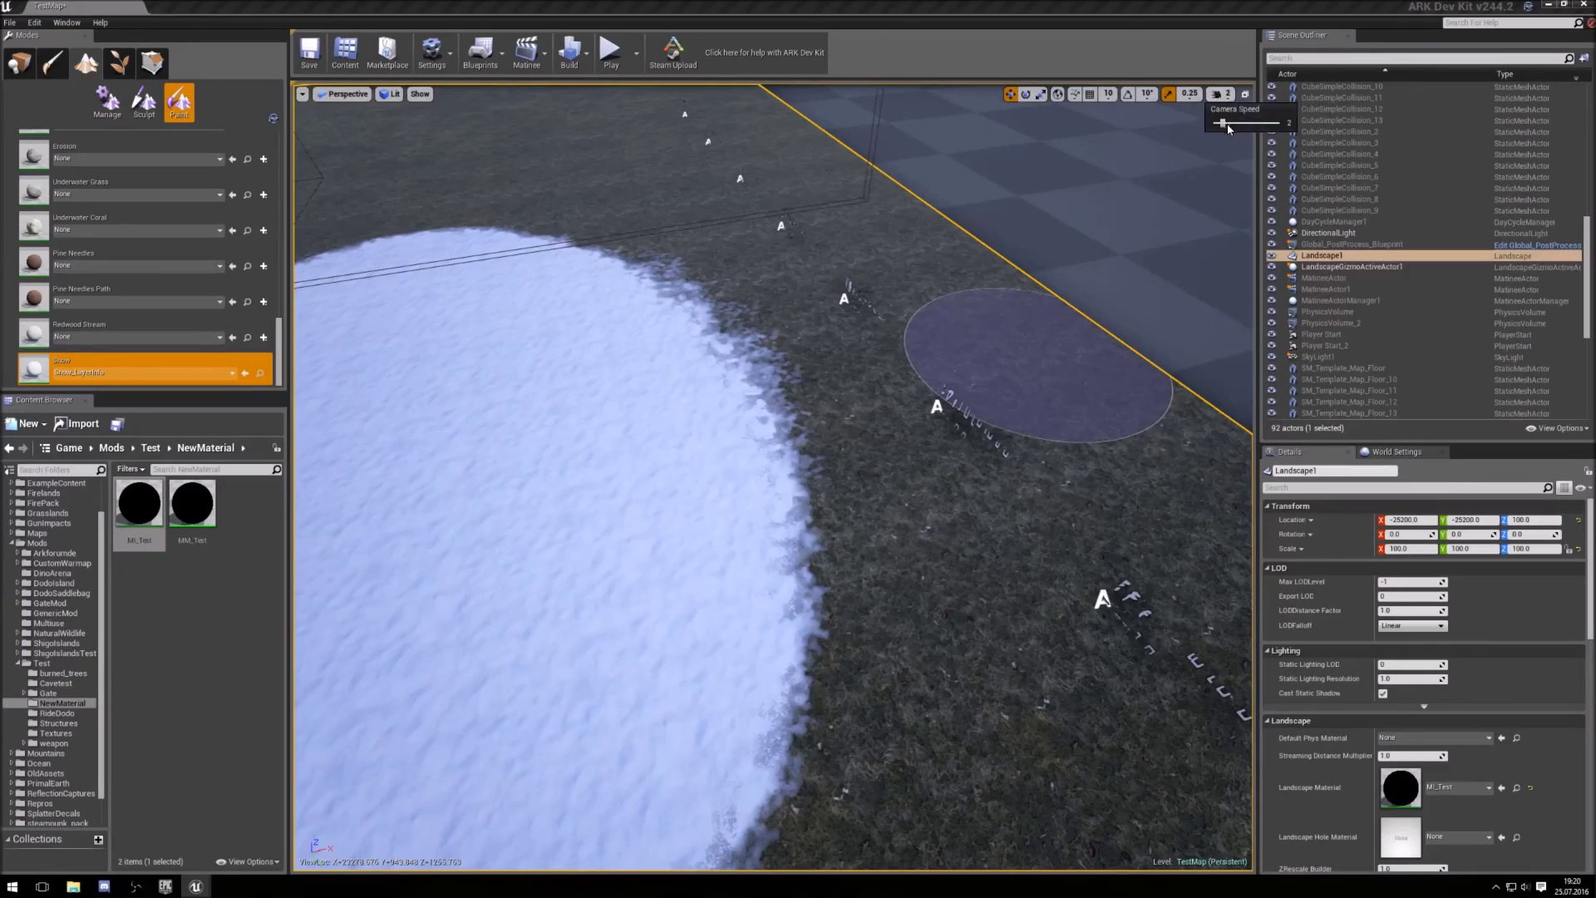
right_drag(1164, 207, 1095, 340)
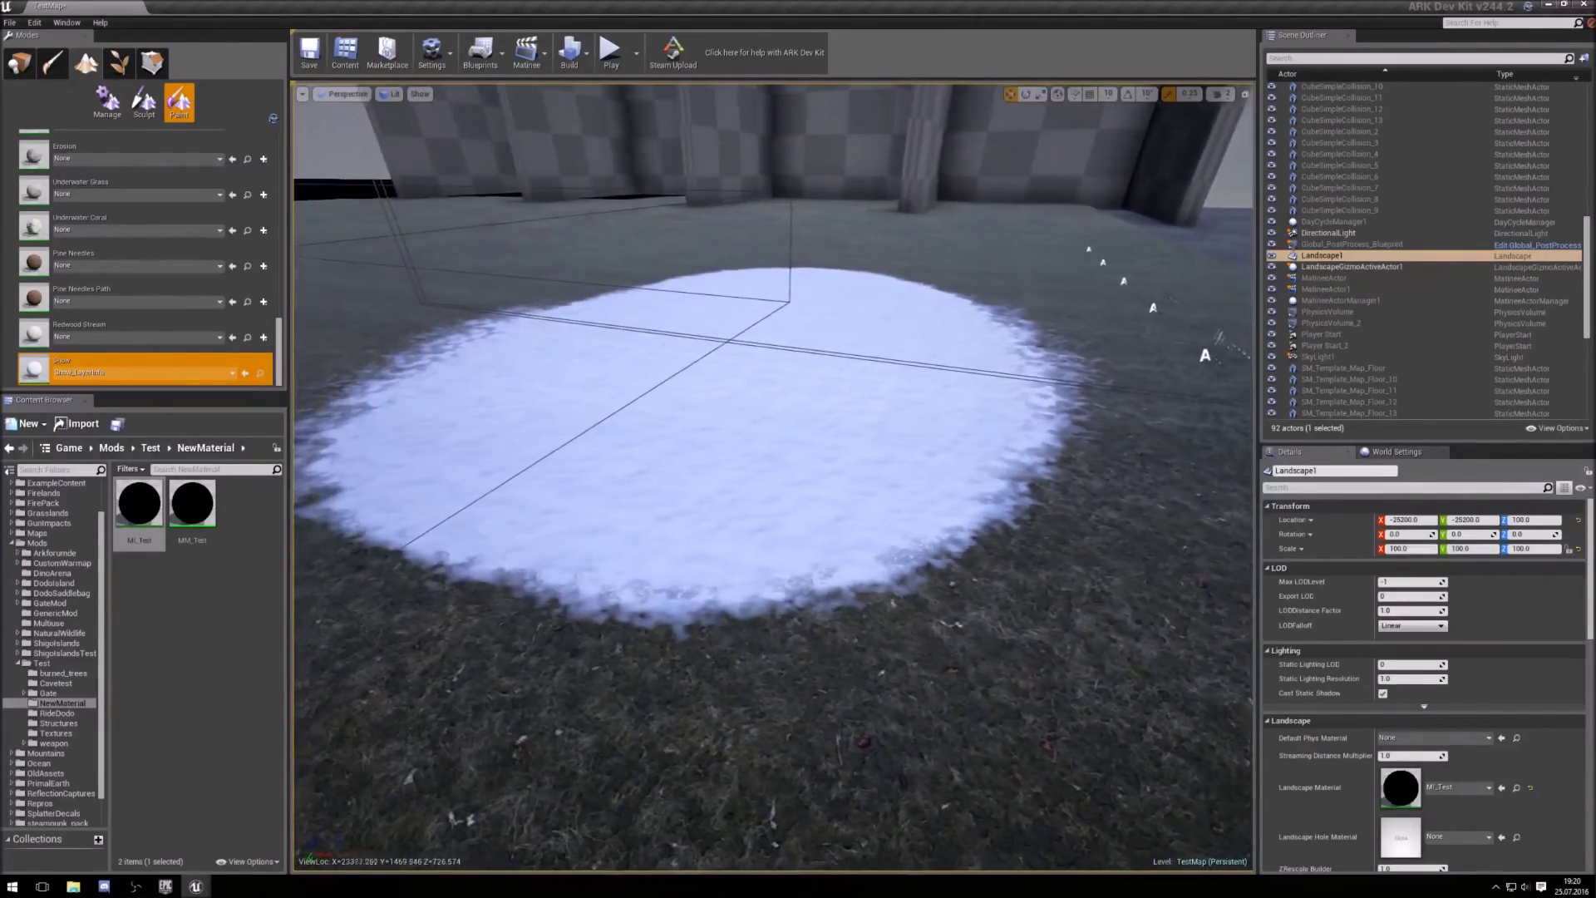
right_drag(1249, 452, 1250, 451)
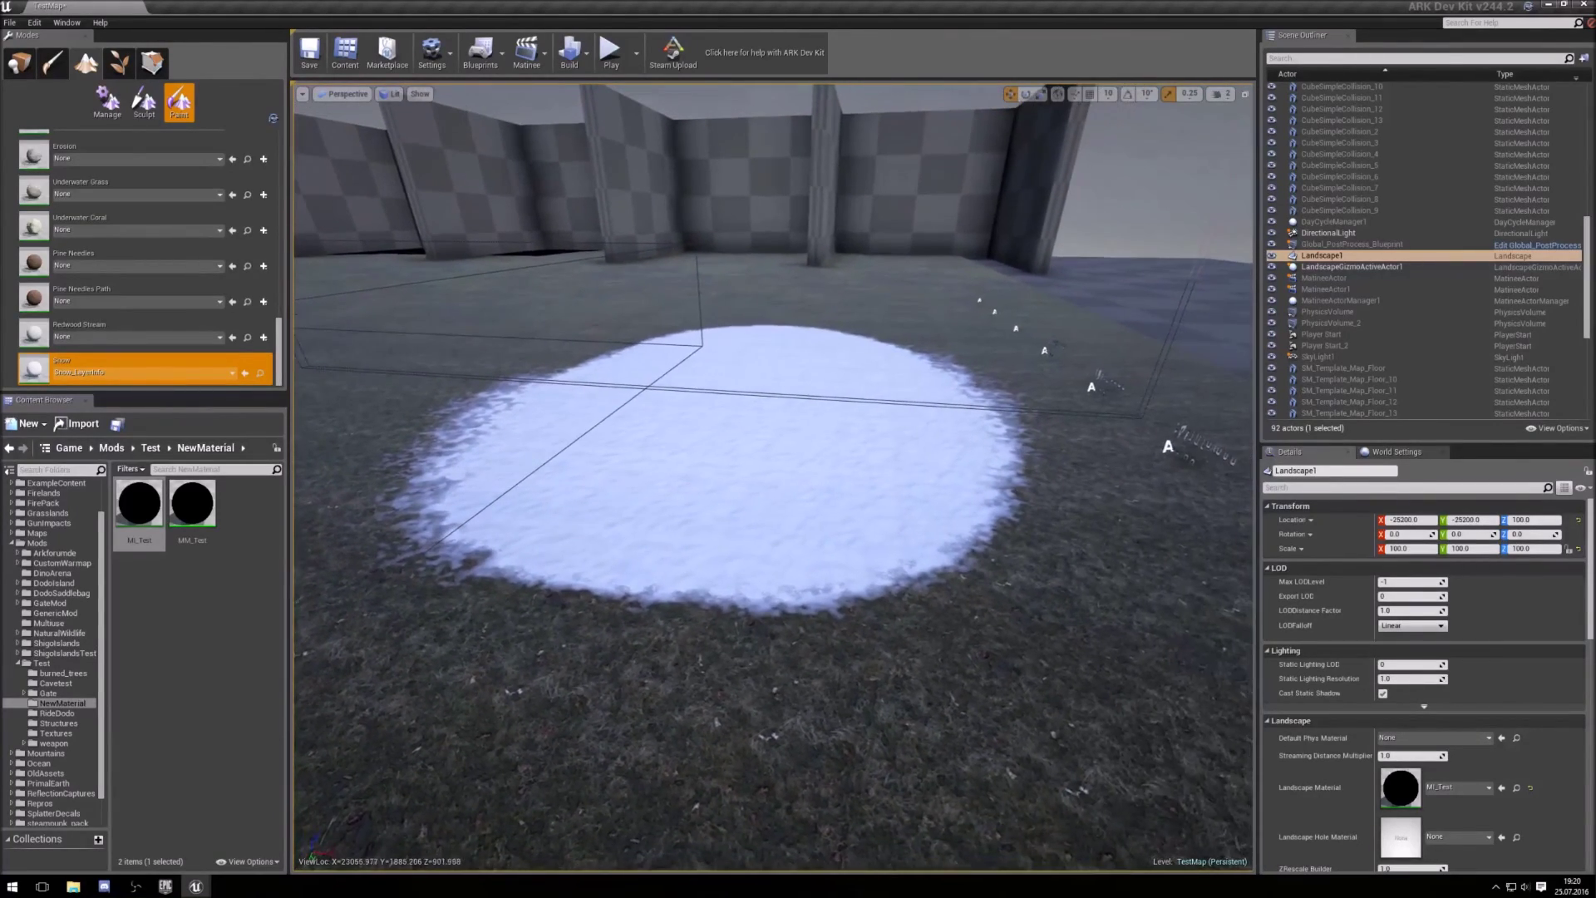
right_drag(969, 595, 969, 596)
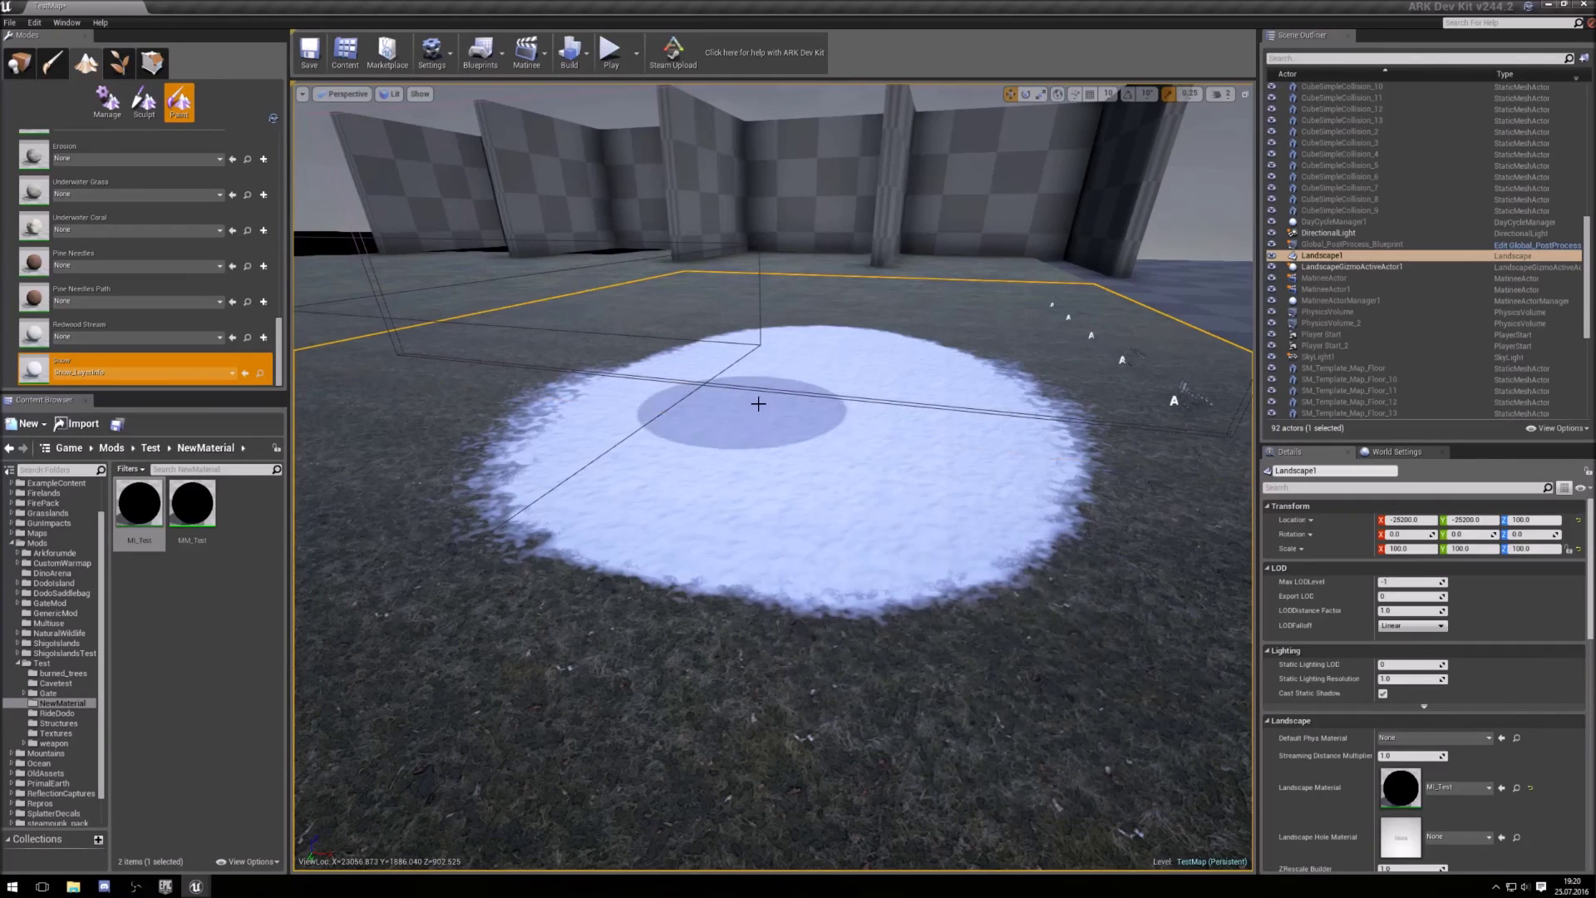